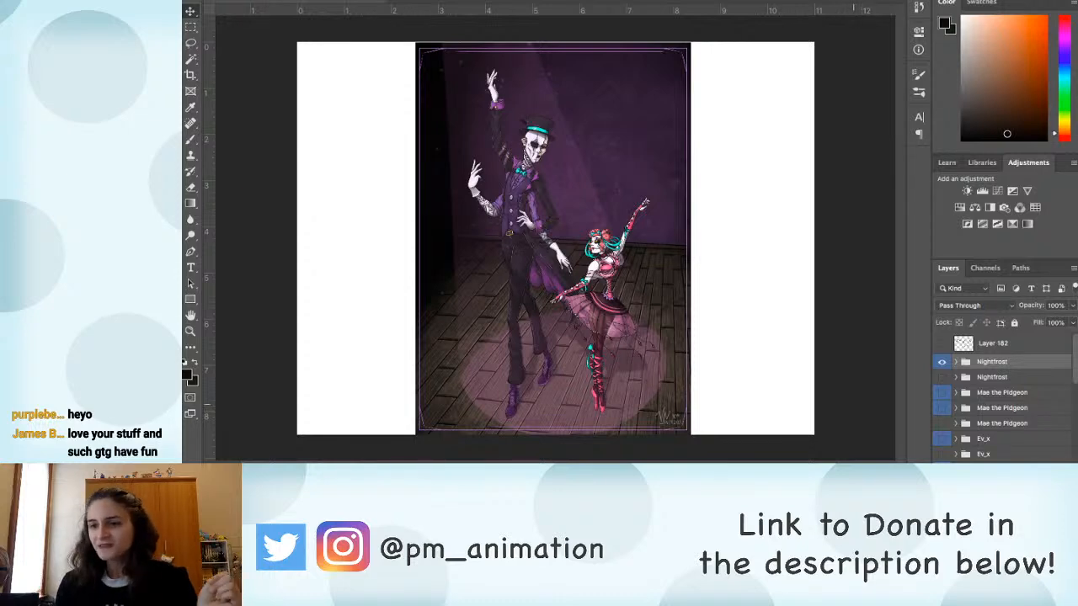
Step: Compare the two Nightfrost artworks by switching visibility between their layer groups, ending with the dancing couple shown
click(942, 361)
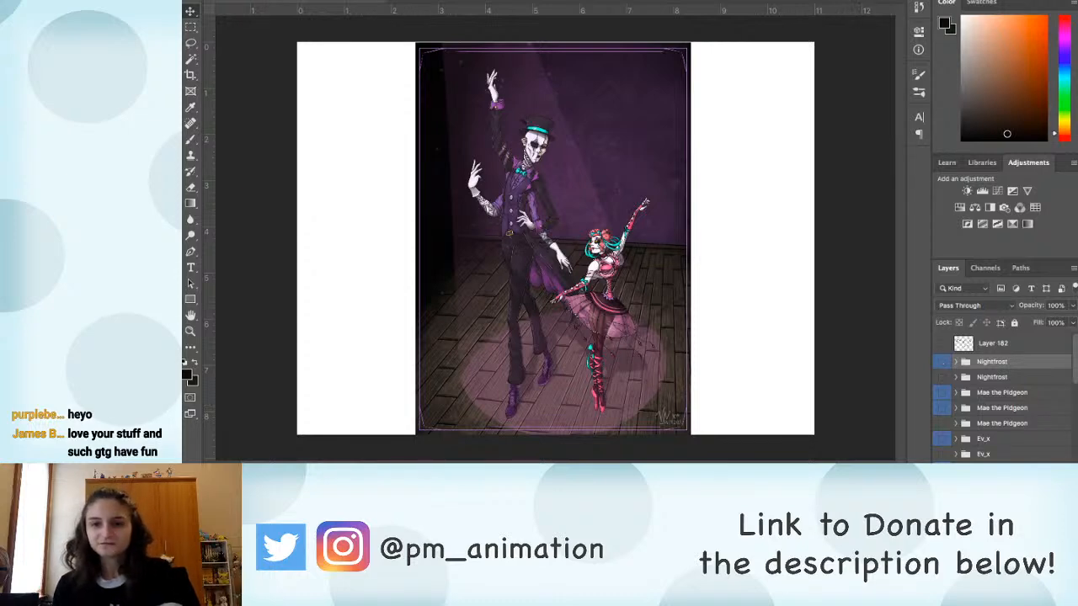
click(942, 376)
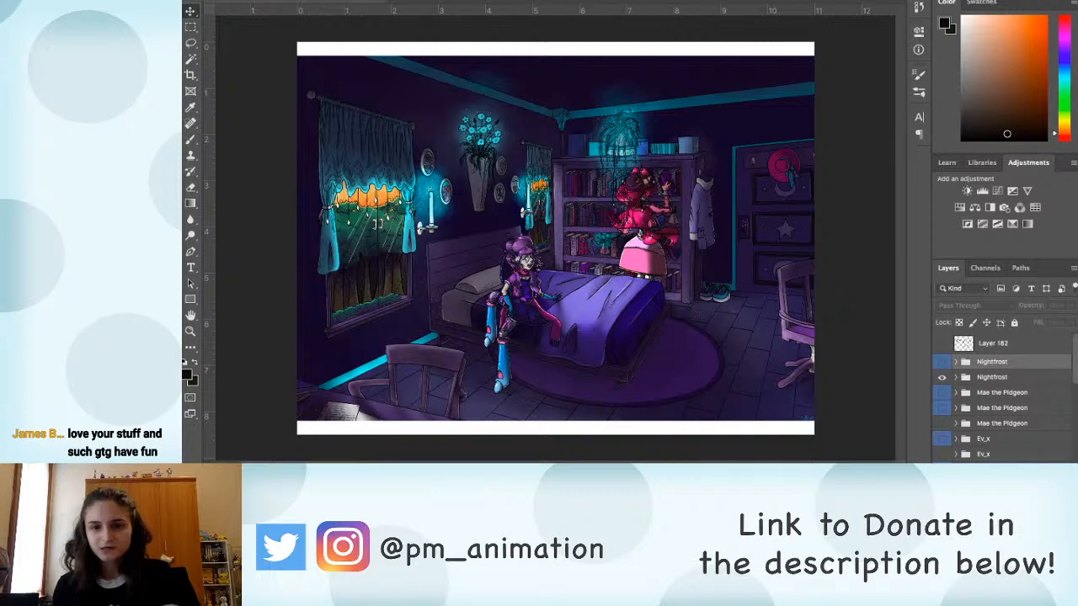
click(942, 376)
click(942, 361)
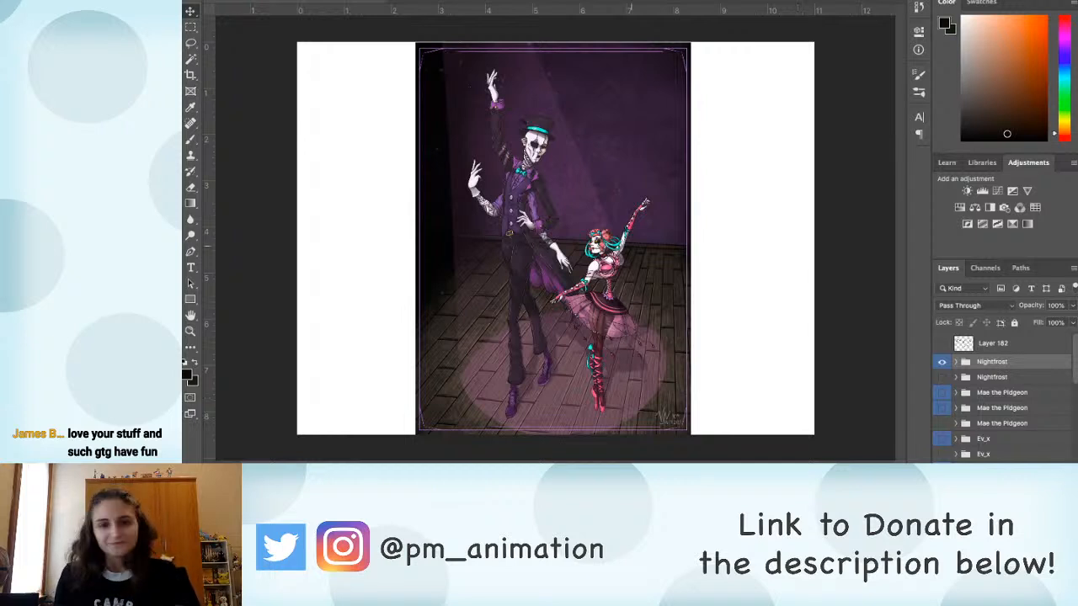
Step: Duplicate the dancing couple artwork, Layer 183, inside the upper Nightfrost group
key(b)
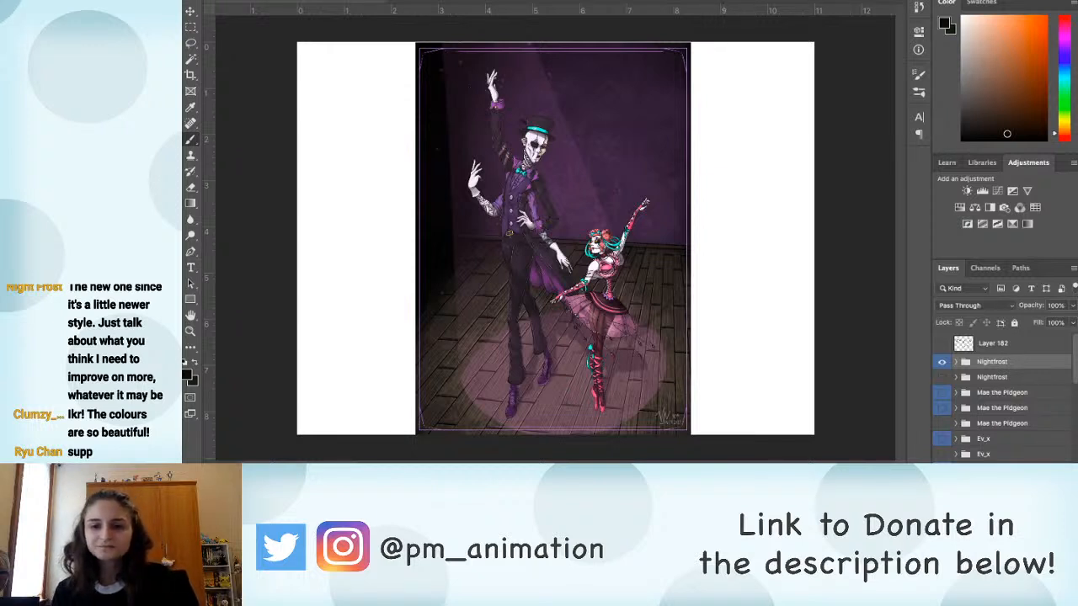
click(956, 362)
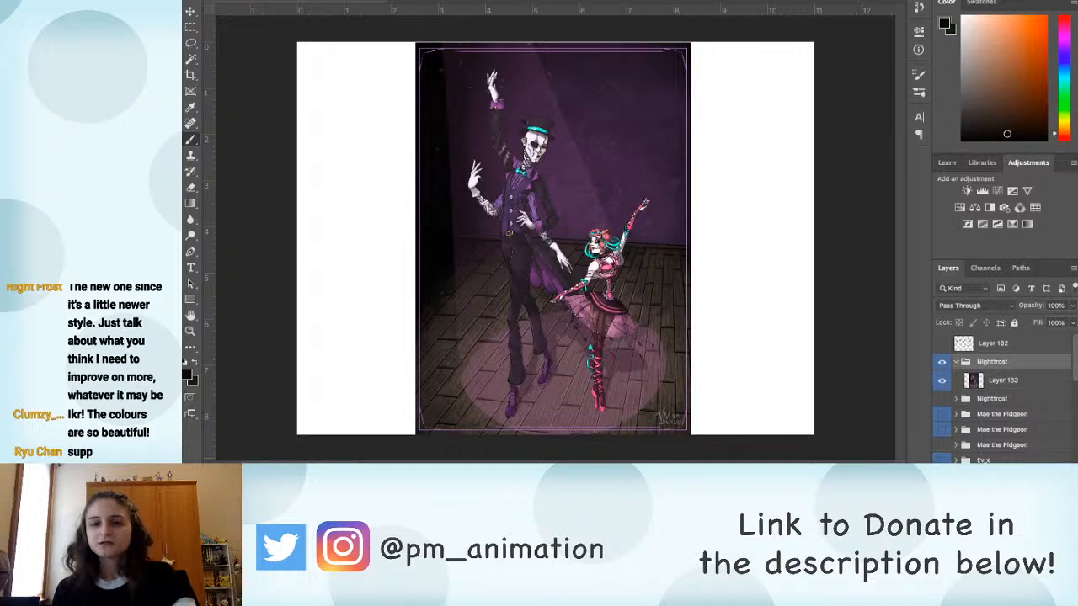
click(1003, 381)
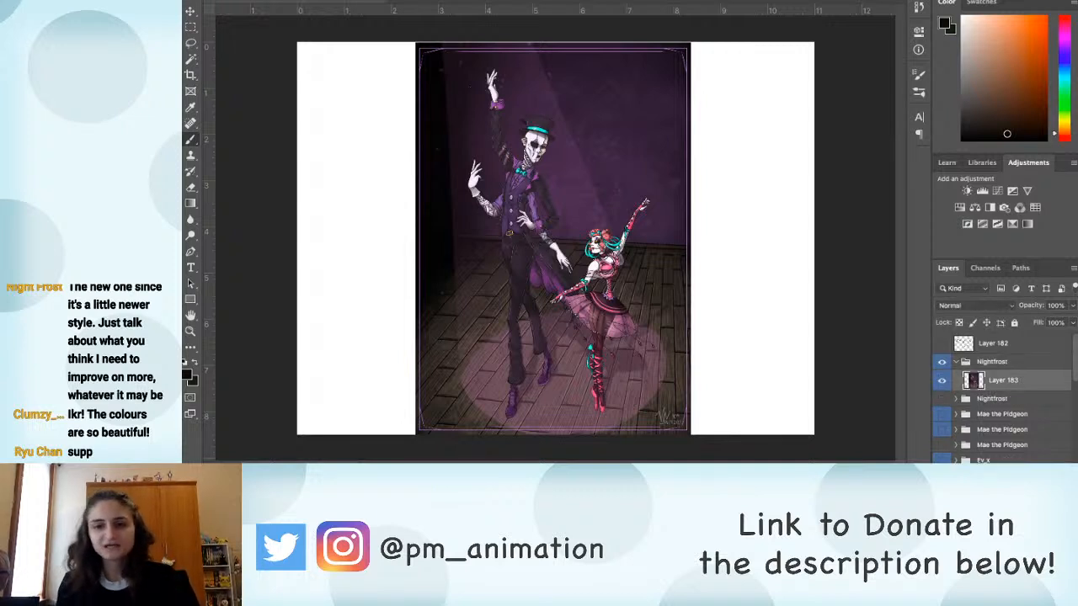
key(ctrl+j)
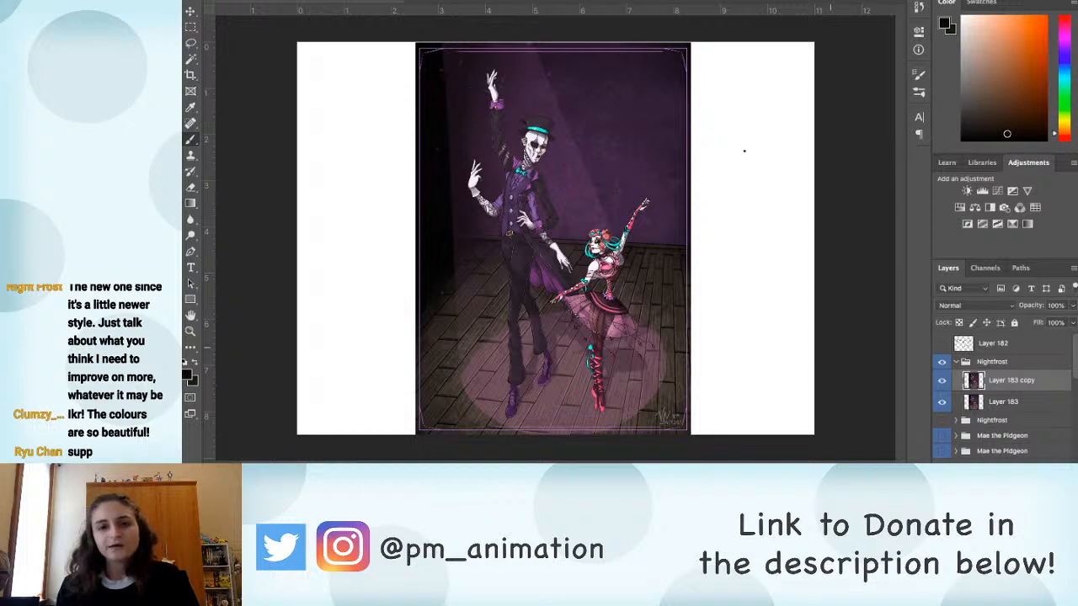
key(e)
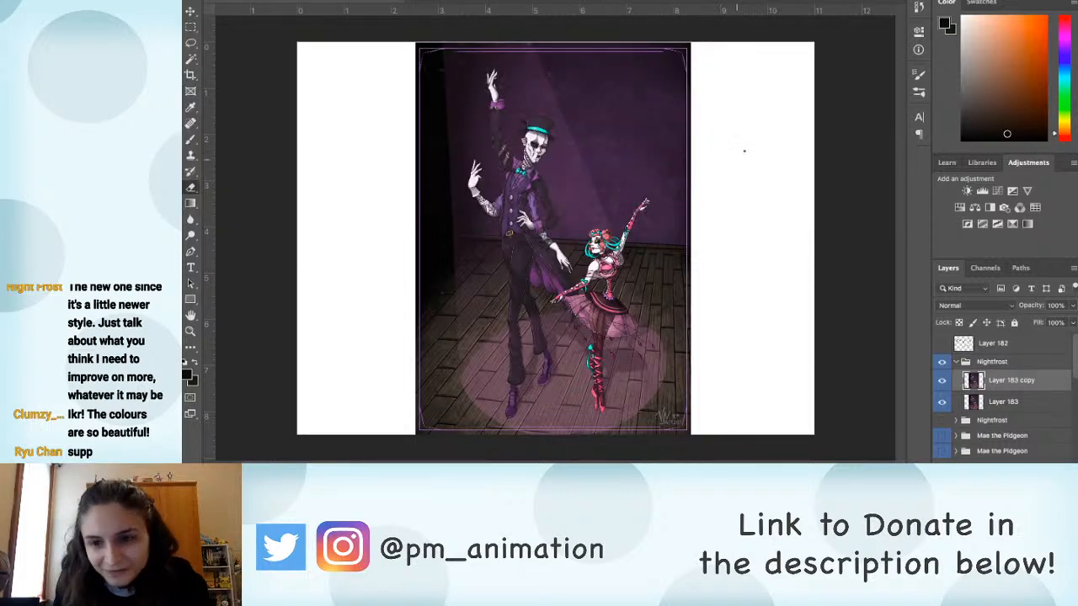
key(alt+bracketleft)
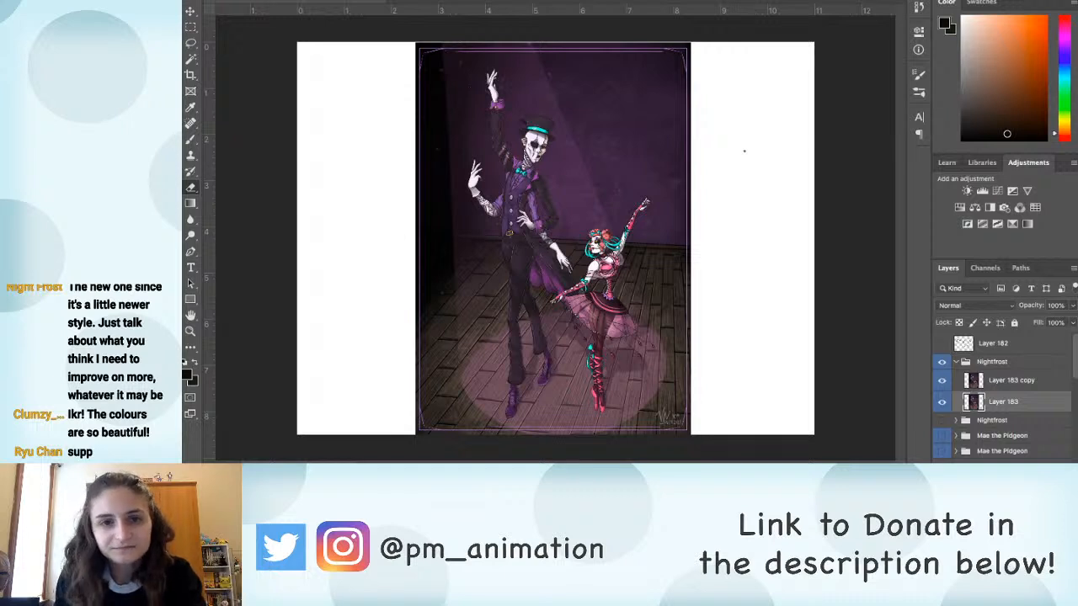
key(alt+bracketright)
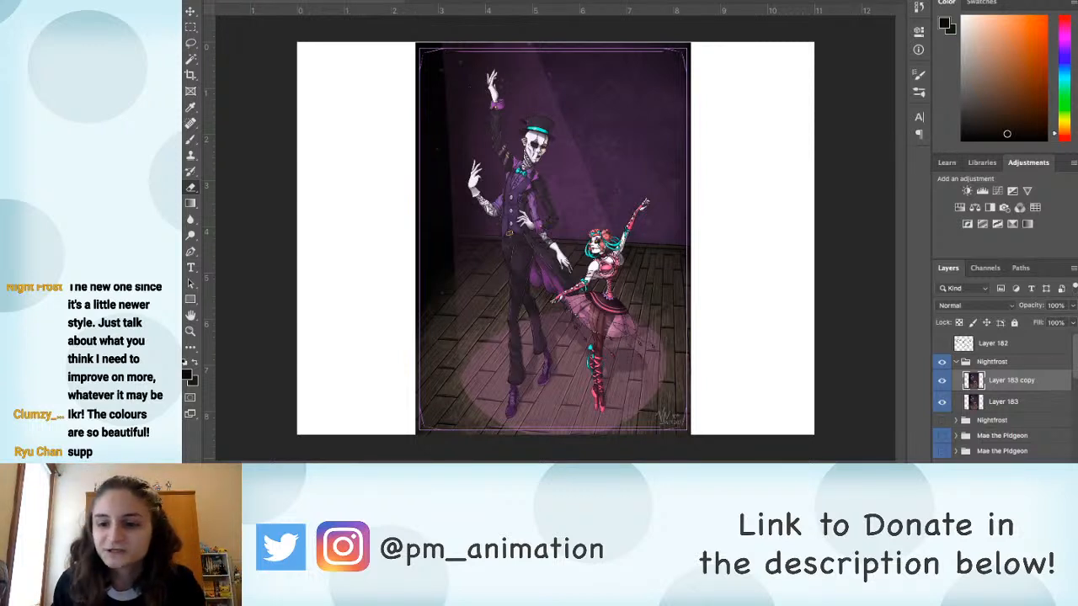
Step: Add an empty layer above the duplicated artwork and hide the original Layer 183
key(ctrl+shift+alt+n)
key(b)
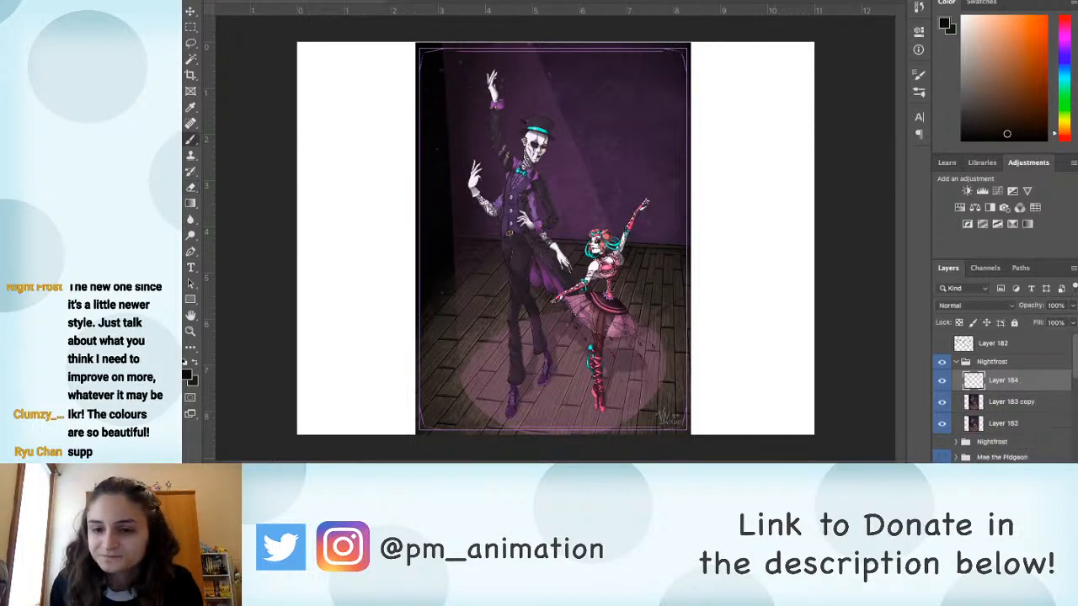
click(943, 425)
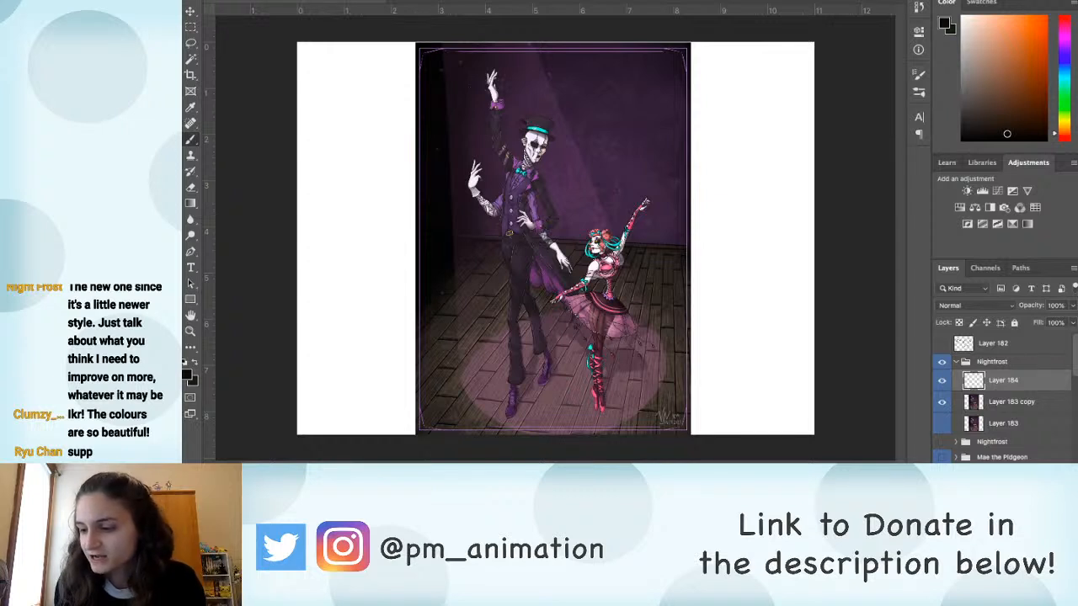
Step: Set the brush colour to a bright red for marking up the artwork
click(1065, 18)
click(1044, 19)
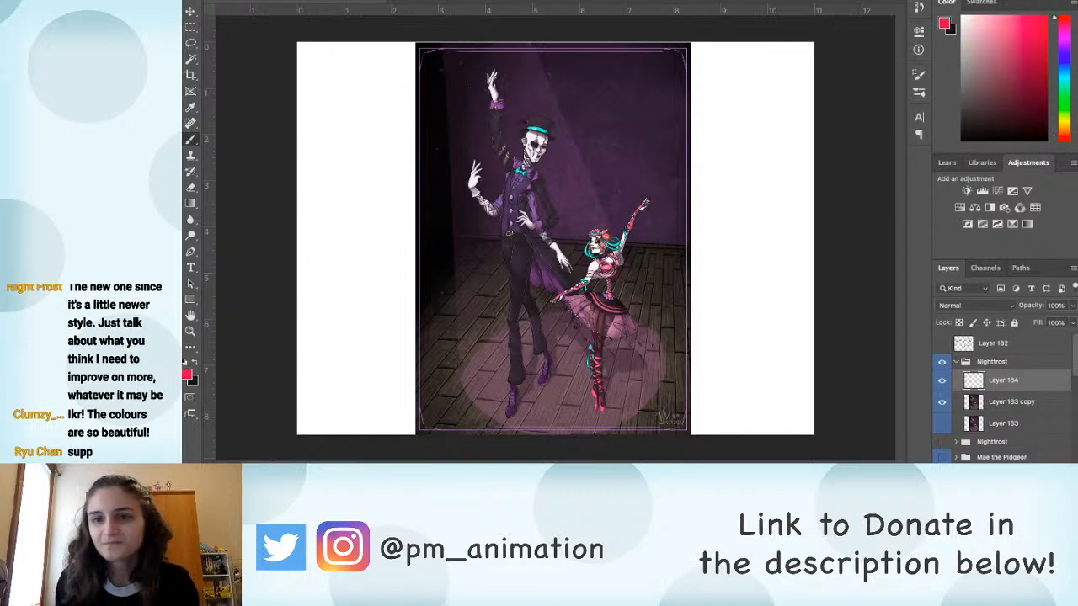
Step: Examine the poses, faces and hands of the tall man and the ballerina up close
scroll(561, 242, up, 3)
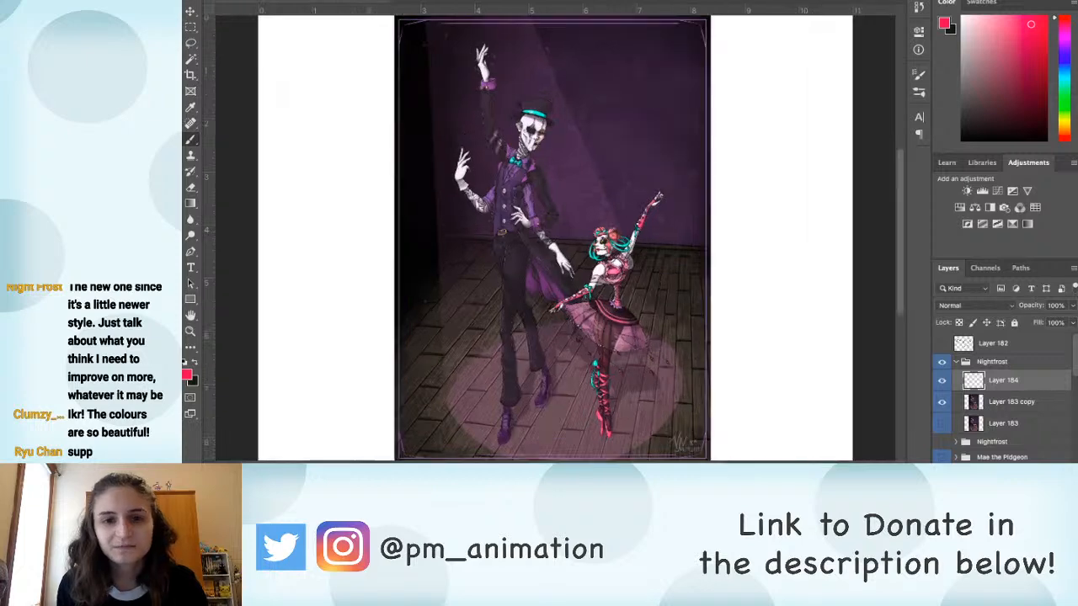
scroll(564, 242, up, 1)
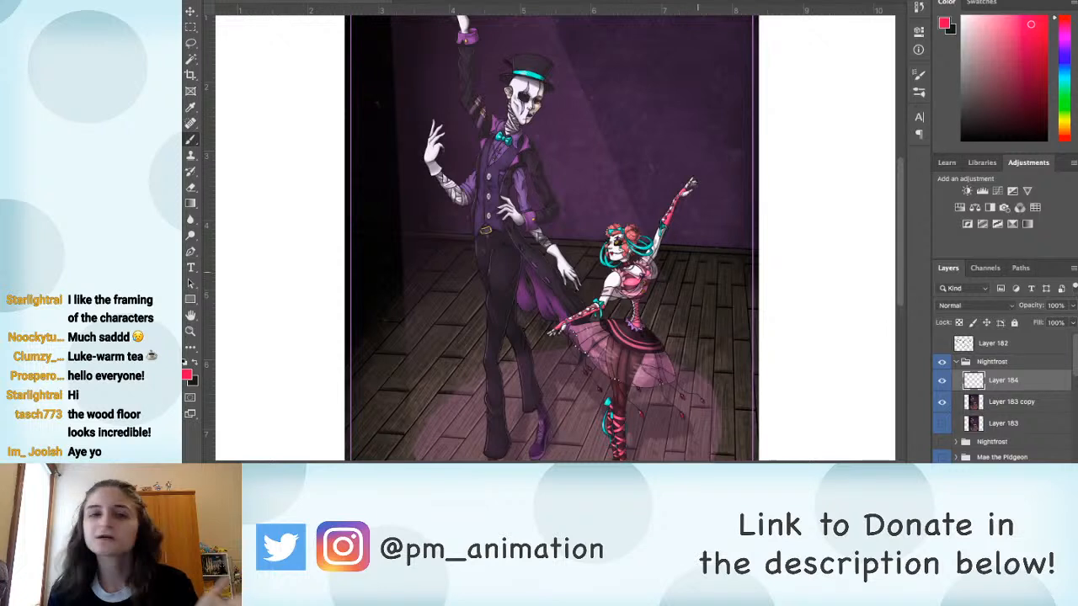
drag(676, 235, 711, 281)
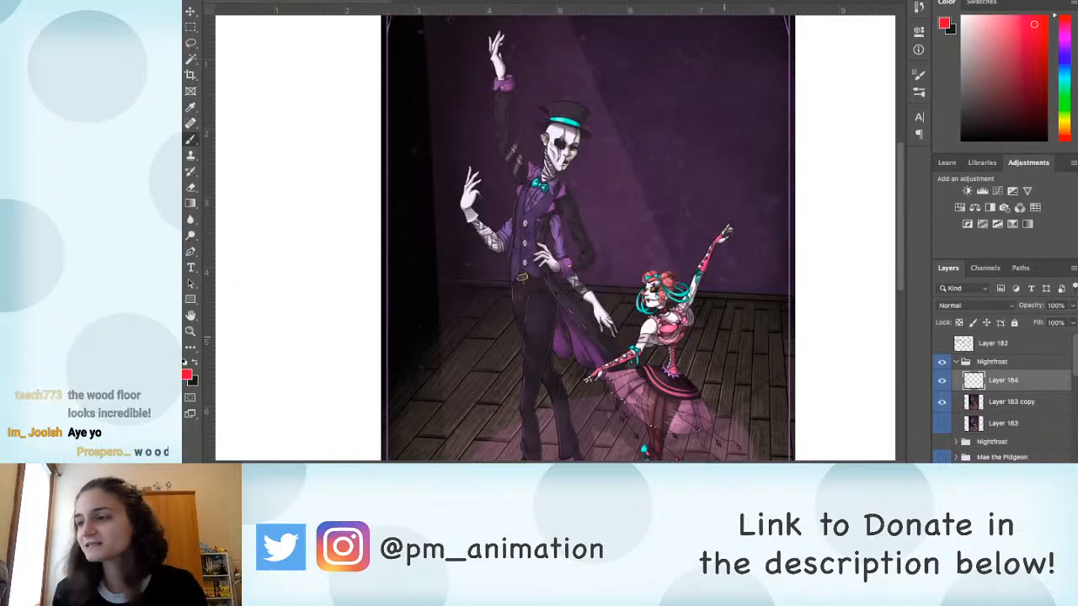
key(super+plus)
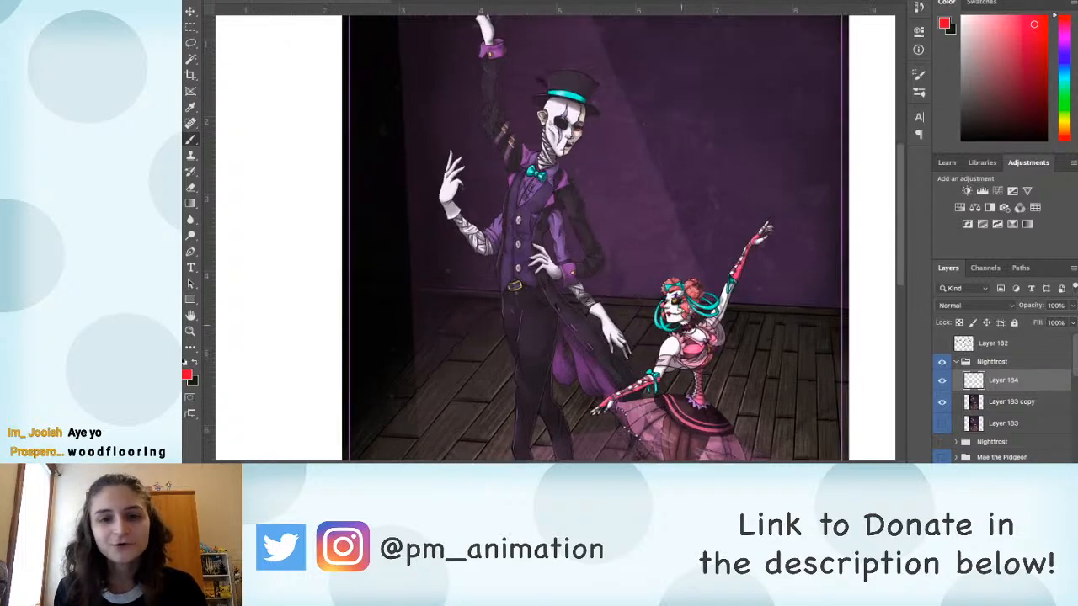
drag(690, 127, 602, 116)
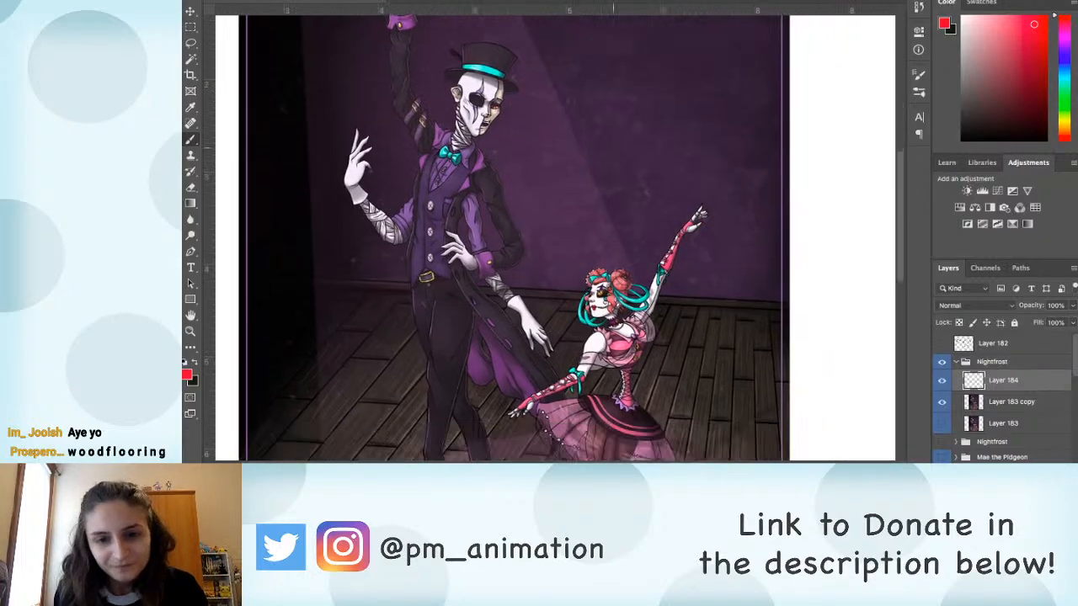
scroll(683, 327, up, 2)
drag(689, 374, 771, 61)
drag(690, 126, 623, 308)
scroll(505, 44, up, 4)
drag(506, 44, 766, 196)
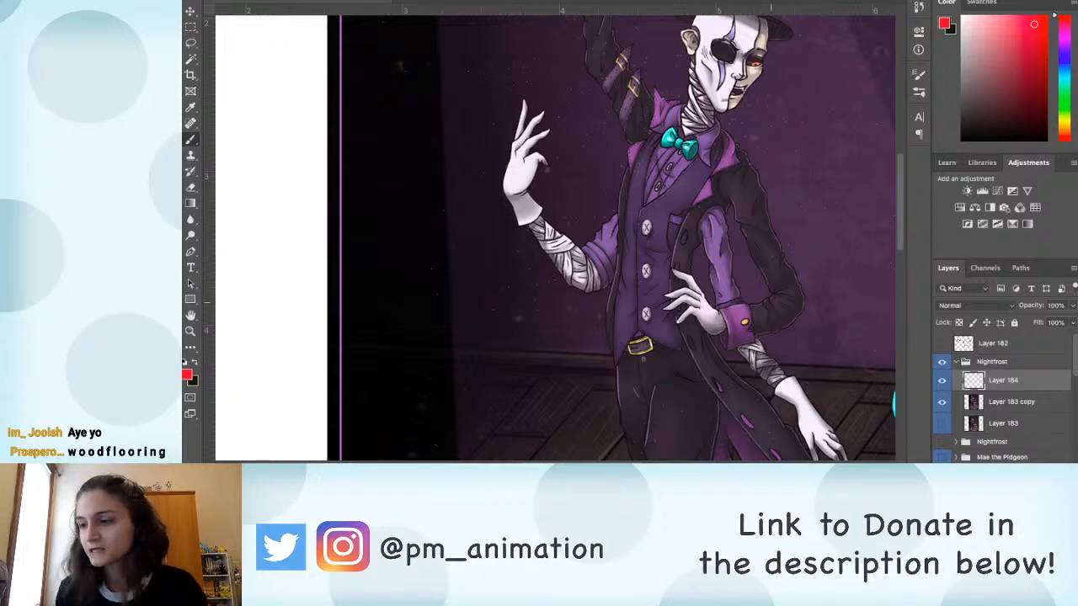
drag(609, 233, 324, 133)
drag(519, 215, 523, 143)
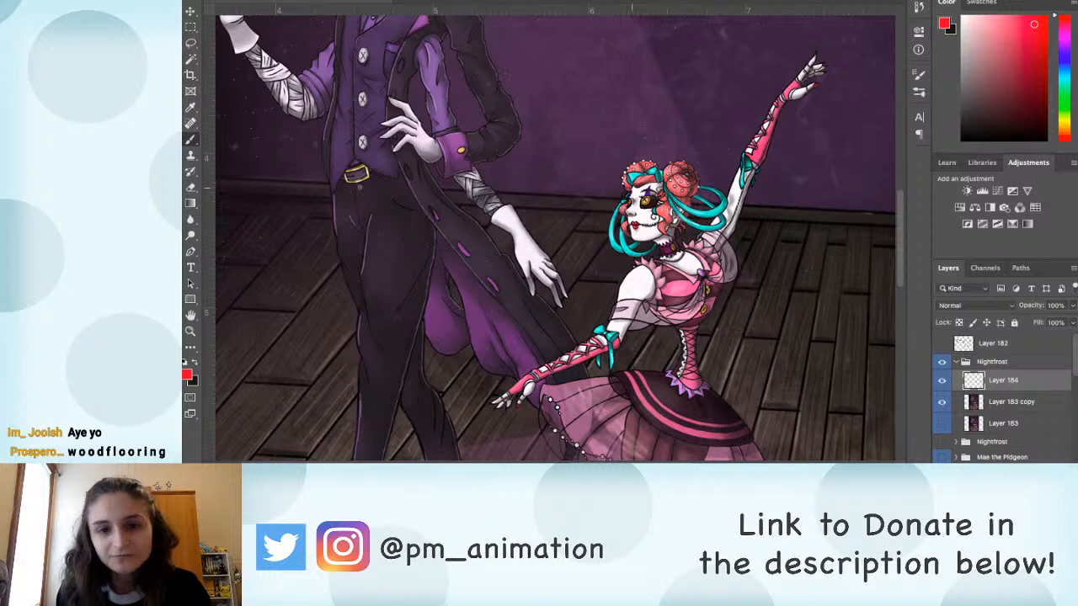
mouse_move(635, 179)
mouse_down()
mouse_move(687, 180)
mouse_move(679, 236)
mouse_move(628, 238)
mouse_up()
key(e)
mouse_move(679, 175)
mouse_down()
mouse_move(672, 239)
mouse_move(653, 239)
mouse_up()
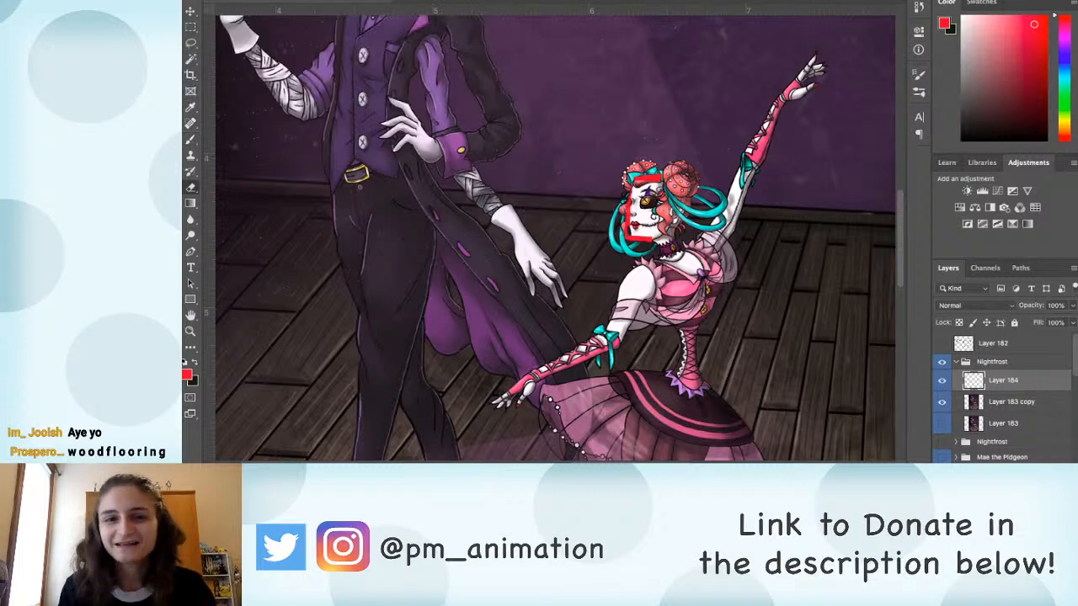
mouse_move(661, 178)
mouse_down()
mouse_move(642, 178)
mouse_move(628, 239)
mouse_up()
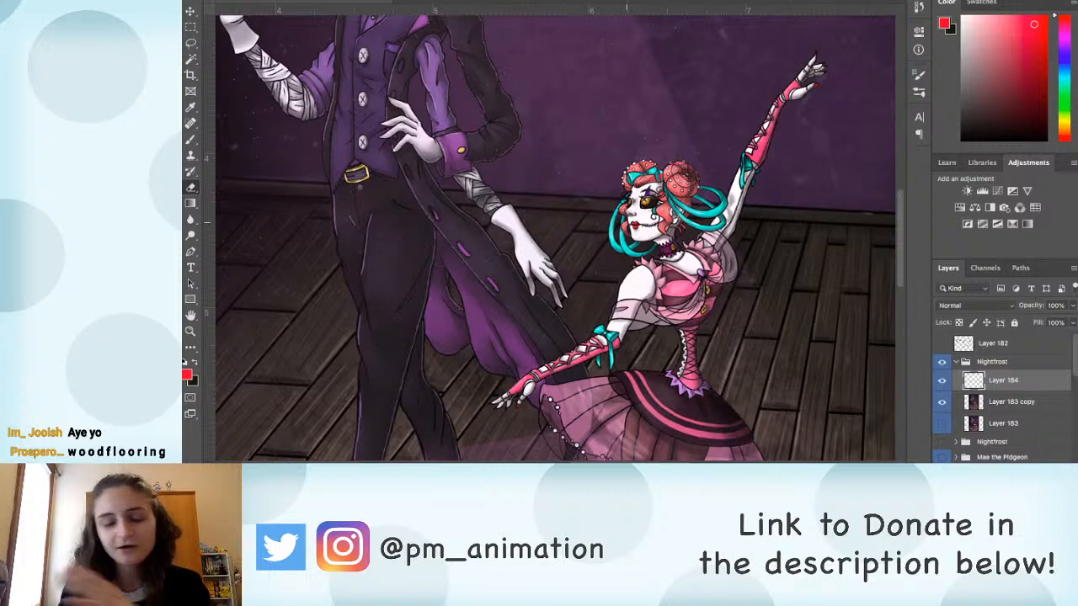
Step: Brush a red box with front and side planes over the ballerina's head to mark its direction
key(b)
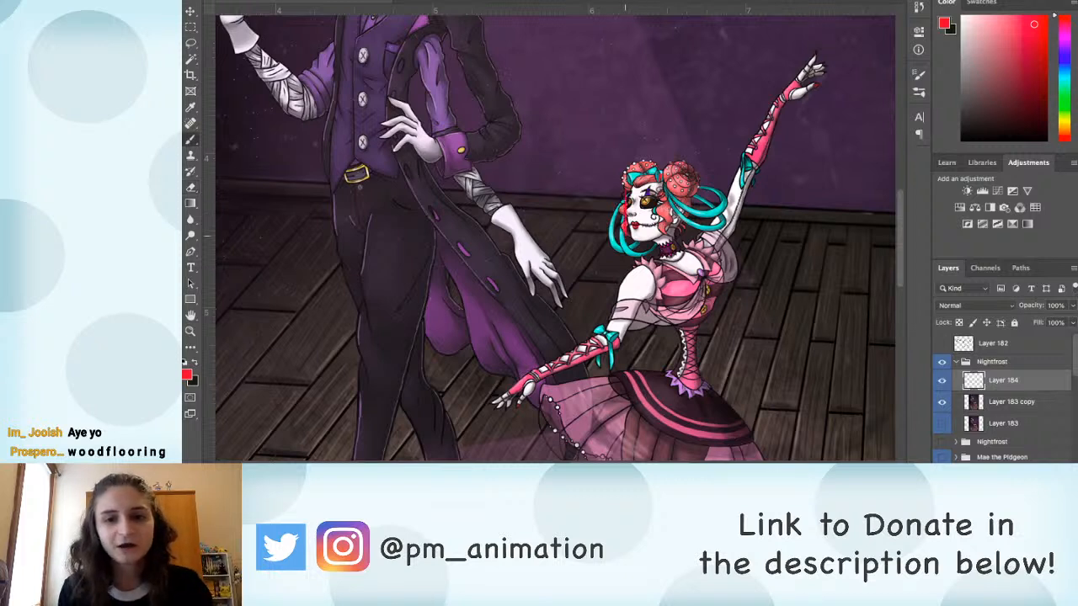
drag(670, 183, 656, 242)
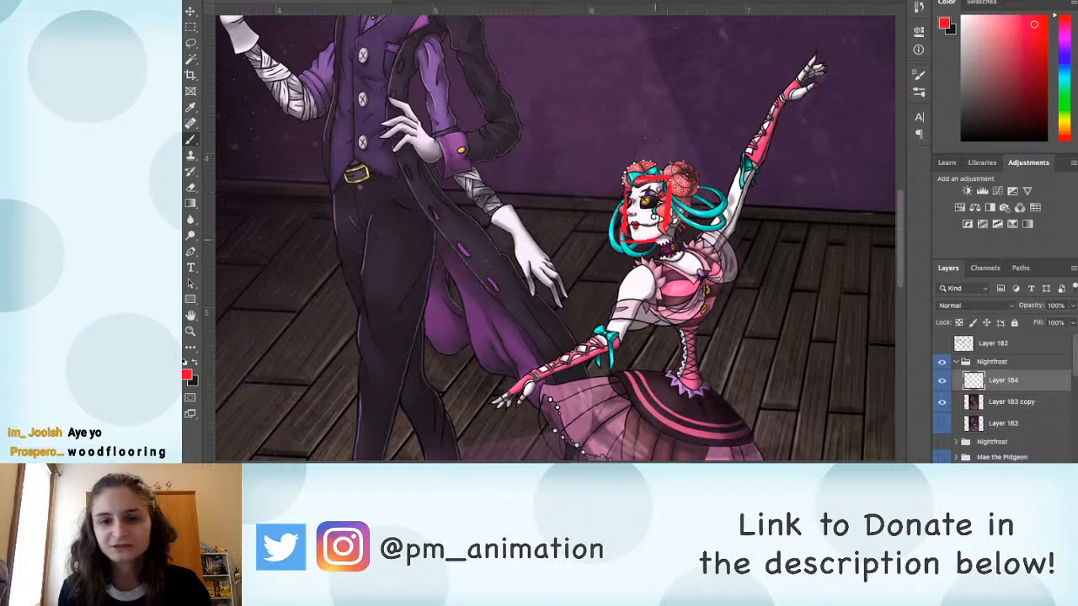
drag(638, 184, 633, 239)
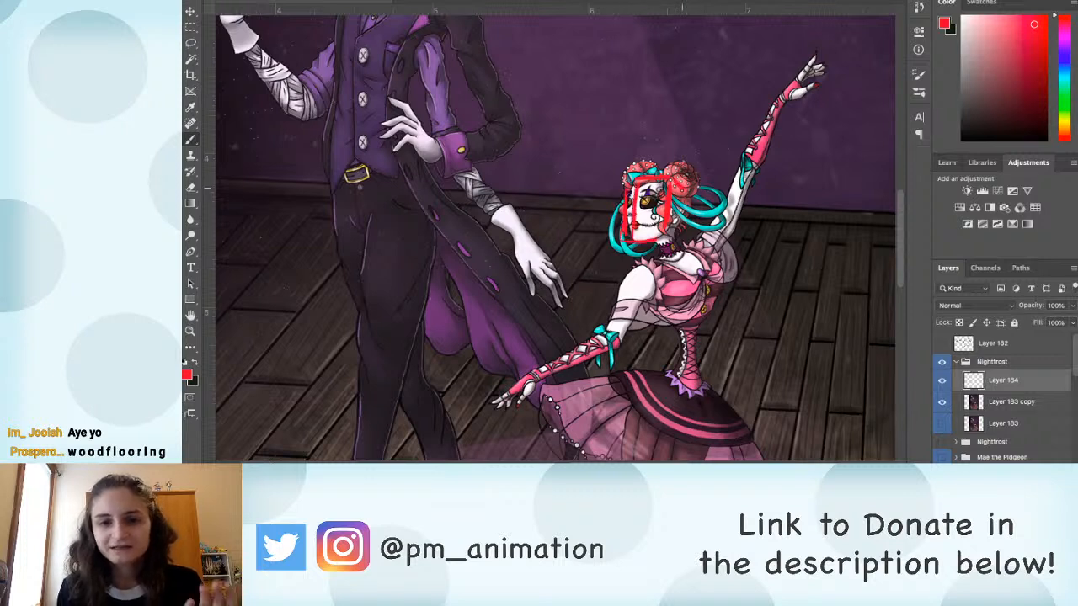
mouse_move(686, 181)
mouse_down()
mouse_move(685, 244)
mouse_move(643, 248)
mouse_move(685, 247)
mouse_up()
mouse_move(642, 213)
mouse_down()
mouse_move(625, 203)
mouse_move(648, 202)
mouse_up()
key(super+z)
Step: Brush red construction lines along the ballerina's shoulders and spine, with a dot on her near shoulder joint
drag(684, 311, 589, 230)
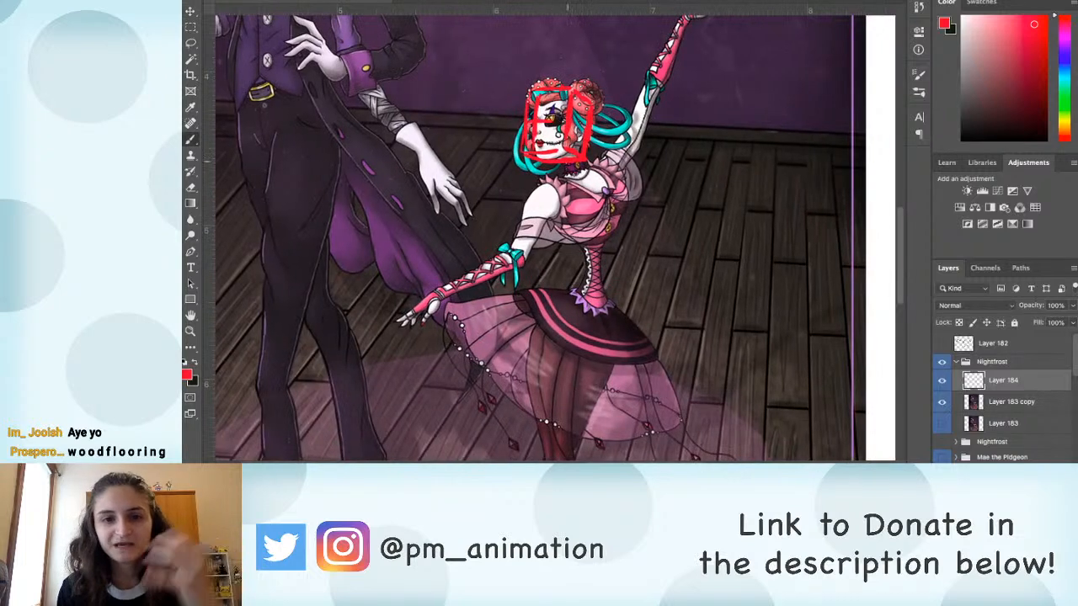
drag(552, 190, 599, 168)
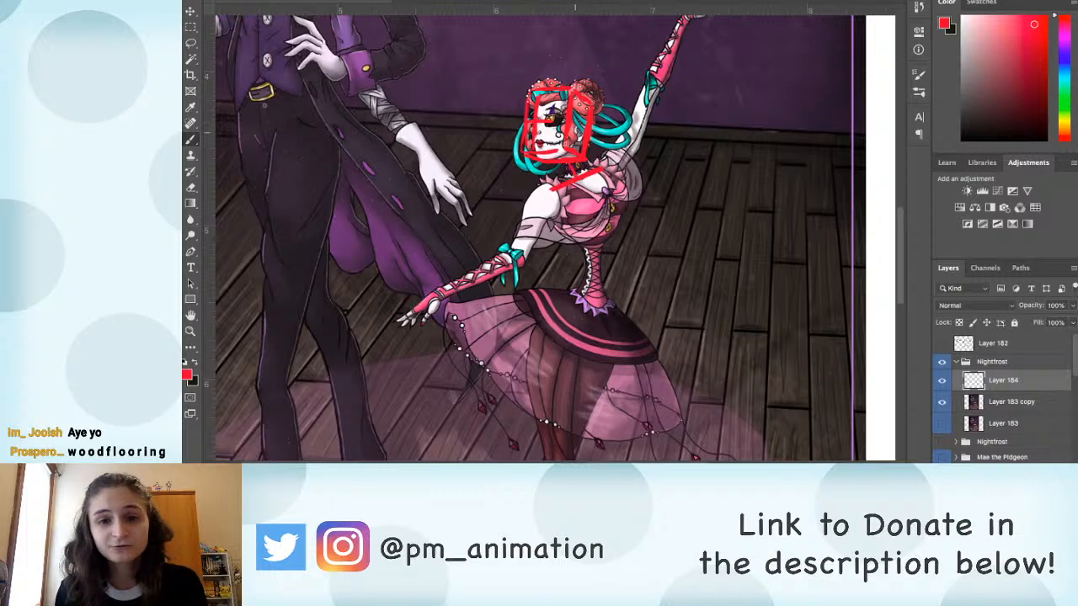
click(545, 191)
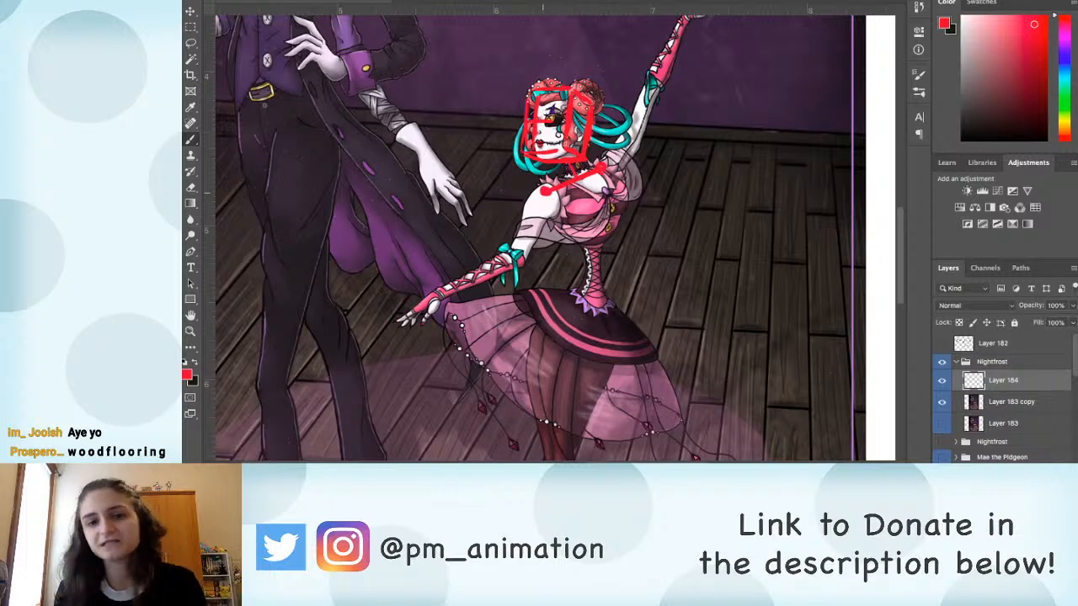
scroll(593, 194, down, 2)
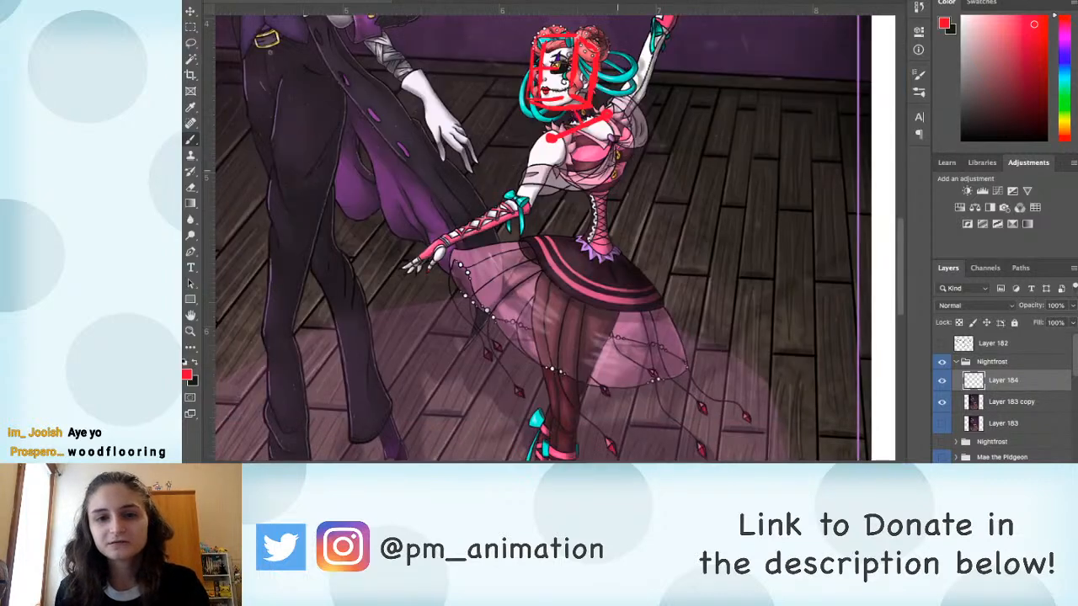
drag(600, 128, 603, 258)
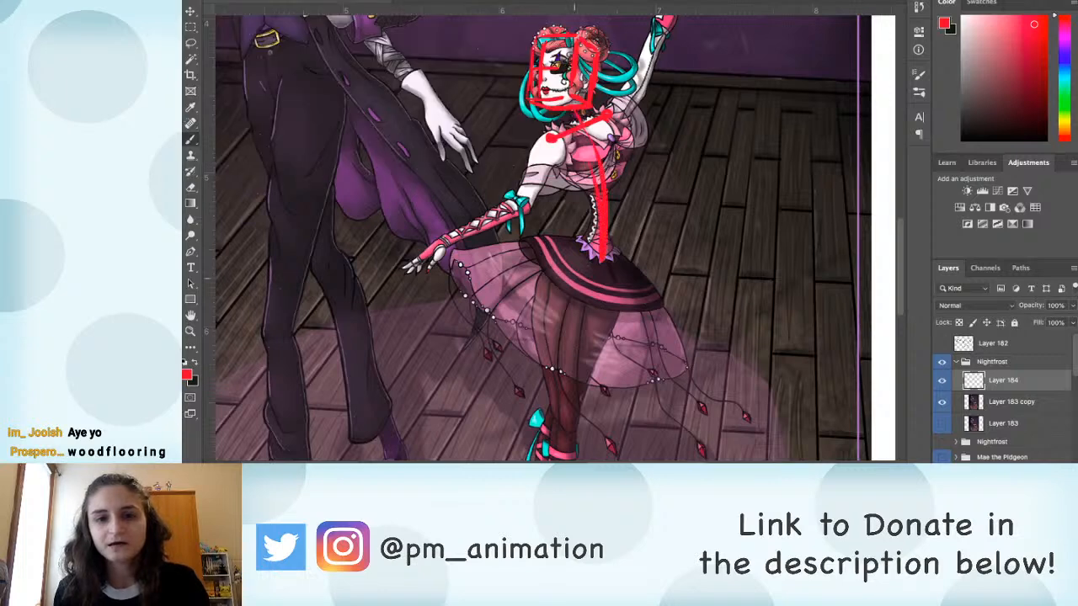
Step: Brush a red line of action along the ballerina's raised arm from the shoulder to the hand
scroll(543, 236, up, 3)
drag(575, 214, 644, 87)
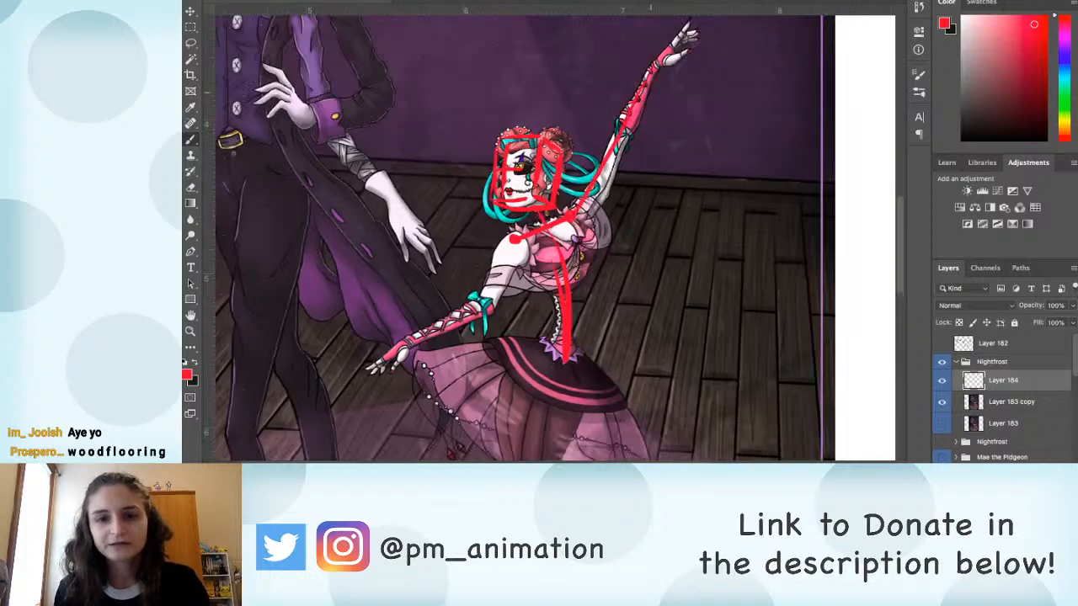
key(ctrl+z)
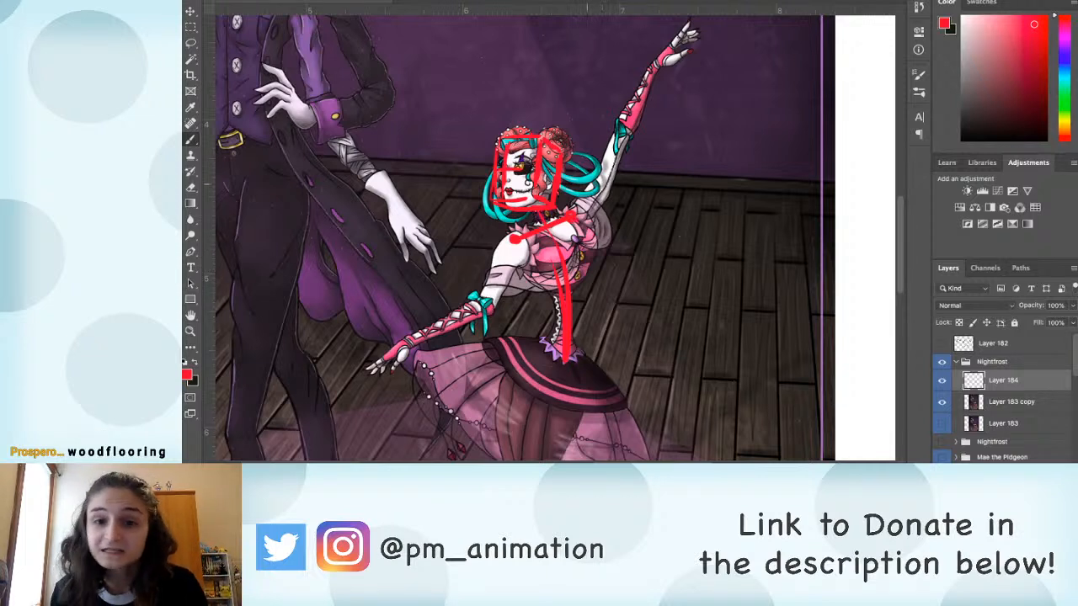
drag(576, 214, 689, 22)
drag(668, 62, 692, 49)
Step: Examine the tall man's pose from his legs up to his raised hand alongside the marked-up ballerina
scroll(672, 151, left, 5)
scroll(672, 152, up, 2)
scroll(661, 150, down, 2)
scroll(644, 147, left, 3)
scroll(640, 145, up, 3)
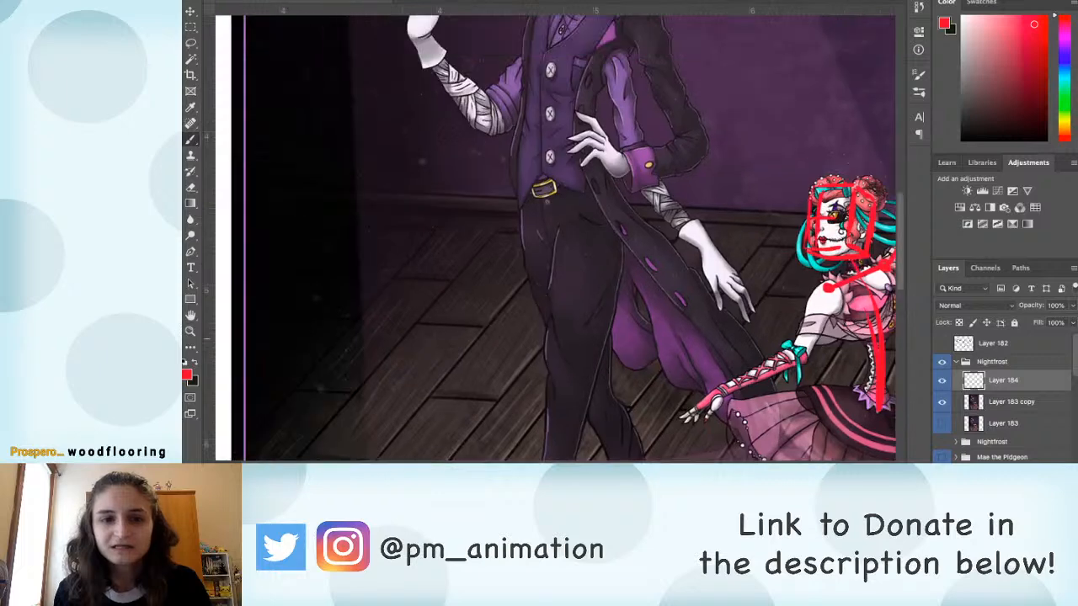
drag(639, 145, 446, 55)
scroll(647, 289, left, 3)
scroll(648, 289, down, 3)
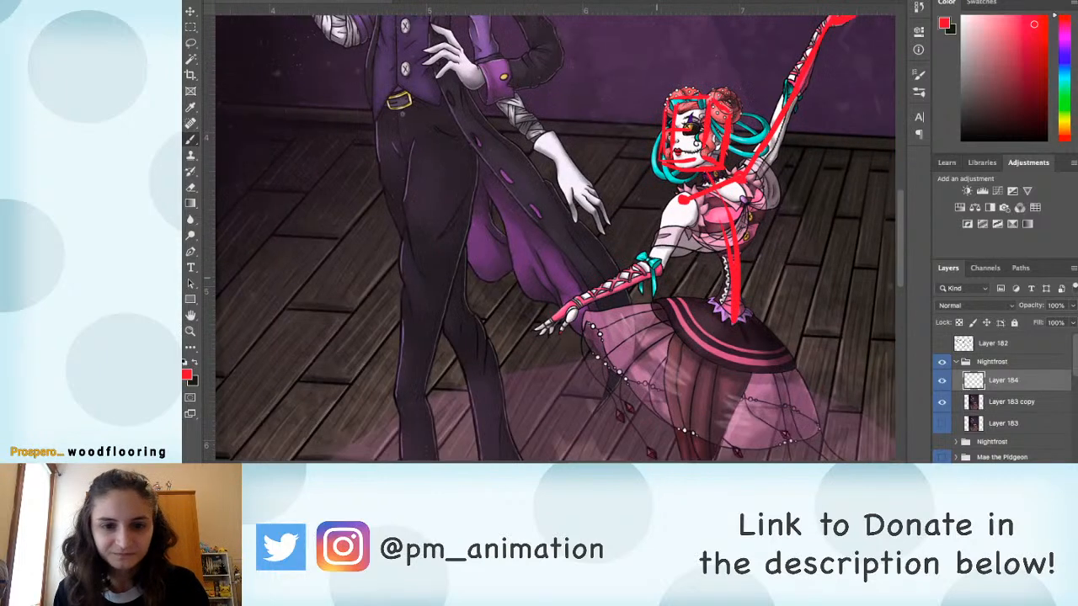
scroll(624, 235, up, 6)
scroll(556, 236, up, 6)
scroll(556, 236, left, 2)
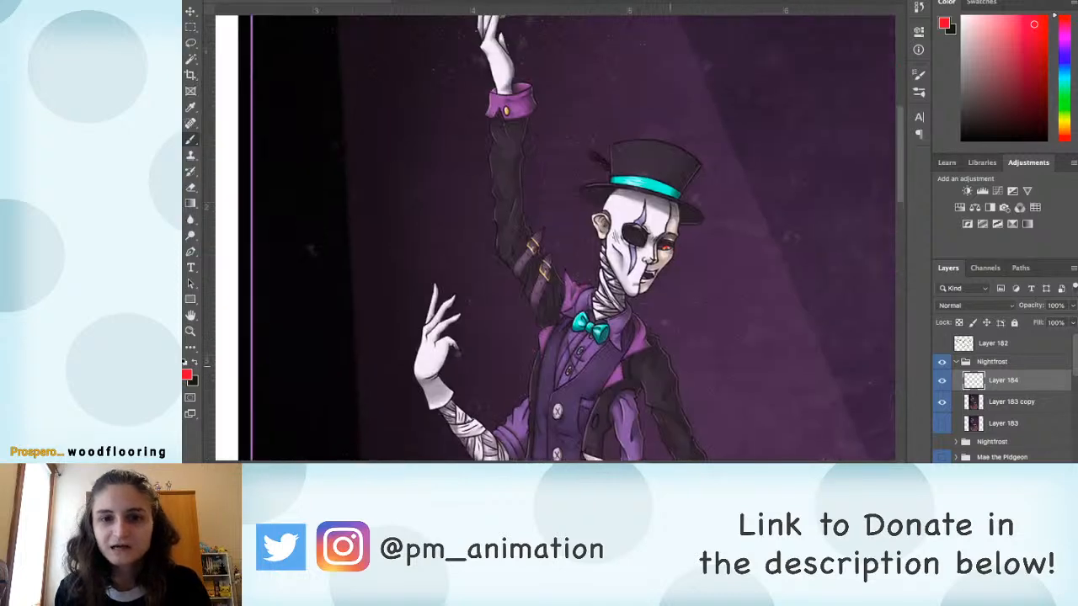
Step: Brush a red construction line along the ballerina's lowered arm from shoulder through elbow, and outline her hand
scroll(555, 236, down, 10)
scroll(555, 235, right, 4)
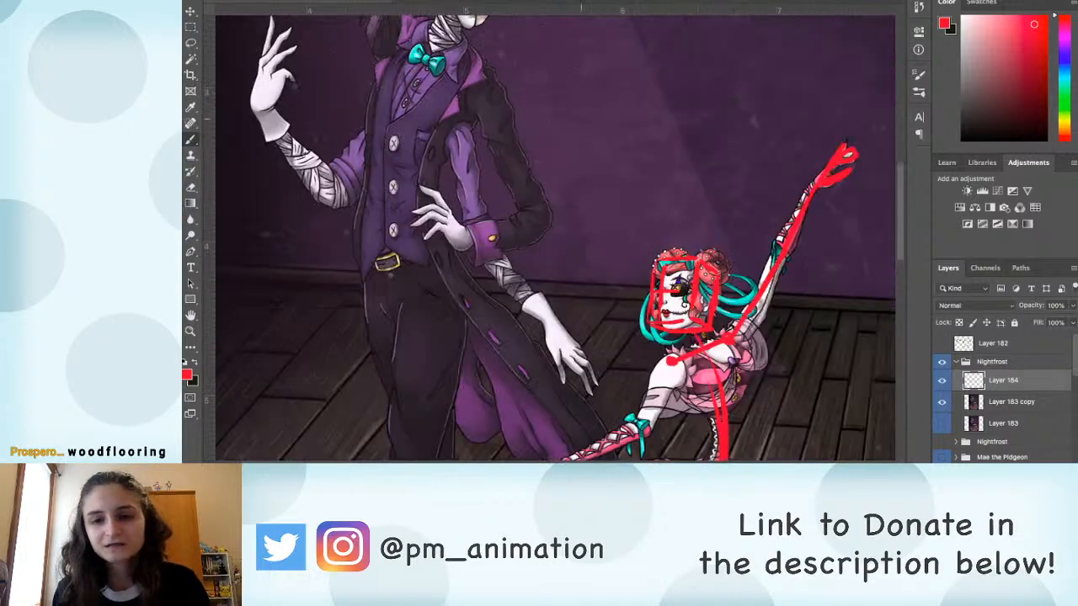
scroll(693, 244, right, 1)
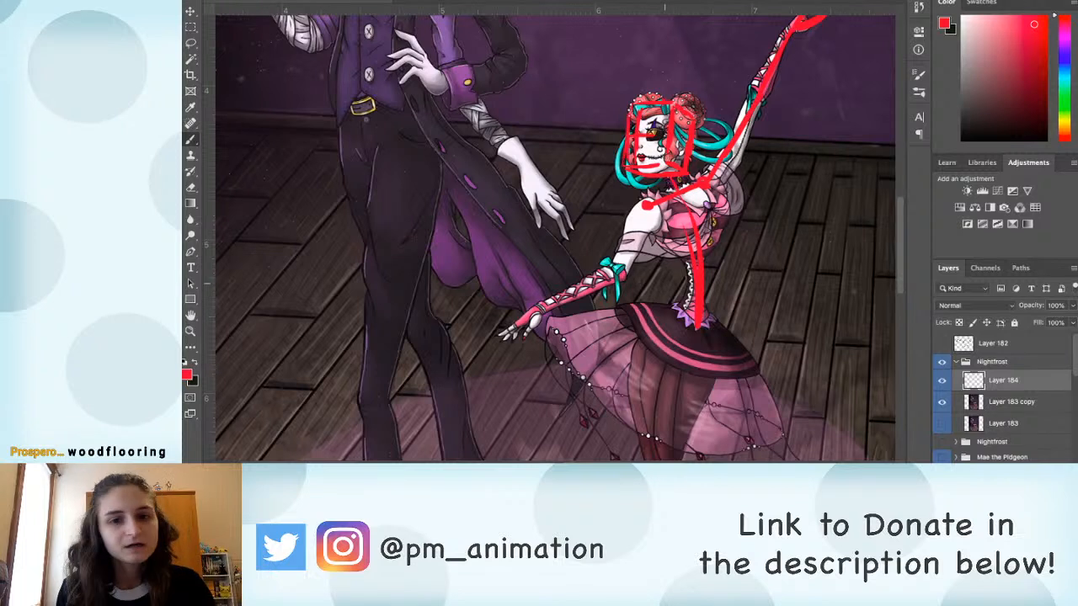
mouse_move(646, 208)
mouse_down()
mouse_move(618, 274)
mouse_move(501, 334)
mouse_move(539, 320)
mouse_up()
scroll(555, 236, down, 2)
scroll(556, 236, down, 1)
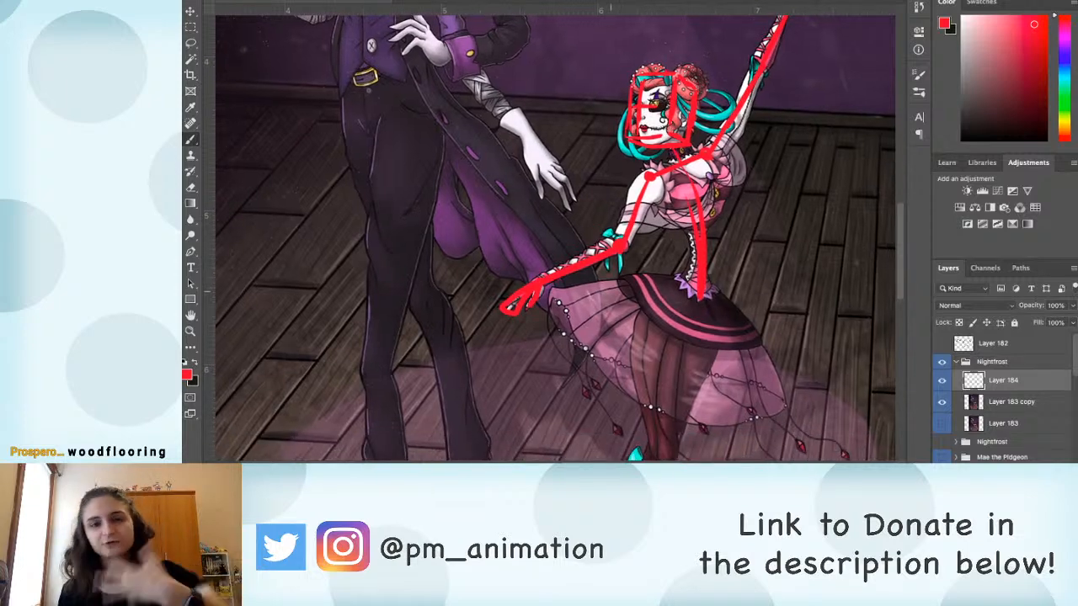
Step: Brush a red ribcage box with a side plane over the ballerina's upper torso
scroll(650, 189, down, 3)
scroll(650, 189, right, 3)
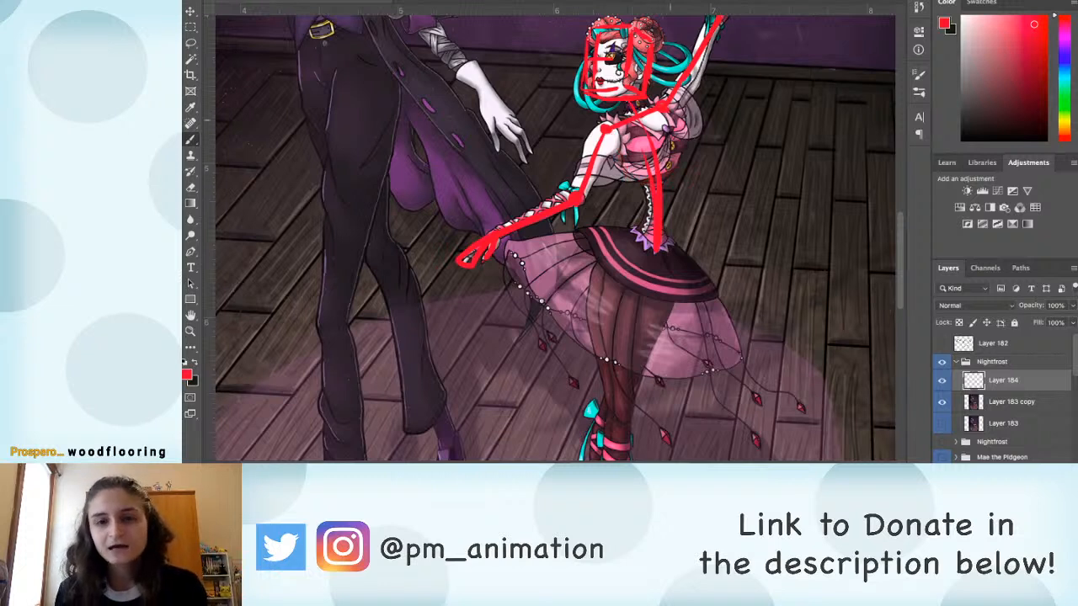
mouse_move(666, 111)
mouse_down()
mouse_move(688, 160)
mouse_move(633, 189)
mouse_move(606, 135)
mouse_up()
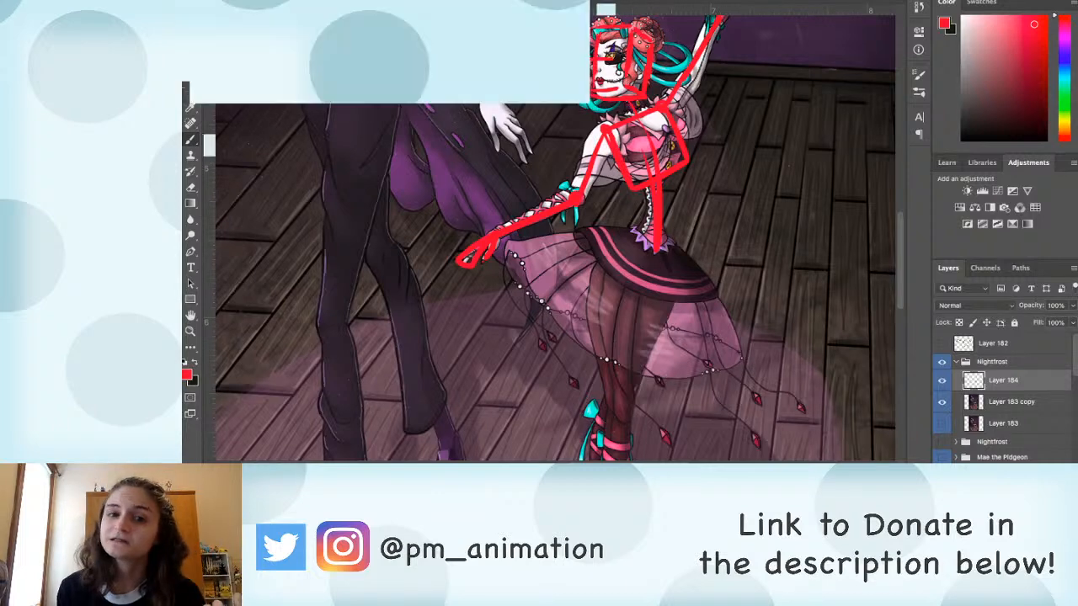
mouse_move(602, 143)
mouse_down()
mouse_move(627, 188)
mouse_move(604, 139)
mouse_move(582, 199)
mouse_up()
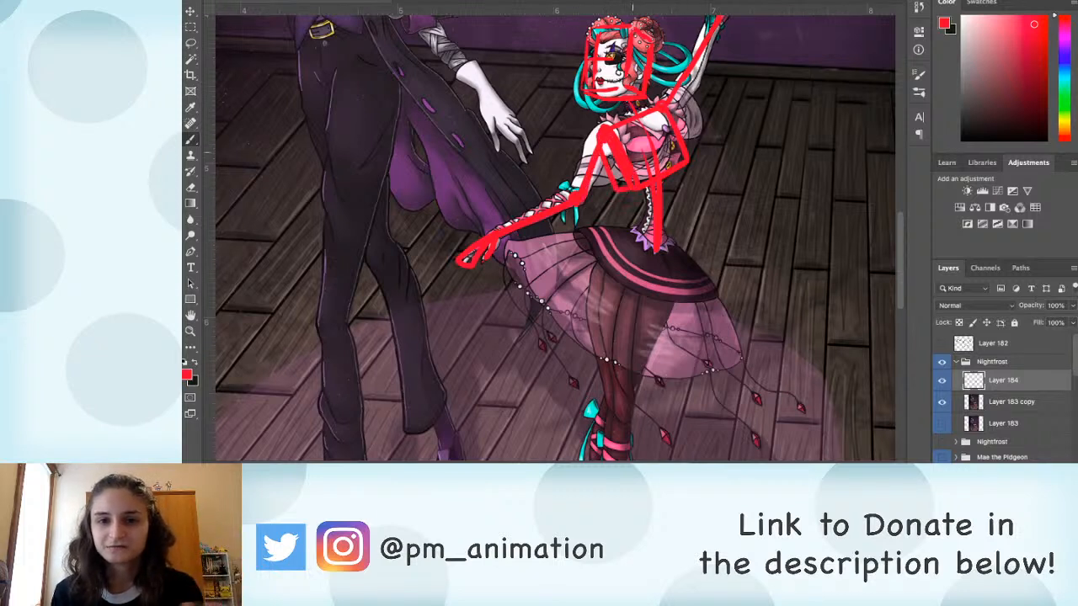
Step: Brush a red pelvis box with a side plane over the ballerina's hips and mark her near hip joint
mouse_move(667, 253)
mouse_down()
mouse_move(609, 238)
mouse_move(594, 270)
mouse_move(670, 299)
mouse_move(682, 256)
mouse_up()
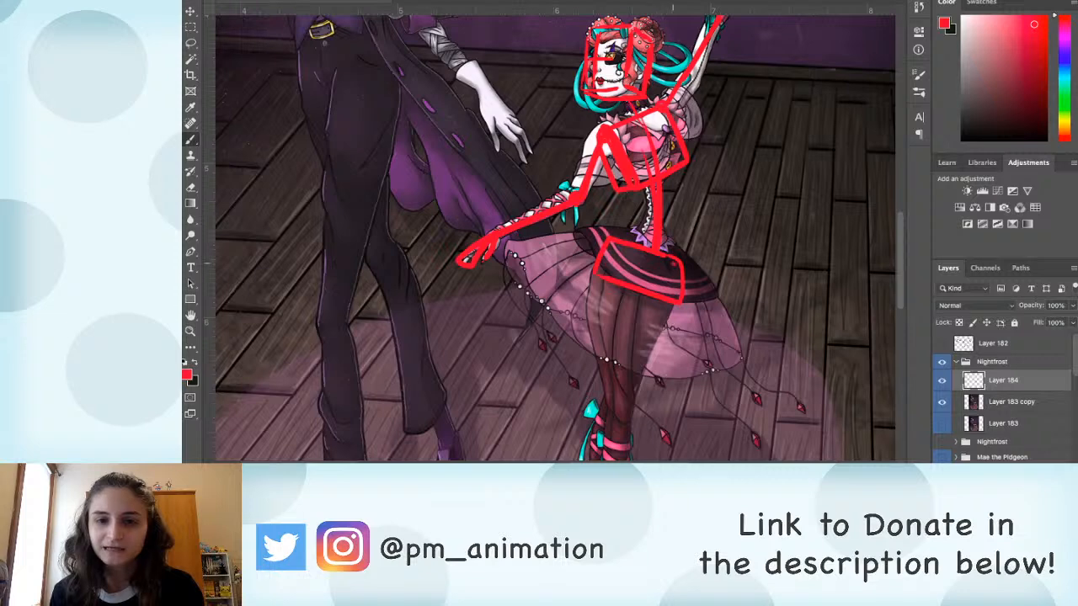
mouse_move(614, 243)
mouse_down()
mouse_move(601, 275)
mouse_move(594, 229)
mouse_up()
mouse_move(595, 229)
mouse_down()
mouse_move(586, 252)
mouse_move(649, 237)
mouse_move(682, 257)
mouse_up()
drag(691, 325, 668, 183)
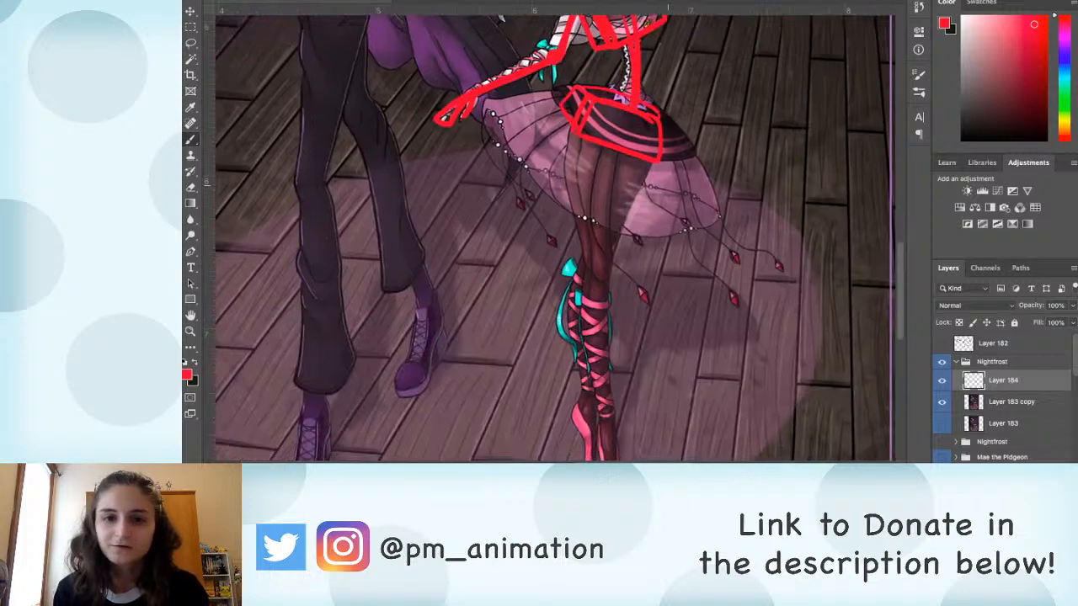
mouse_move(587, 122)
mouse_down()
mouse_move(587, 133)
mouse_move(575, 111)
mouse_up()
Step: Brush red construction lines along both of the ballerina's legs, marking the far hip and knee and outlining the feet
mouse_move(627, 170)
mouse_down()
mouse_move(620, 140)
mouse_move(577, 147)
mouse_move(601, 450)
mouse_move(595, 394)
mouse_up()
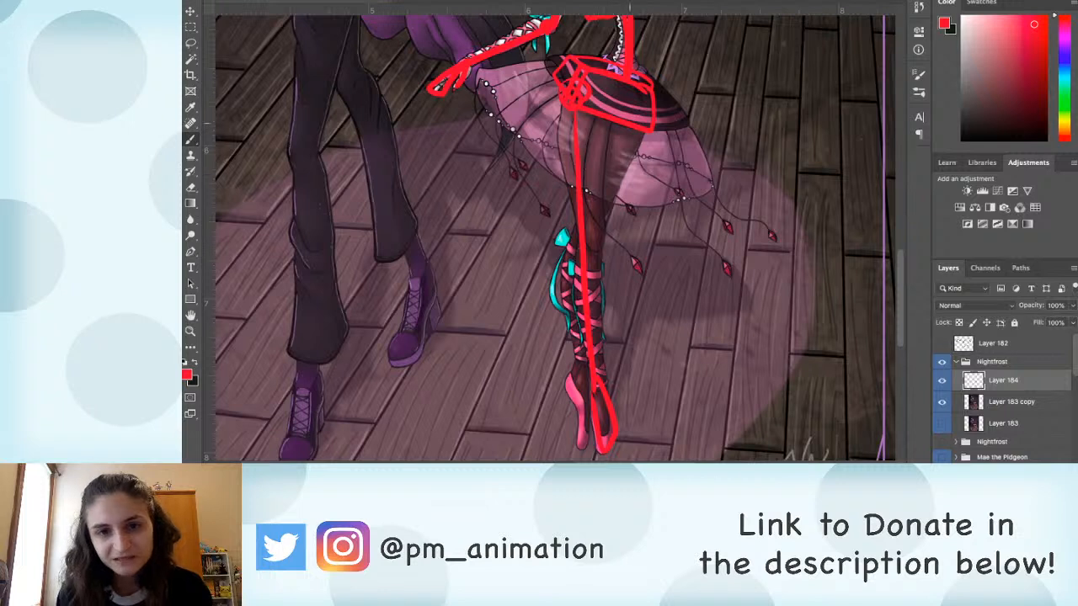
mouse_move(624, 129)
mouse_down()
mouse_move(637, 102)
mouse_move(563, 305)
mouse_up()
key(ctrl+z)
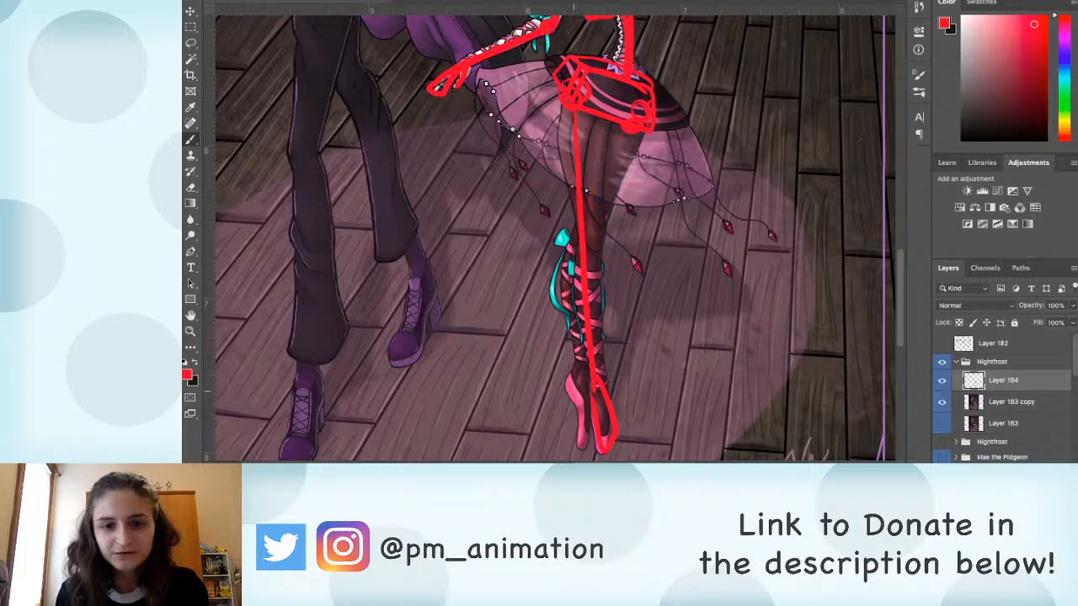
drag(567, 378, 579, 445)
drag(572, 372, 572, 222)
mouse_move(627, 135)
mouse_down()
mouse_move(578, 263)
mouse_move(596, 251)
mouse_move(649, 274)
mouse_up()
key(super+minus)
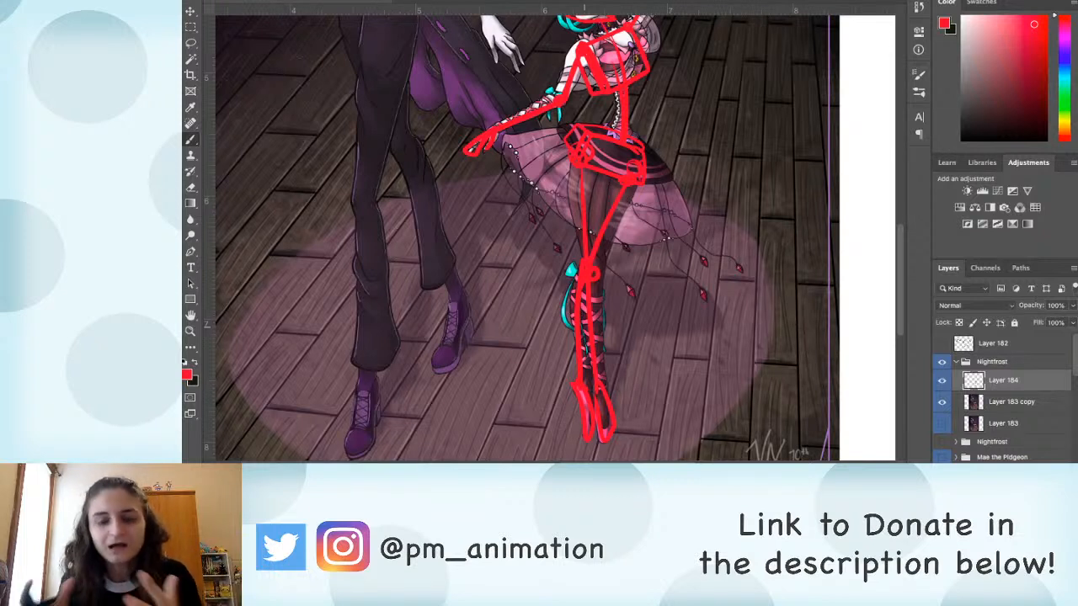
Step: Brush a red box with front and side planes and facial guide lines over the tall man's head
drag(501, 158, 579, 335)
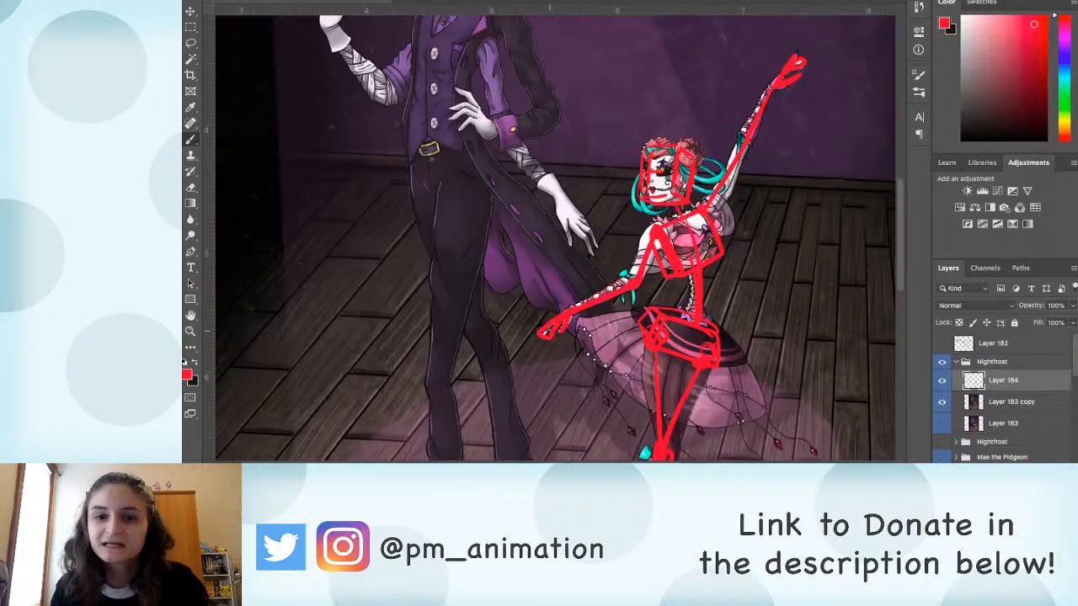
drag(549, 156, 634, 332)
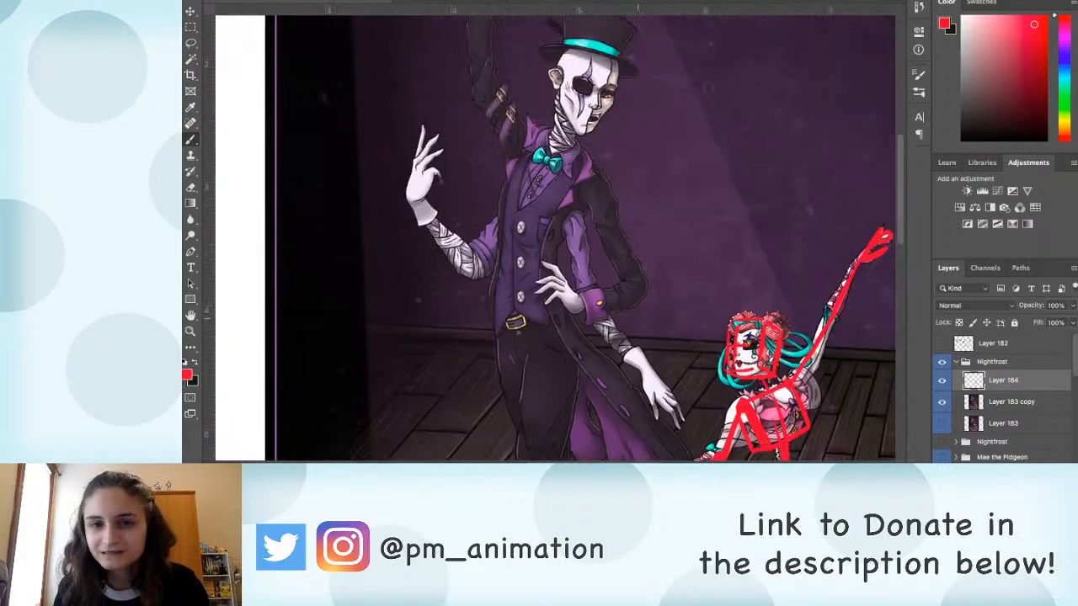
drag(578, 129, 550, 192)
drag(533, 118, 528, 172)
mouse_move(555, 114)
mouse_down()
mouse_move(578, 123)
mouse_move(541, 115)
mouse_move(529, 179)
mouse_move(570, 197)
mouse_up()
drag(594, 128, 580, 197)
drag(580, 124, 562, 189)
drag(589, 150, 548, 158)
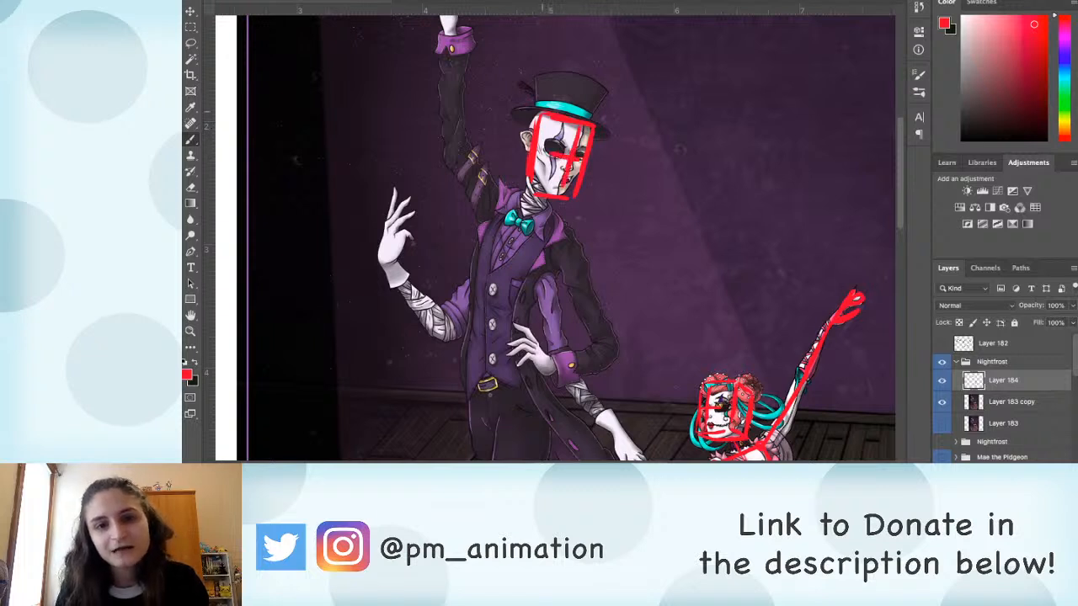
mouse_move(534, 109)
mouse_down()
mouse_move(595, 123)
mouse_move(519, 174)
mouse_move(533, 191)
mouse_move(537, 169)
mouse_up()
Step: Brush red construction lines along the man's shoulders and the bent arm whose hand rests at his waist
drag(574, 310, 546, 241)
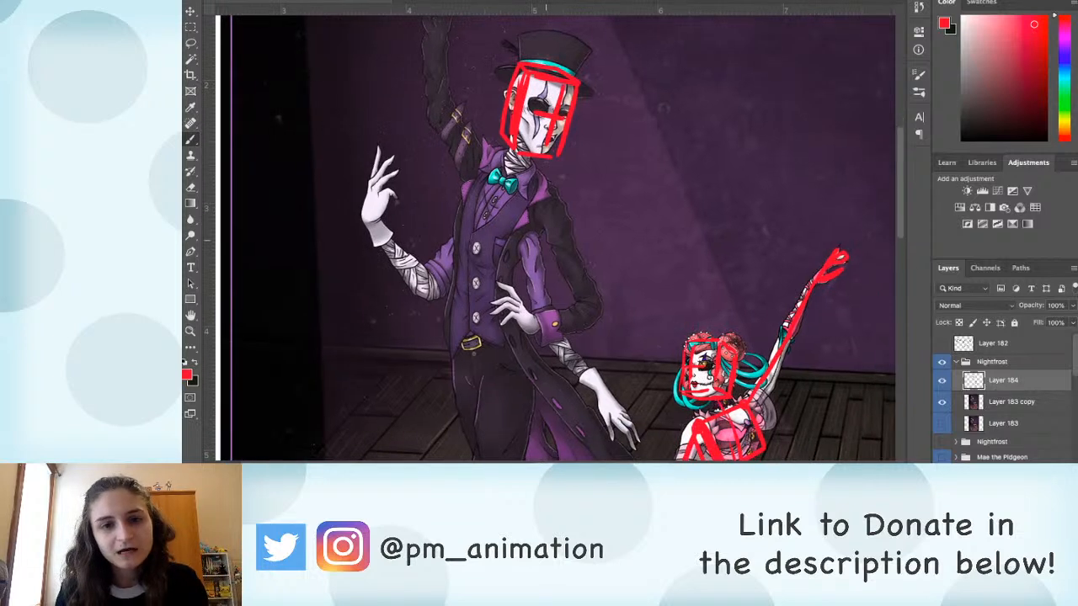
mouse_move(515, 157)
mouse_down()
mouse_move(512, 179)
mouse_move(543, 197)
mouse_up()
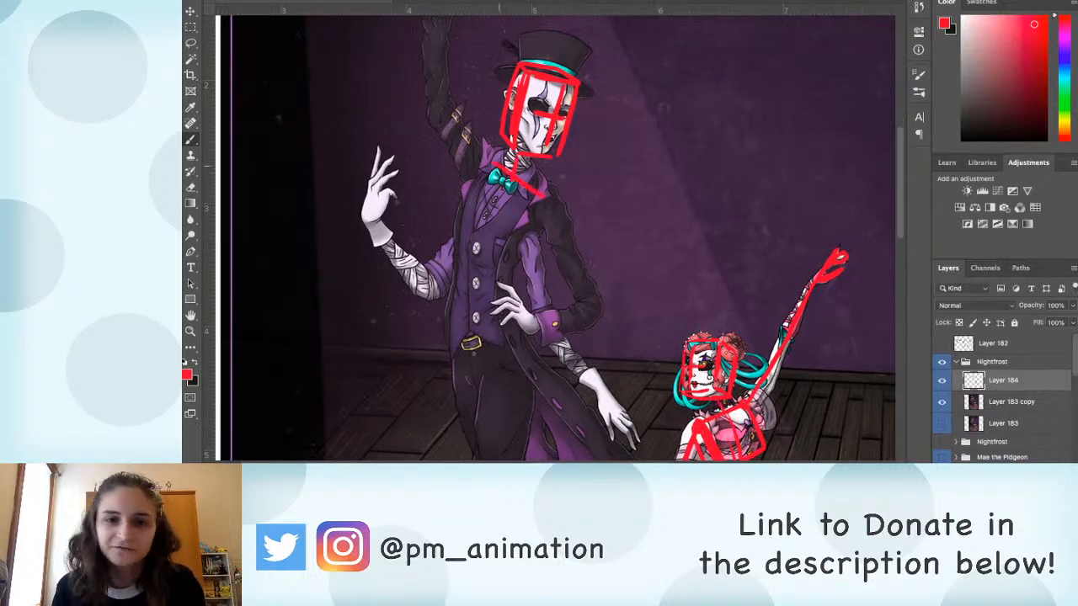
click(549, 197)
drag(558, 280, 575, 242)
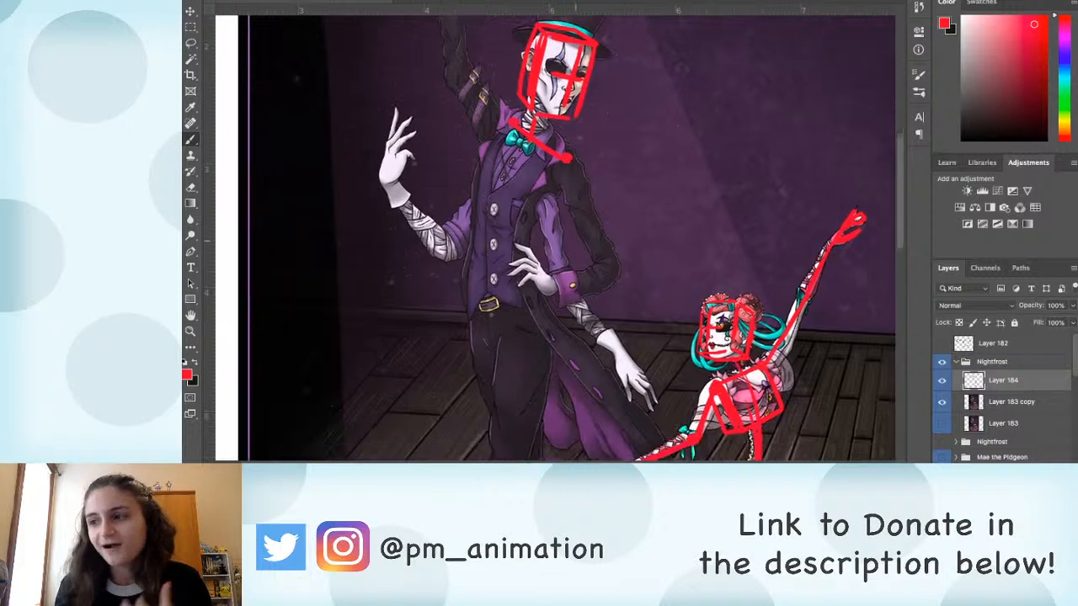
mouse_move(566, 158)
mouse_down()
mouse_move(617, 268)
mouse_move(550, 280)
mouse_move(514, 244)
mouse_move(519, 287)
mouse_move(552, 288)
mouse_up()
drag(525, 233, 552, 264)
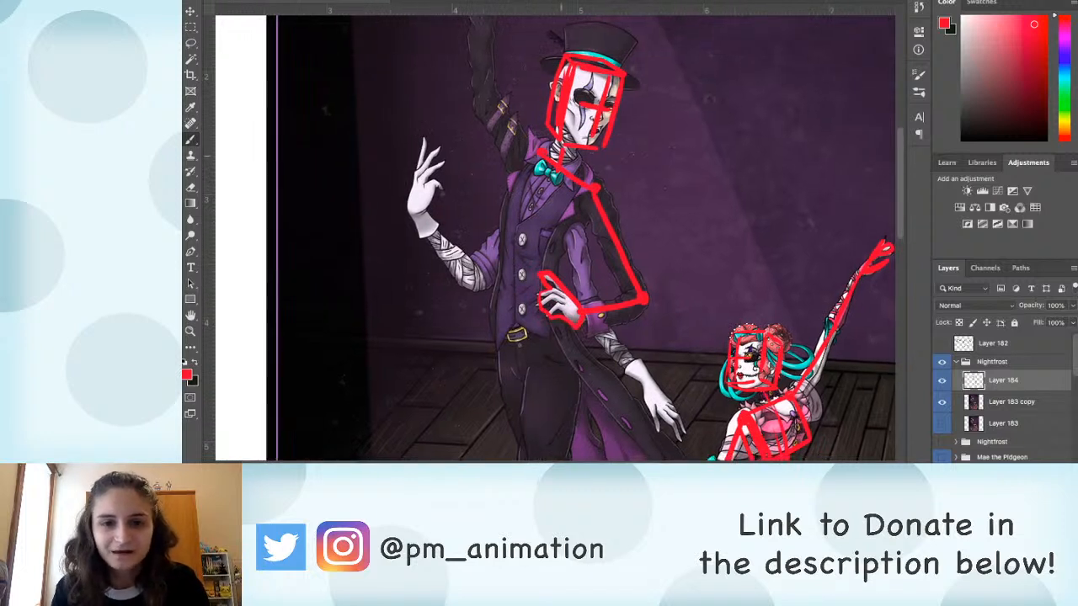
Step: Brush a red ribcage box over the man's chest and a curved spine line down to his hips
drag(536, 150, 499, 252)
drag(590, 192, 551, 272)
mouse_move(540, 147)
mouse_down()
mouse_move(605, 192)
mouse_move(555, 275)
mouse_up()
scroll(556, 275, down, 3)
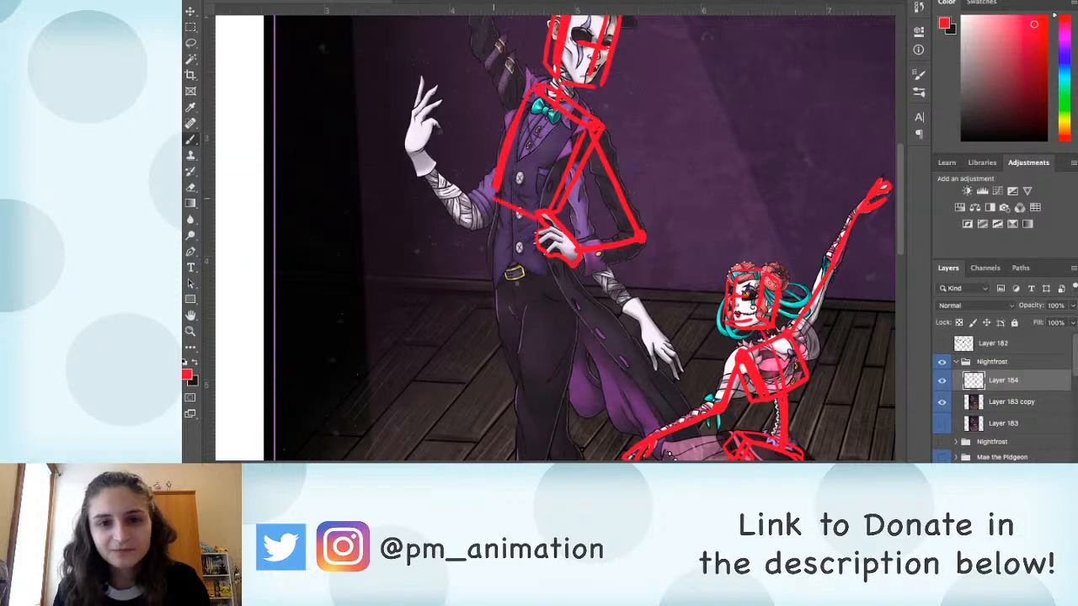
mouse_move(549, 110)
mouse_down()
mouse_move(531, 160)
mouse_move(519, 266)
mouse_move(526, 310)
mouse_up()
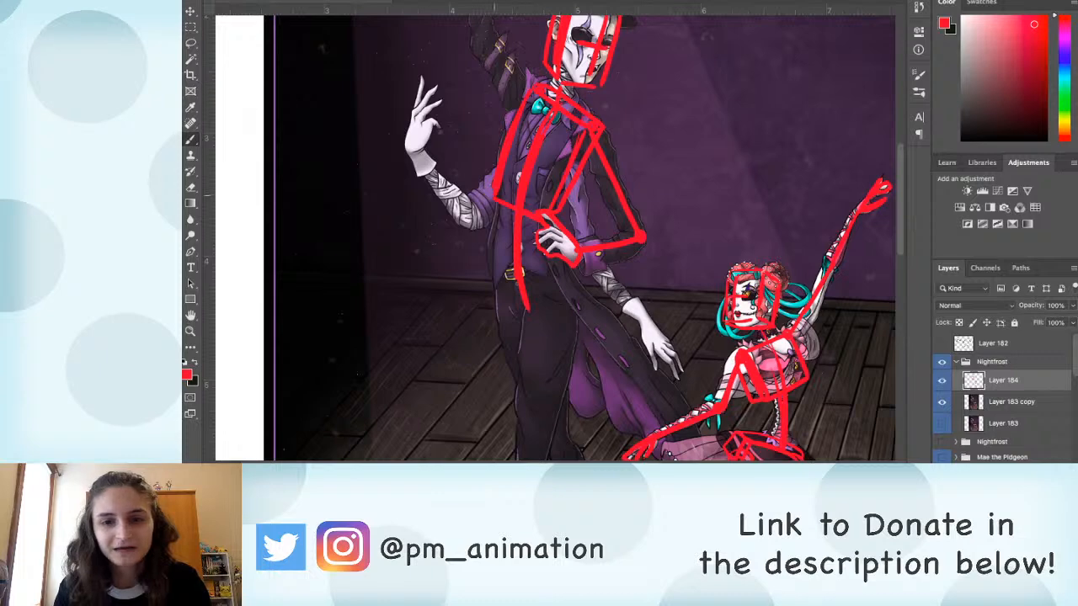
Step: Brush red construction lines along the man's raised arm and his lower bent arm, marking the elbows and outlining the hands
scroll(556, 252, up, 3)
drag(637, 280, 632, 274)
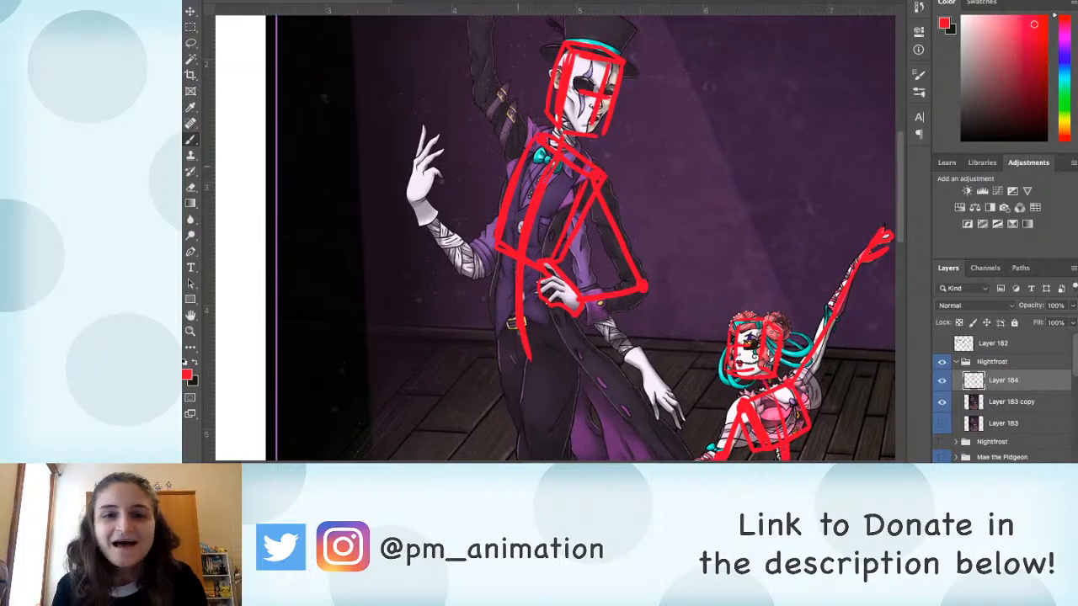
mouse_move(514, 104)
mouse_down()
mouse_move(522, 272)
mouse_move(486, 208)
mouse_move(473, 17)
mouse_move(485, 88)
mouse_up()
scroll(504, 265, down, 3)
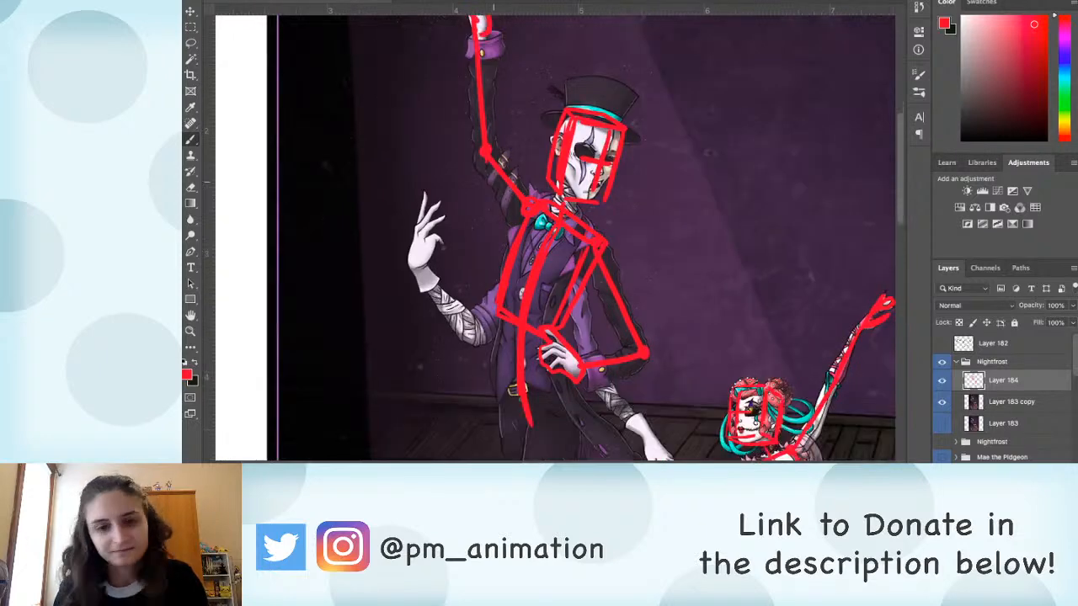
mouse_move(497, 238)
mouse_down()
mouse_move(465, 299)
mouse_move(416, 224)
mouse_move(436, 180)
mouse_move(421, 230)
mouse_up()
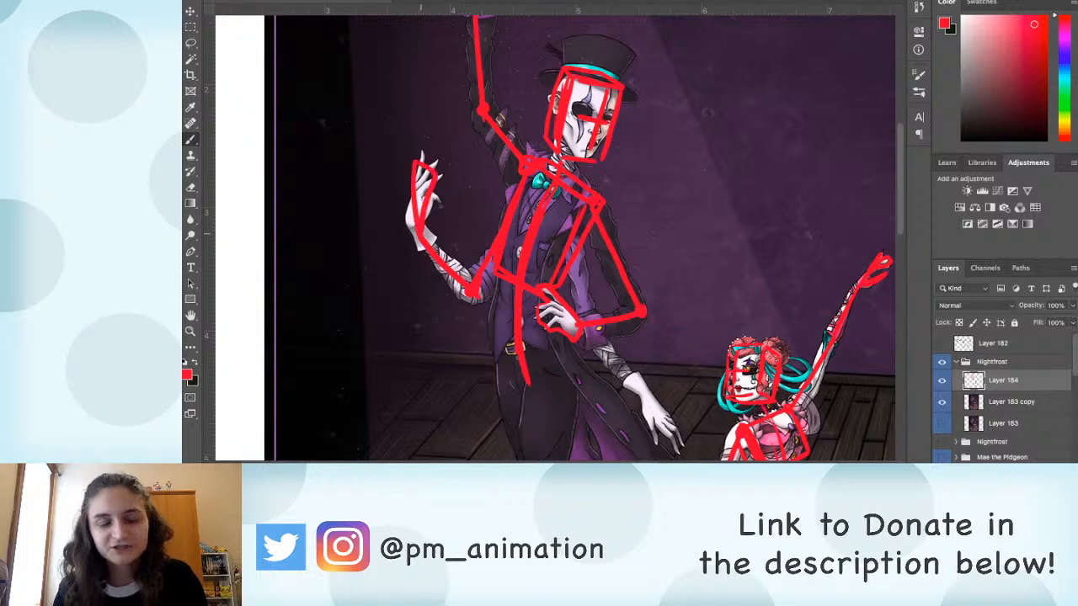
drag(439, 194, 431, 214)
Step: Erase a stray bit of red line and brush a pelvis box with a side plane over the man's hips
scroll(491, 248, down, 5)
scroll(491, 248, up, 3)
key(e)
mouse_move(421, 113)
mouse_down()
mouse_move(411, 155)
mouse_move(413, 143)
mouse_up()
key(b)
mouse_move(497, 295)
mouse_down()
mouse_move(455, 146)
mouse_move(501, 143)
mouse_move(473, 186)
mouse_move(504, 148)
mouse_up()
mouse_move(434, 140)
mouse_down()
mouse_move(514, 142)
mouse_move(511, 188)
mouse_move(517, 145)
mouse_up()
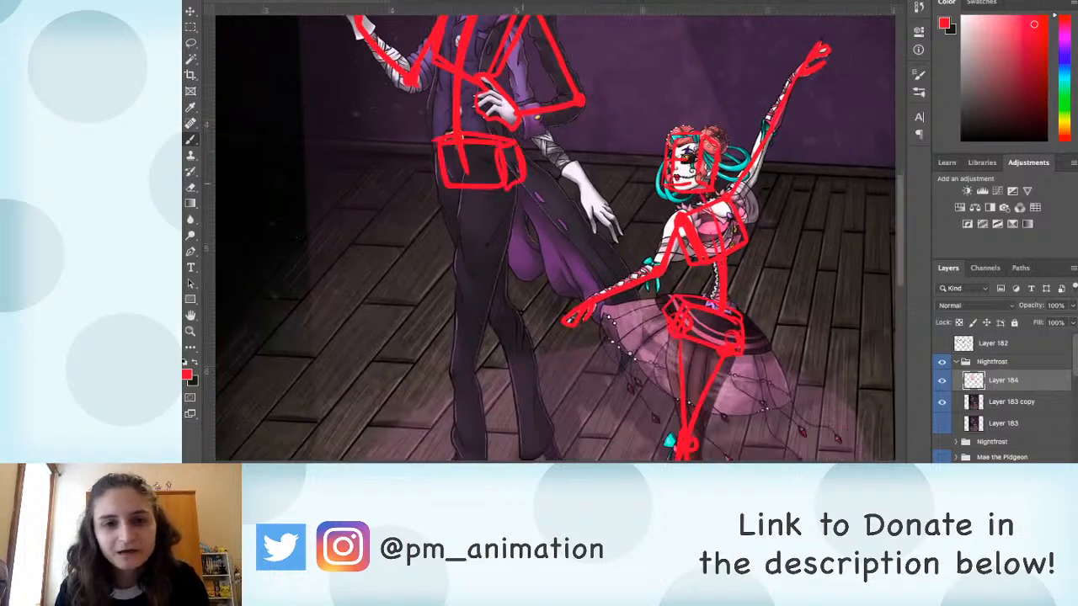
Step: Brush a red construction line along the man's lowered arm reaching toward the ballerina and outline its hand
scroll(559, 238, up, 2)
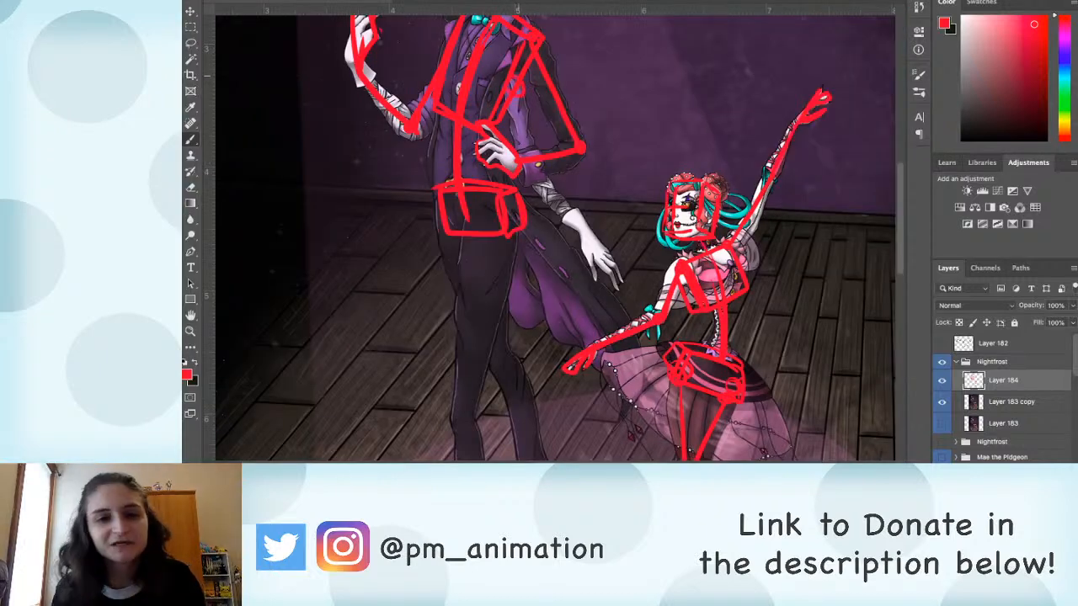
mouse_move(514, 97)
mouse_down()
mouse_move(520, 164)
mouse_move(579, 220)
mouse_move(593, 279)
mouse_move(619, 286)
mouse_up()
drag(591, 244, 590, 260)
Step: Brush red construction lines along both of the man's crossed legs with hip and knee joints and outlined feet
drag(547, 310, 562, 192)
mouse_move(523, 104)
mouse_down()
mouse_move(472, 303)
mouse_move(492, 193)
mouse_move(497, 362)
mouse_move(487, 425)
mouse_move(500, 431)
mouse_move(505, 364)
mouse_up()
mouse_move(486, 399)
mouse_down()
mouse_move(478, 447)
mouse_move(506, 428)
mouse_up()
scroll(587, 346, up, 3)
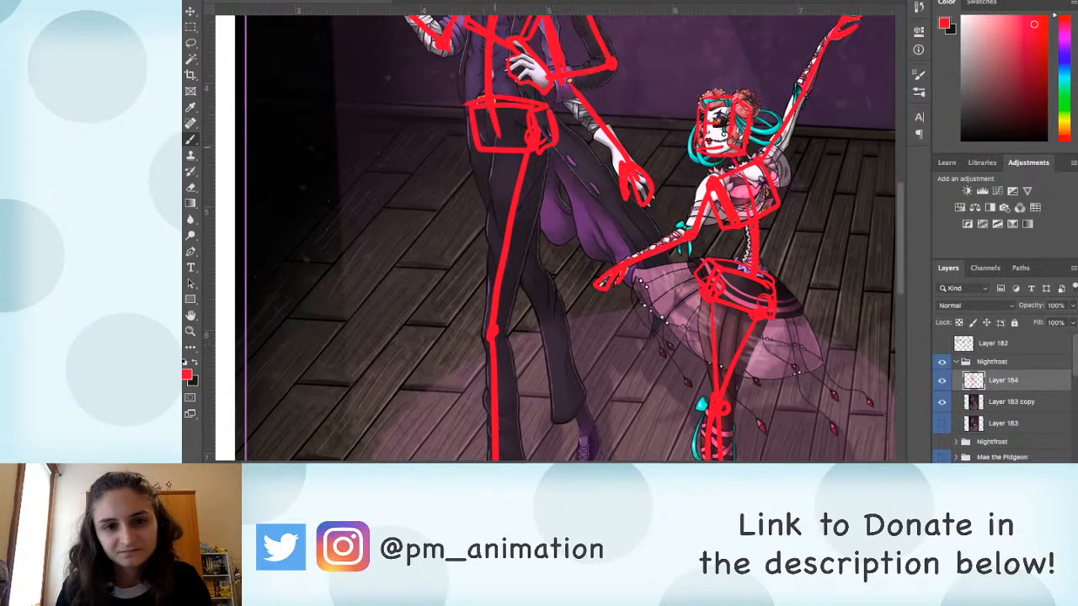
drag(487, 139, 527, 271)
drag(526, 268, 532, 282)
scroll(531, 282, down, 3)
mouse_move(486, 155)
mouse_down()
mouse_move(536, 303)
mouse_move(518, 373)
mouse_up()
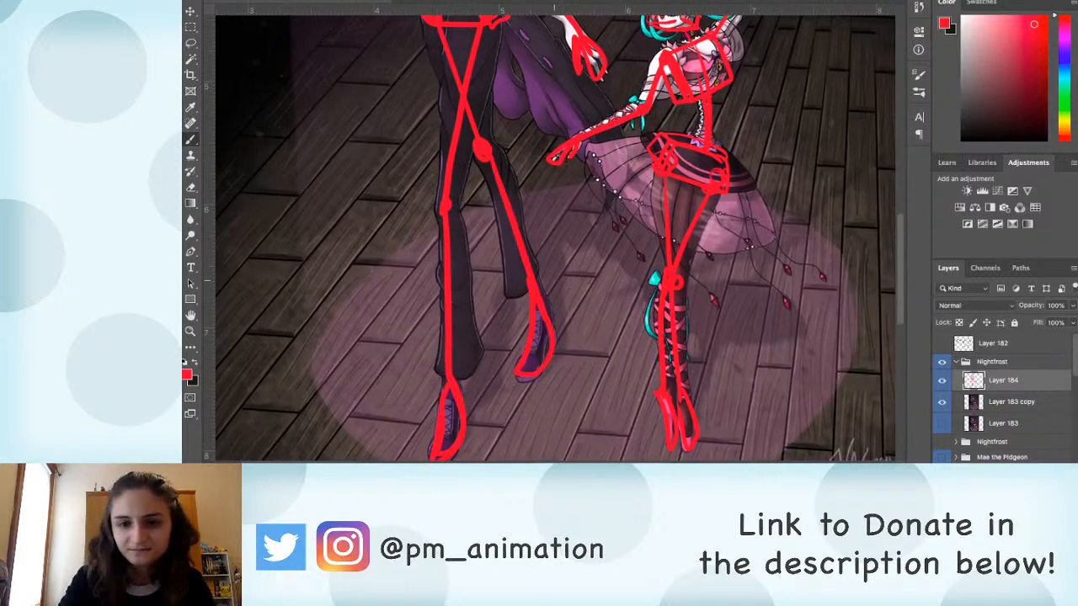
Step: Hide the Layer 183 copy artwork and move the red construction figures to the right side of the canvas
key(ctrl+0)
click(942, 402)
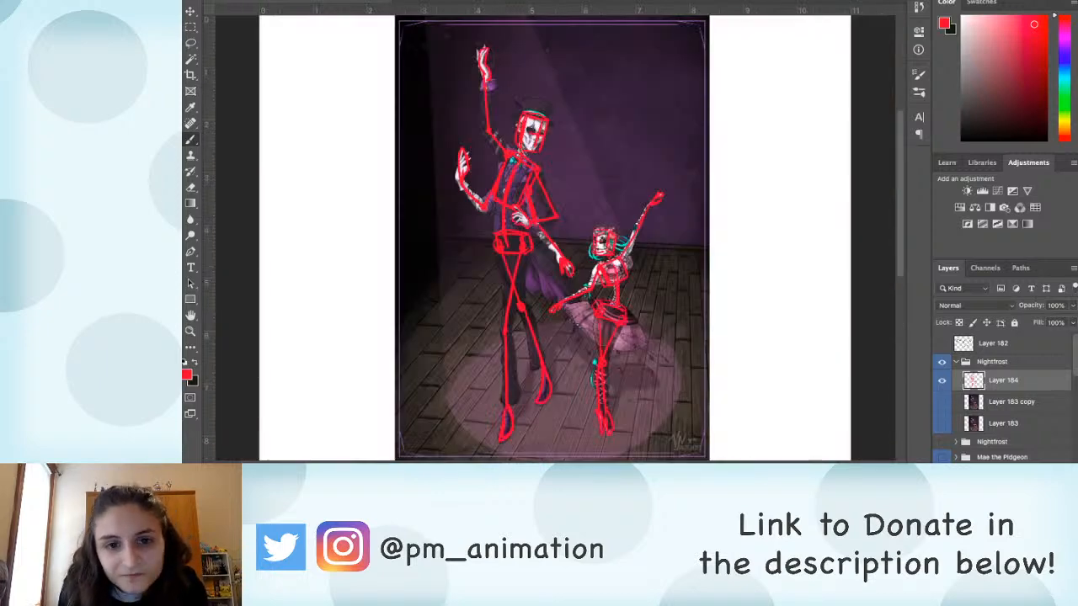
key(v)
drag(579, 292, 749, 289)
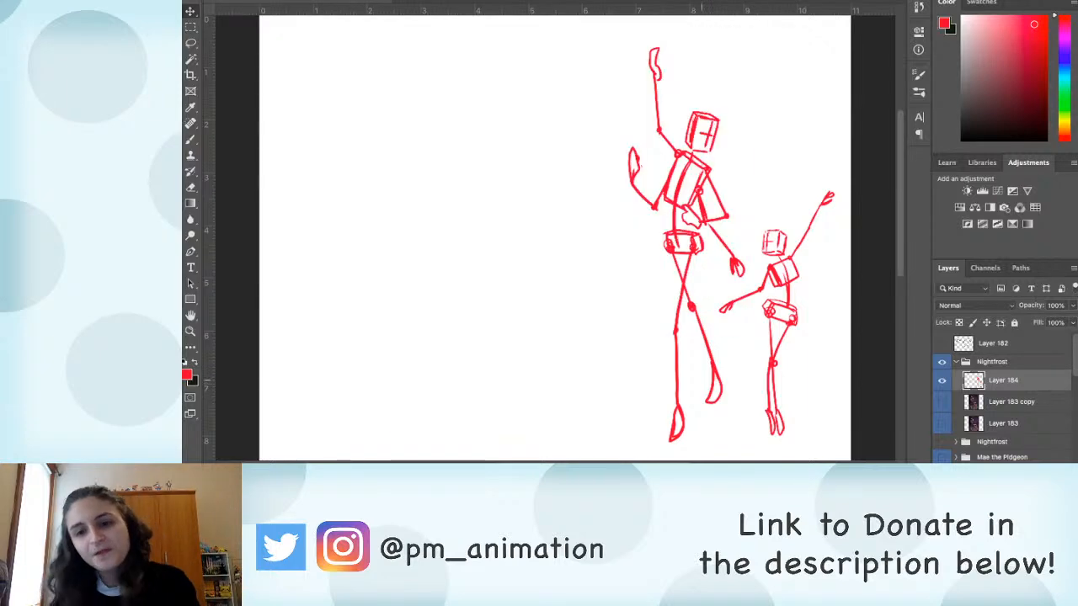
Step: Show the Layer 183 copy artwork again together with the red construction figures beside it
key(super+plus)
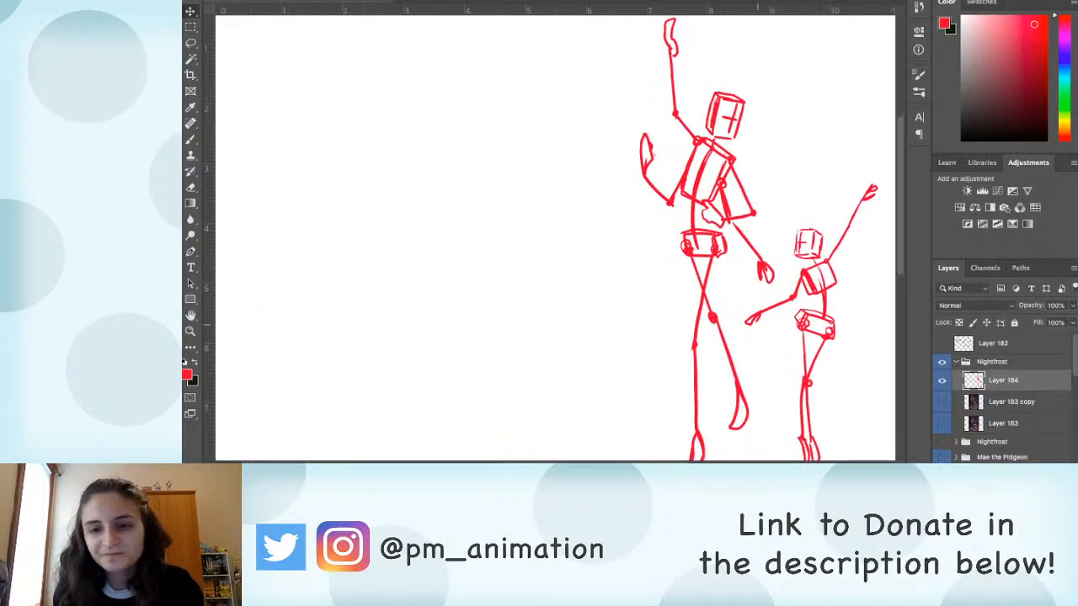
key(b)
drag(842, 373, 781, 286)
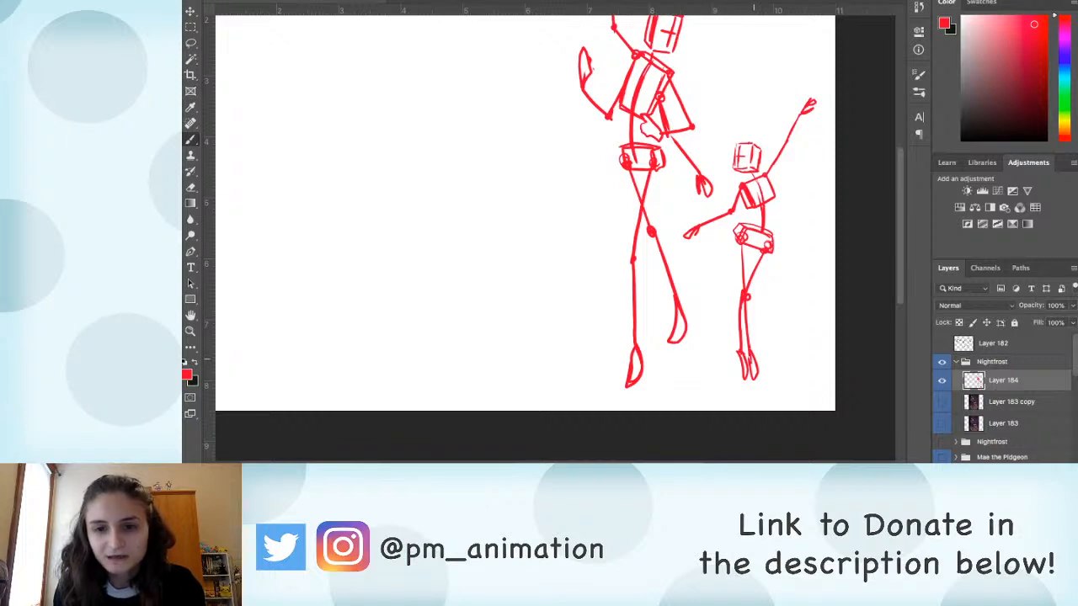
click(942, 380)
click(943, 402)
click(942, 380)
scroll(555, 232, up, 1)
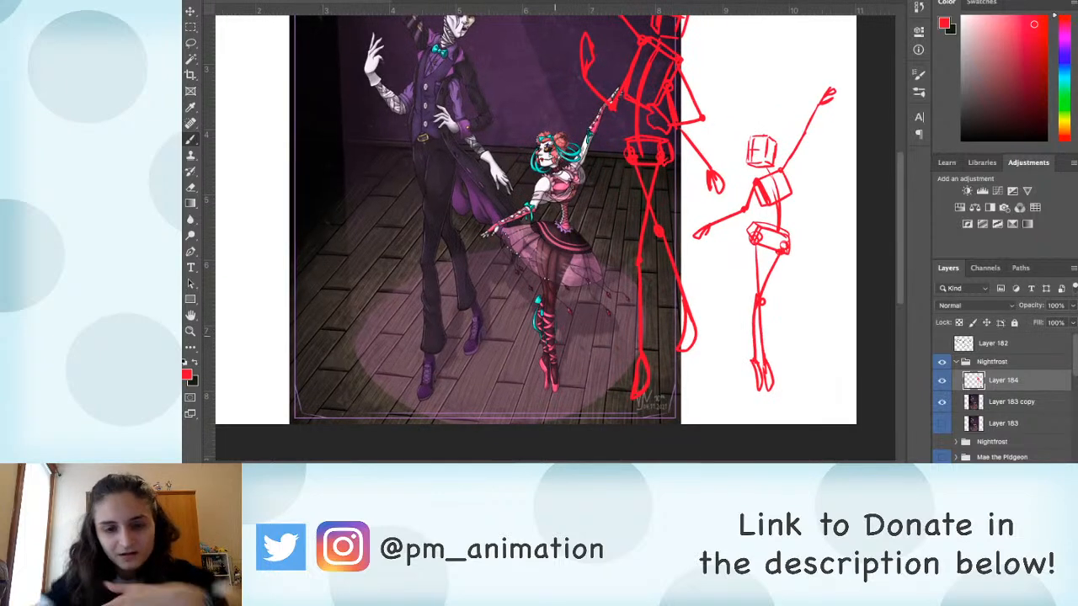
key(l)
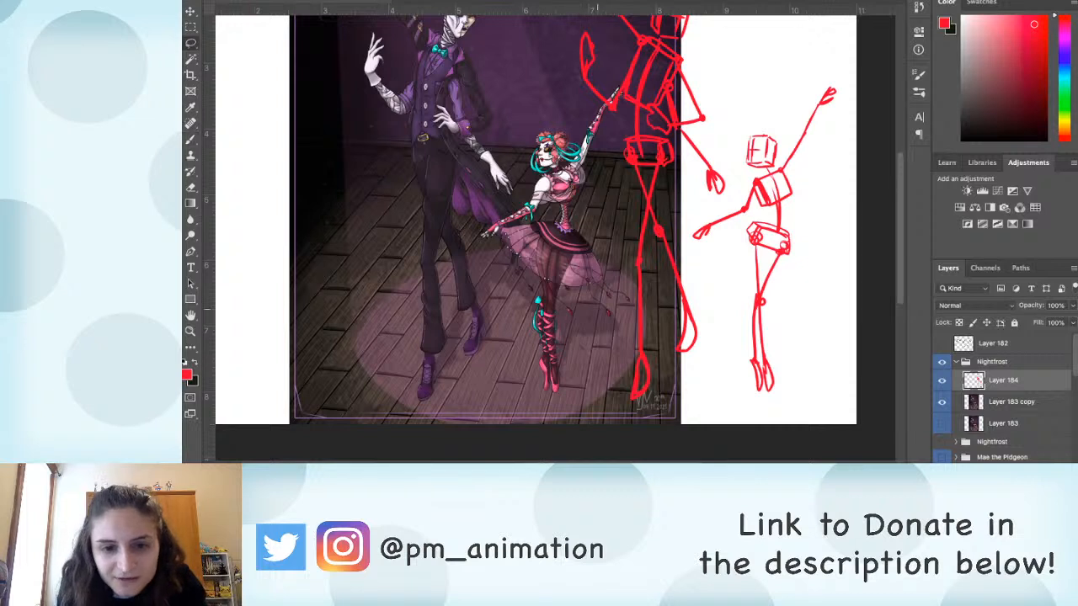
mouse_move(551, 364)
mouse_down()
mouse_move(559, 396)
mouse_move(561, 354)
mouse_up()
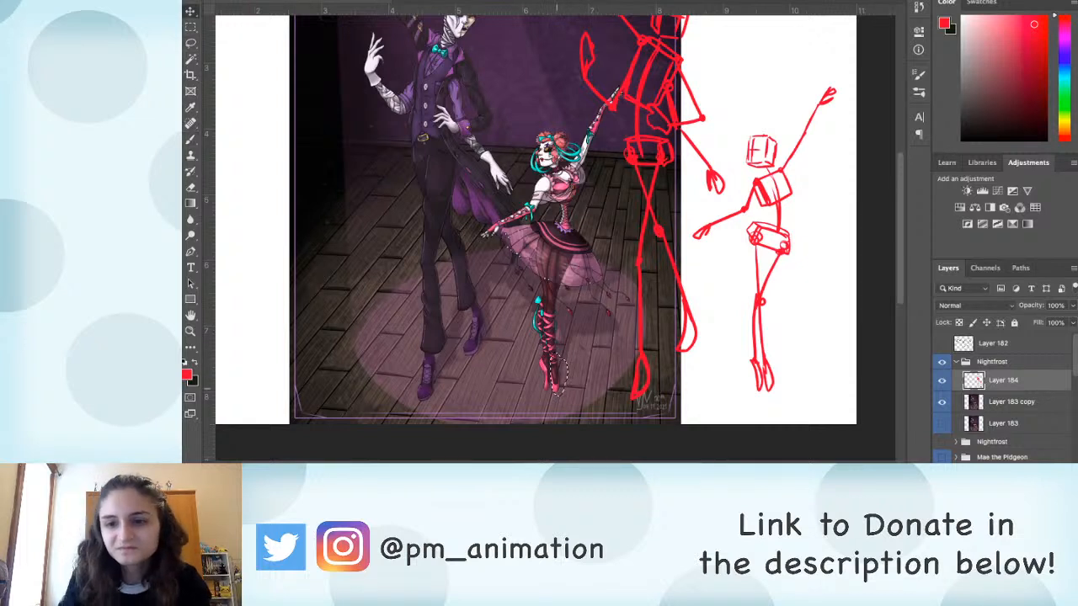
key(super+d)
Step: Move the selected pink ballet shoe on Layer 183 copy closer to the ballerina's other foot and clear the selection
click(1012, 402)
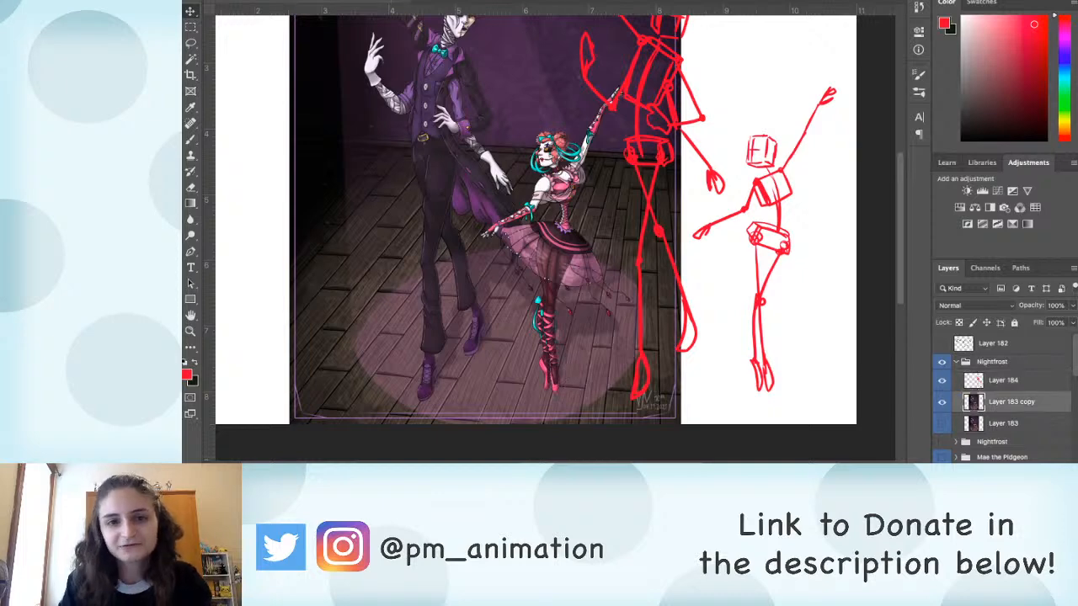
key(super+plus)
scroll(556, 239, down, 4)
key(super+plus)
mouse_move(537, 342)
mouse_down()
mouse_move(542, 397)
mouse_move(539, 335)
mouse_up()
mouse_move(550, 374)
mouse_down()
mouse_move(553, 388)
mouse_move(583, 364)
mouse_move(547, 393)
mouse_move(567, 413)
mouse_up()
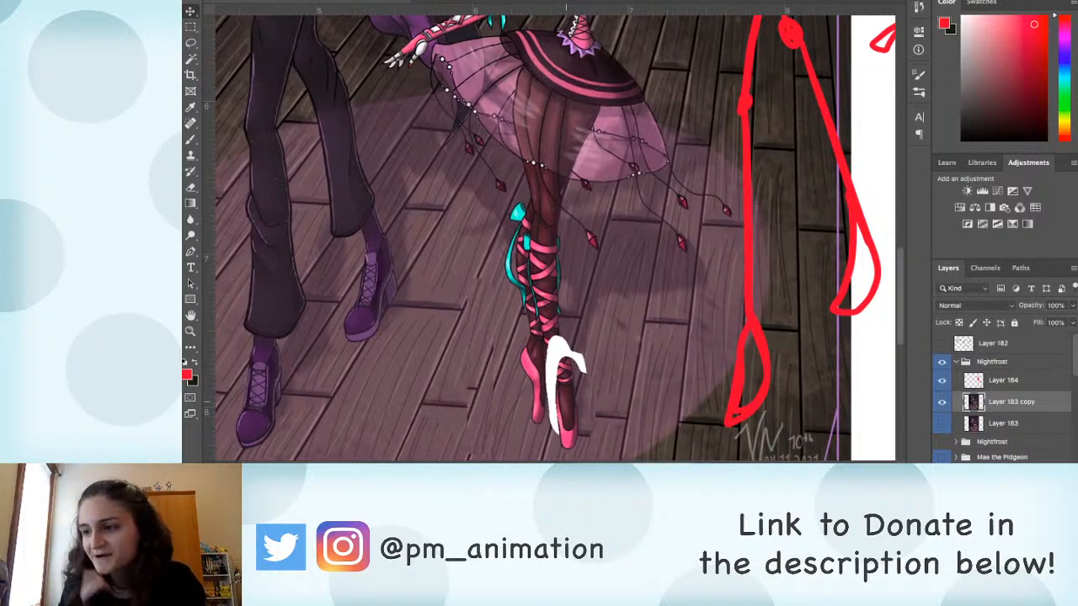
key(super+z)
key(super+z)
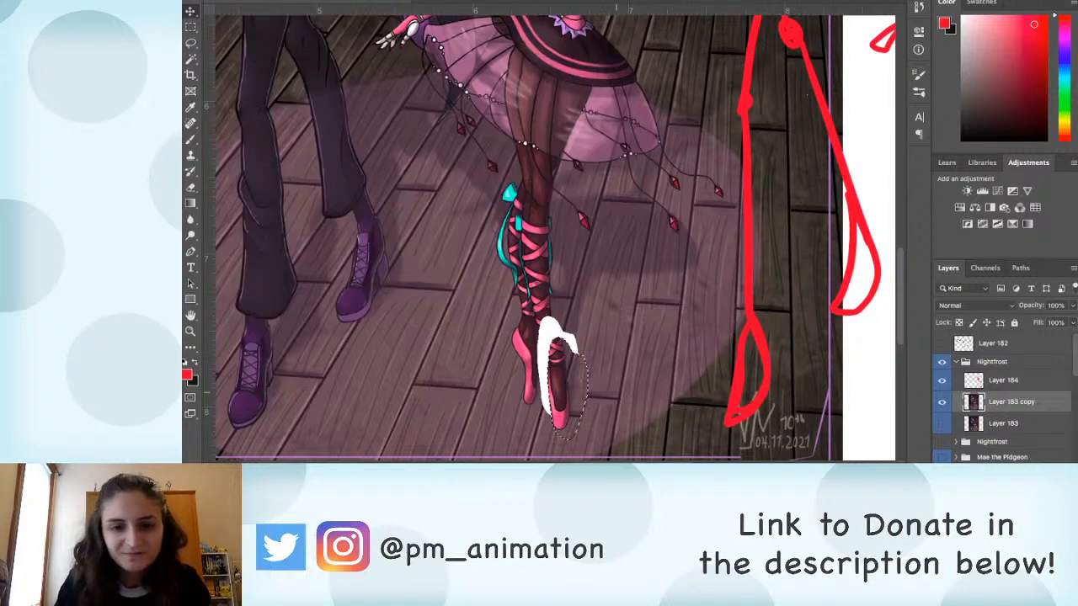
key(shift+Left)
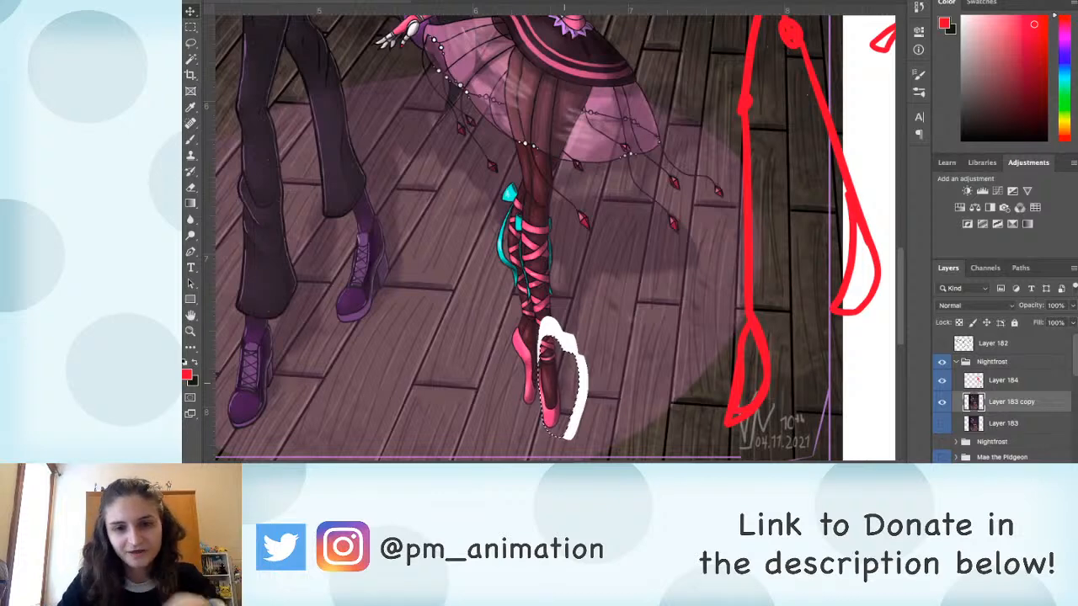
key(super+d)
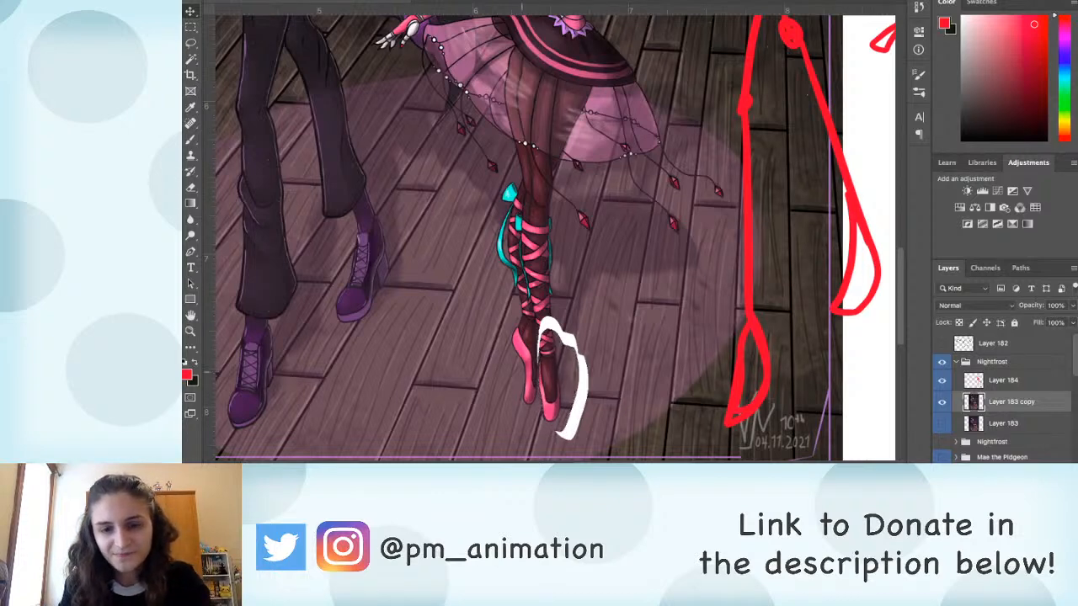
Step: Brush dark contour lines between and along the outer edges of the ballerina's thighs using a dark colour sampled from her legs
key(l)
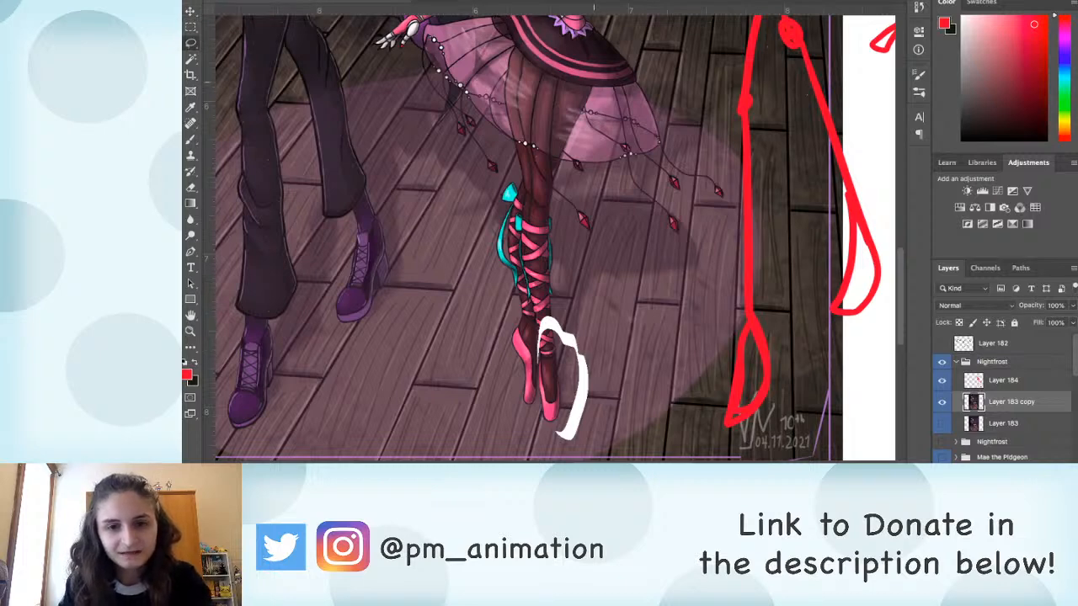
scroll(593, 253, up, 2)
key(b)
key(x)
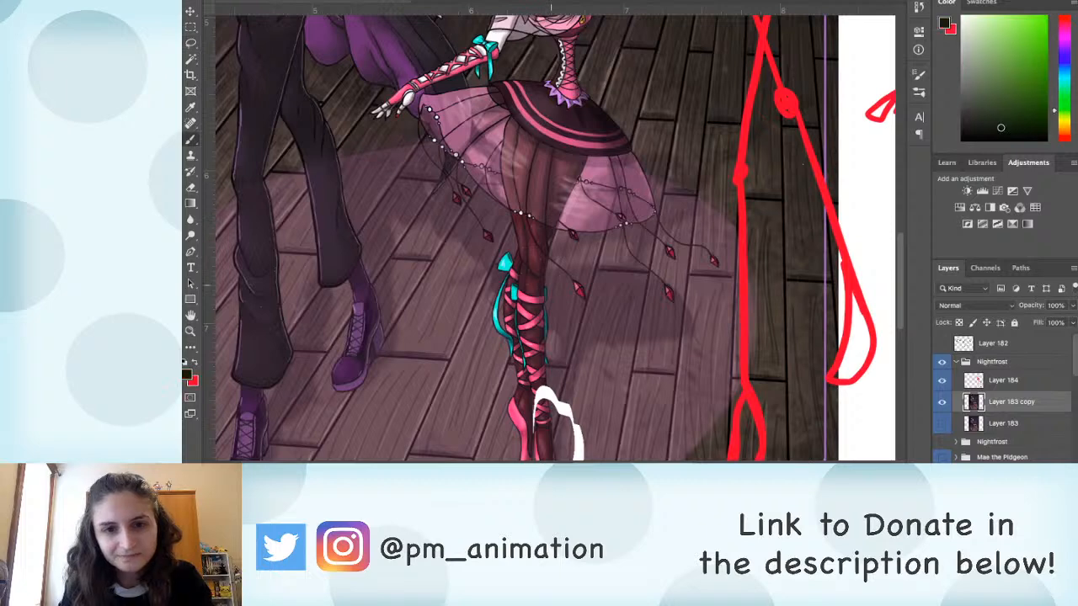
scroll(547, 236, up, 2)
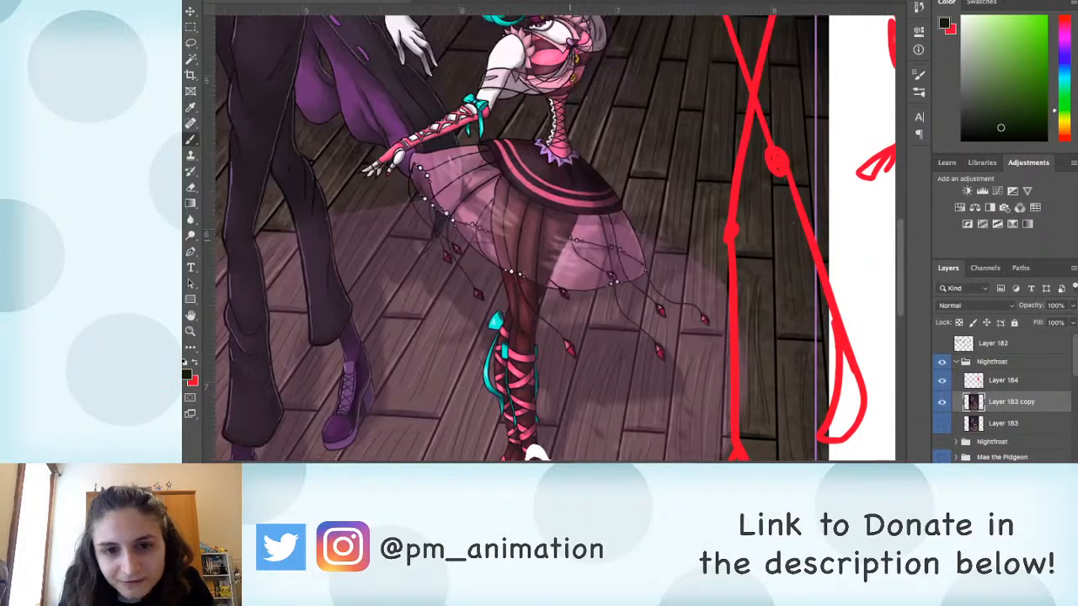
alt+click(530, 264)
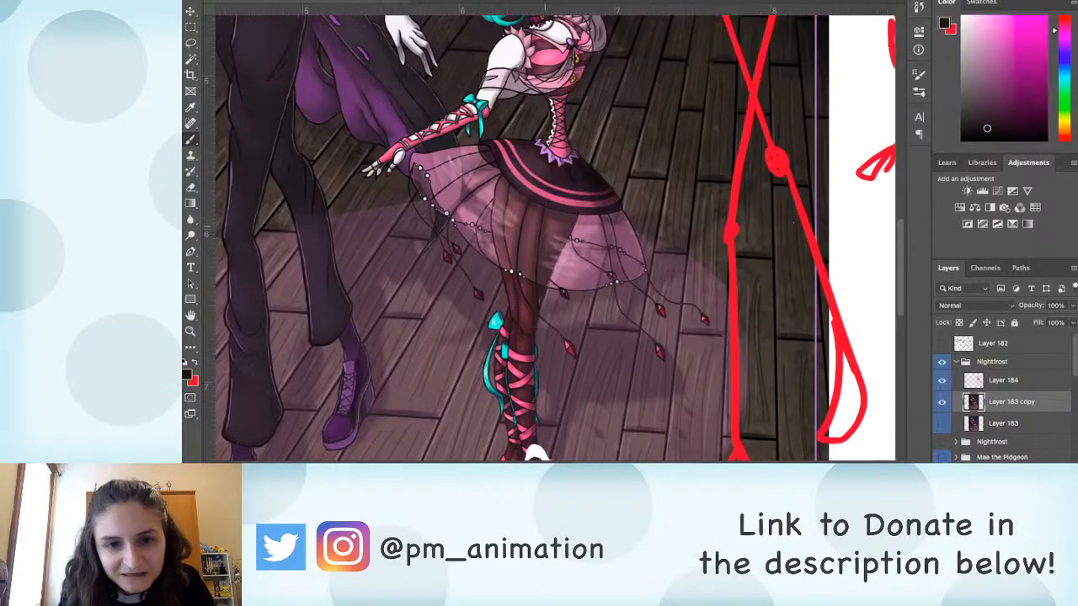
mouse_move(540, 215)
mouse_down()
mouse_move(539, 263)
mouse_move(543, 251)
mouse_up()
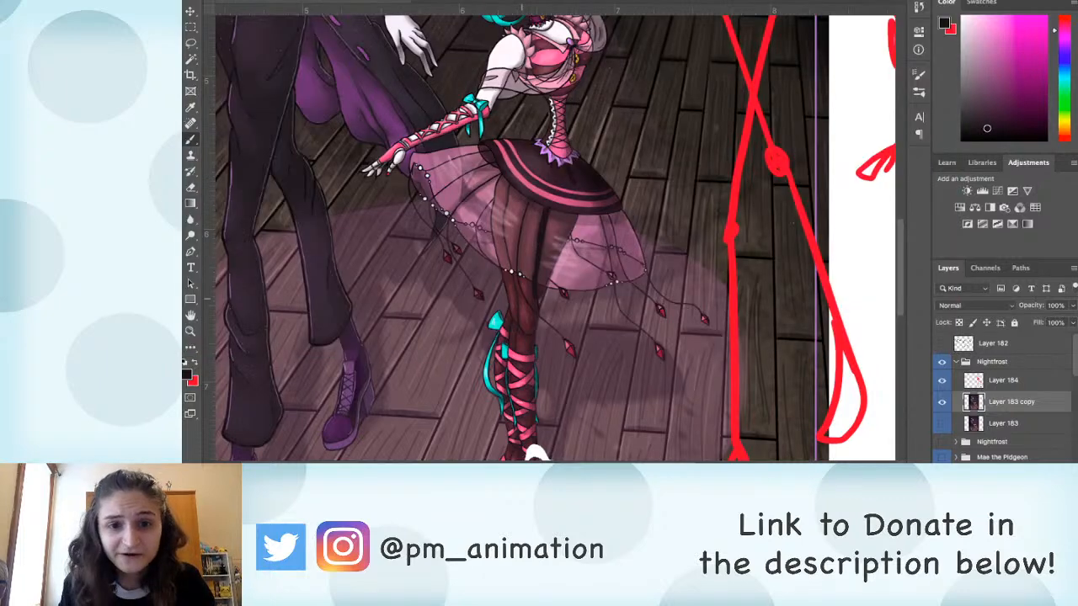
scroll(547, 236, down, 3)
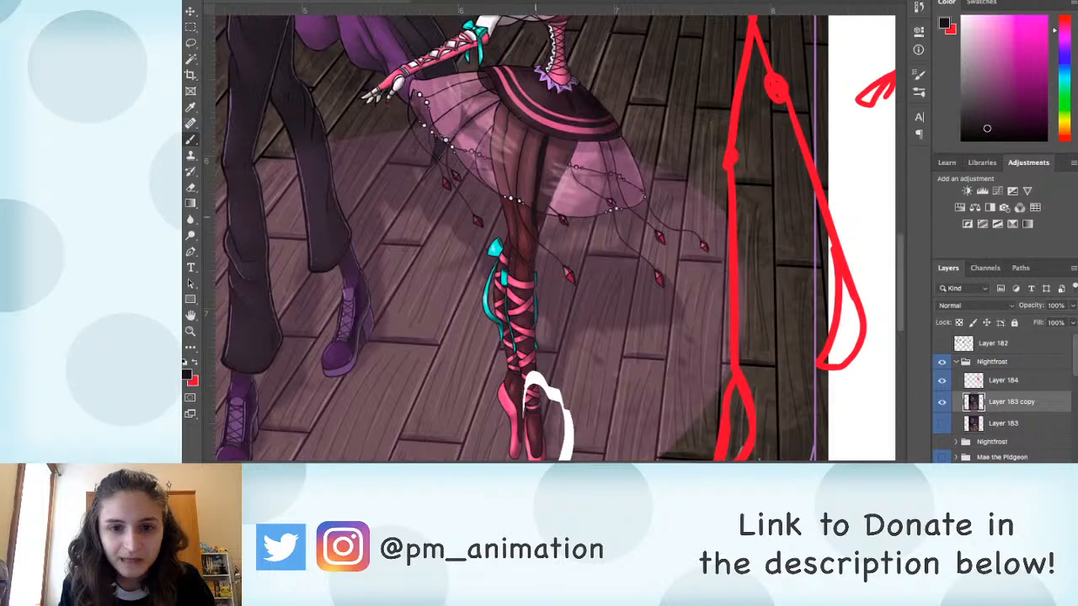
mouse_move(506, 243)
mouse_down()
mouse_move(497, 125)
mouse_move(499, 167)
mouse_up()
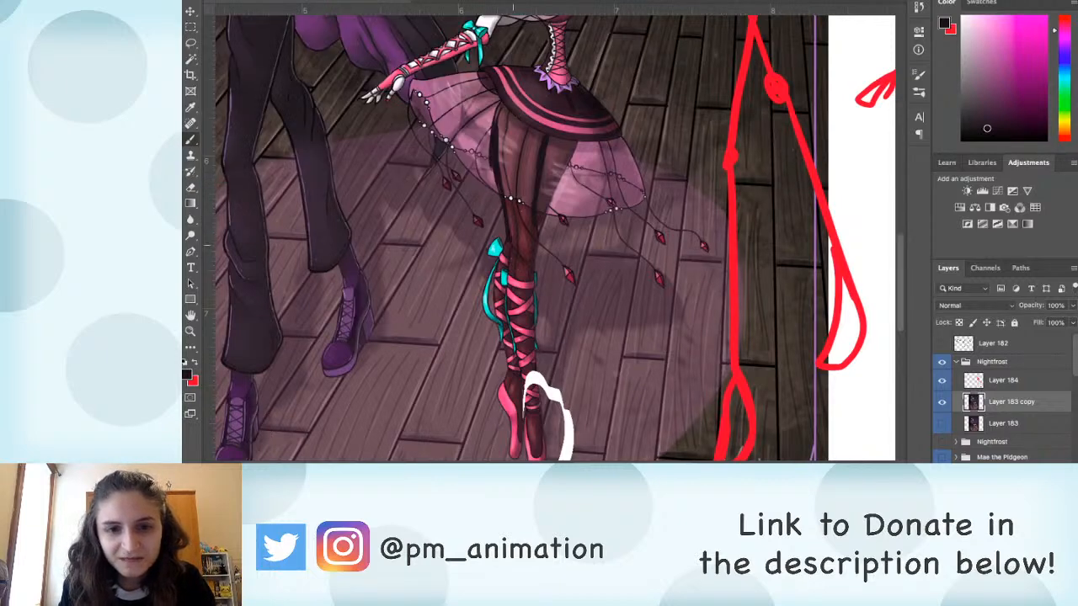
drag(536, 219, 536, 251)
drag(576, 140, 553, 216)
drag(551, 141, 542, 202)
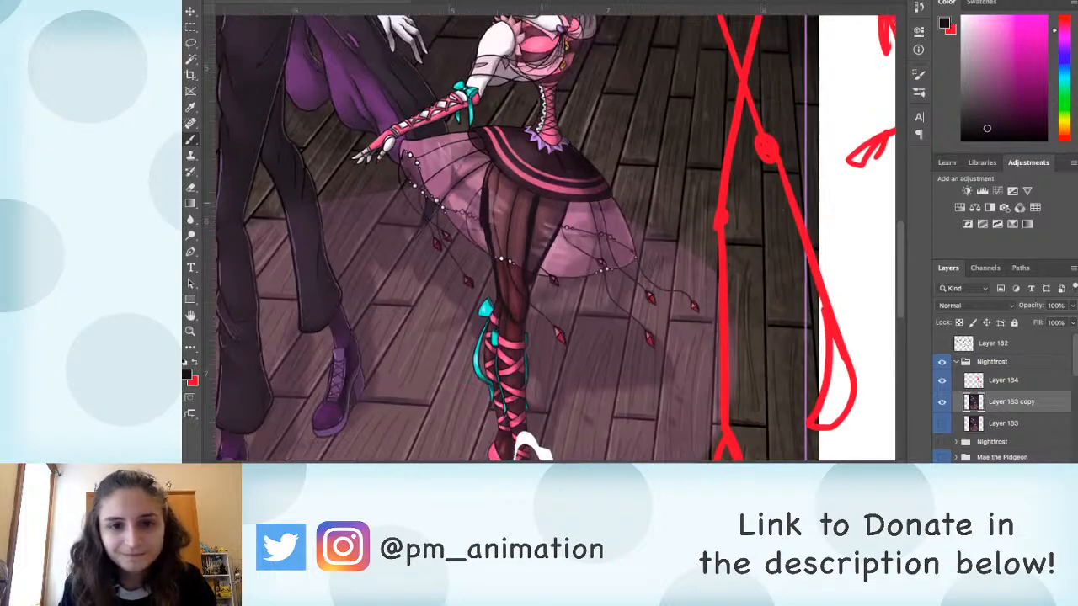
Step: Brush dark fold lines across the ballerina's skirt bands, continuing the thigh contours up over her hips
drag(536, 120, 486, 183)
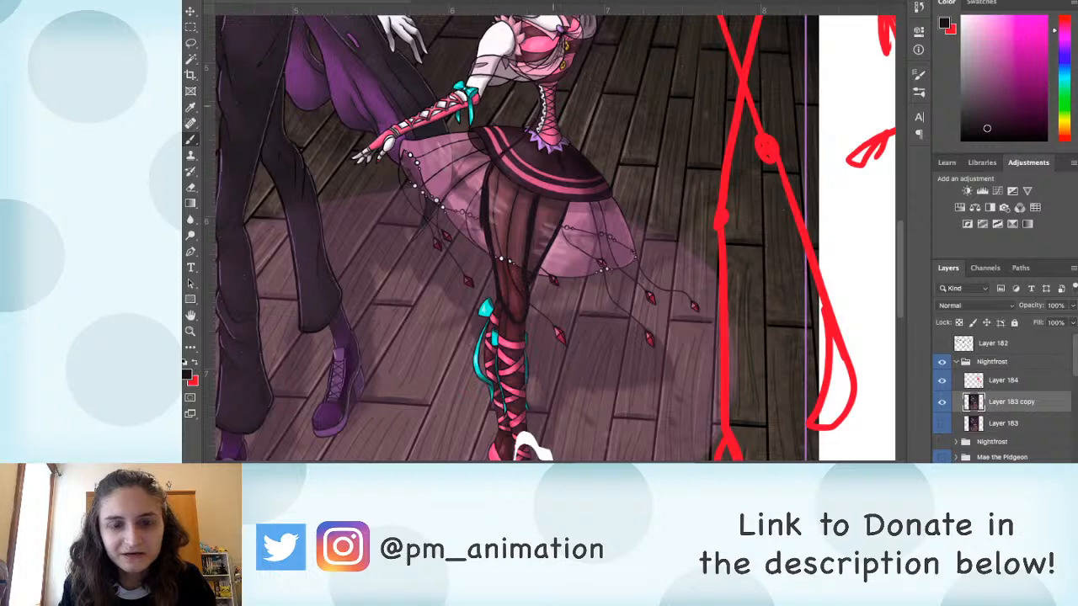
drag(560, 124, 563, 194)
drag(564, 154, 554, 224)
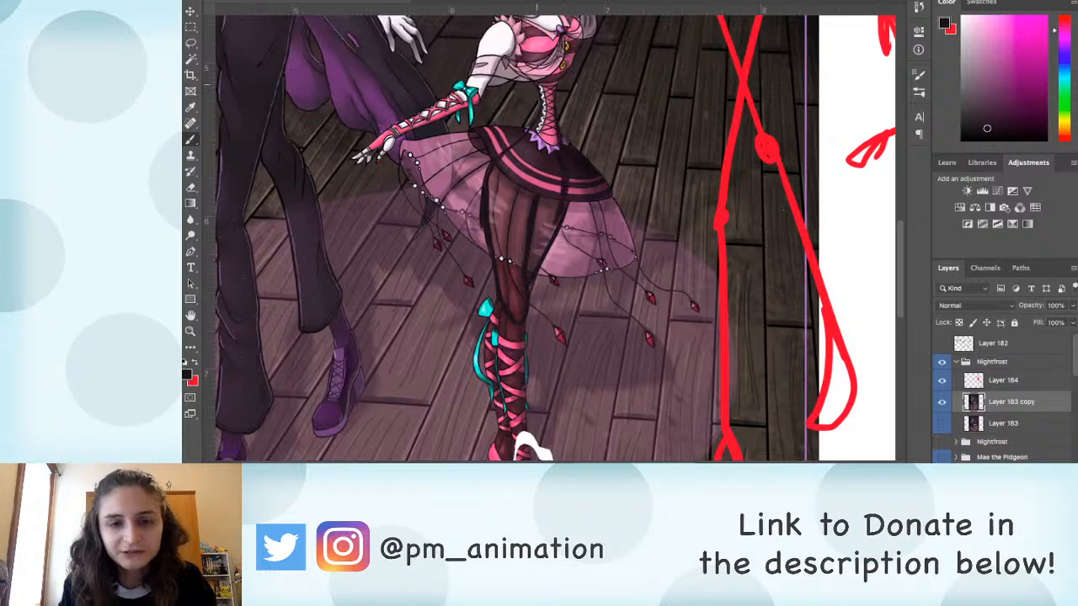
drag(558, 120, 538, 212)
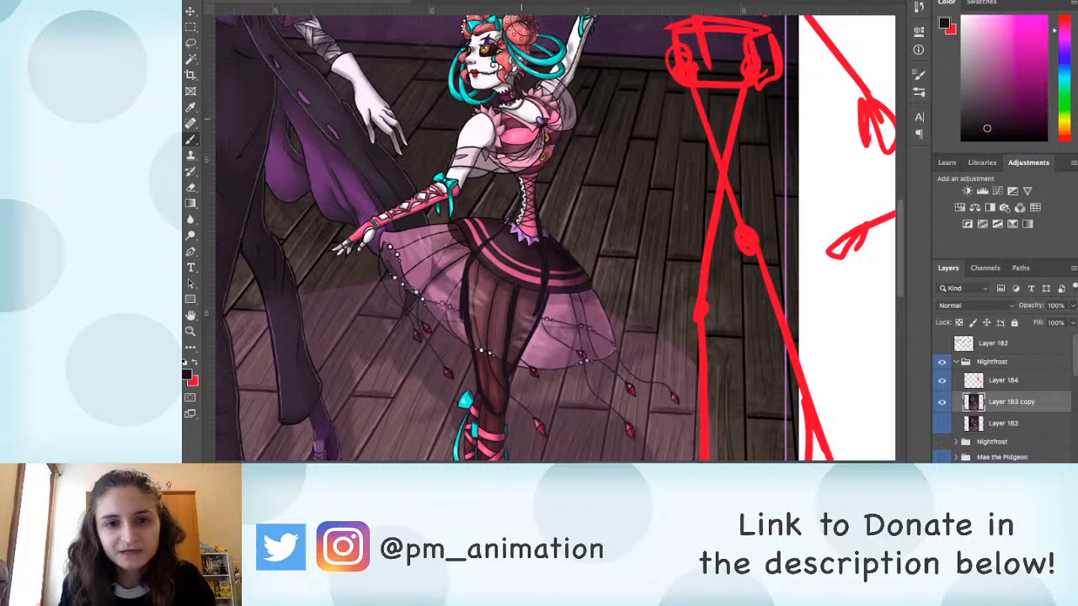
mouse_move(556, 142)
mouse_down()
mouse_move(499, 199)
mouse_move(580, 145)
mouse_move(547, 193)
mouse_up()
key(ctrl+z)
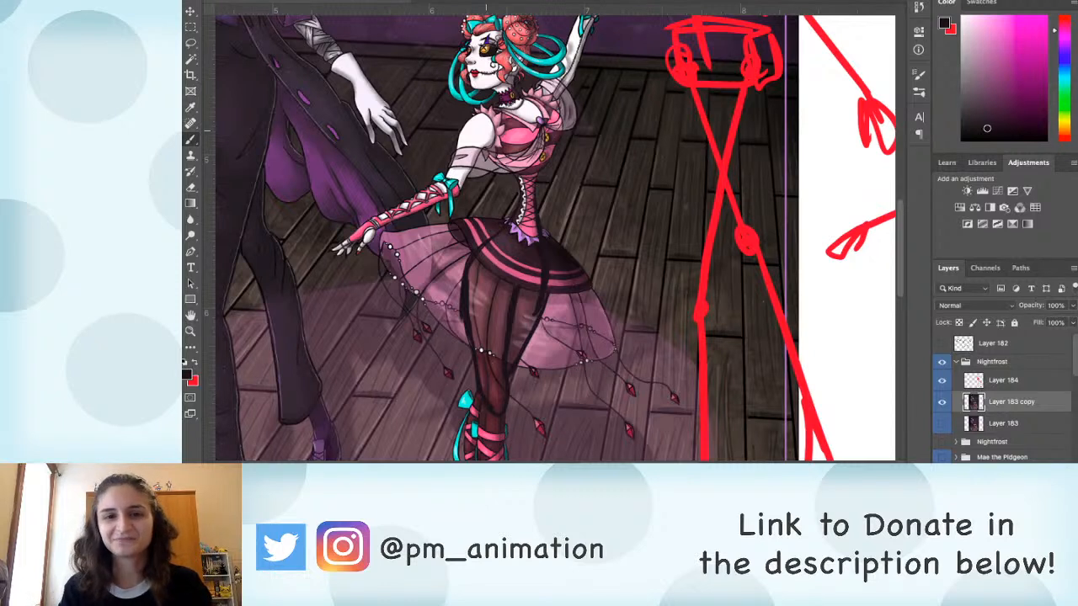
drag(523, 192, 509, 196)
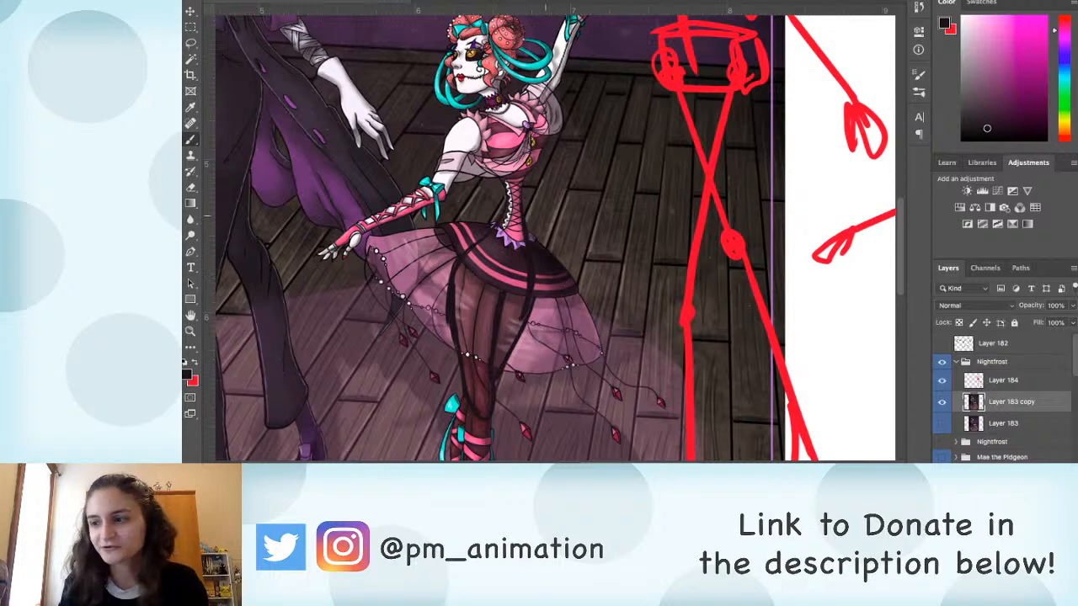
drag(545, 215, 551, 196)
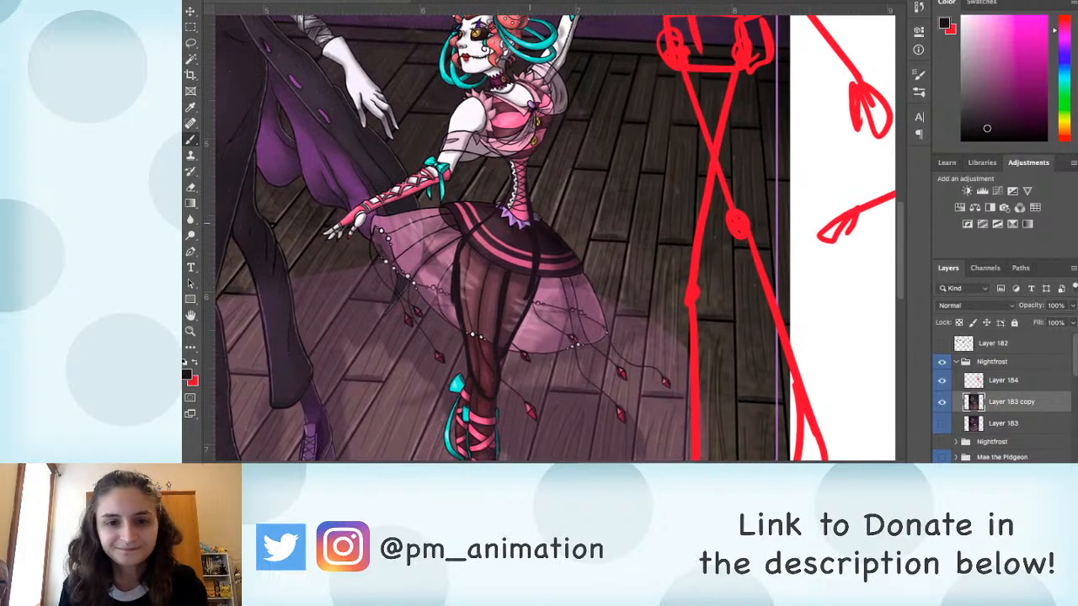
Step: Lasso the ballerina's torso and reshape it with Free Transform, stretching its lower edge outward at the waist
key(l)
mouse_move(527, 77)
mouse_down()
mouse_move(480, 114)
mouse_move(498, 165)
mouse_move(566, 125)
mouse_up()
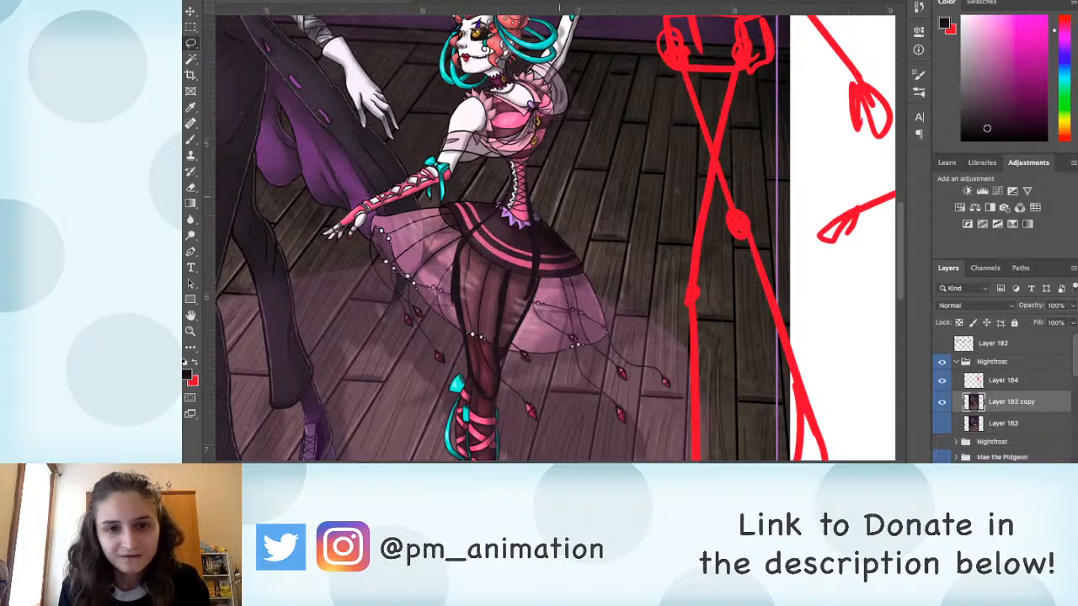
key(ctrl+t)
drag(523, 196, 579, 207)
drag(567, 77, 559, 74)
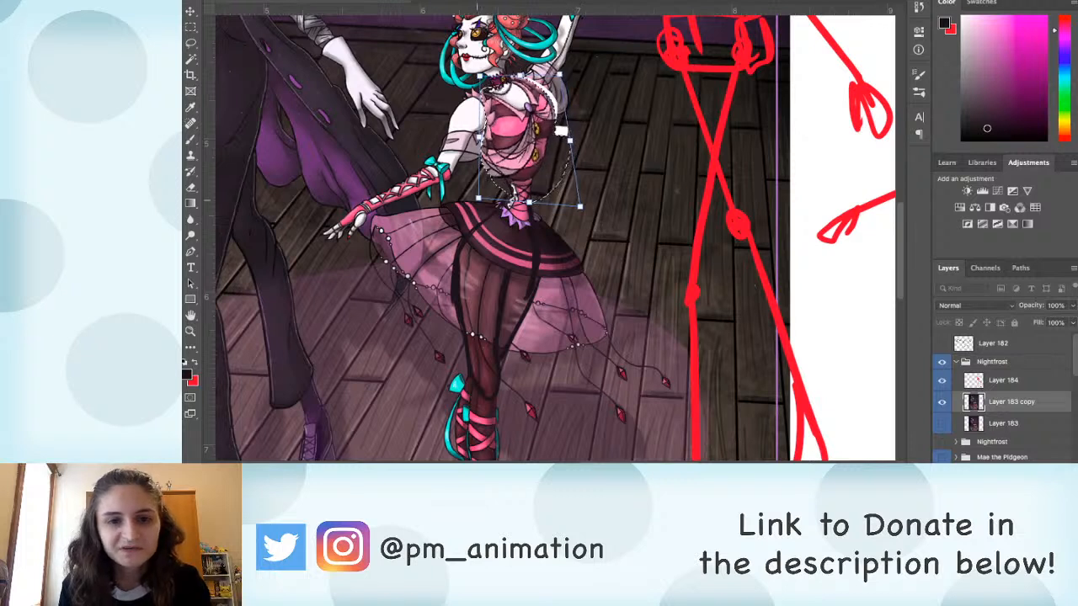
drag(479, 198, 479, 194)
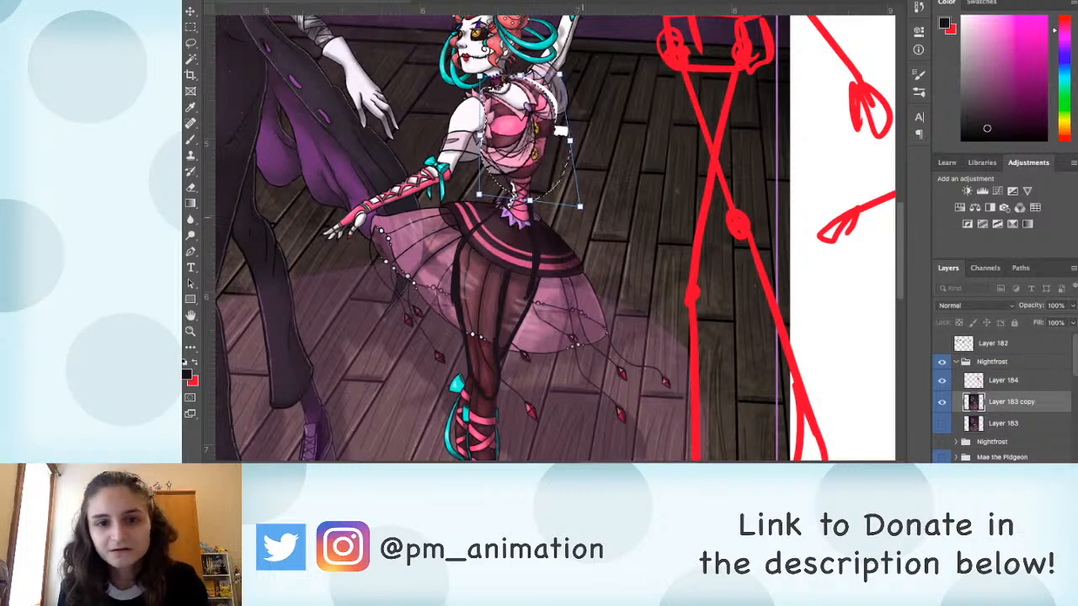
drag(581, 207, 586, 211)
key(Return)
Step: Retouch the ballerina's waist and the pink bands of her skirt with sampled pink and dark colours
key(b)
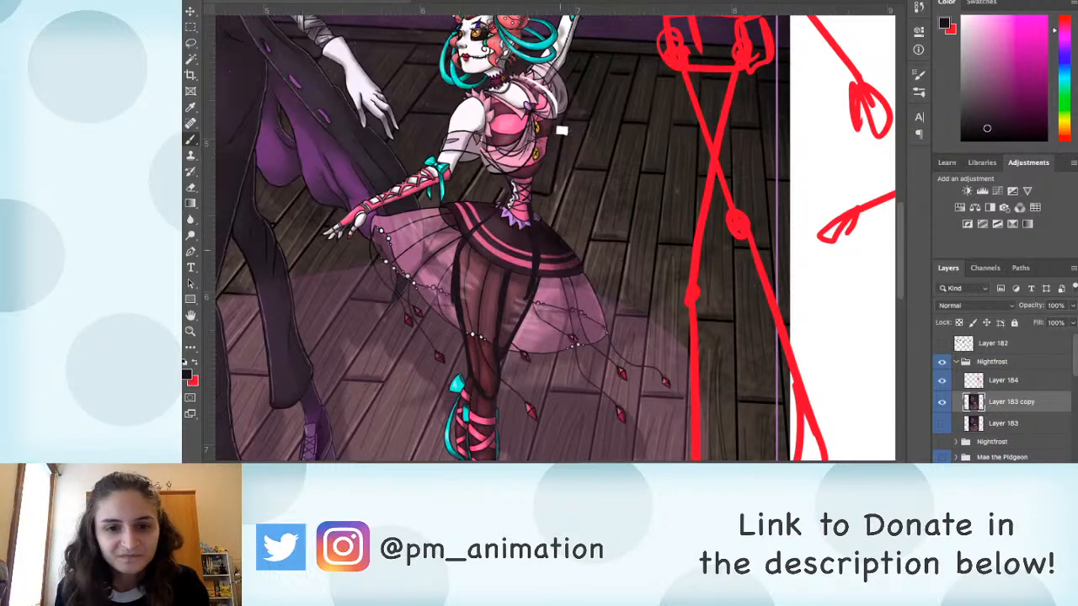
scroll(510, 253, down, 3)
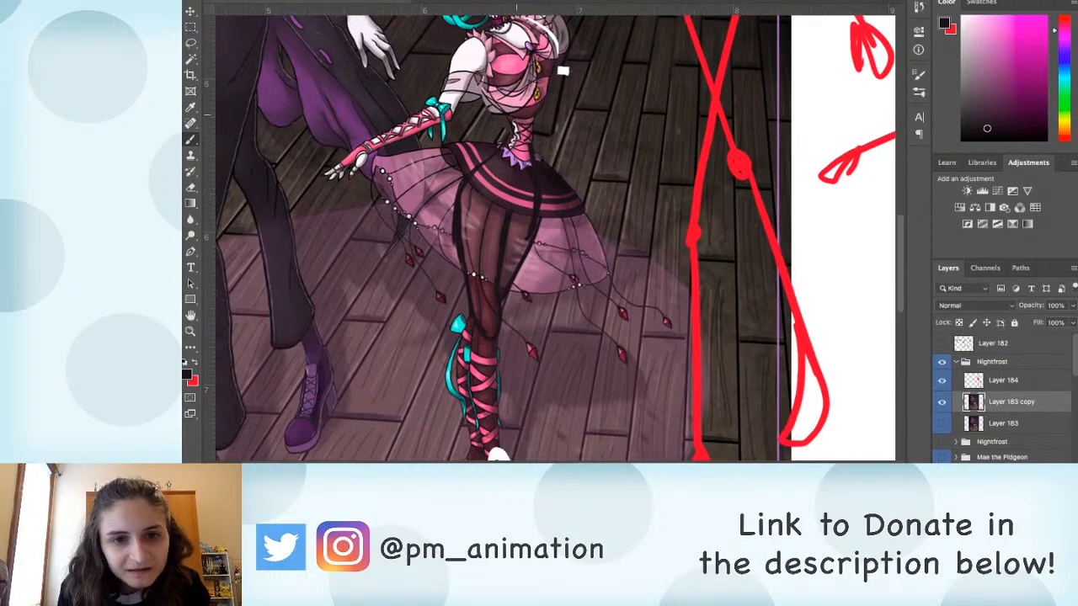
alt+click(522, 113)
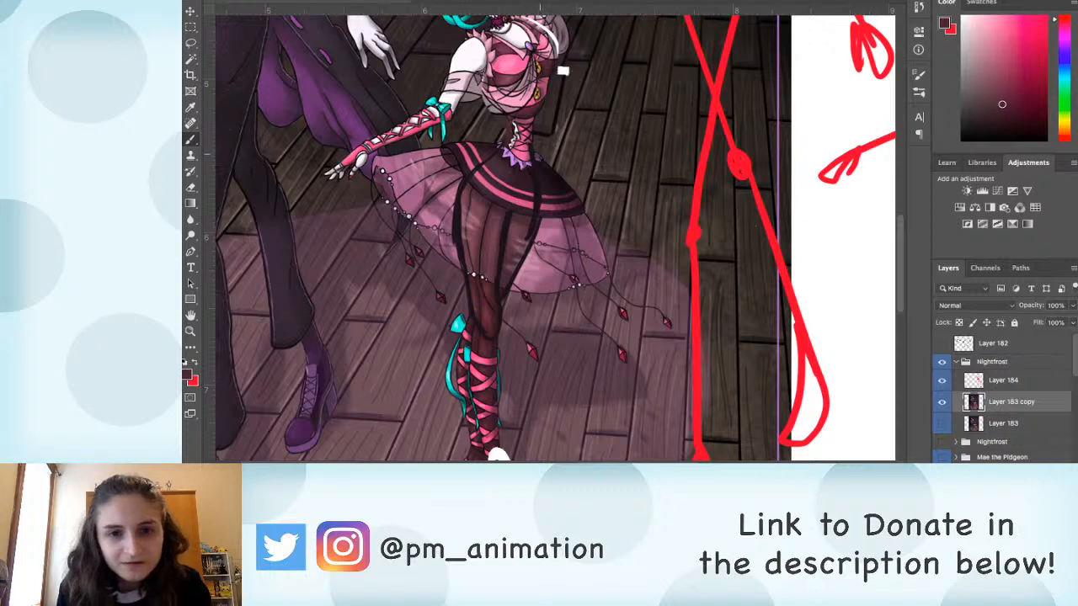
alt+click(525, 144)
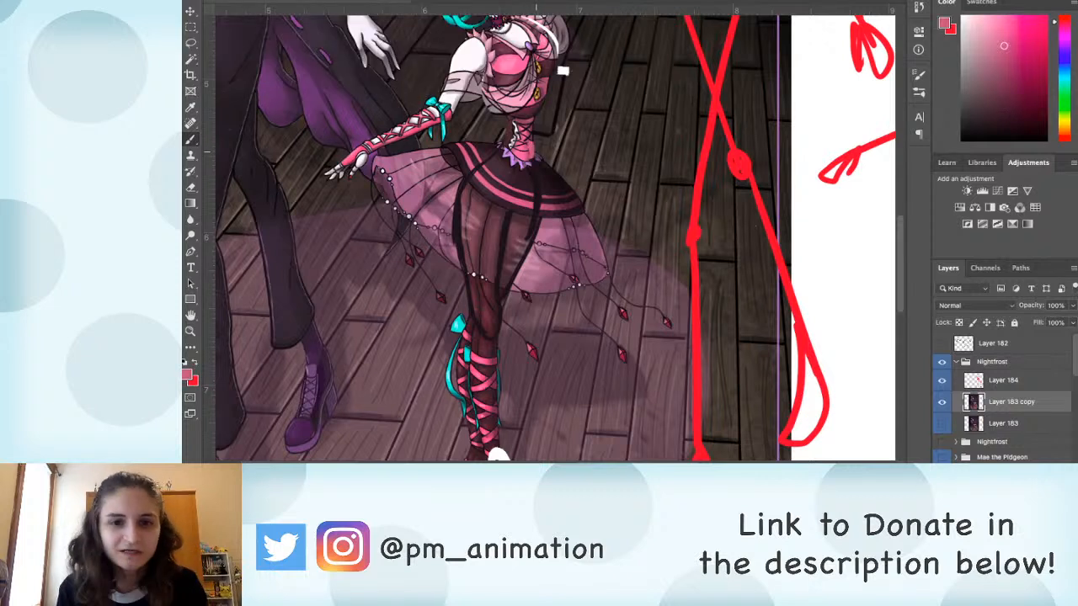
alt+click(524, 178)
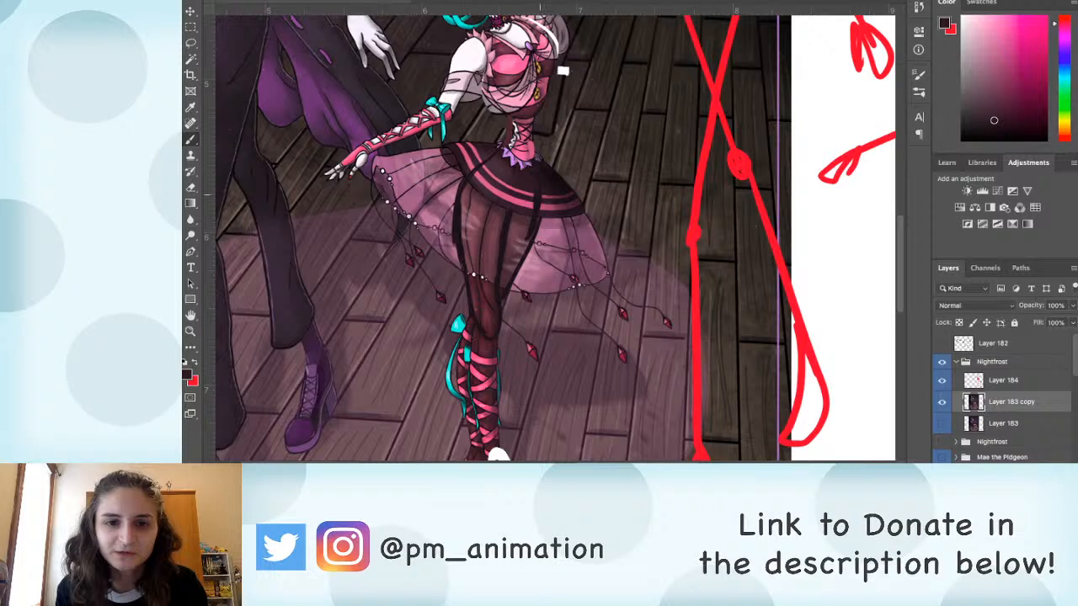
alt+click(502, 162)
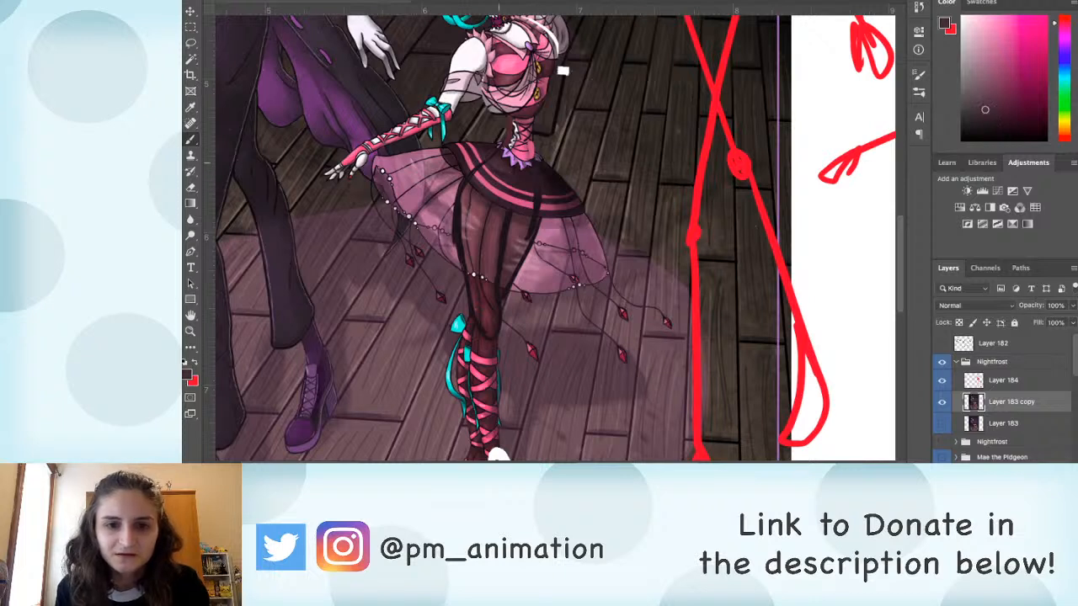
alt+click(479, 165)
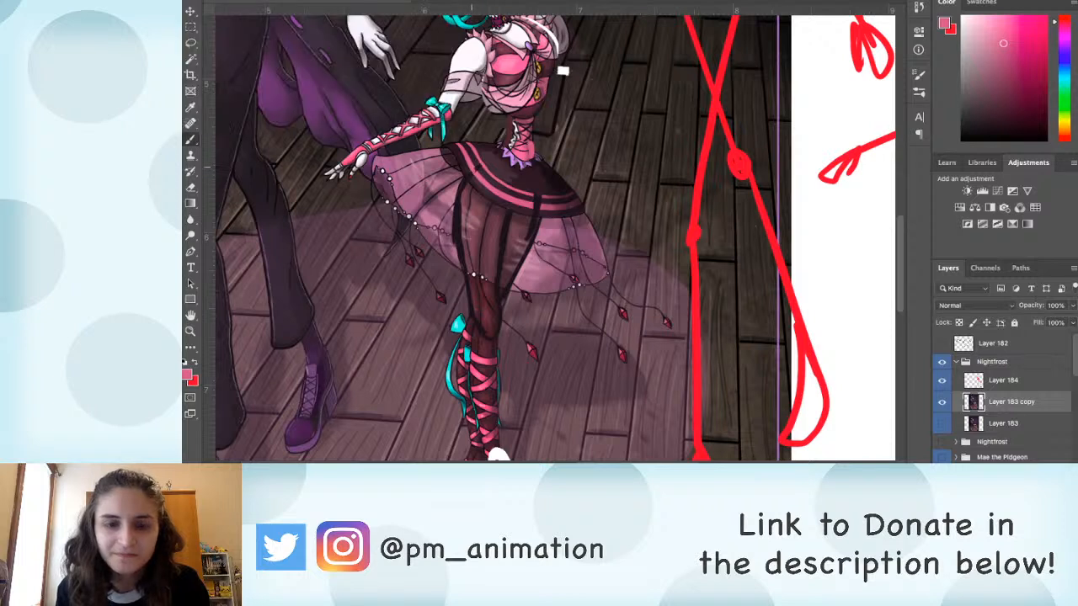
alt+click(532, 205)
mouse_move(540, 208)
mouse_down()
mouse_move(561, 208)
mouse_move(522, 178)
mouse_up()
alt+click(528, 197)
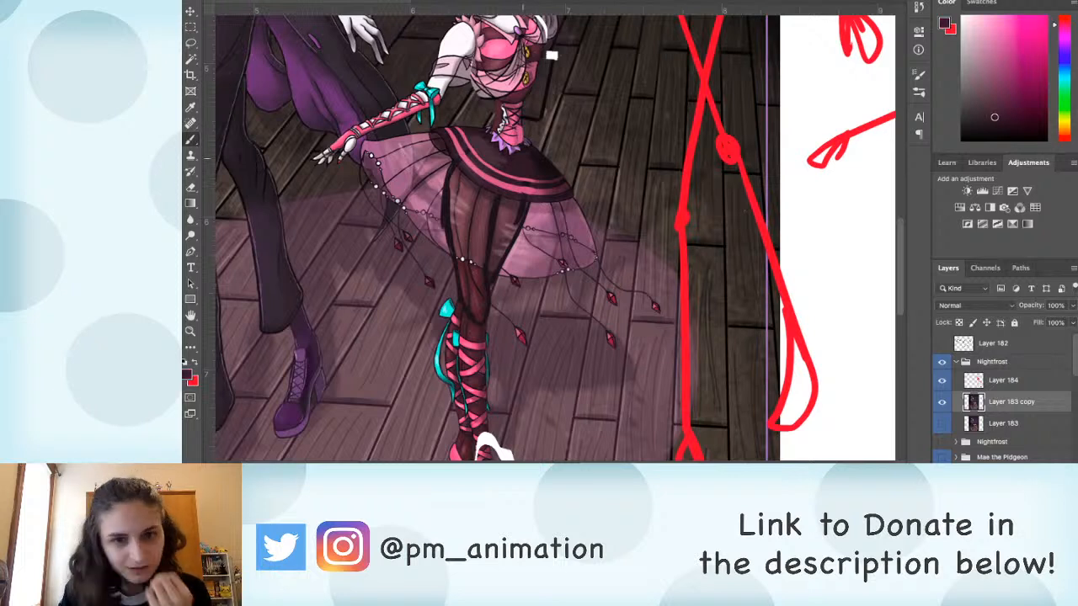
Step: Lighten the dark foreground colour slightly and hide the red construction figures on Layer 184
drag(995, 117, 990, 100)
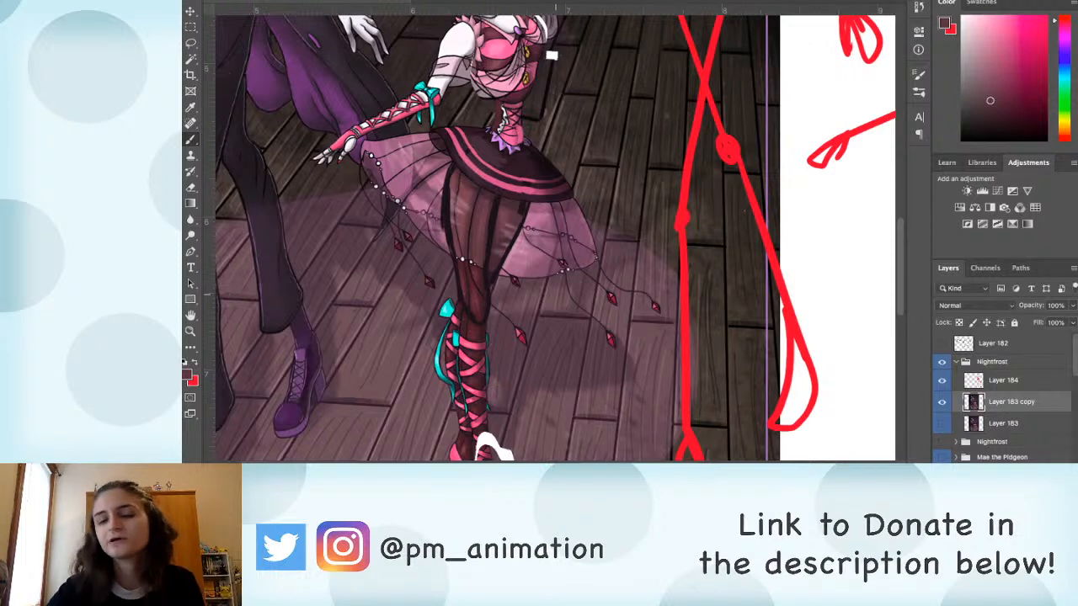
drag(556, 294, 634, 392)
click(942, 380)
drag(614, 309, 755, 337)
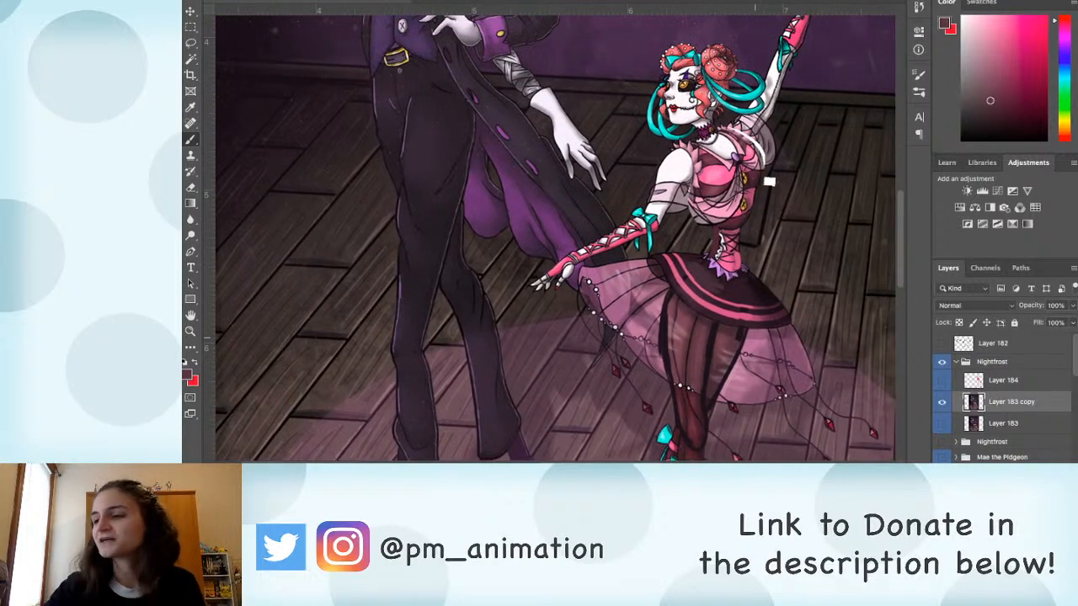
Step: Paint over the white gap beside the ballerina's torso with dark colours sampled from the wooden floor
drag(769, 180, 792, 150)
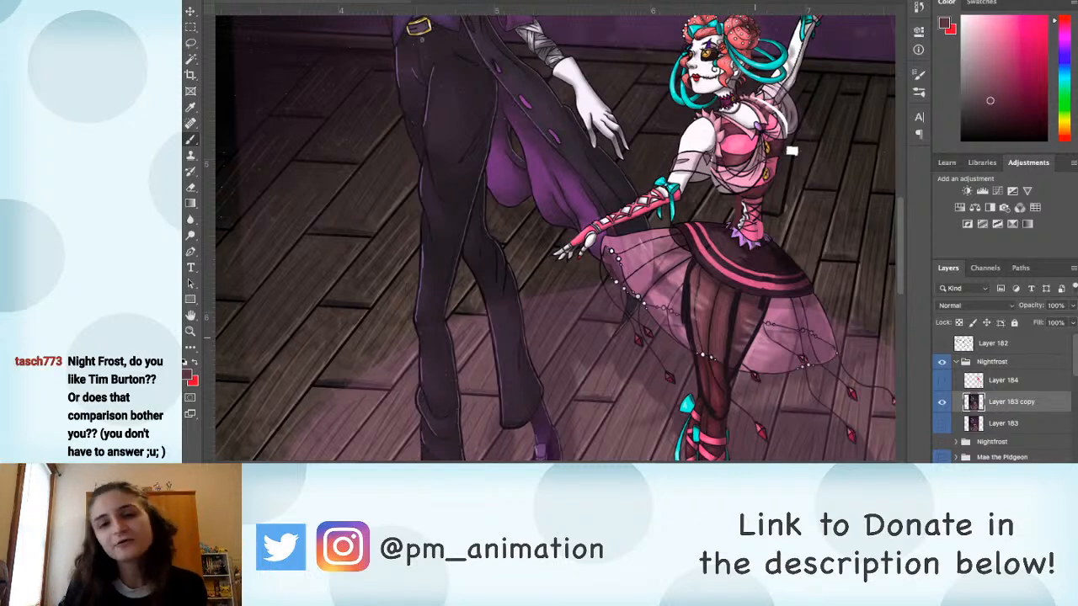
mouse_move(792, 152)
mouse_down()
mouse_move(680, 168)
mouse_move(676, 201)
mouse_up()
alt+click(697, 172)
alt+click(674, 159)
drag(655, 235, 666, 231)
key(ctrl+z)
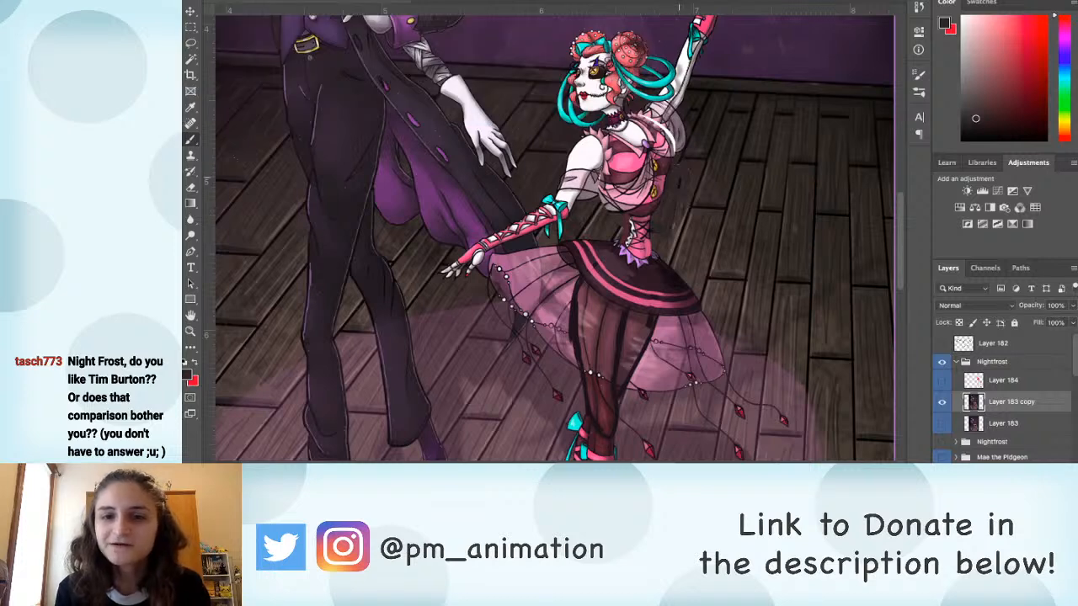
drag(668, 276, 639, 251)
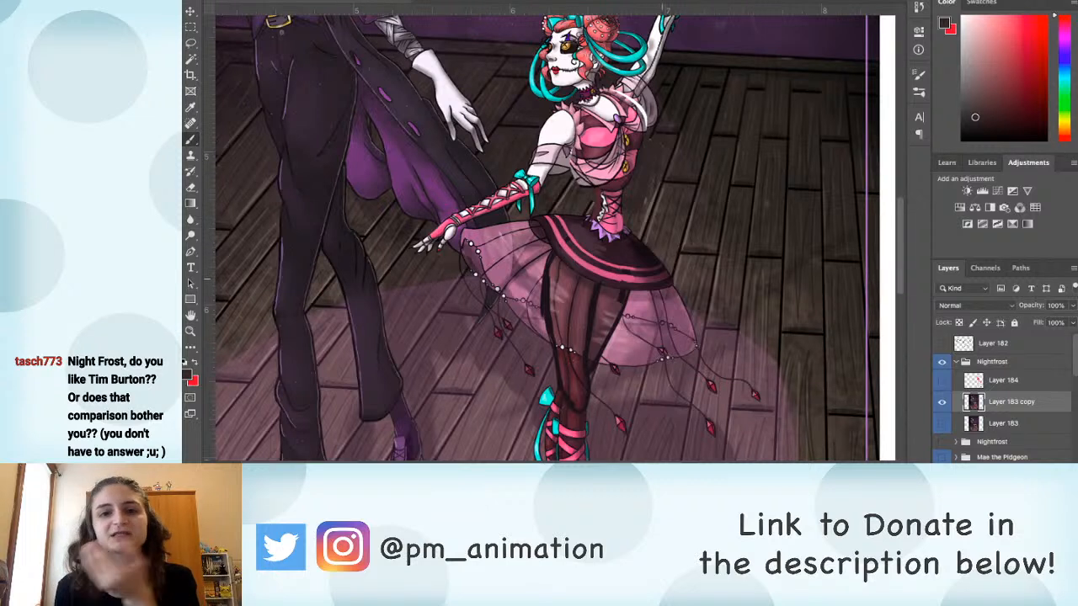
Step: Retouch the ballerina's far shoulder and sleeve edge with pink and muted grey colours sampled from the artwork
alt+click(629, 90)
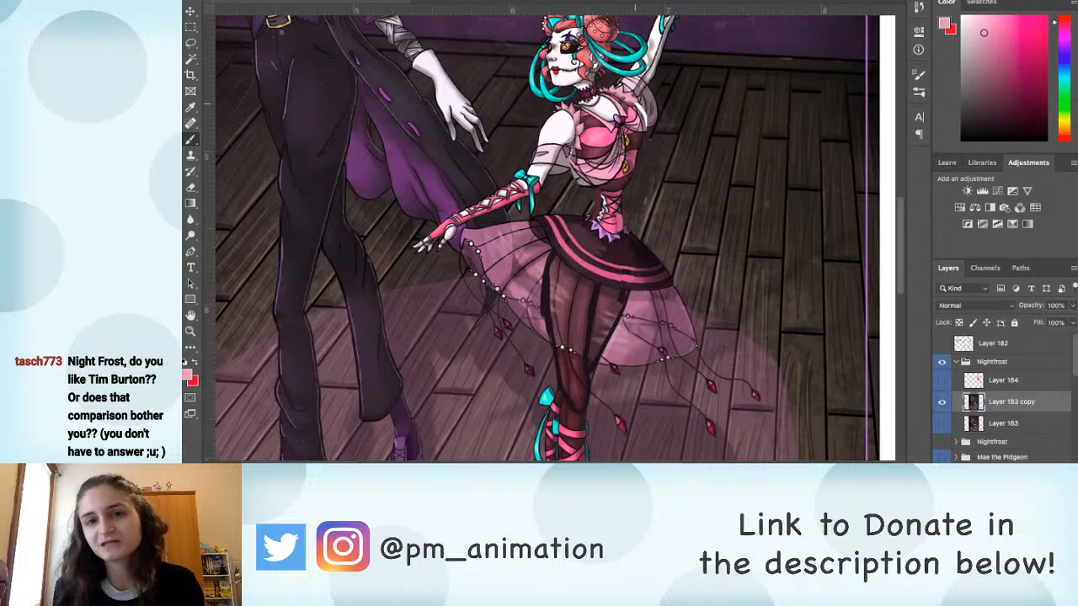
alt+click(642, 104)
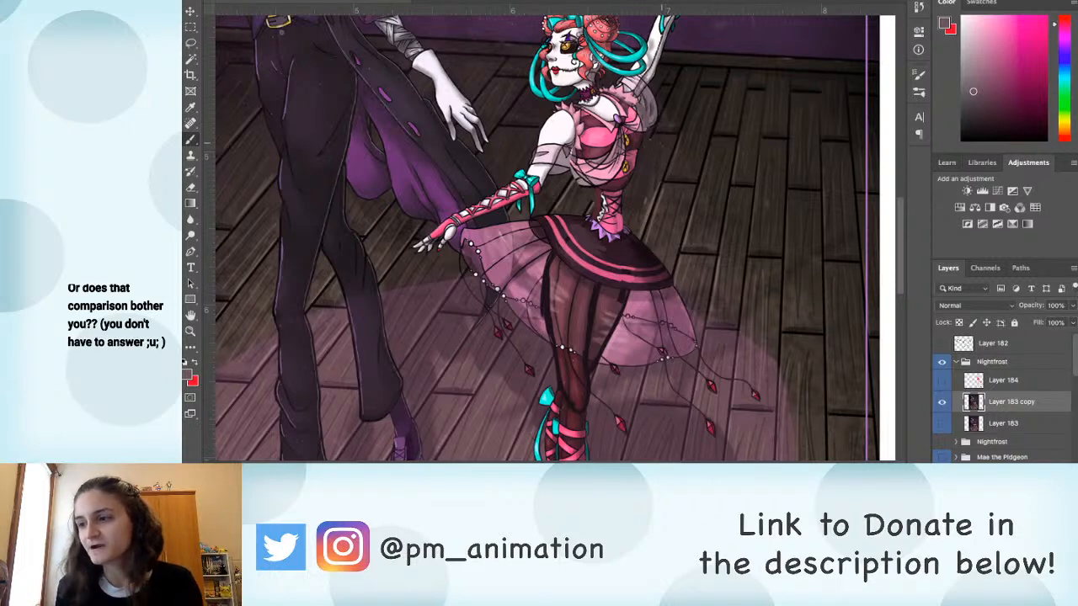
drag(588, 297, 560, 362)
alt+click(535, 225)
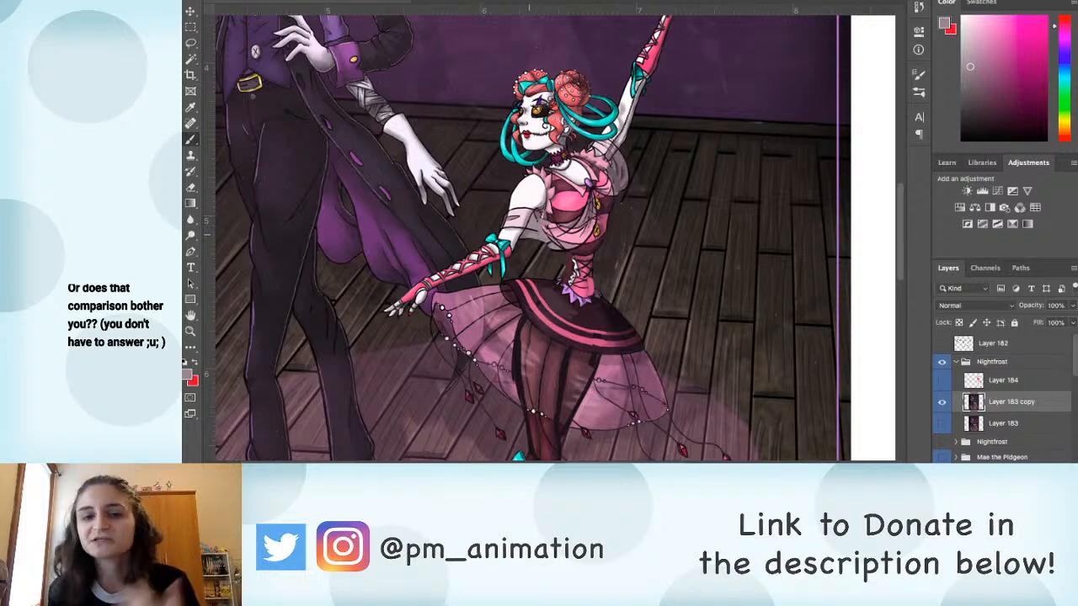
drag(531, 252, 656, 287)
drag(615, 591, 615, 452)
alt+click(578, 201)
drag(579, 179, 578, 248)
Step: Paint over the upper part of the white gap behind the ballerina's foot with sampled pink and floor colours
key(super+minus)
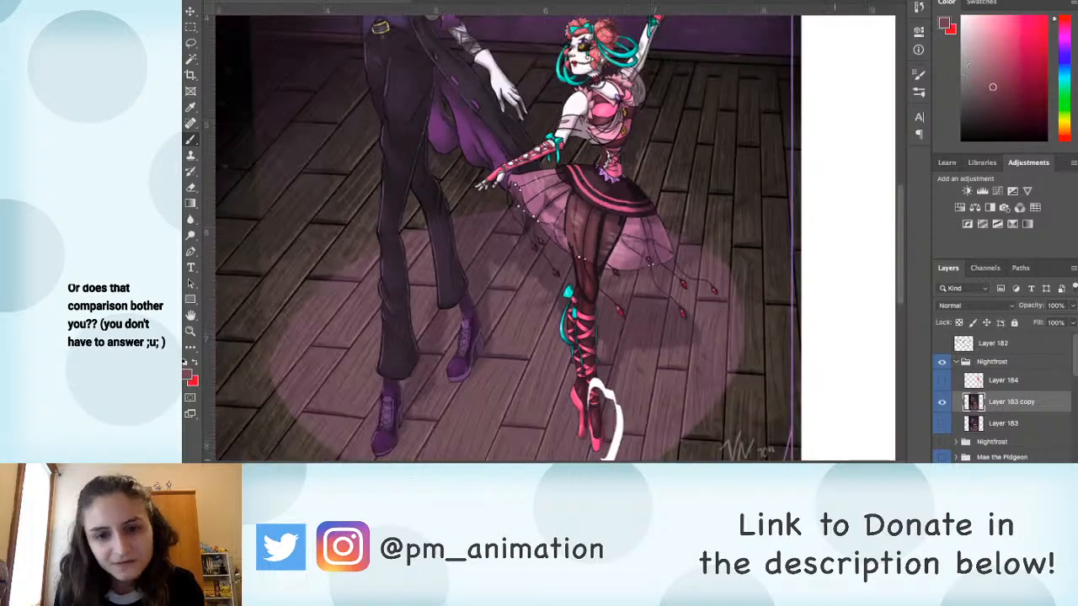
scroll(555, 236, down, 2)
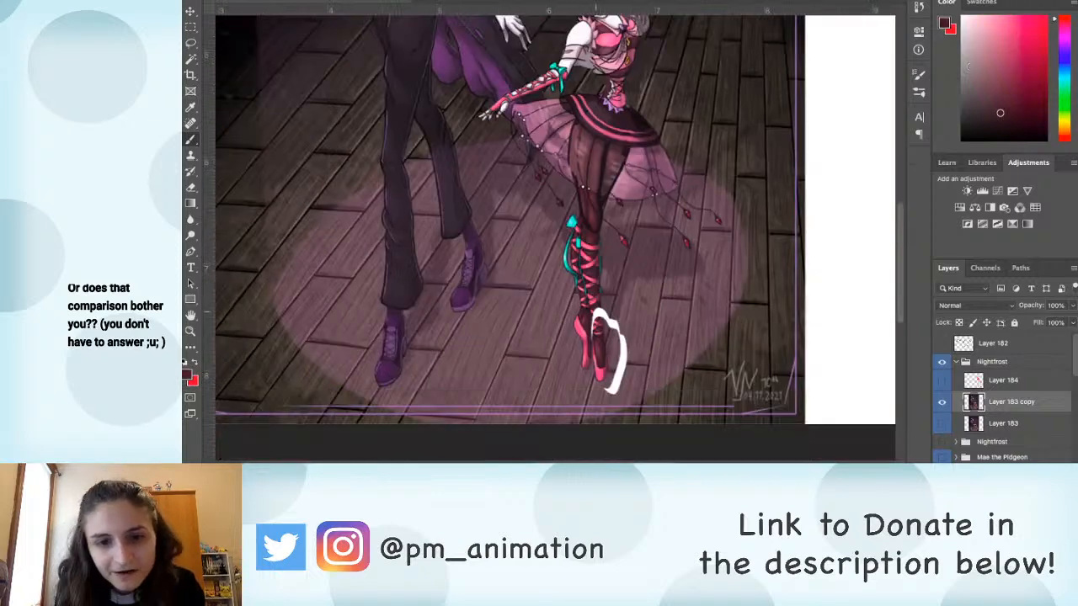
alt+click(594, 316)
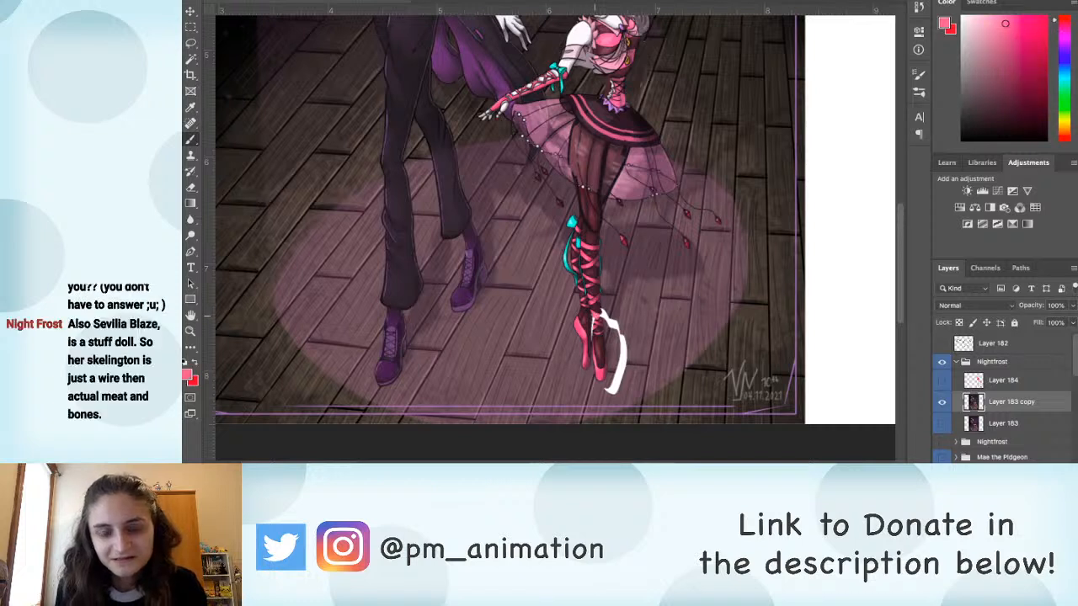
alt+click(598, 325)
alt+click(592, 322)
mouse_move(590, 325)
mouse_down()
mouse_move(591, 341)
mouse_move(632, 318)
mouse_move(641, 336)
mouse_move(623, 357)
mouse_move(625, 344)
mouse_move(628, 361)
mouse_up()
alt+click(609, 318)
Step: Cover the remaining white patches beside the ballerina's foot using the Clone Stamp and Brush with floor colours
key(s)
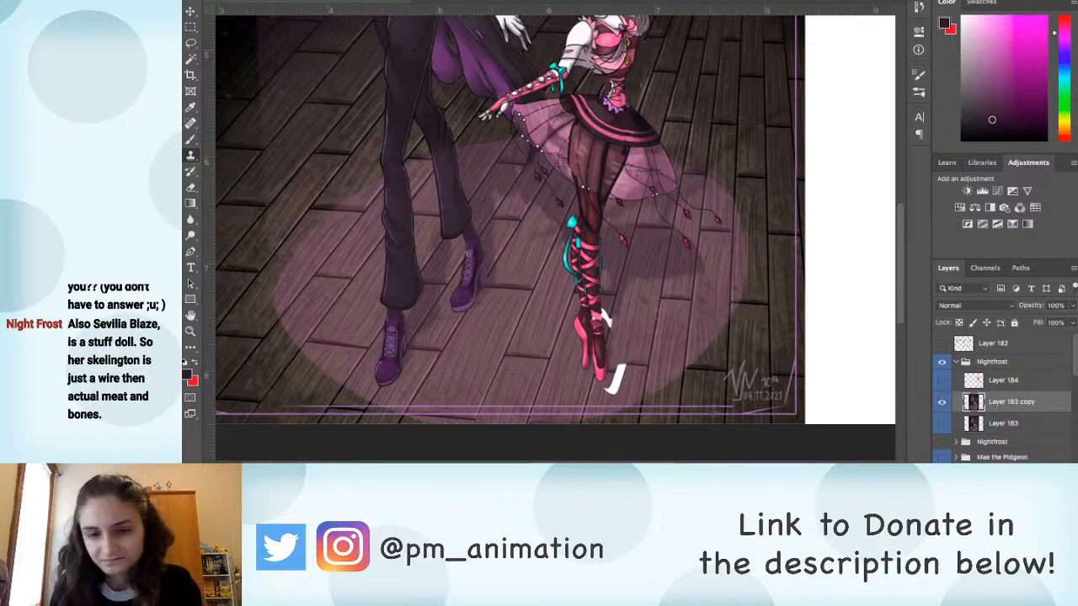
drag(610, 394, 620, 371)
key(b)
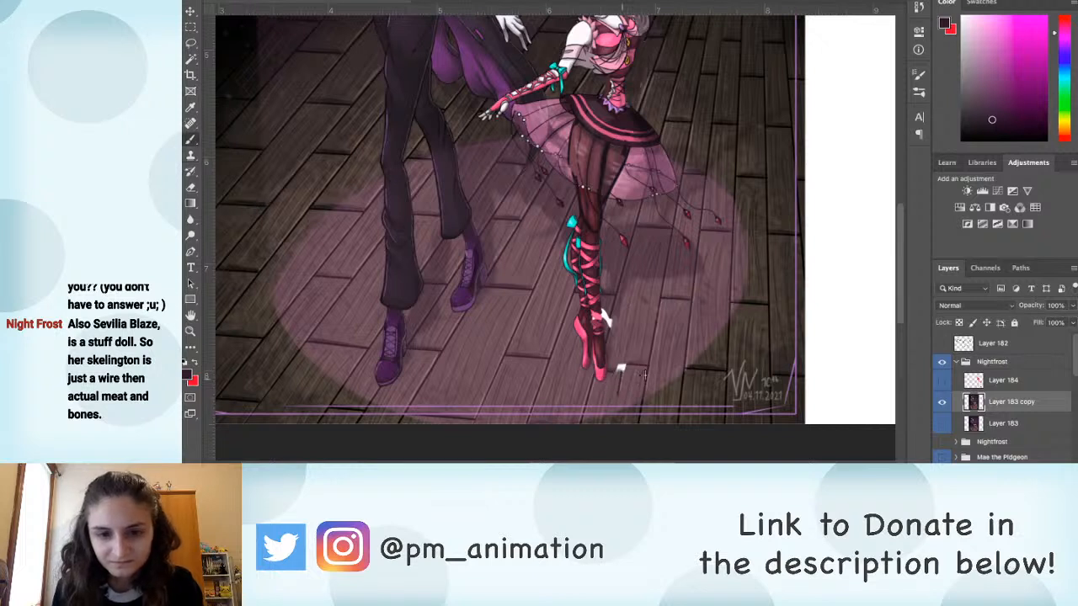
alt+click(620, 371)
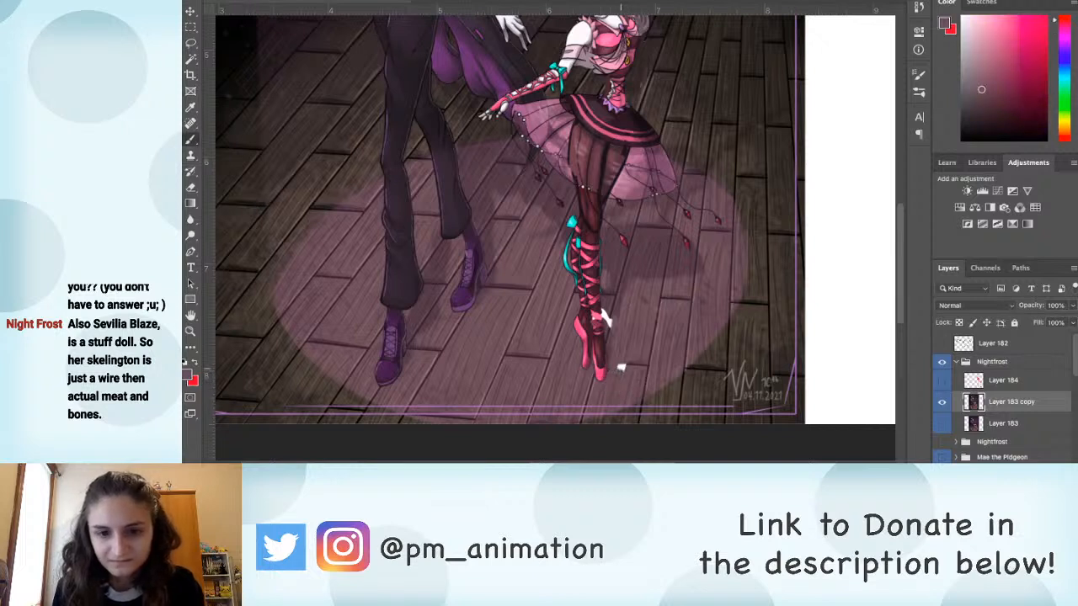
alt+click(621, 366)
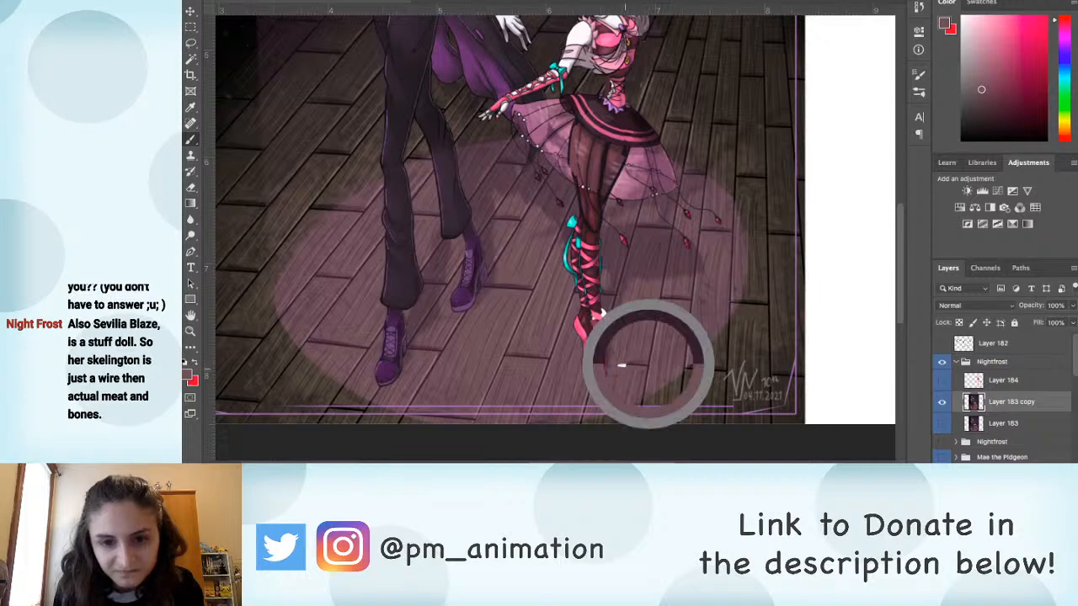
alt+click(582, 317)
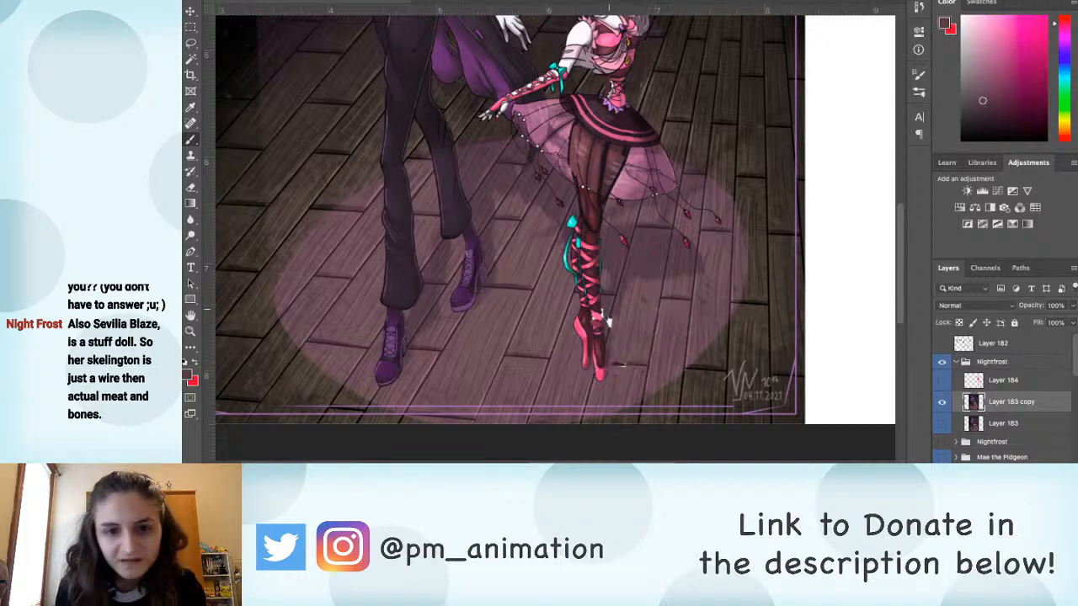
Step: Lasso the ballerina's lowered arm from the shoulder down to the fingertips
scroll(582, 317, up, 1)
drag(562, 234, 566, 260)
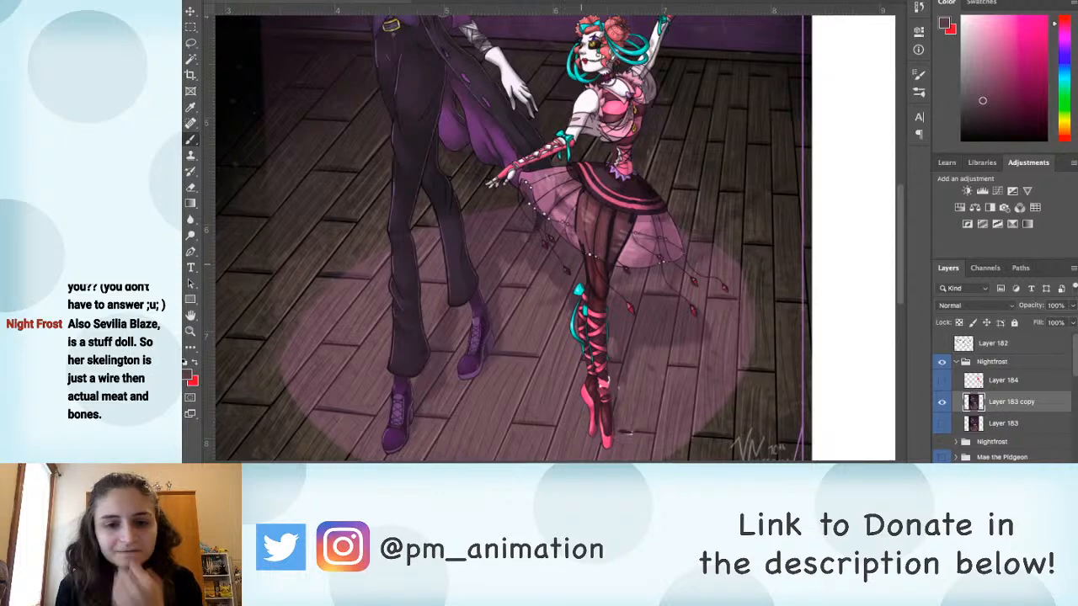
key(super+minus)
drag(571, 175, 575, 307)
key(super+equal)
key(l)
key(super+equal)
drag(585, 343, 580, 256)
key(super+equal)
key(super+equal)
key(super+equal)
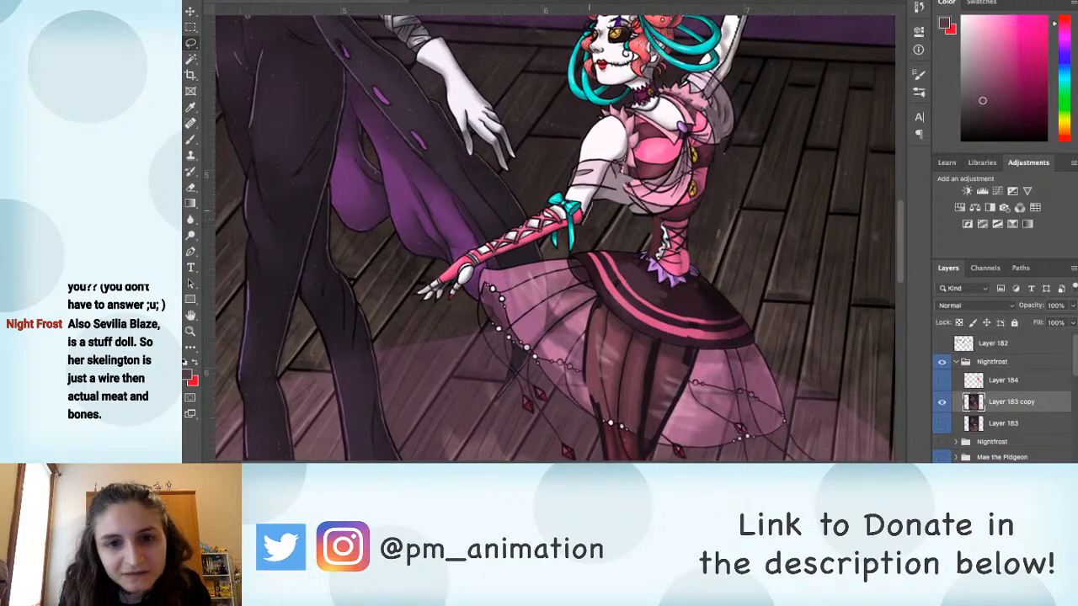
mouse_move(622, 119)
mouse_down()
mouse_move(597, 116)
mouse_move(564, 187)
mouse_up()
mouse_move(526, 221)
mouse_down()
mouse_move(421, 290)
mouse_move(580, 223)
mouse_up()
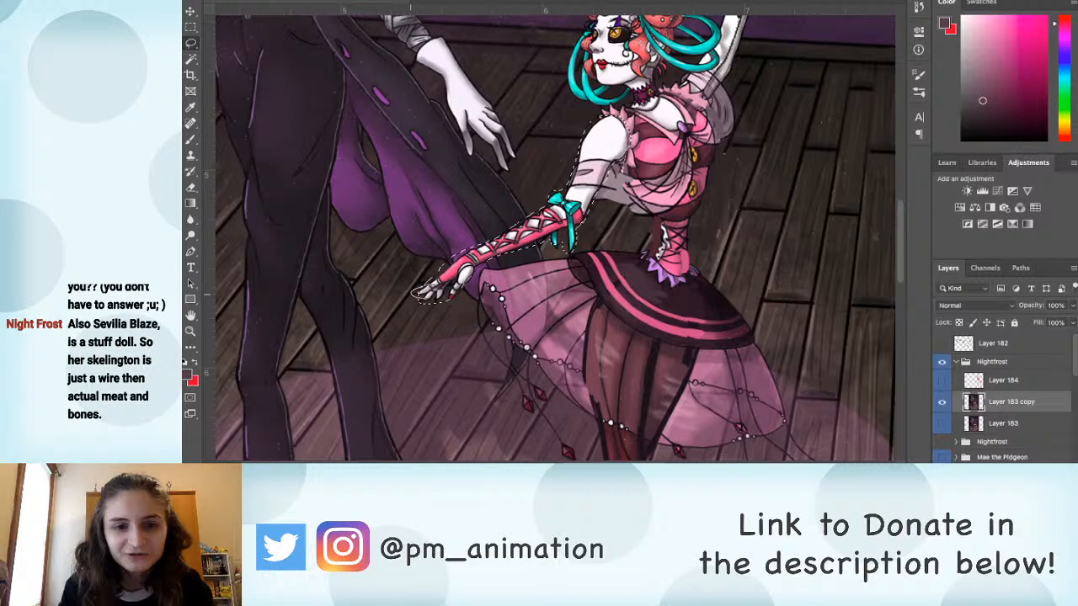
Step: Reshape the lowered arm with Free Transform, stretching it slightly longer, rotating it and shifting it toward the shoulder
key(ctrl+t)
drag(409, 306, 401, 312)
drag(630, 114, 627, 115)
key(ctrl+minus)
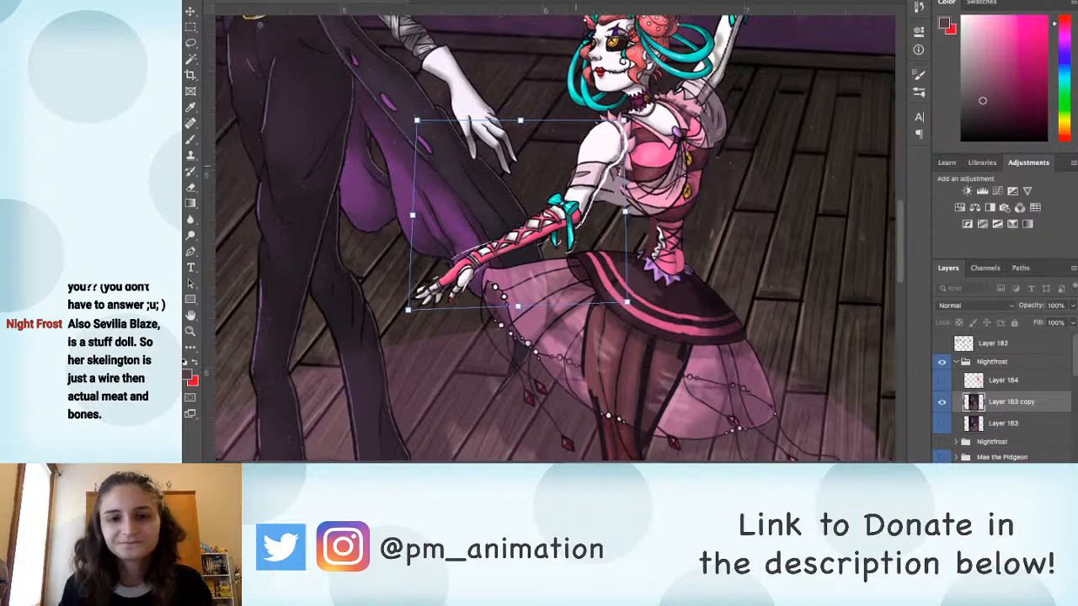
drag(746, 57, 672, 140)
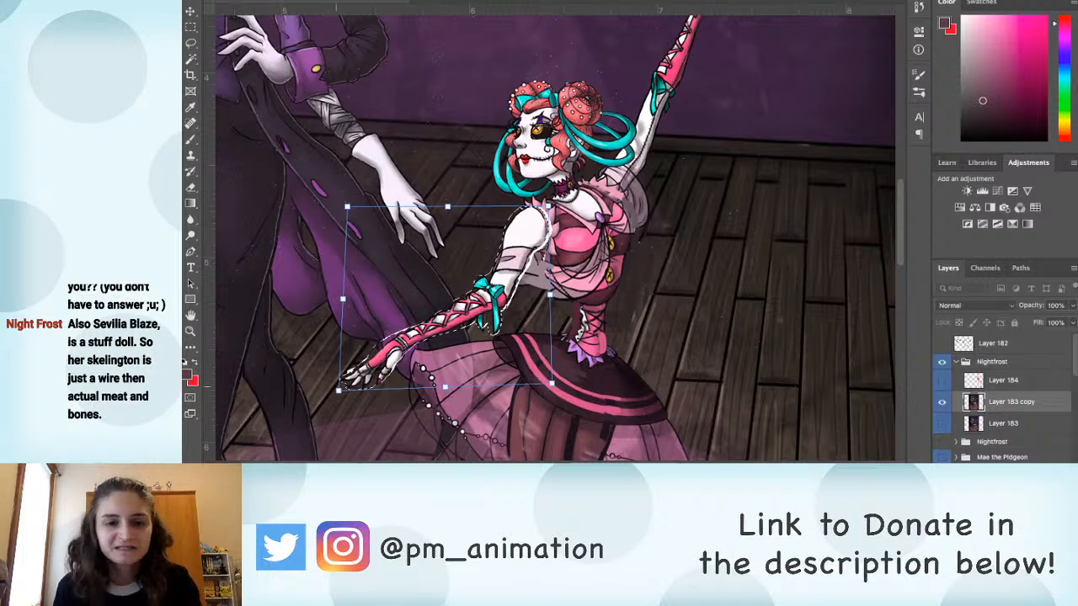
drag(338, 390, 322, 397)
drag(347, 206, 340, 209)
drag(438, 210, 440, 210)
drag(516, 257, 528, 246)
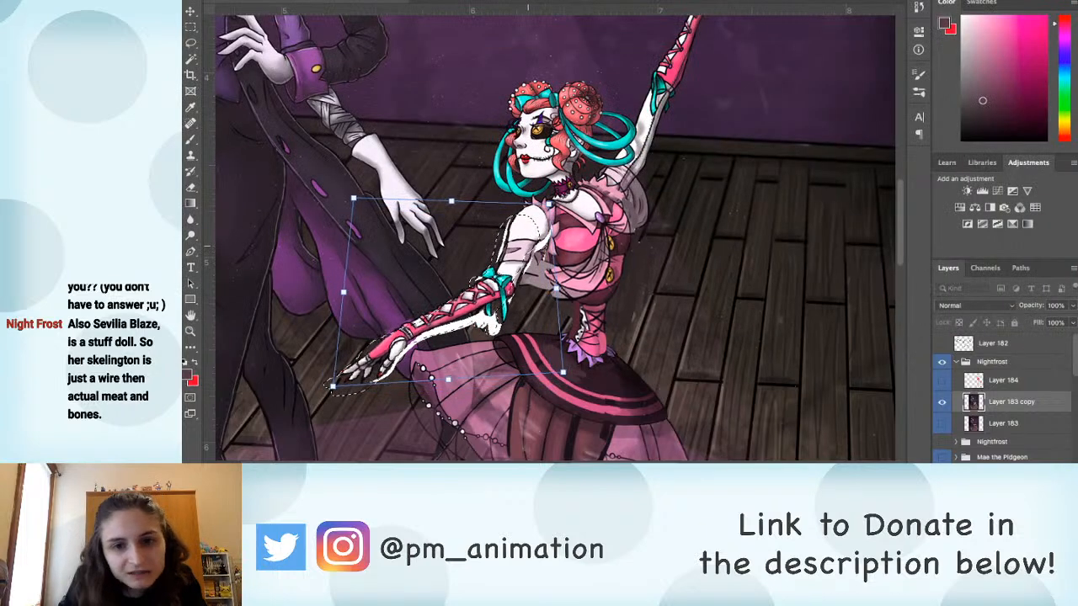
key(Return)
Step: Deselect the arm and paint over the white gaps around the ballerina's lowered hand with sampled floor and purple coat colours
key(b)
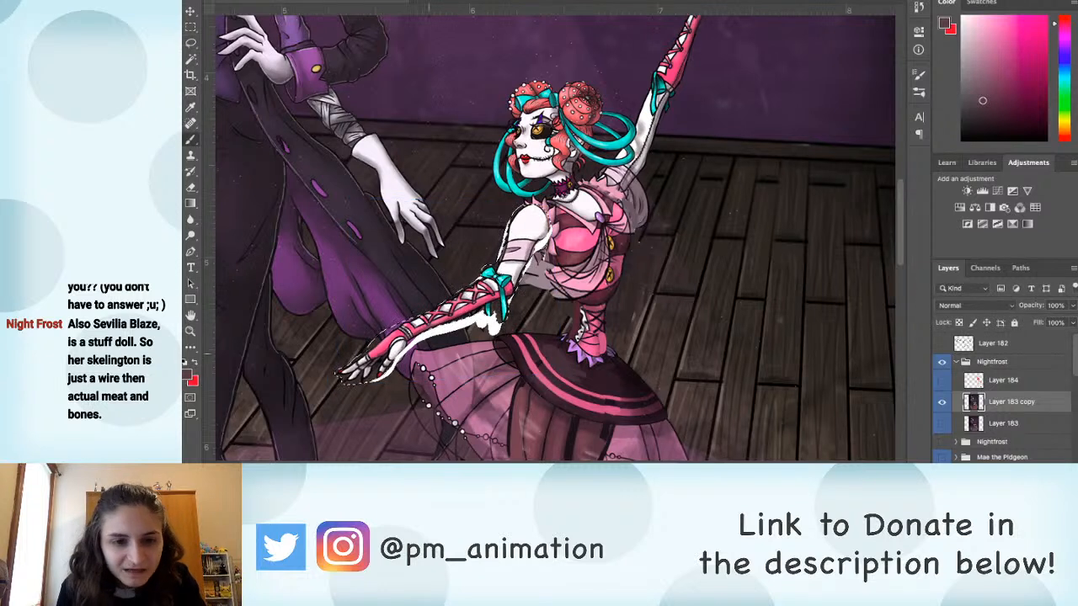
key(ctrl+d)
alt+click(360, 378)
drag(367, 383, 392, 369)
alt+click(394, 352)
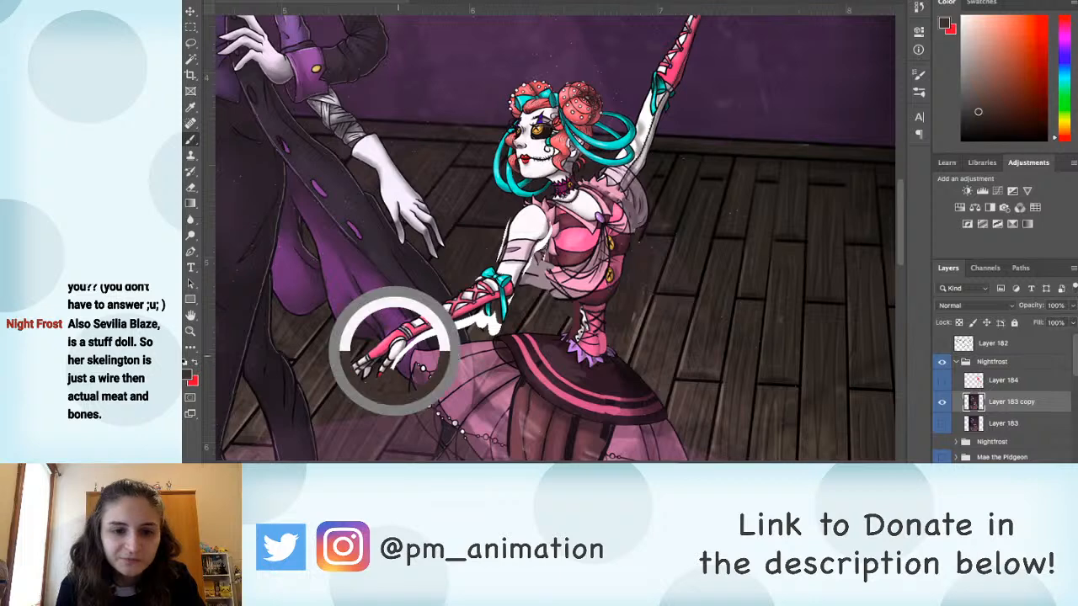
alt+click(404, 343)
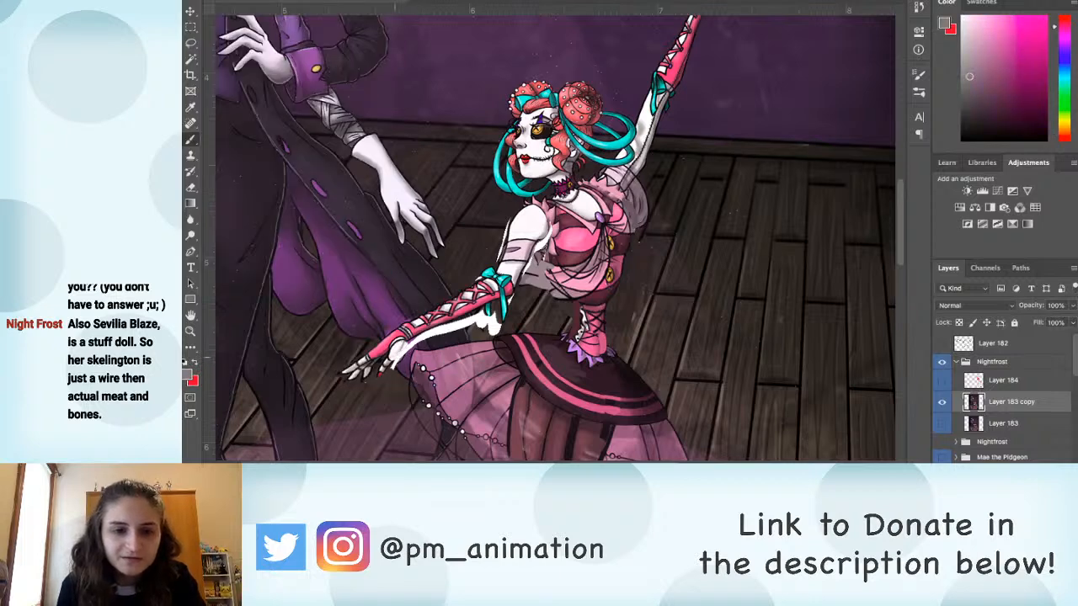
alt+click(414, 343)
alt+click(405, 362)
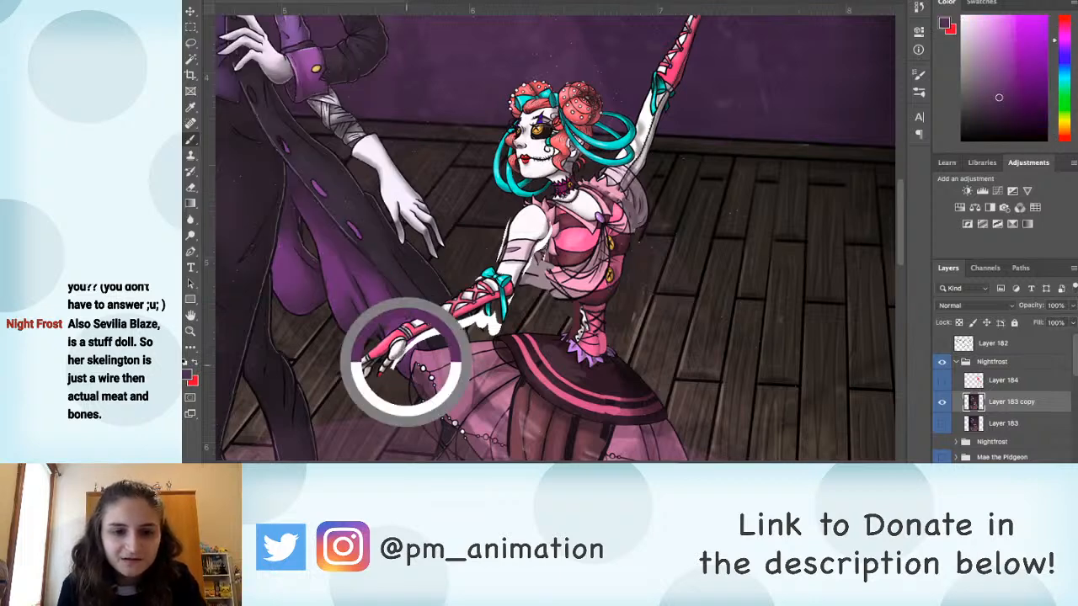
drag(397, 362, 410, 345)
alt+click(395, 364)
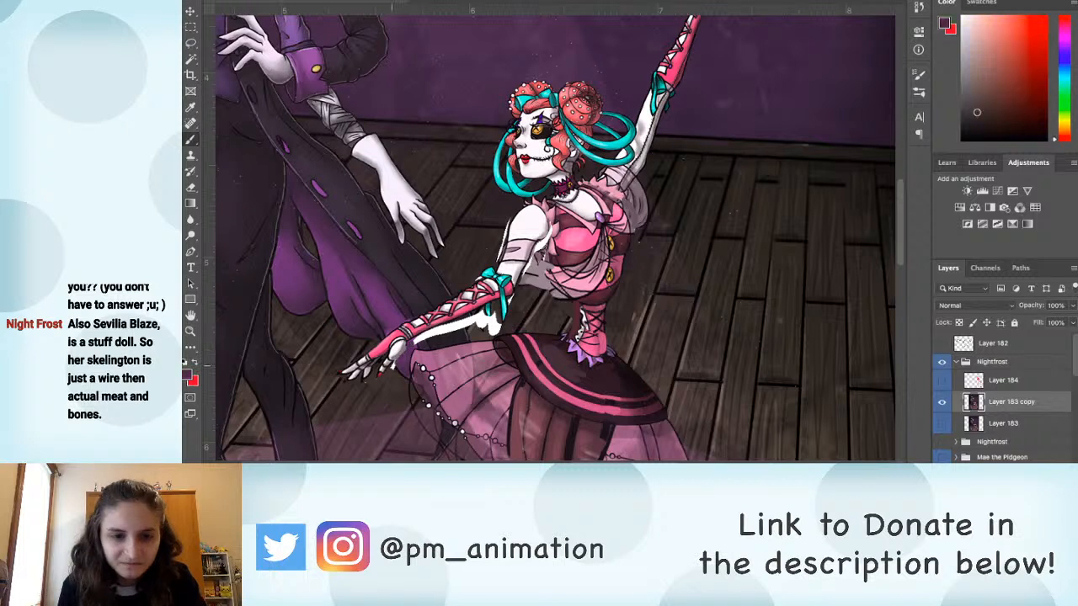
Step: Paint over the white gap below the ballerina's elbow and teal bow with sampled dark colours
alt+click(473, 334)
drag(473, 320, 492, 321)
alt+click(482, 335)
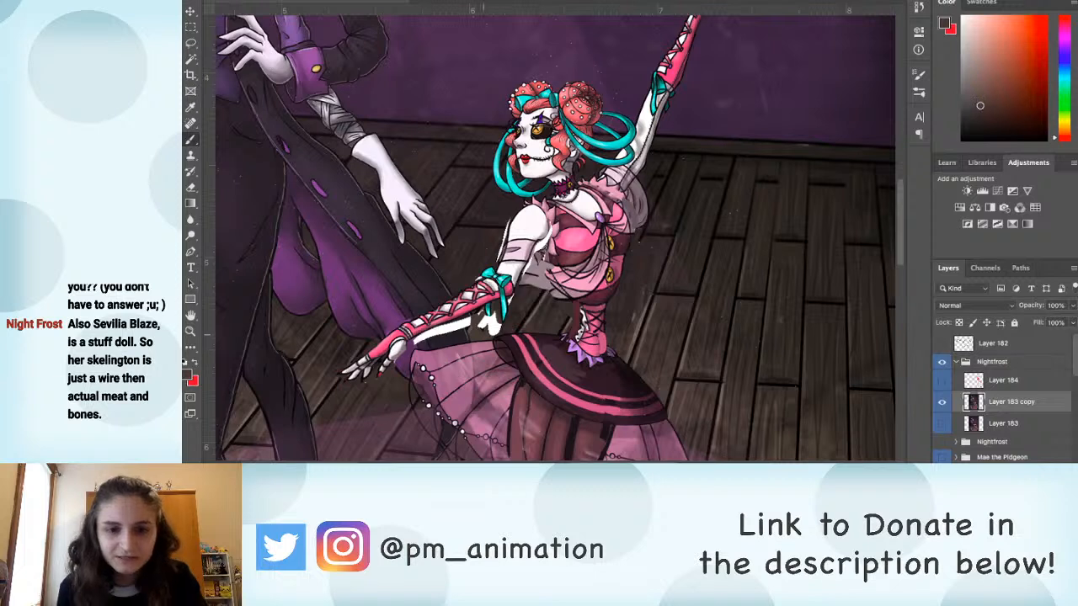
alt+click(481, 318)
mouse_move(481, 332)
mouse_down()
mouse_move(485, 320)
mouse_move(498, 324)
mouse_up()
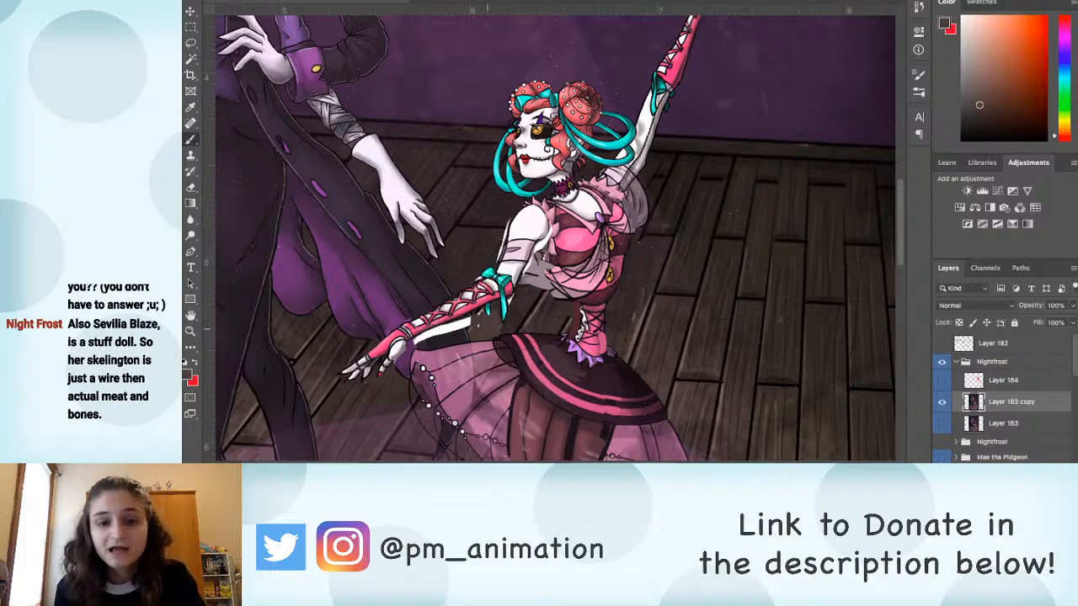
Step: Compare the corrected artwork with the red construction figures by toggling Layer 183 copy and Layer 184, leaving only the artwork copy visible
key(ctrl+0)
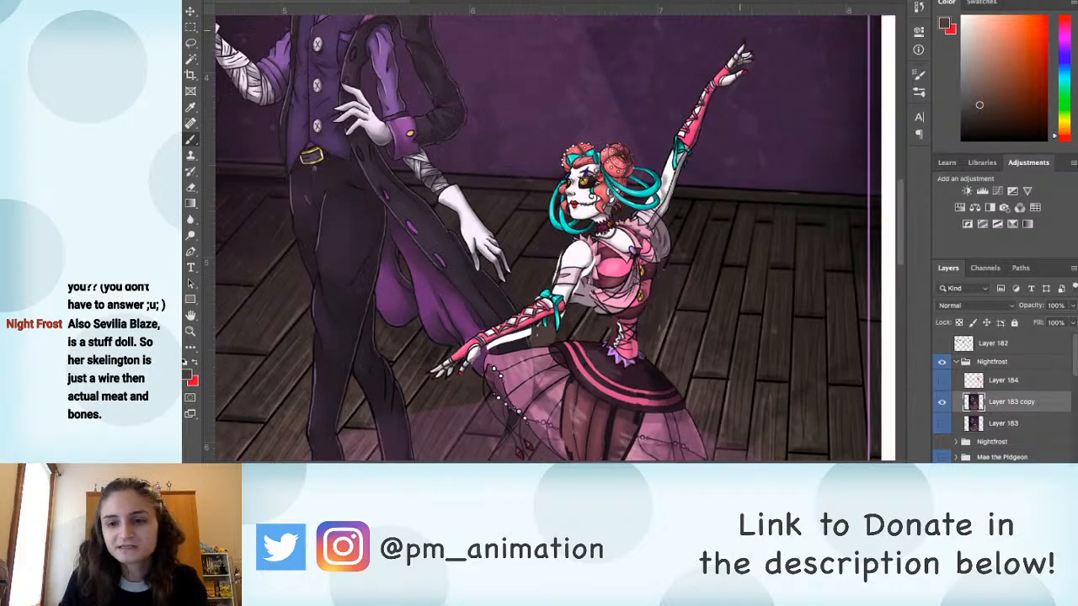
click(942, 402)
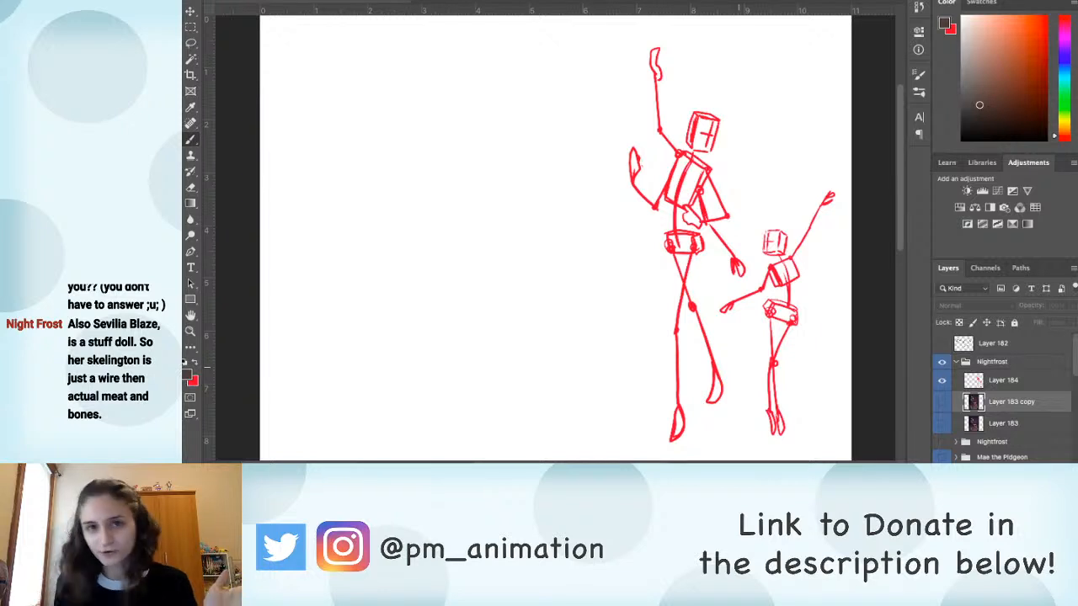
click(941, 381)
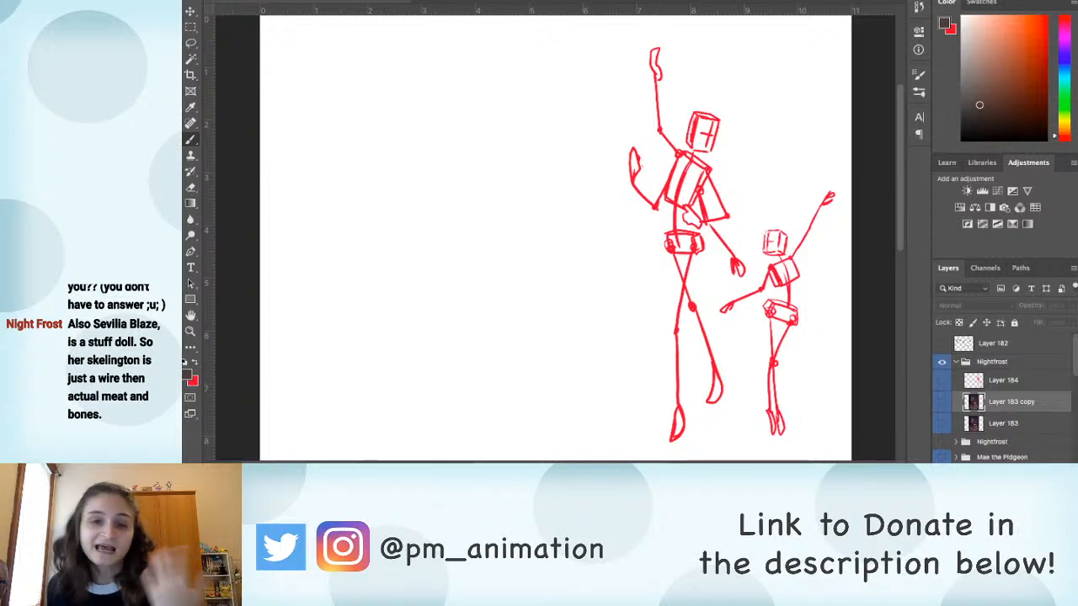
click(942, 402)
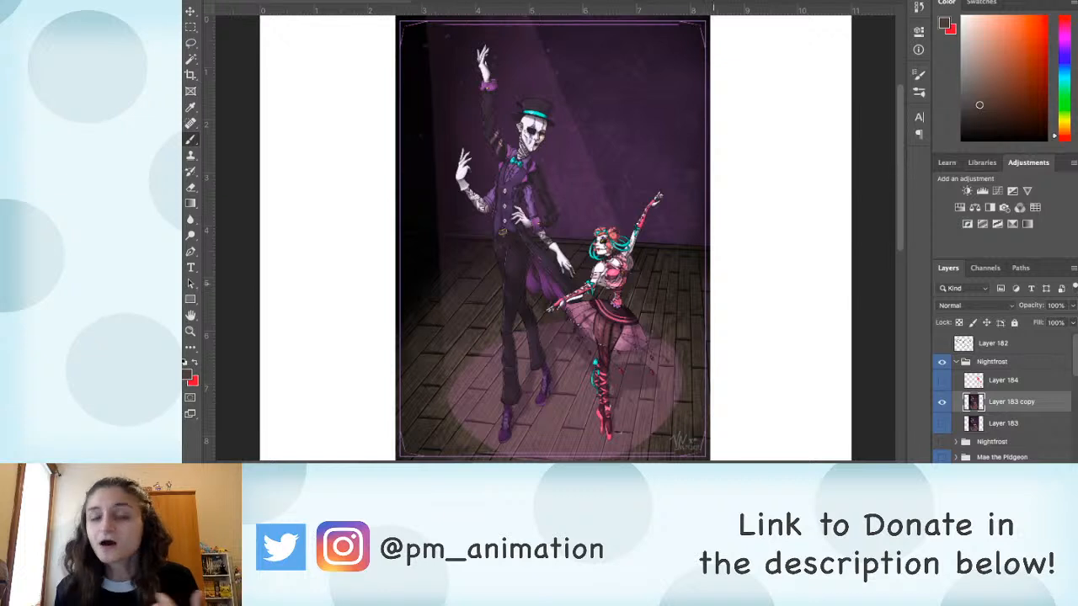
key(super+plus)
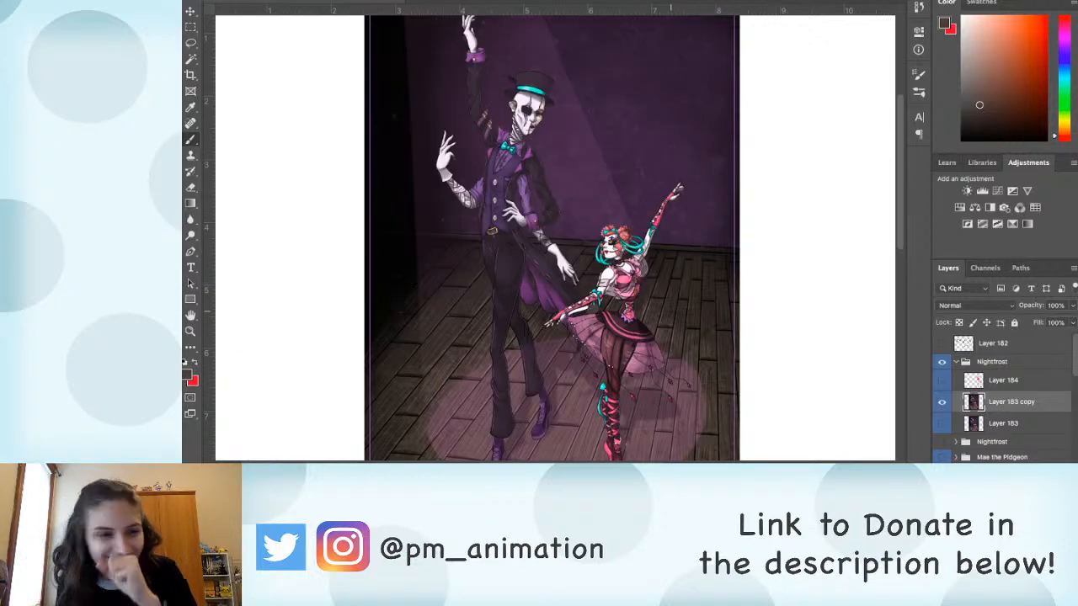
scroll(557, 245, up, 3)
scroll(683, 321, down, 2)
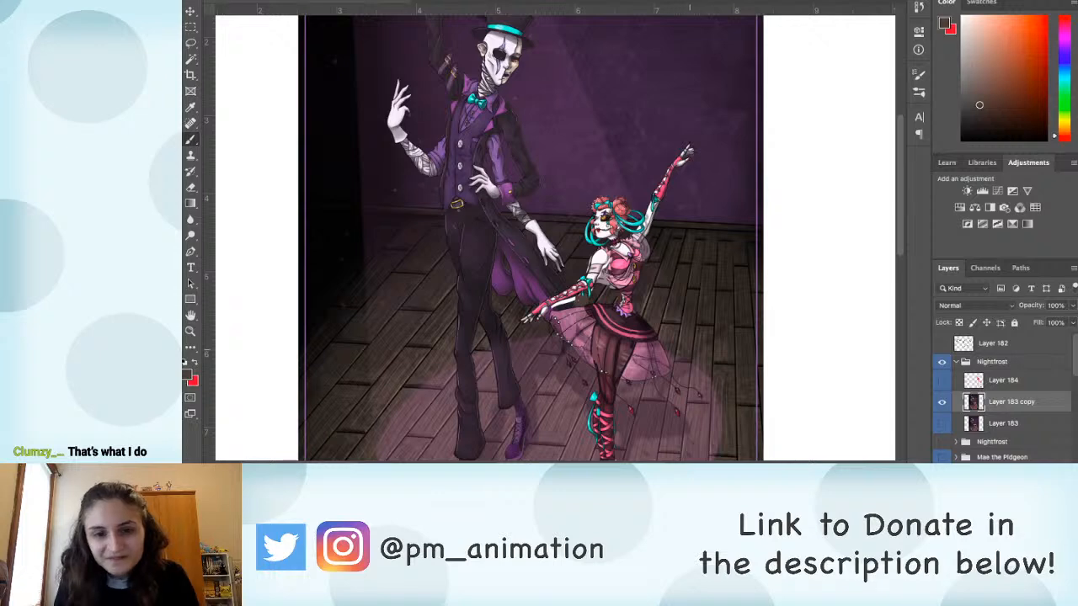
Step: Paint over the white strip beneath the ballerina's lowered forearm with dark colours sampled from the coat and floor
key(super+plus)
mouse_move(645, 381)
mouse_down()
mouse_move(581, 157)
mouse_move(588, 217)
mouse_up()
key(r)
click(644, 214)
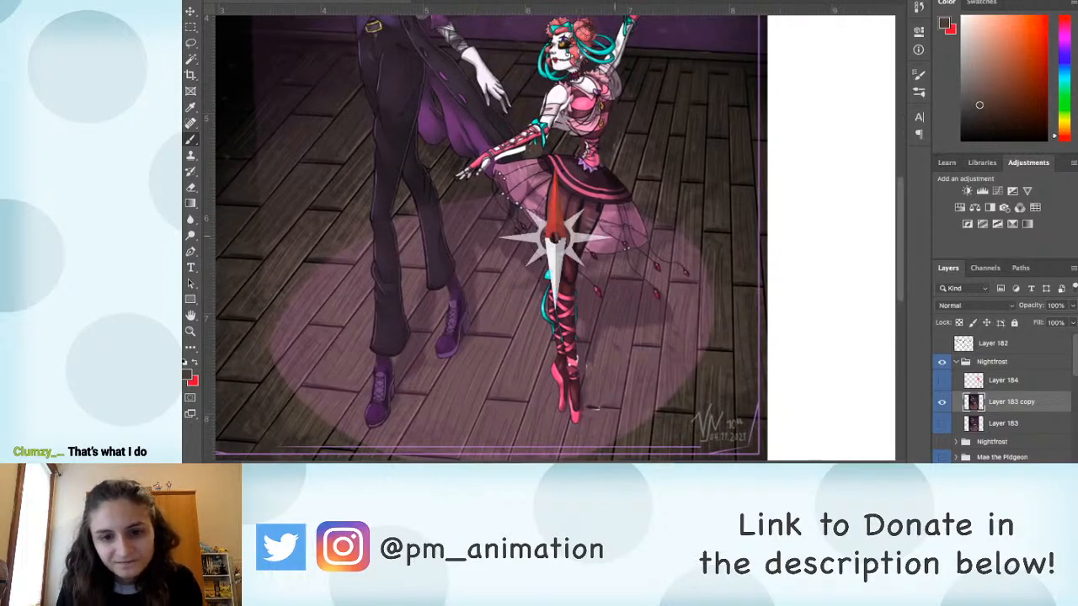
drag(642, 160, 629, 292)
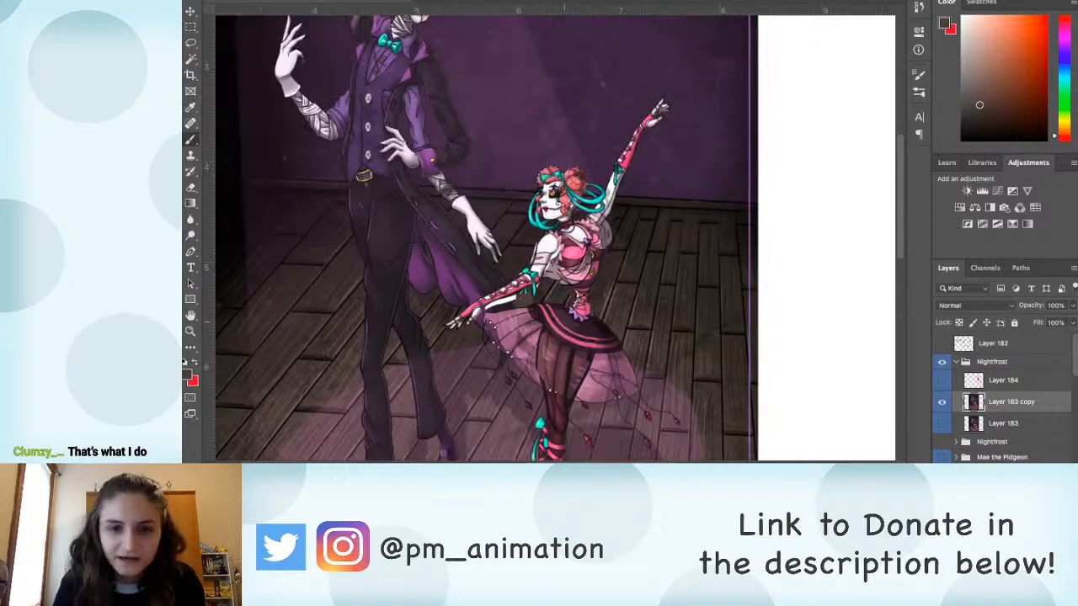
scroll(636, 322, down, 1)
alt+click(494, 301)
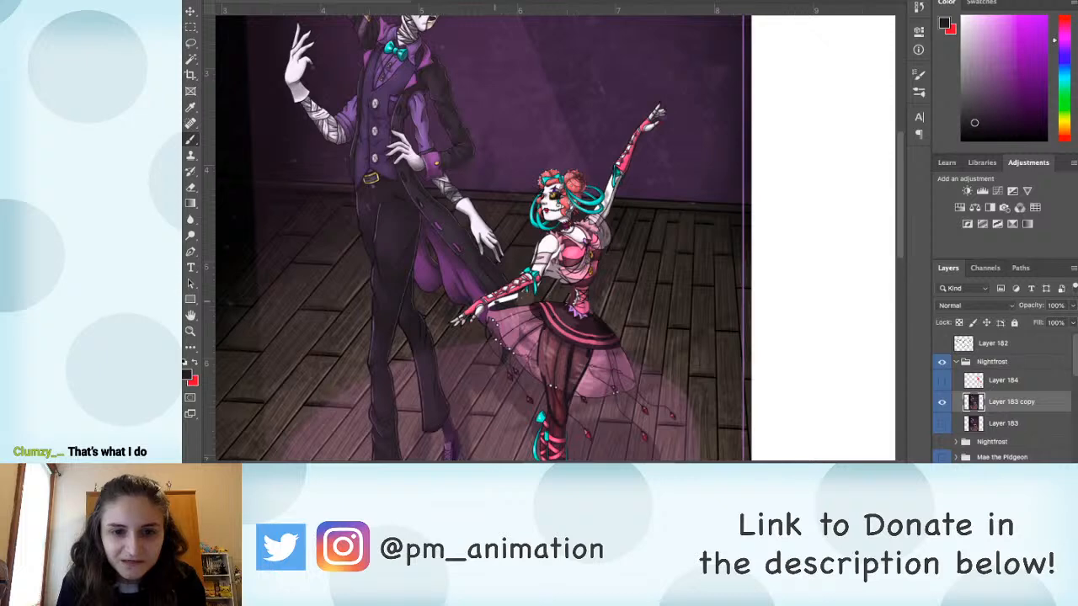
alt+click(507, 299)
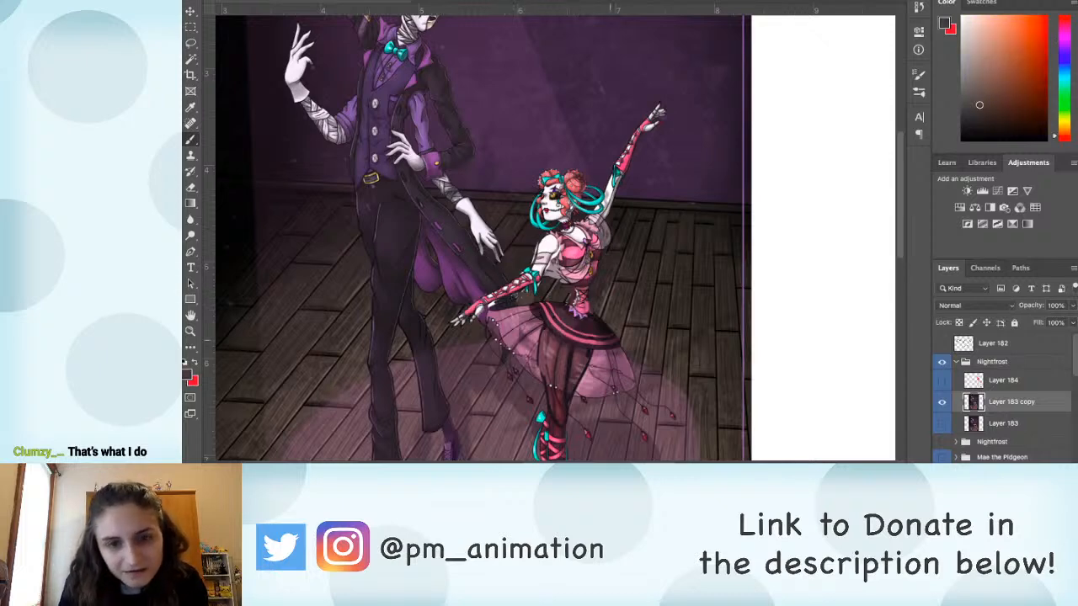
scroll(611, 235, down, 3)
scroll(610, 169, up, 1)
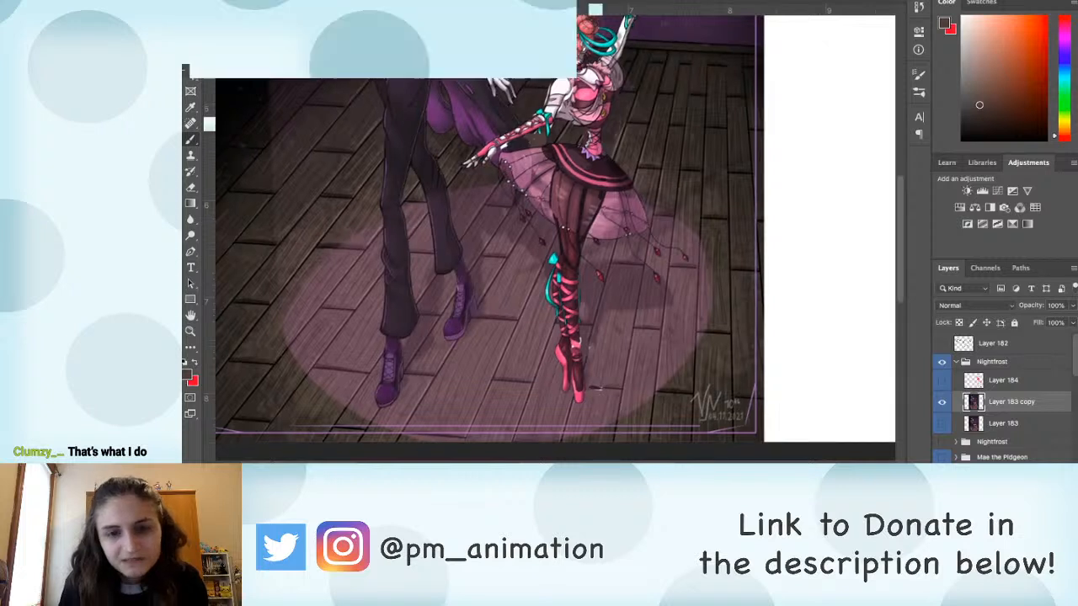
Step: Select the ballerina's thighs below the skirt on Layer 183 copy and transform them to be narrower on both sides
drag(608, 169, 595, 228)
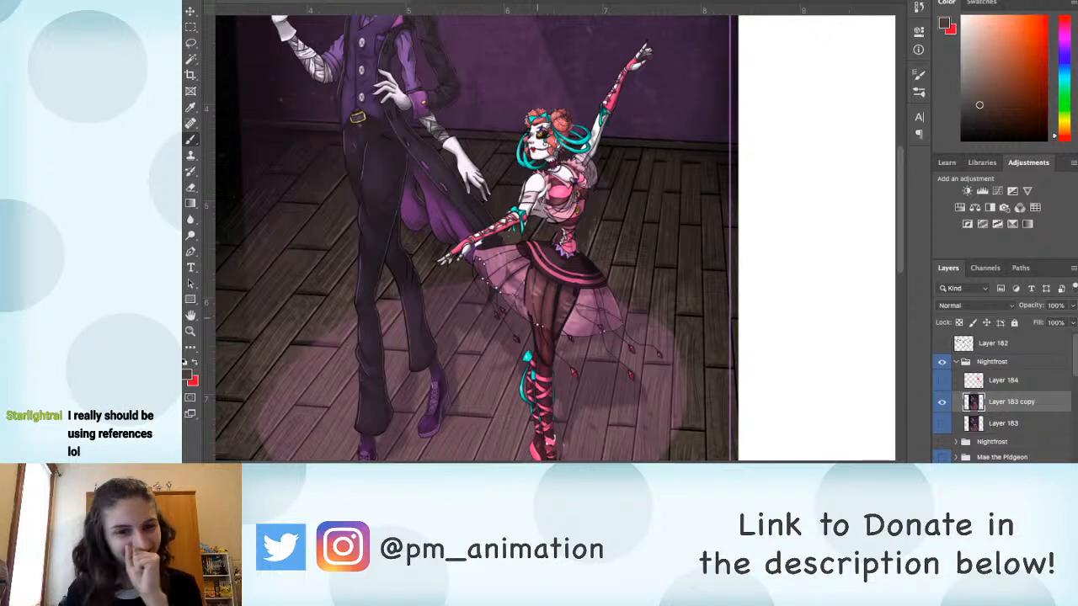
scroll(472, 235, down, 2)
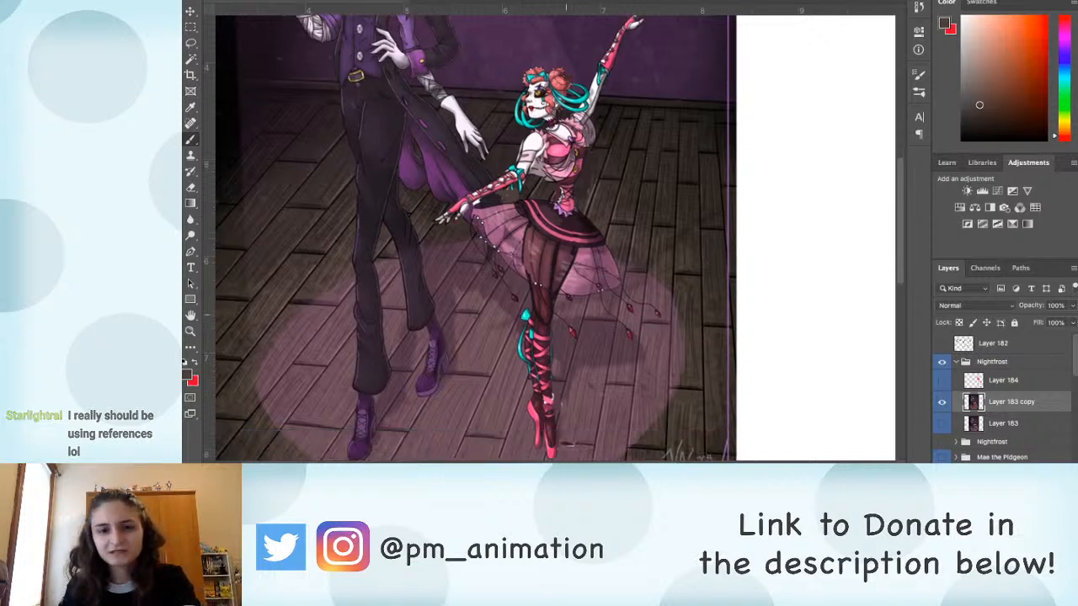
key(l)
mouse_move(582, 250)
mouse_down()
mouse_move(526, 225)
mouse_move(521, 274)
mouse_move(561, 326)
mouse_move(581, 253)
mouse_up()
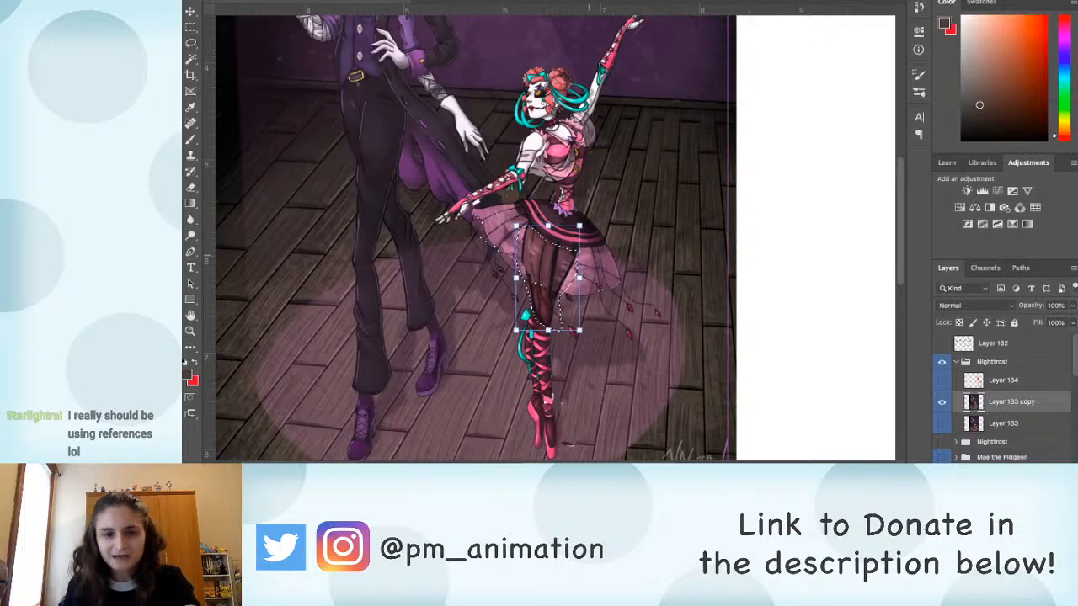
key(ctrl+t)
drag(517, 278, 557, 286)
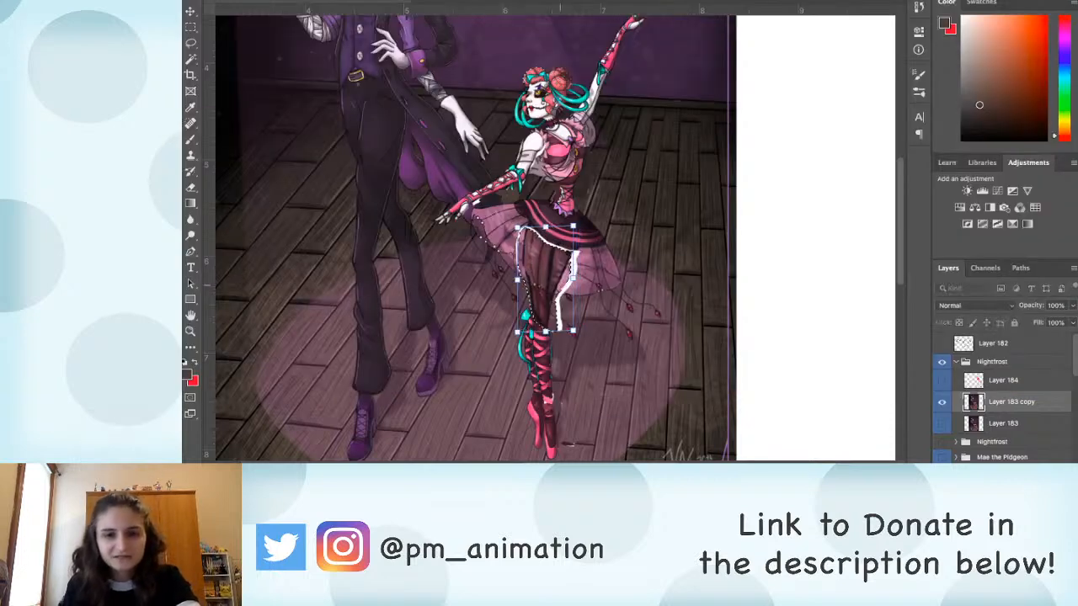
drag(518, 227, 529, 229)
drag(518, 333, 514, 337)
key(Return)
Step: Deselect the thighs and paint over the white gaps on both sides with sampled skirt and floor colours
key(super+d)
key(b)
alt+click(519, 271)
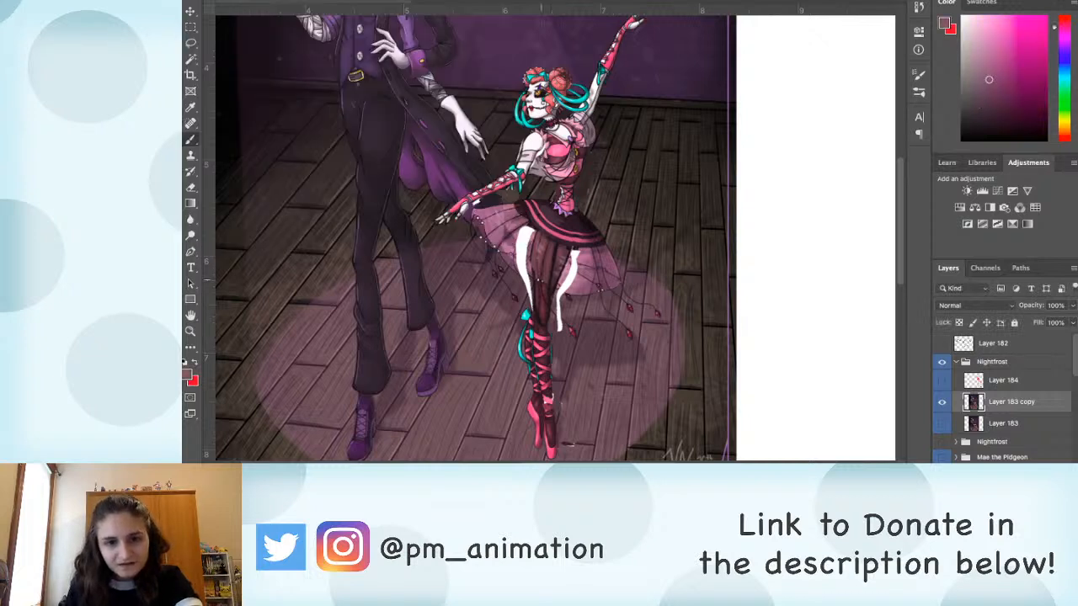
mouse_move(522, 267)
mouse_down()
mouse_move(528, 243)
mouse_move(518, 241)
mouse_move(529, 229)
mouse_move(517, 259)
mouse_move(531, 240)
mouse_up()
alt+click(578, 285)
mouse_move(568, 285)
mouse_down()
mouse_move(560, 290)
mouse_move(570, 254)
mouse_move(575, 265)
mouse_move(526, 277)
mouse_move(530, 304)
mouse_move(560, 297)
mouse_move(557, 329)
mouse_up()
alt+click(582, 257)
alt+click(516, 284)
alt+click(568, 303)
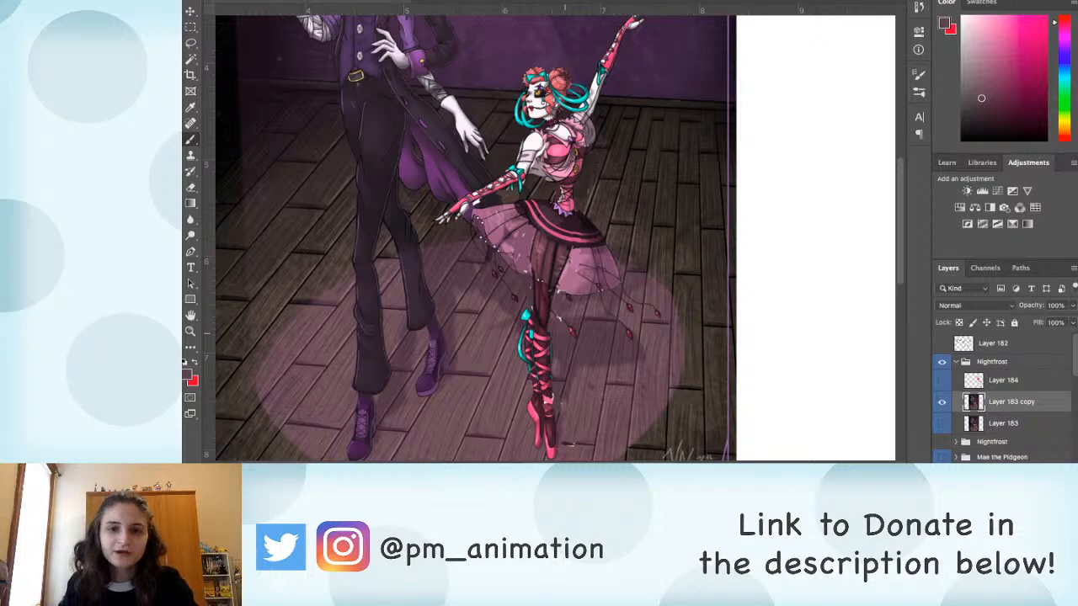
Step: Soften the wrinkles on the tall man's raised and bent black coat sleeves by painting with sampled dark sleeve colours
drag(520, 182, 650, 405)
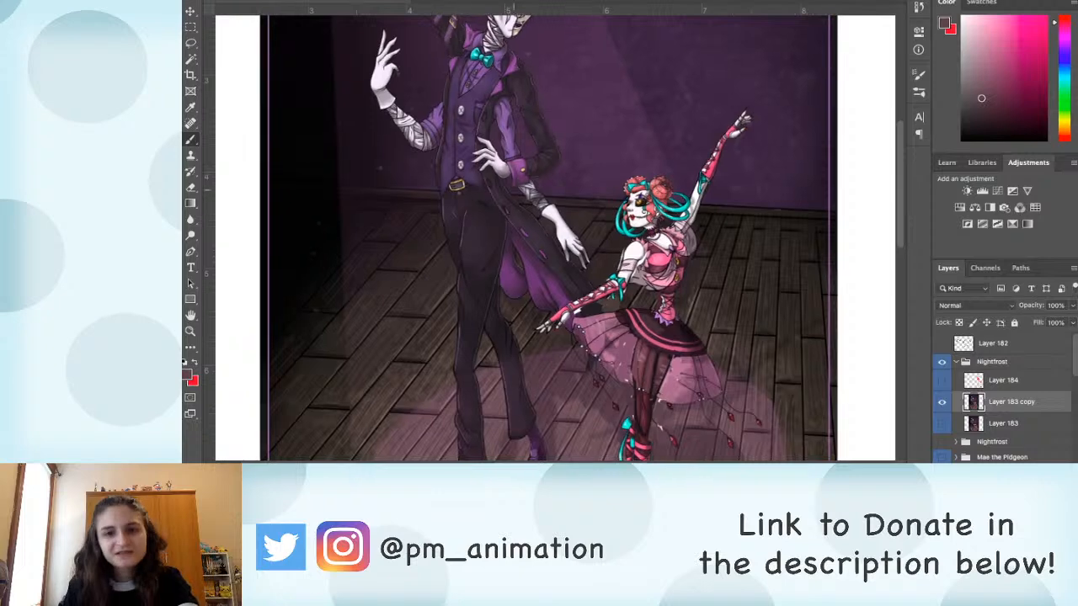
scroll(537, 331, up, 2)
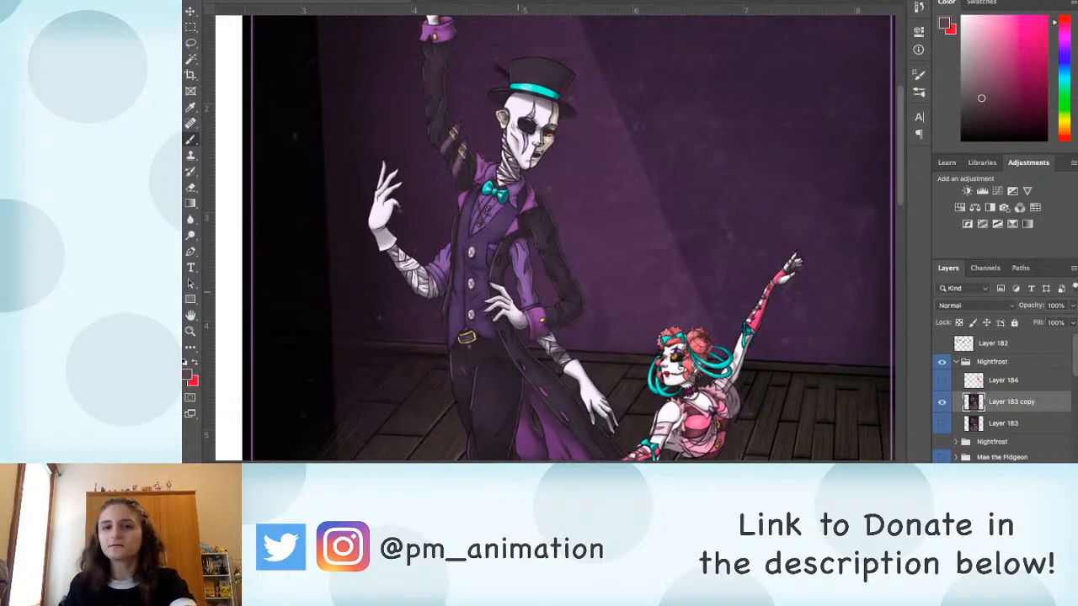
drag(527, 290, 551, 315)
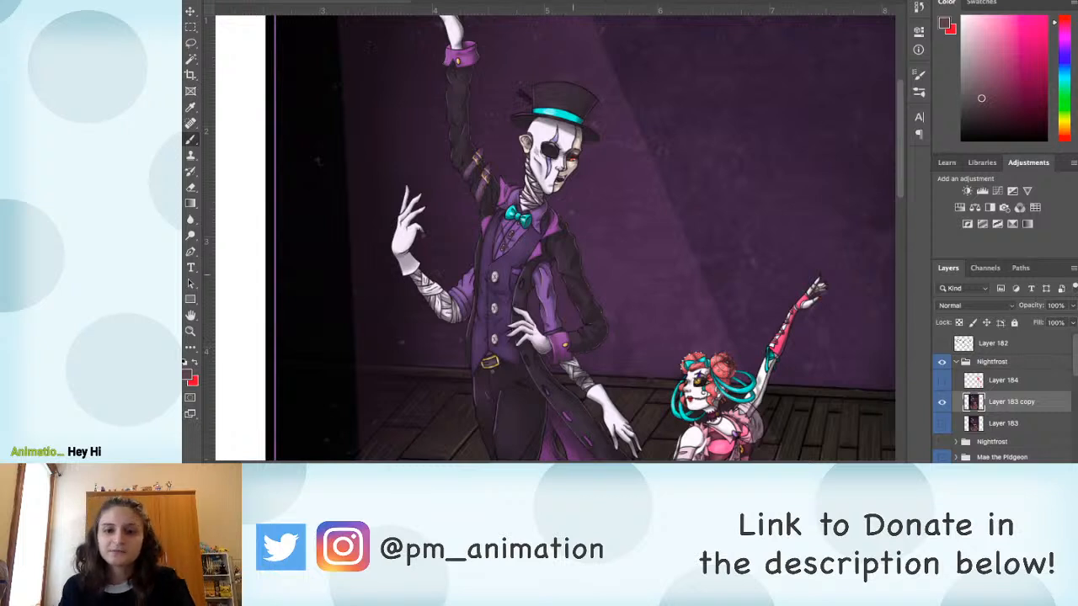
alt+click(571, 267)
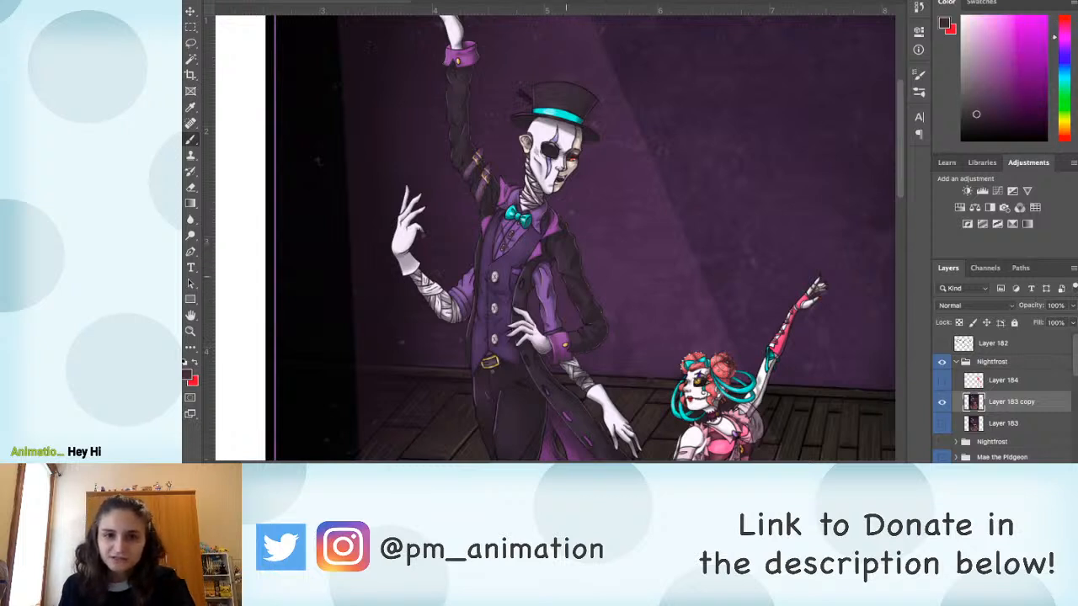
alt+click(578, 287)
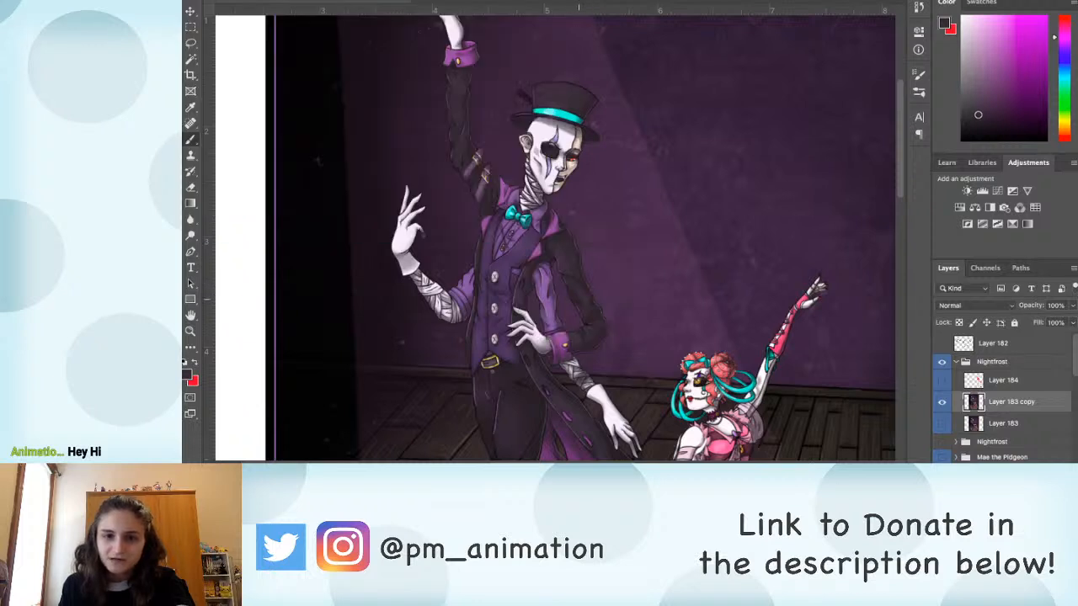
alt+click(456, 110)
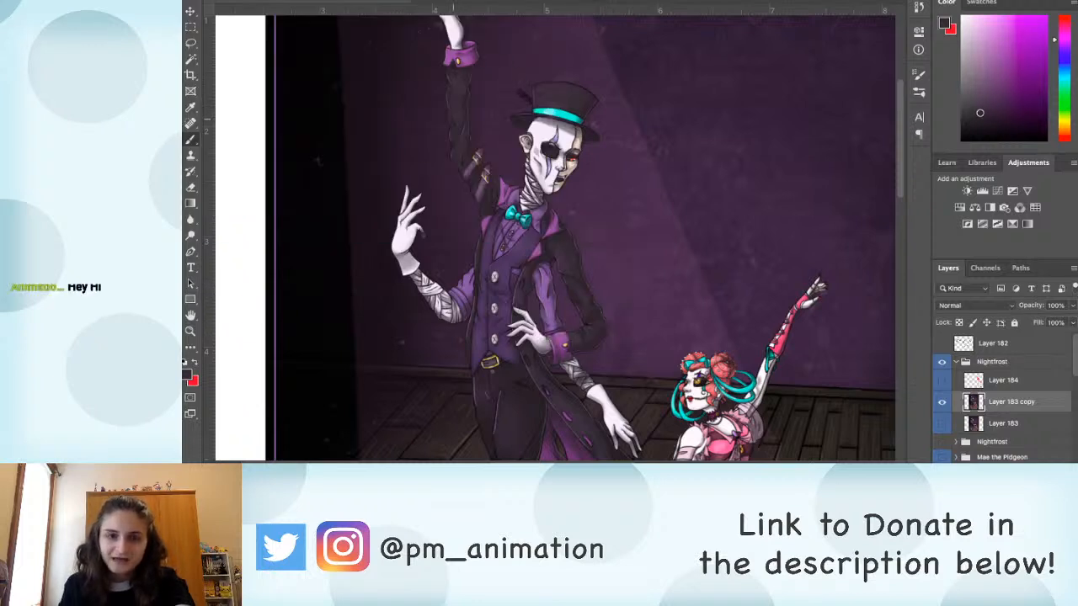
alt+click(456, 128)
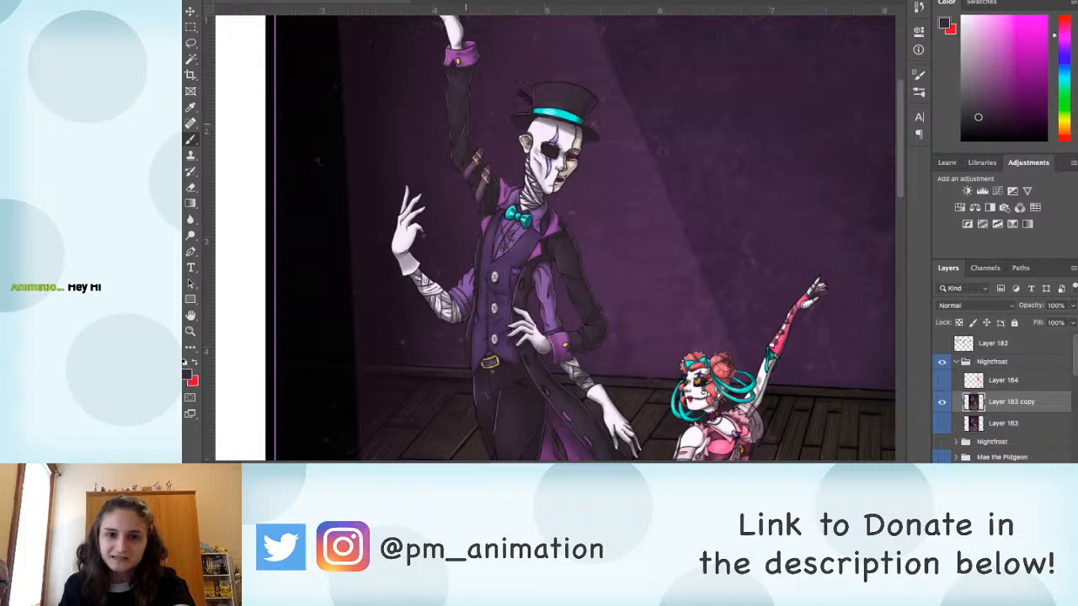
alt+click(457, 145)
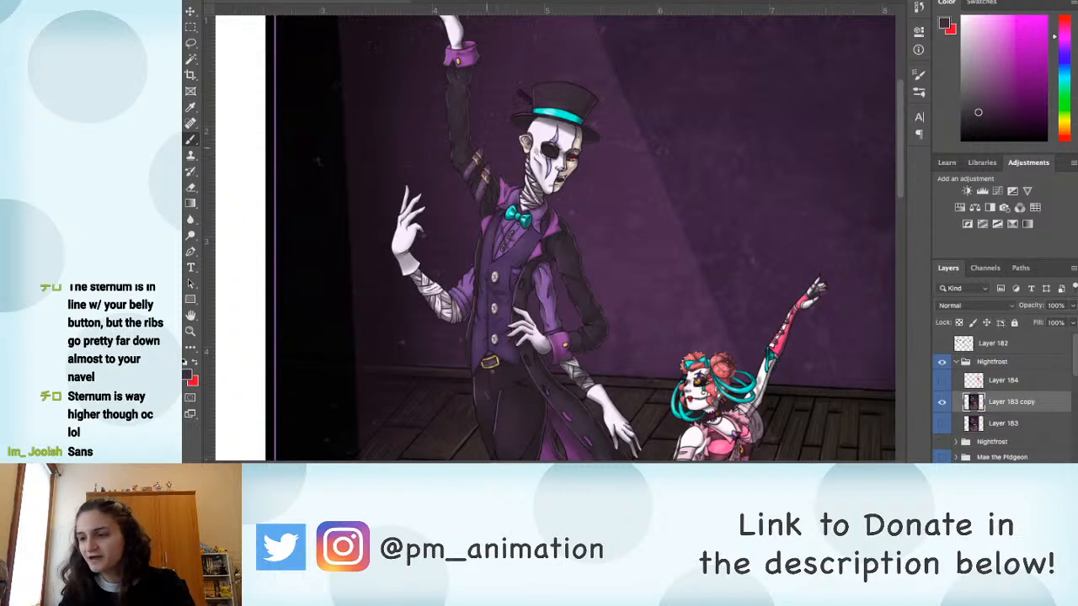
Step: Paint over the wrinkles on the man's purple inner sleeve with sampled purple colours
scroll(491, 221, down, 3)
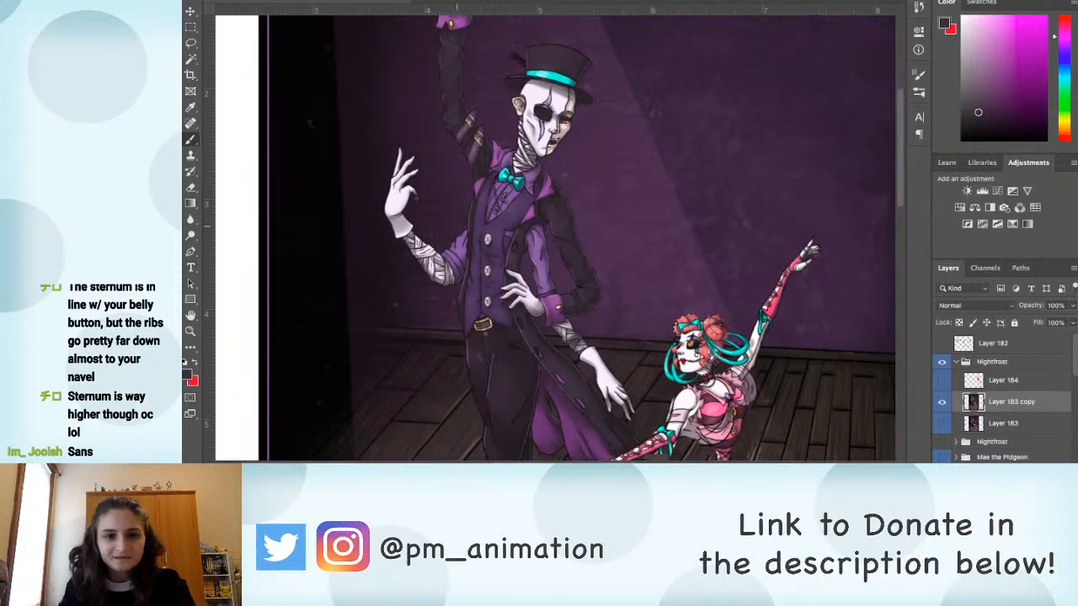
scroll(459, 235, up, 5)
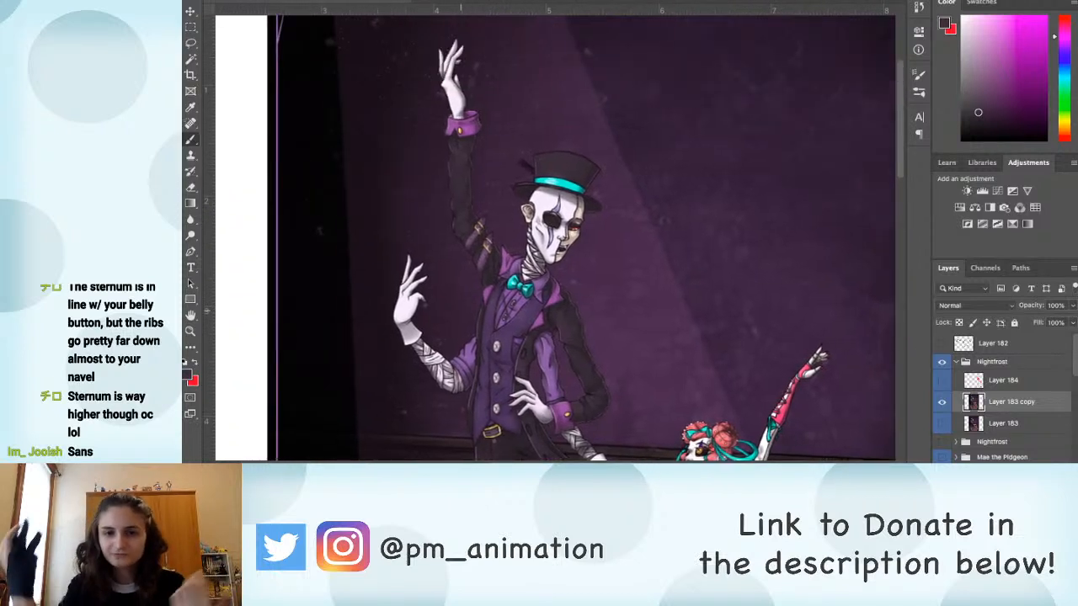
scroll(556, 238, down, 5)
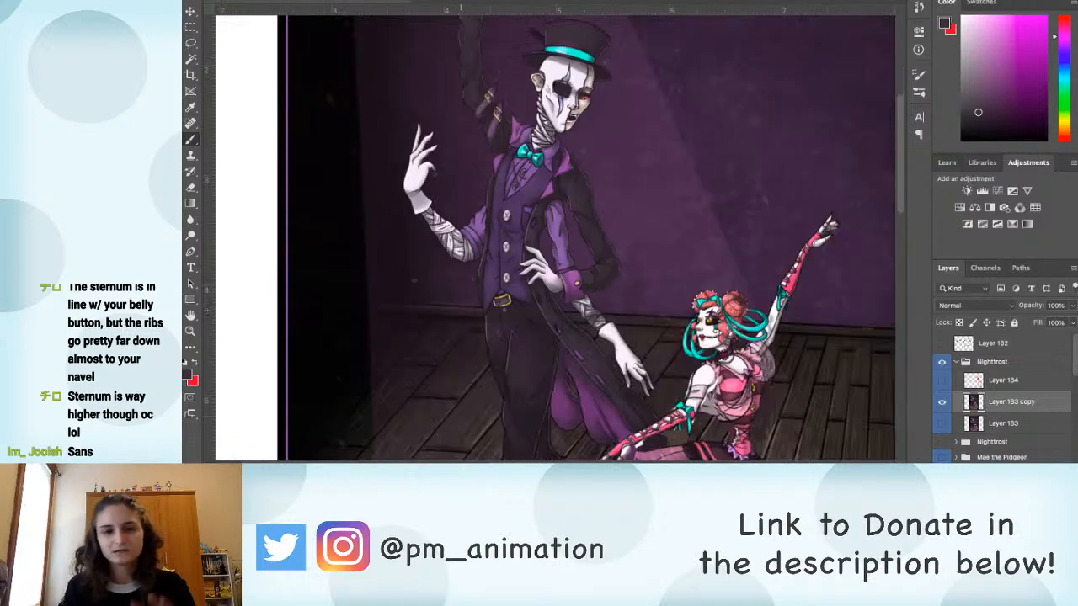
scroll(461, 238, down, 3)
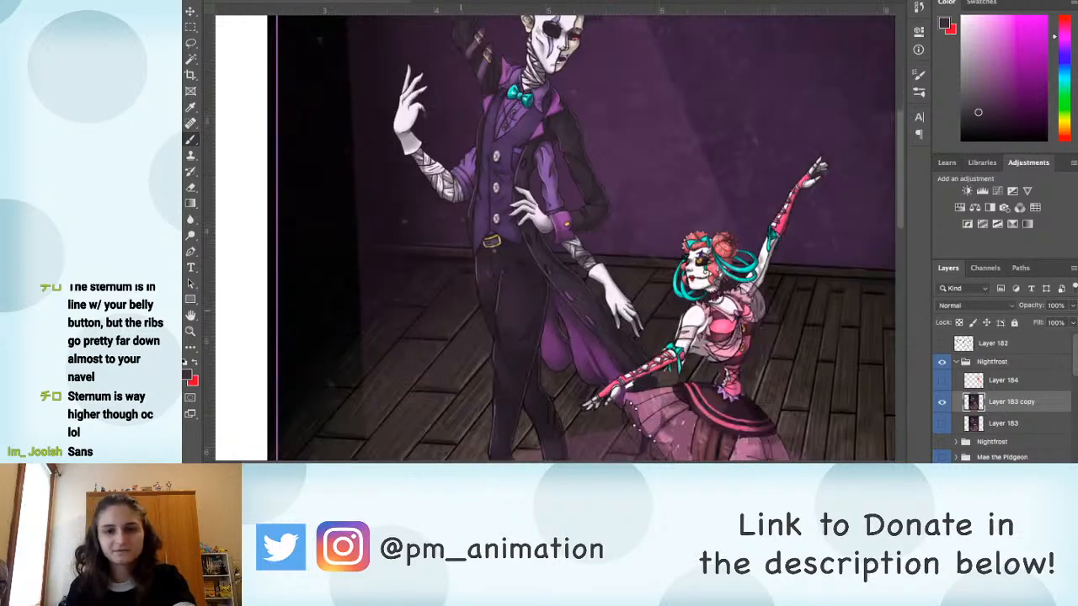
scroll(461, 312, down, 1)
alt+click(553, 168)
drag(554, 173, 554, 155)
alt+click(553, 187)
alt+click(557, 199)
scroll(554, 199, up, 2)
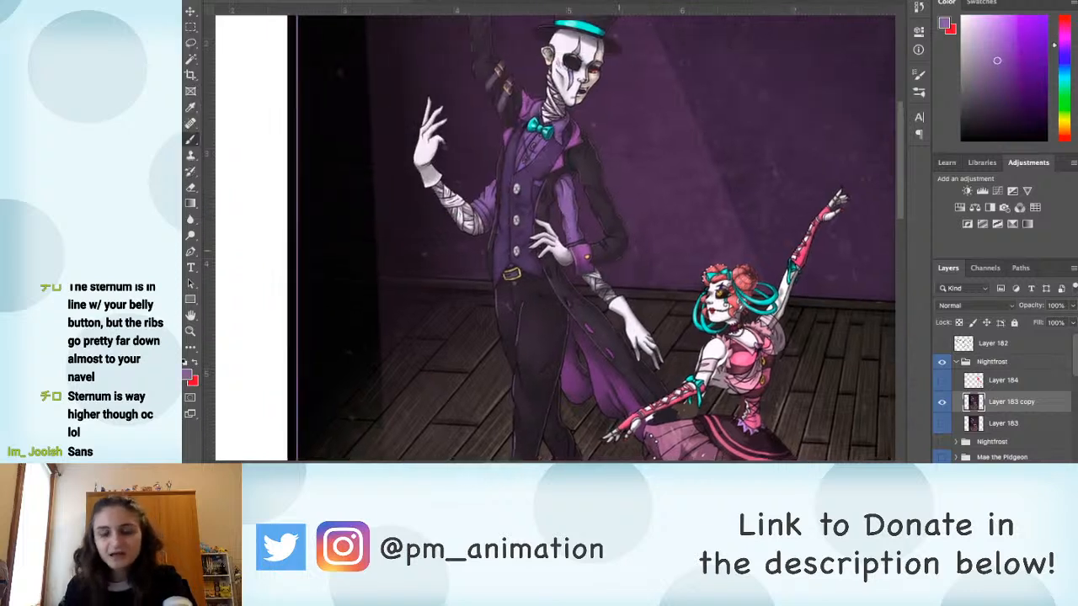
key(l)
mouse_move(591, 142)
mouse_down()
mouse_move(578, 160)
mouse_move(600, 240)
mouse_move(574, 244)
mouse_move(590, 143)
mouse_up()
key(super+d)
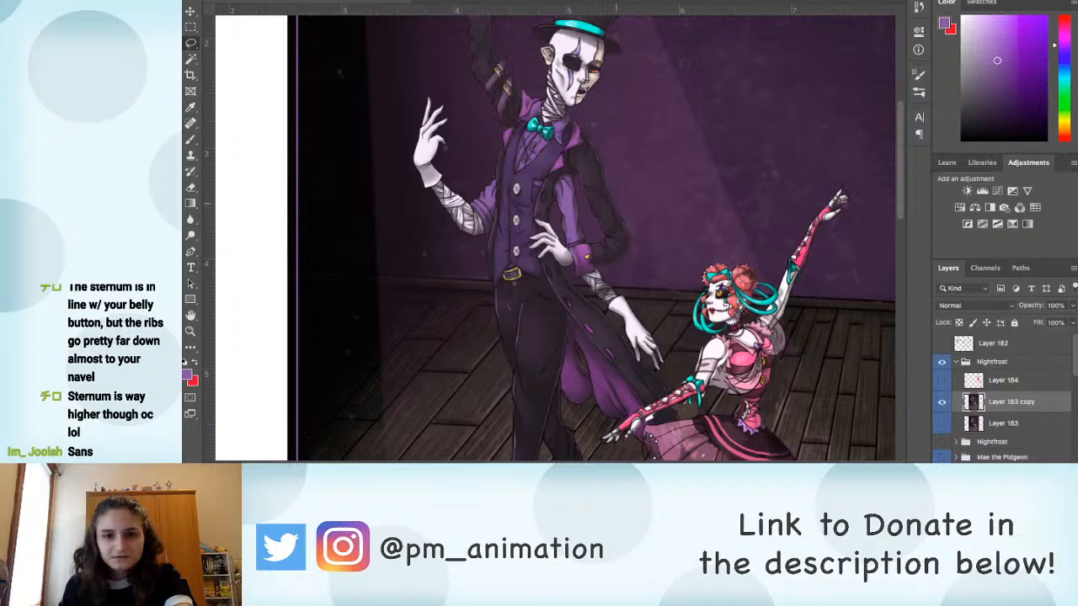
mouse_move(629, 221)
mouse_down()
mouse_move(597, 143)
mouse_move(603, 239)
mouse_move(627, 219)
mouse_up()
key(super+d)
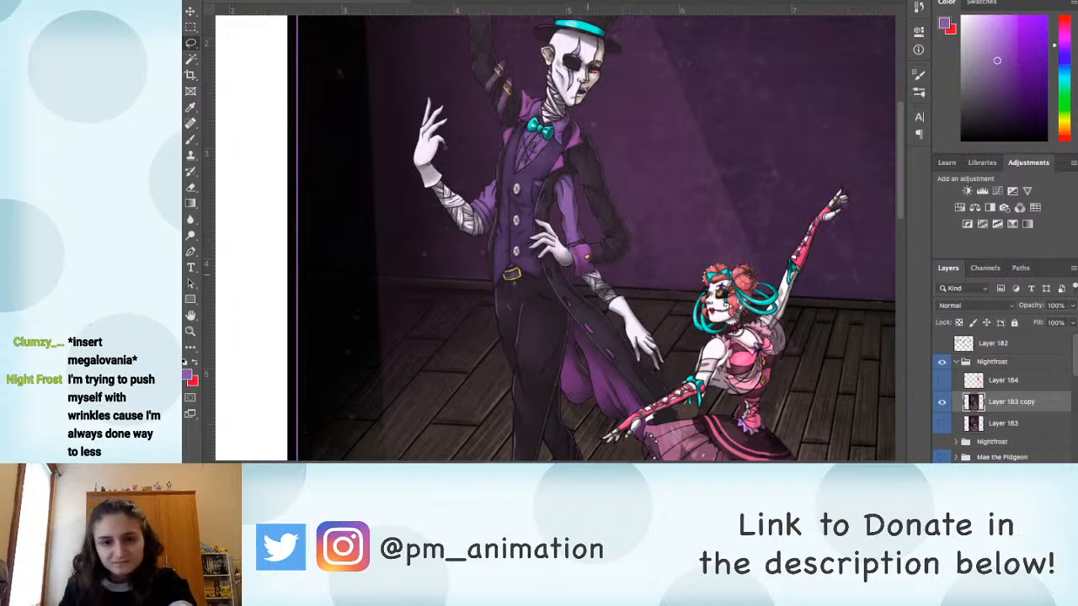
Step: Select the man's bent forearm and hand, rotate them slightly downward, stretch them towards his waist, and deselect
mouse_move(607, 268)
mouse_down()
mouse_move(631, 253)
mouse_move(616, 235)
mouse_move(594, 242)
mouse_move(540, 221)
mouse_move(529, 235)
mouse_up()
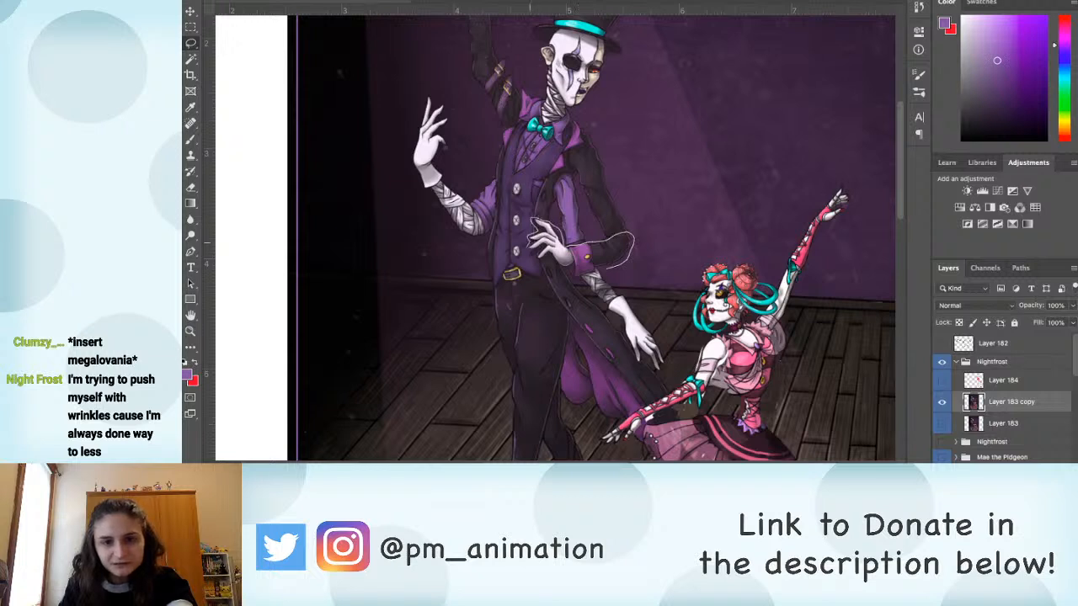
key(q)
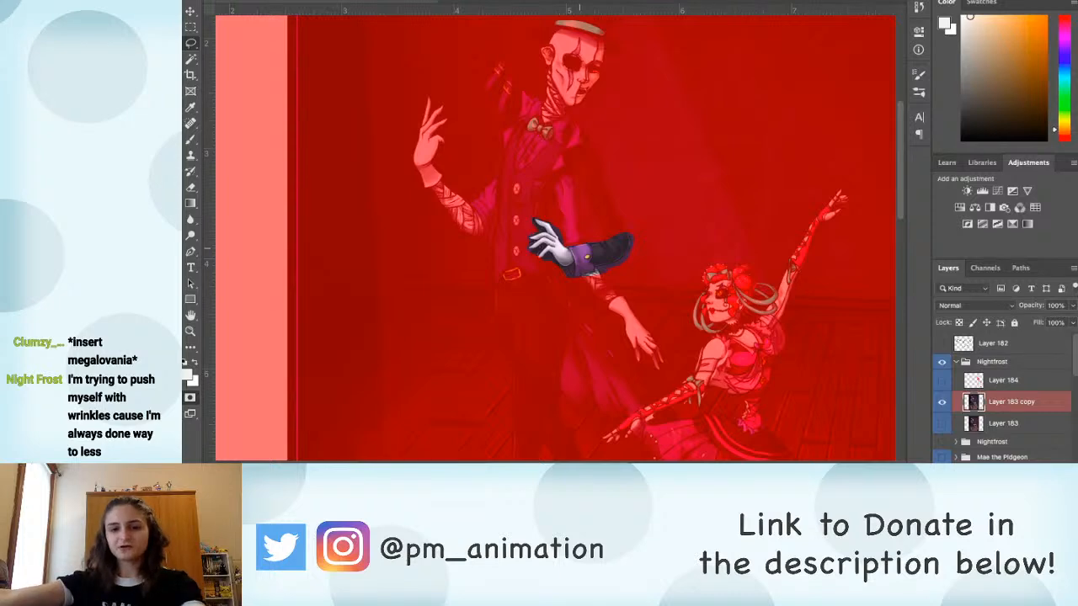
key(q)
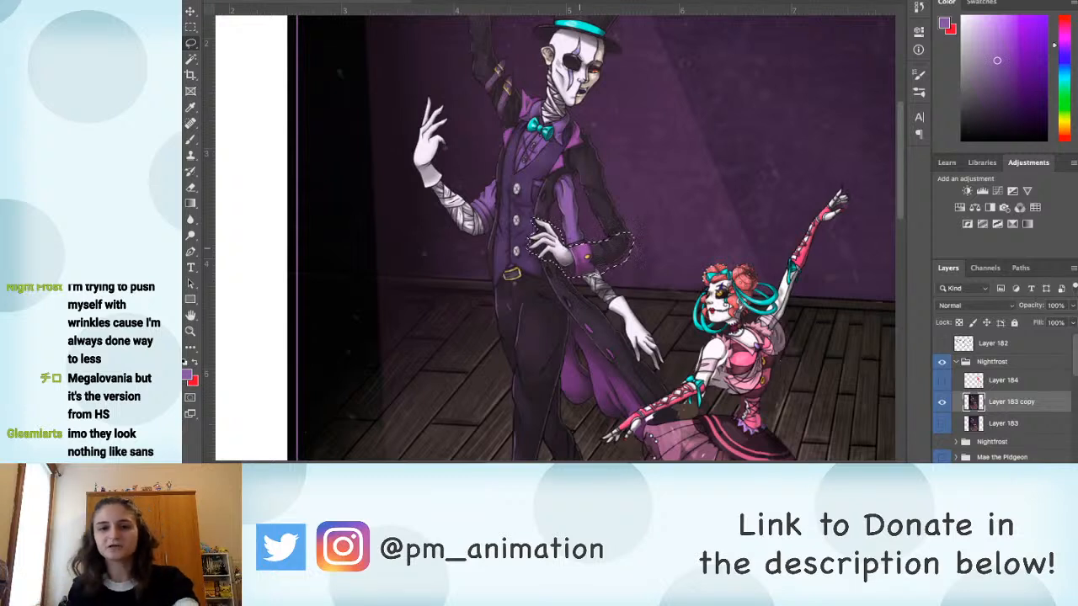
key(ctrl+t)
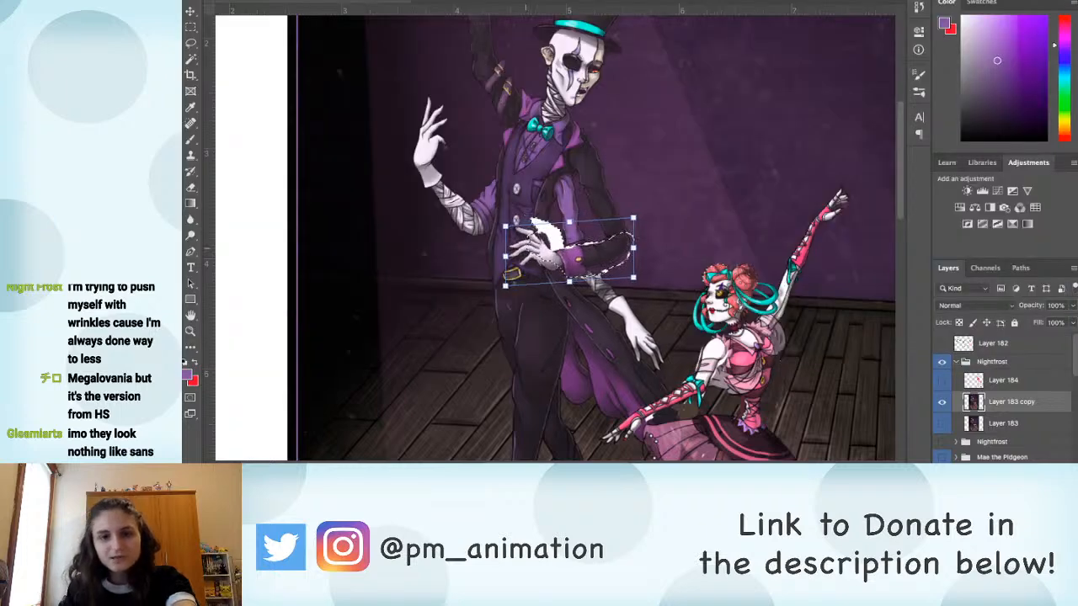
drag(503, 256, 497, 255)
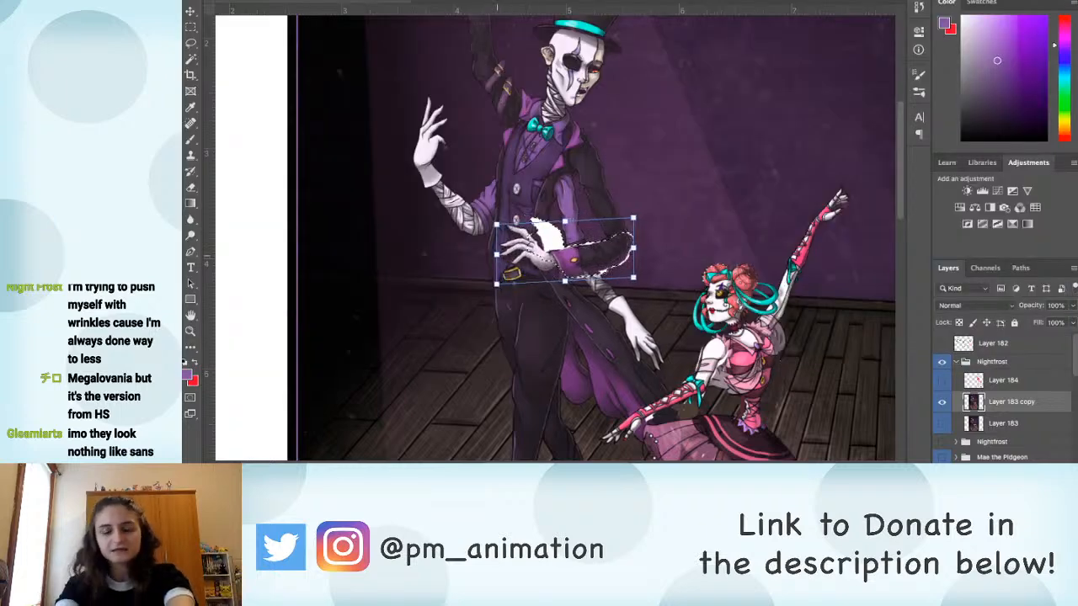
key(Return)
key(ctrl+d)
Step: Paint over the white gaps above the man's moved hand and around his elbow with sampled vest, coat and background colours
key(b)
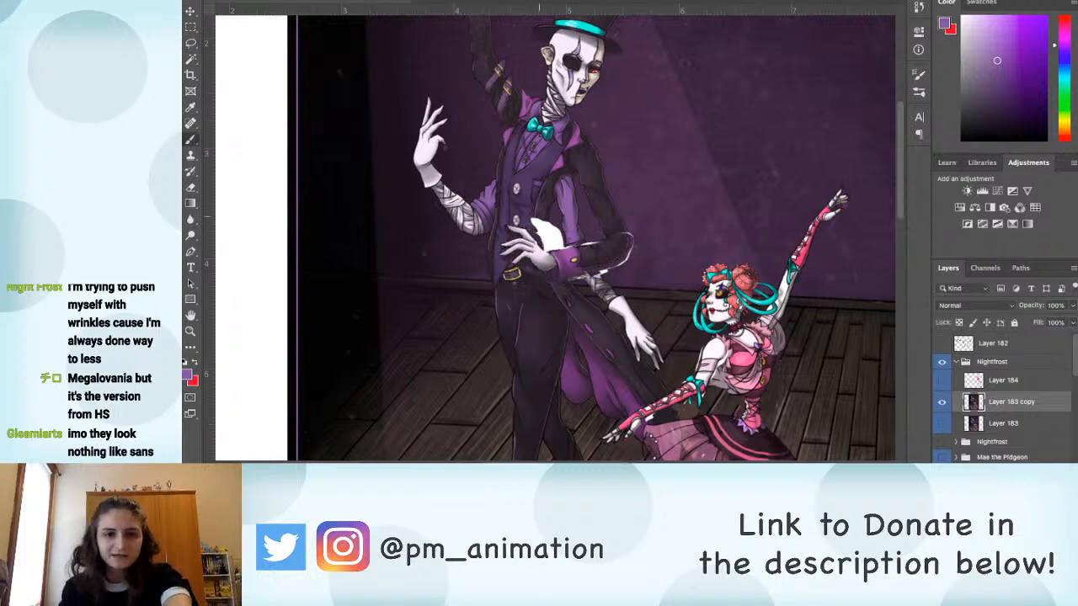
alt+click(541, 211)
mouse_move(537, 222)
mouse_down()
mouse_move(553, 247)
mouse_move(543, 236)
mouse_move(555, 229)
mouse_move(558, 247)
mouse_up()
alt+click(555, 222)
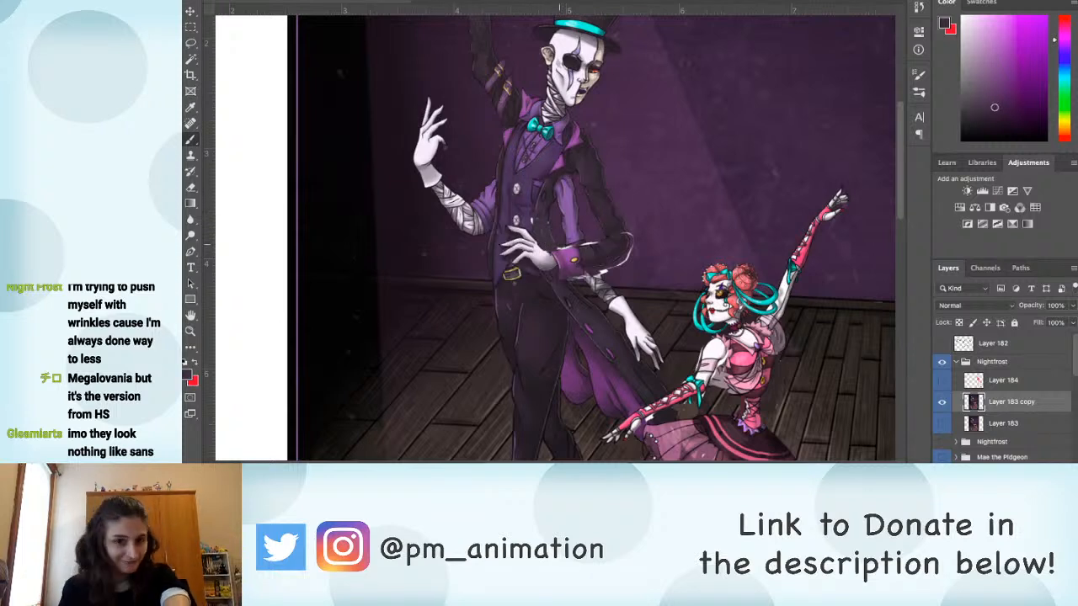
alt+click(590, 237)
alt+click(637, 241)
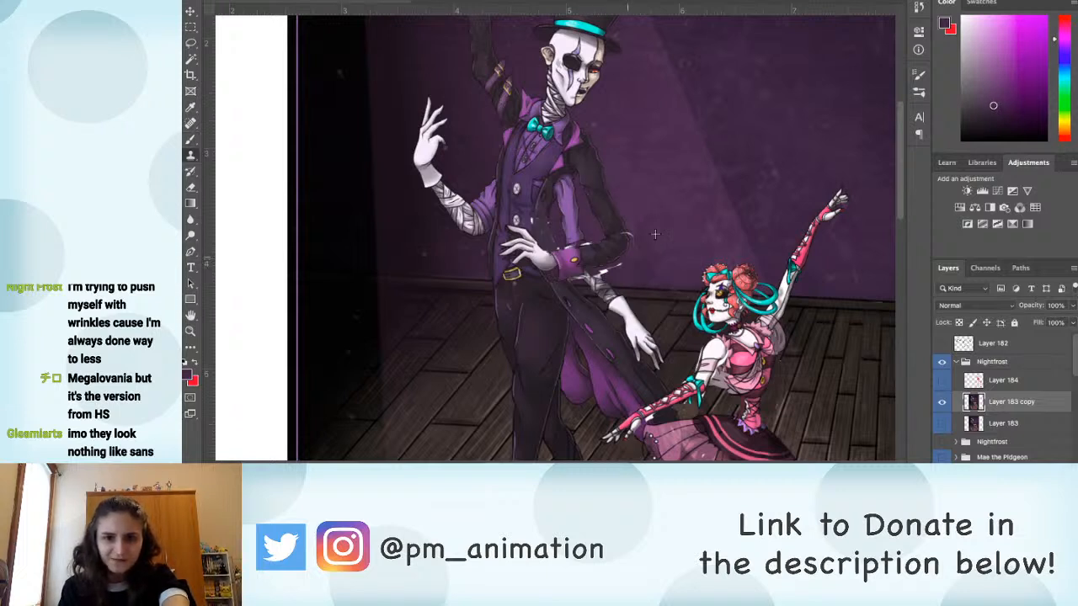
Step: Touch up the remaining white edges beneath the man's cuff and at his elbow with sampled bandage, coat and background colours
key(b)
alt+click(590, 280)
drag(594, 272, 596, 272)
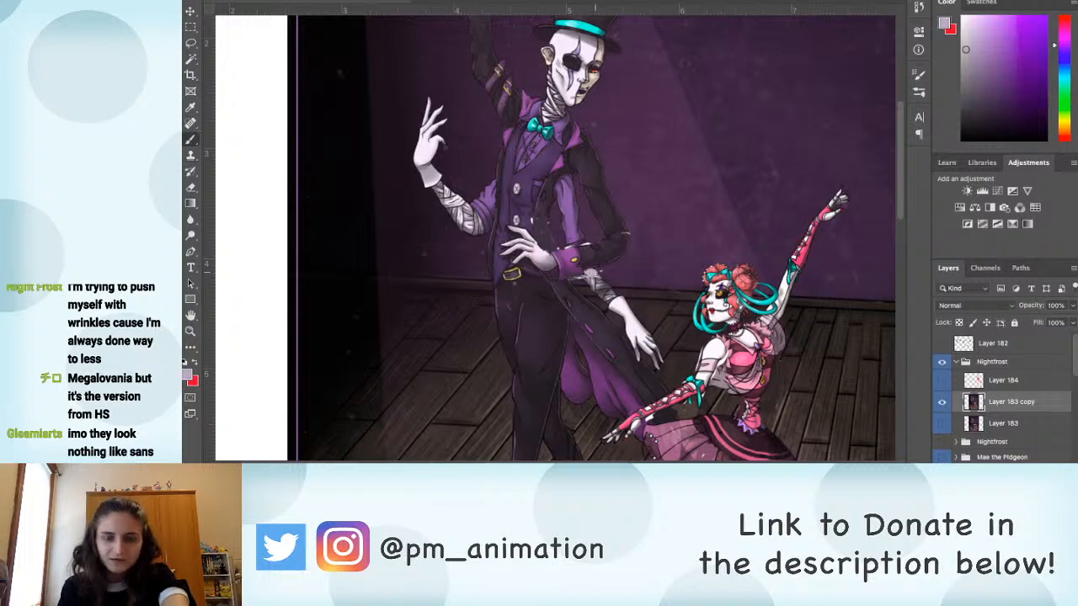
alt+click(588, 283)
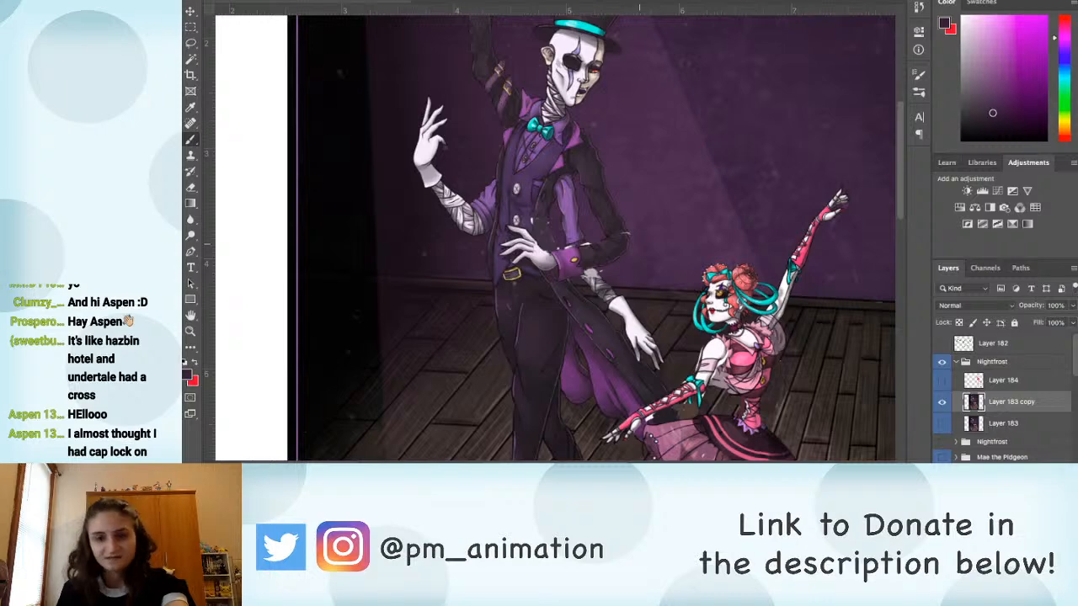
alt+click(639, 240)
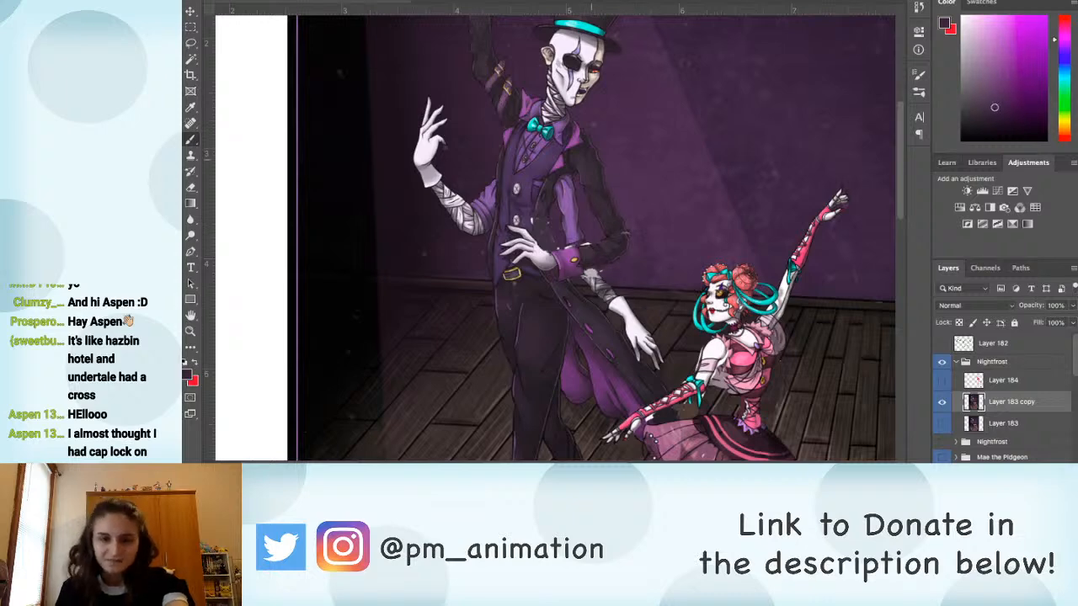
drag(592, 159, 617, 254)
alt+click(592, 330)
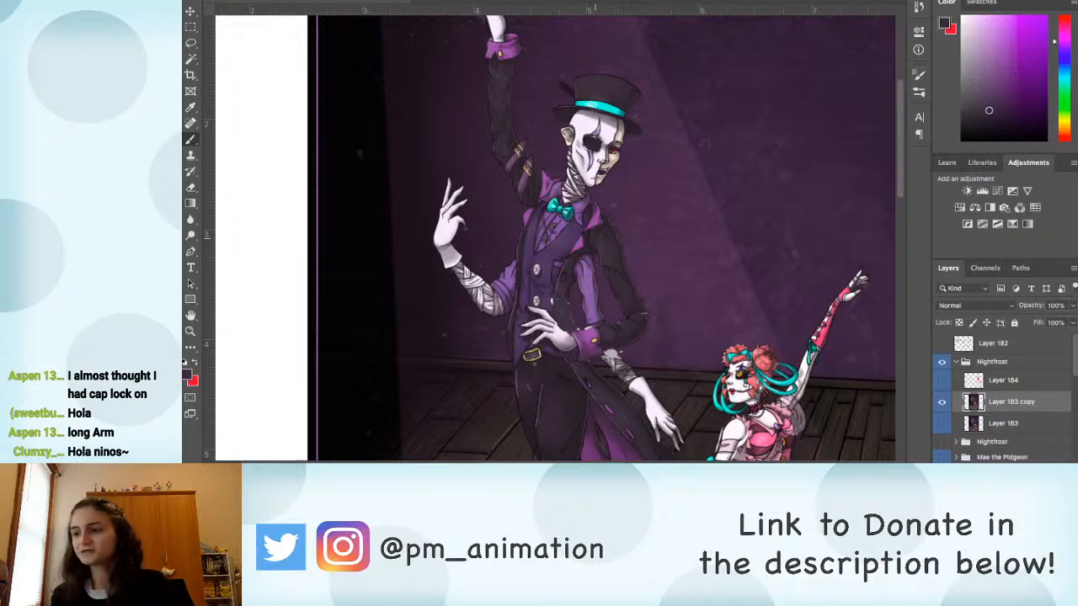
Step: Touch up the man's vest and coat opening beside the inner sleeve with sampled purple tones
drag(455, 180, 393, 157)
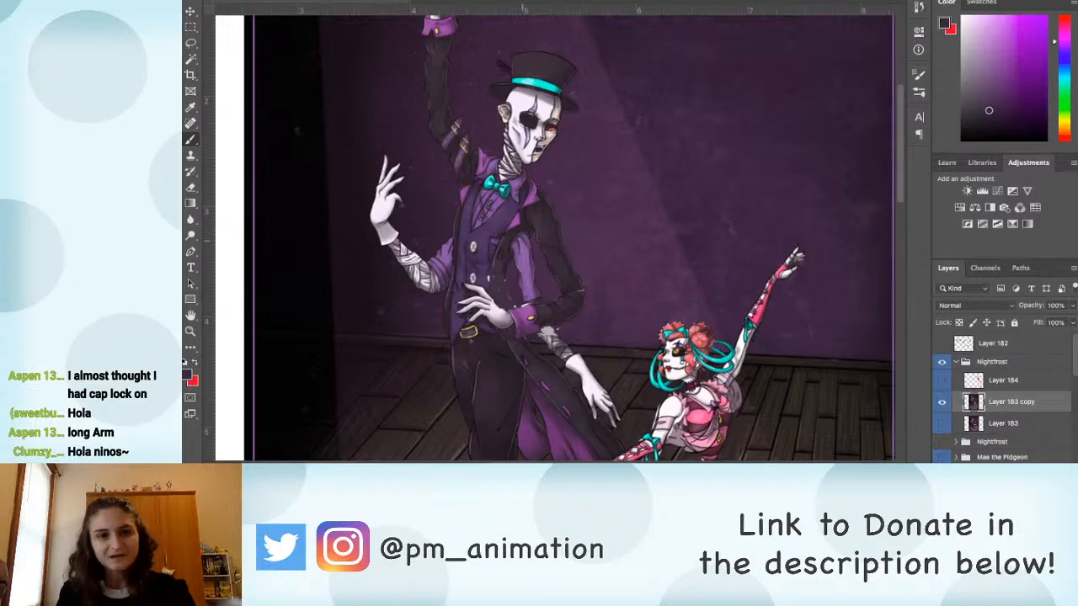
scroll(535, 298, down, 4)
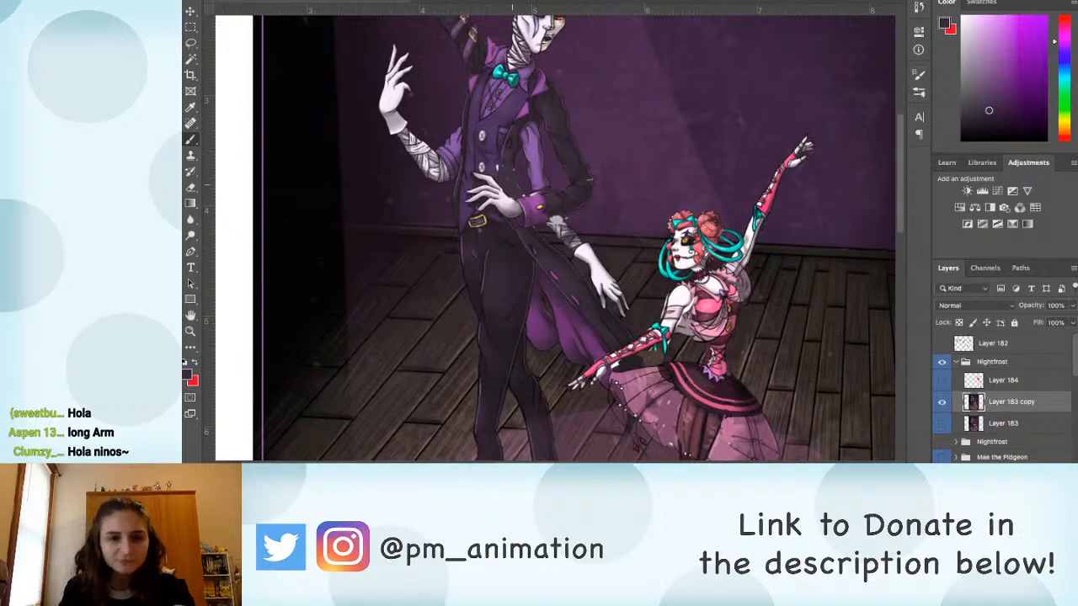
alt+click(494, 165)
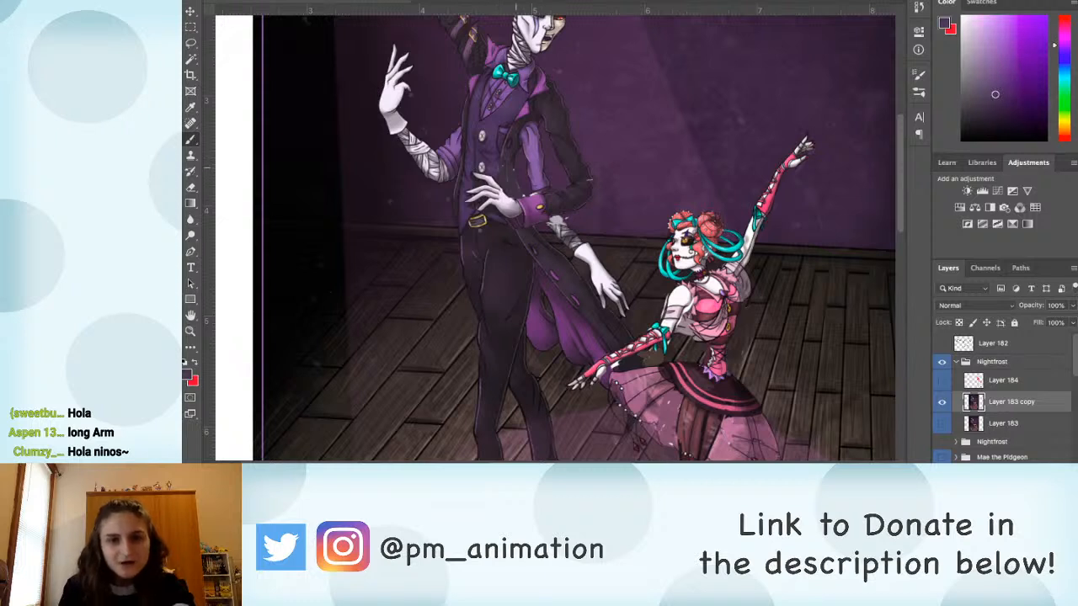
drag(517, 167, 528, 192)
alt+click(511, 176)
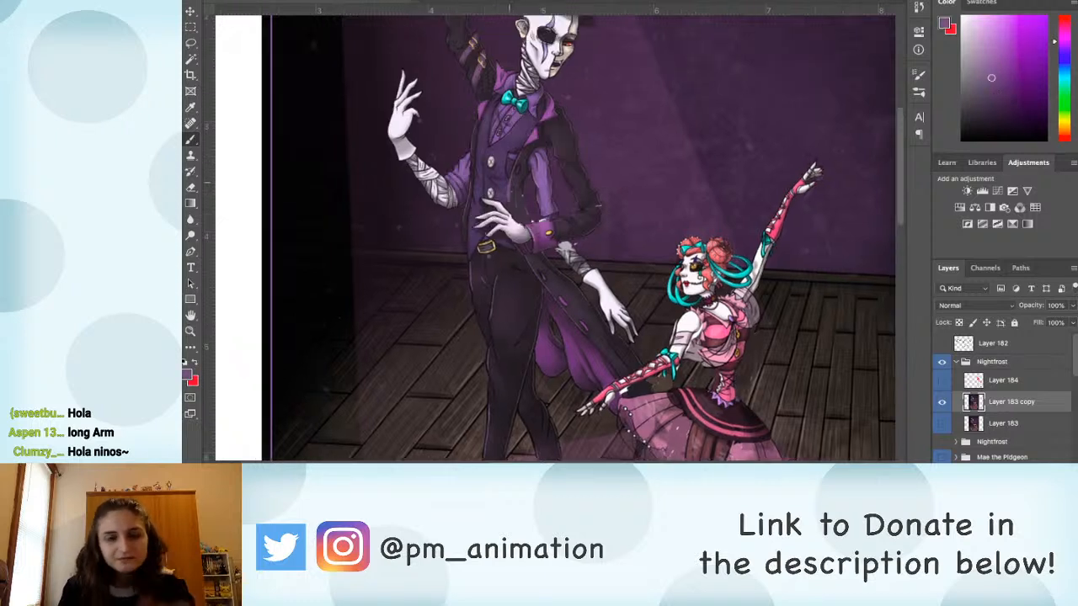
Step: Select the man's front shoe, rotate it slightly inward beneath the trouser hem, and deselect
drag(575, 360, 600, 154)
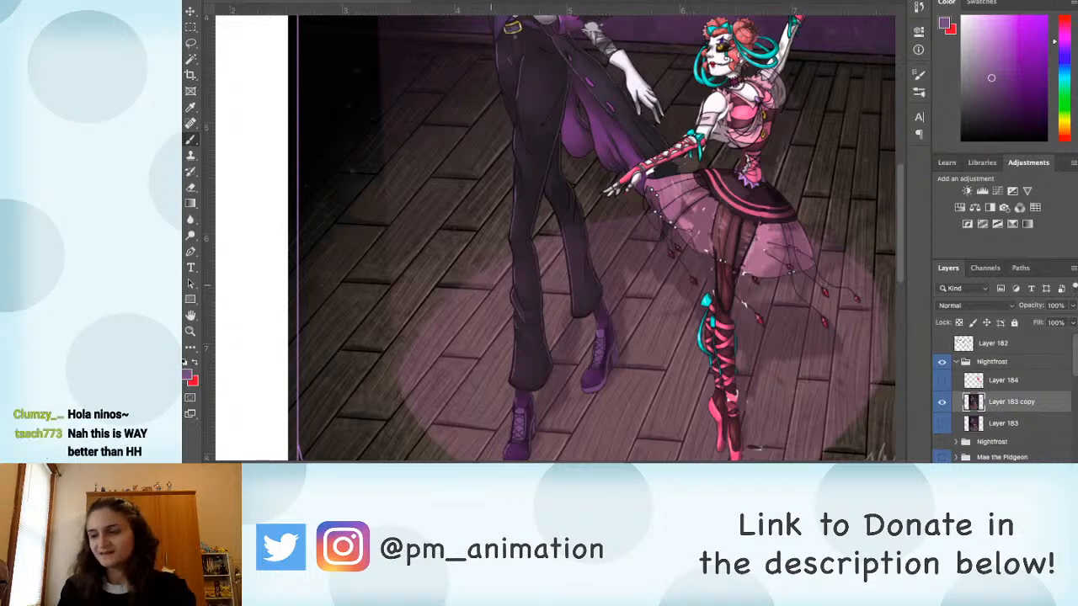
mouse_move(537, 412)
mouse_down()
mouse_move(472, 283)
mouse_move(475, 383)
mouse_move(485, 315)
mouse_move(462, 308)
mouse_move(453, 366)
mouse_move(490, 313)
mouse_move(484, 294)
mouse_up()
key(l)
key(ctrl+t)
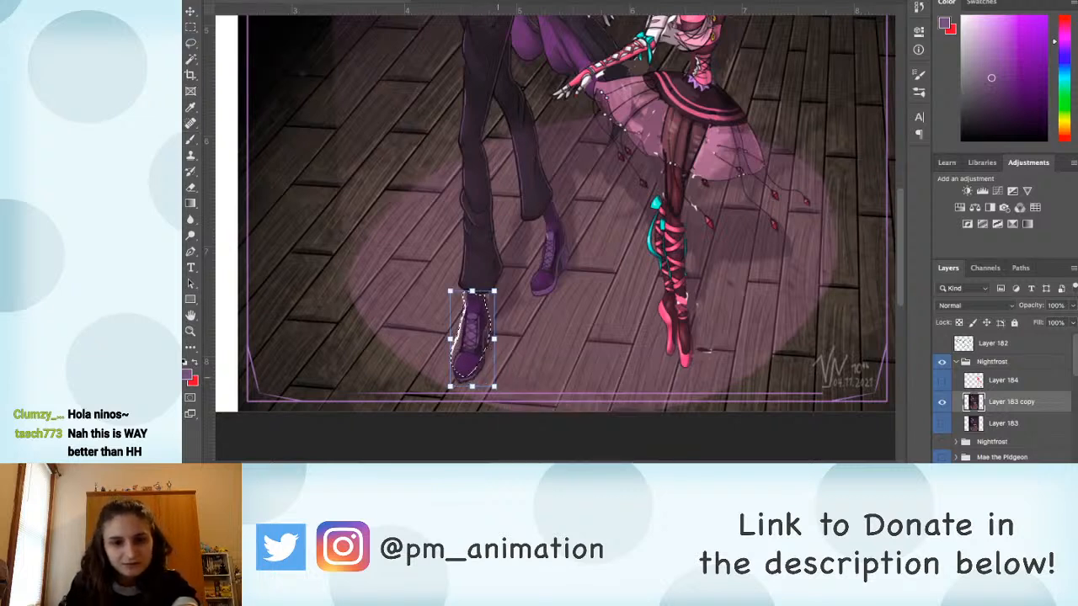
drag(508, 386, 510, 390)
key(Return)
key(ctrl+d)
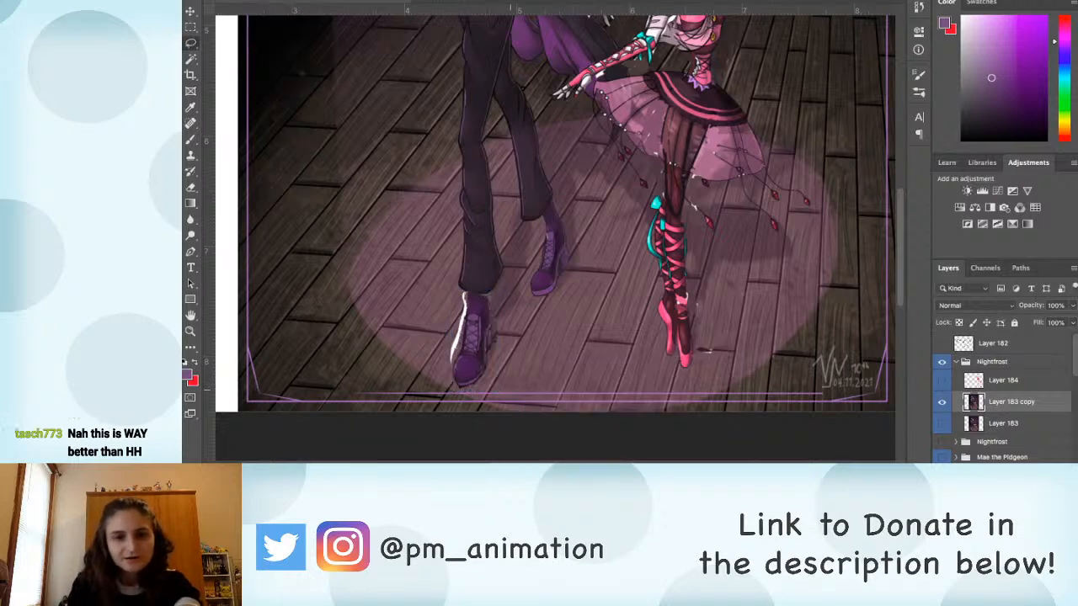
Step: Paint over the white gap beside the man's front shoe with the sampled floor colour
key(b)
key(s)
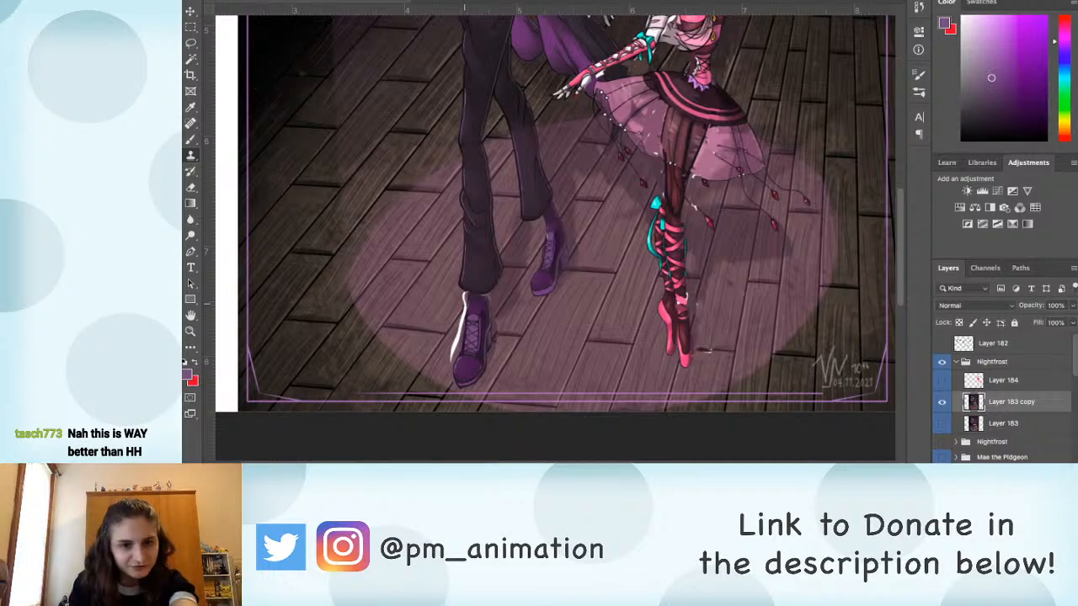
key(b)
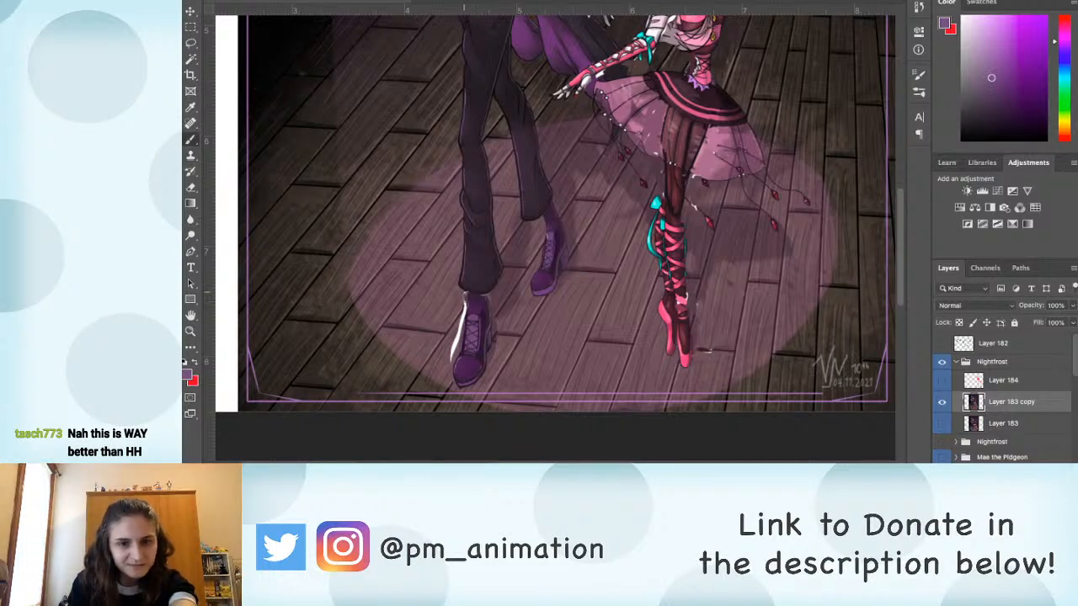
alt+click(460, 300)
drag(464, 311, 451, 352)
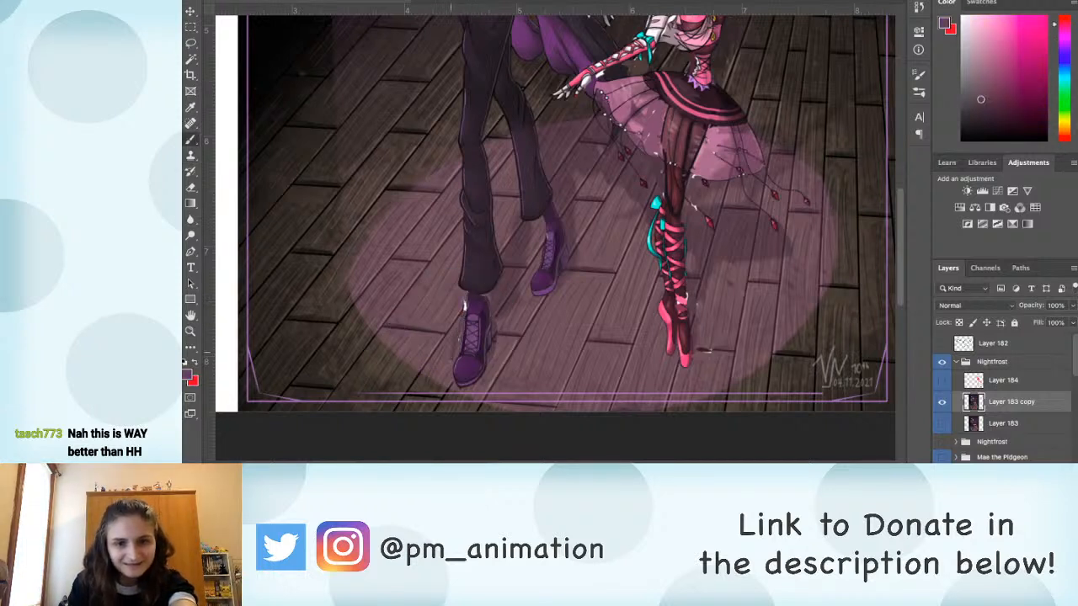
alt+click(455, 311)
alt+click(458, 322)
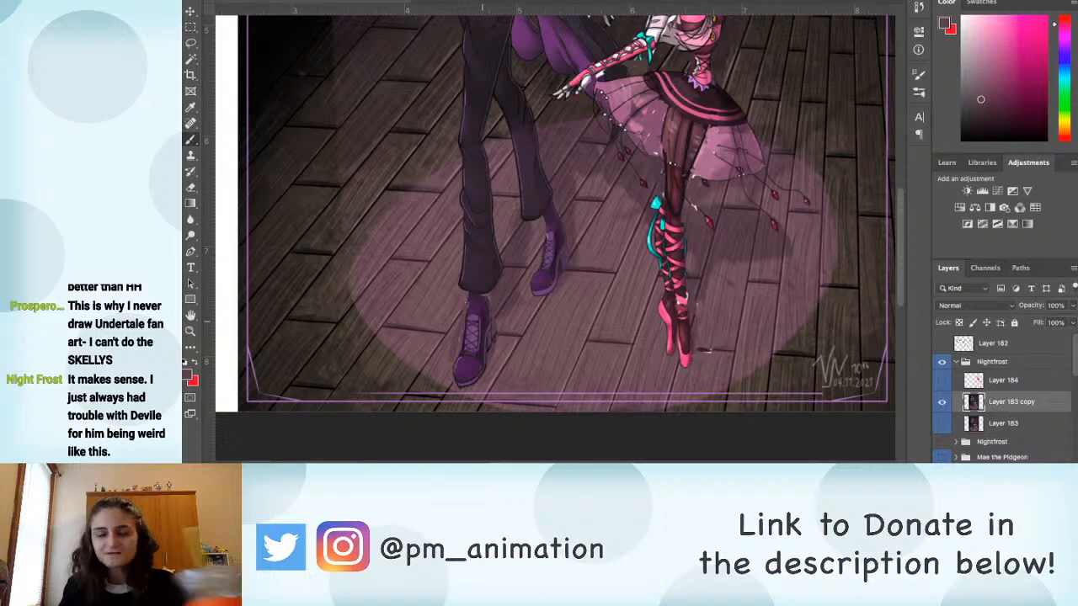
Step: Examine the man's corrected figure from his shoes up to his arms, torso and face
scroll(602, 236, up, 5)
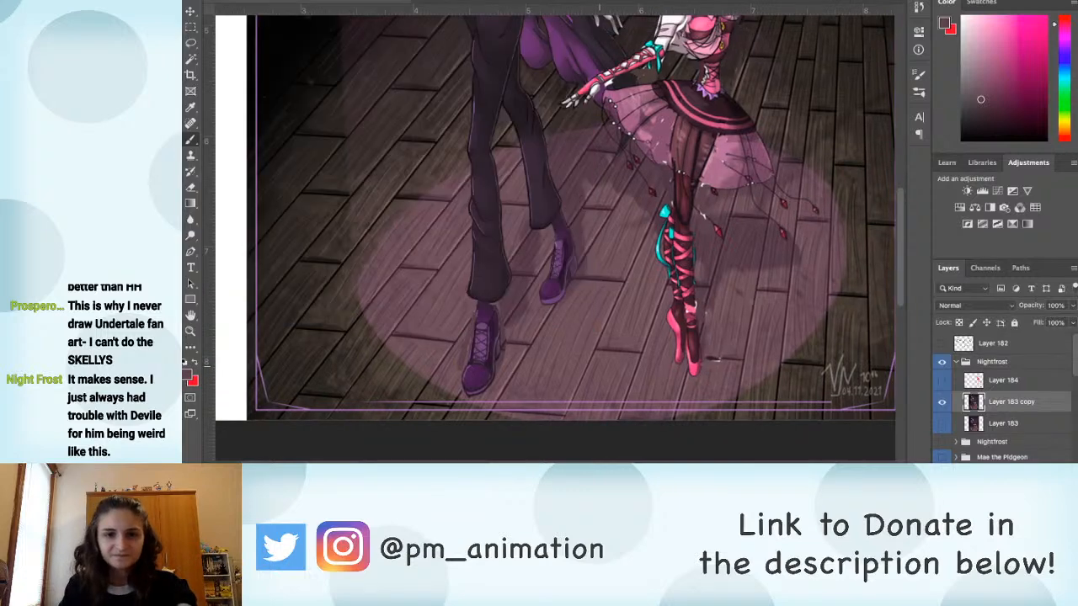
scroll(600, 236, down, 5)
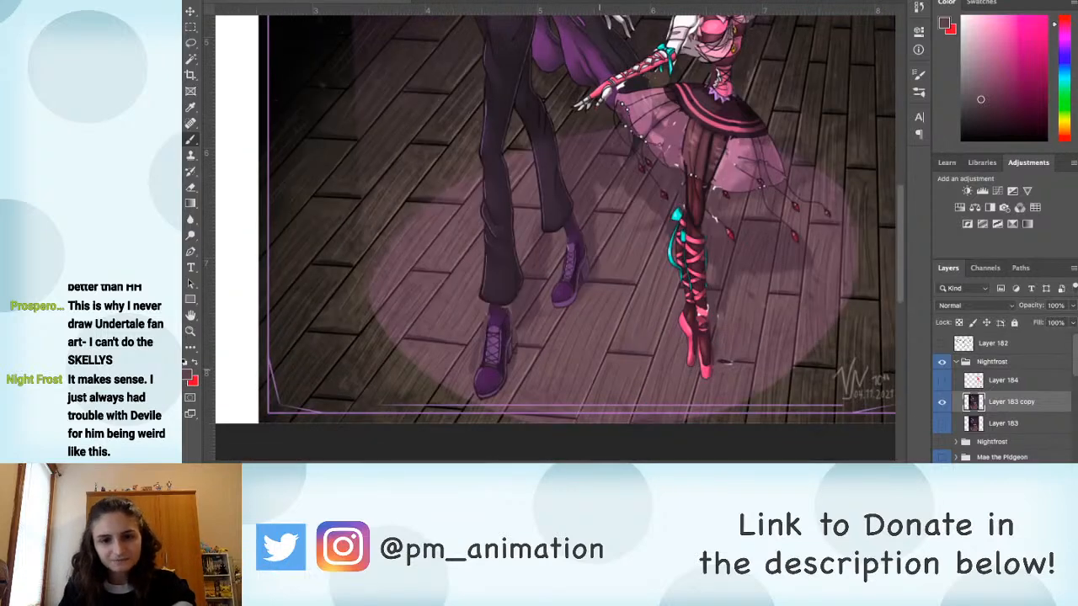
scroll(600, 376, down, 2)
scroll(600, 376, up, 4)
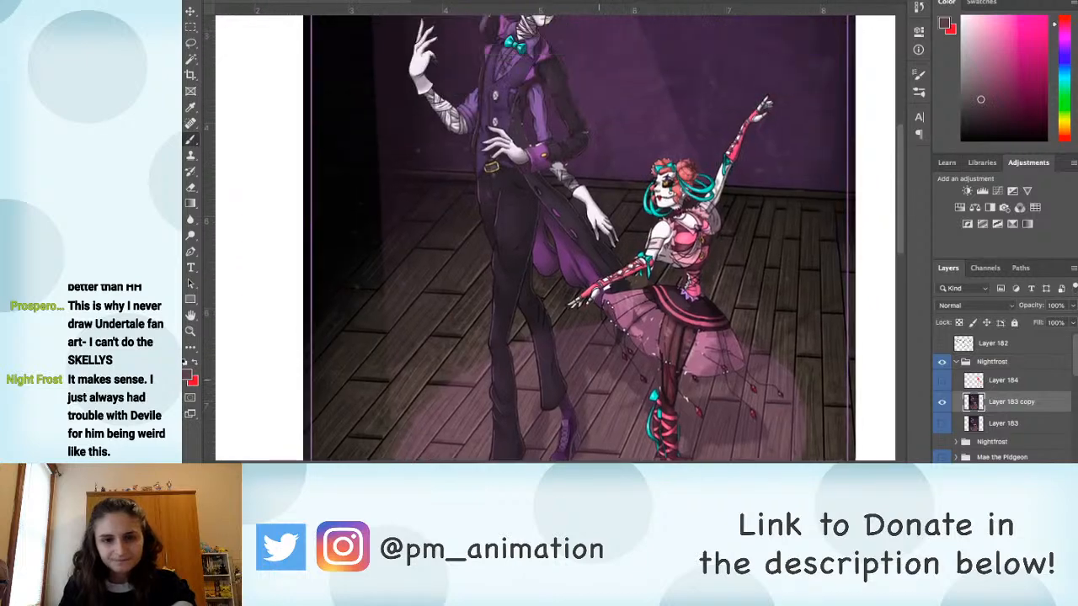
scroll(600, 380, up, 5)
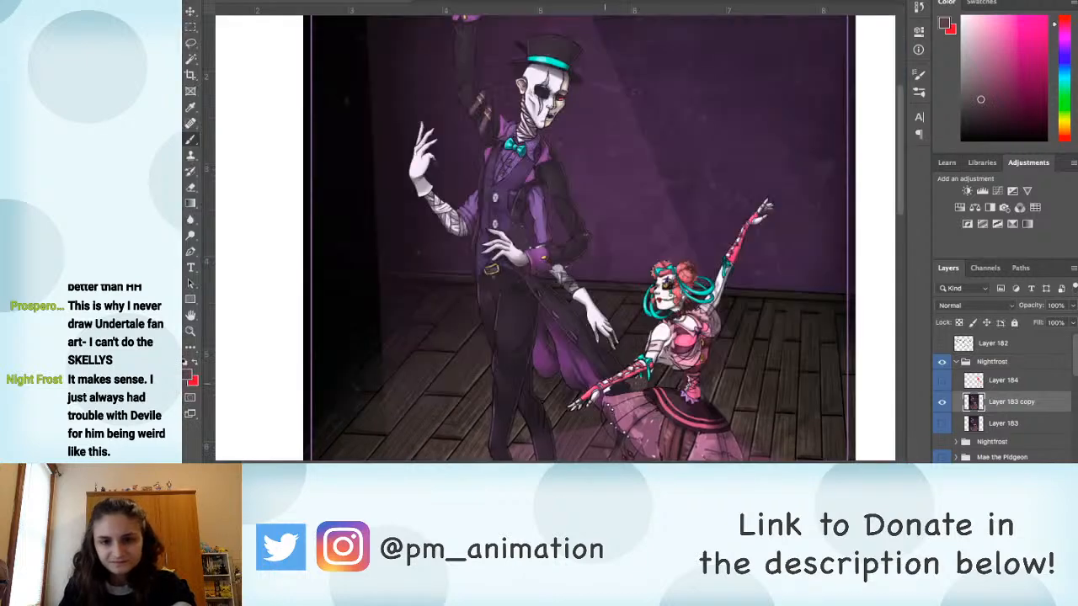
scroll(555, 244, up, 2)
drag(607, 187, 551, 312)
alt+click(474, 178)
key(x)
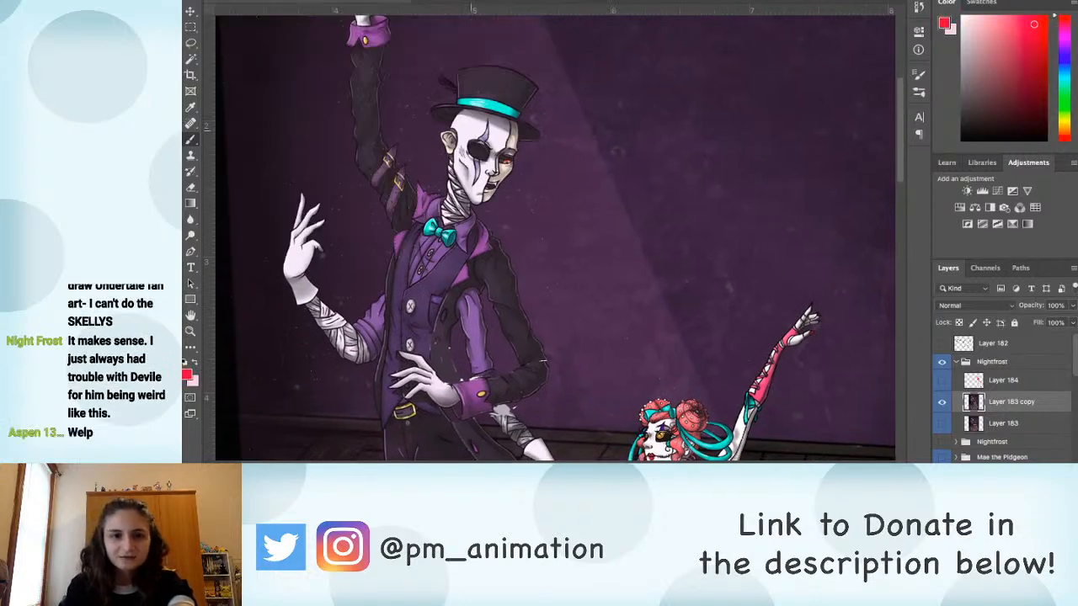
key(super+plus)
key(super+plus)
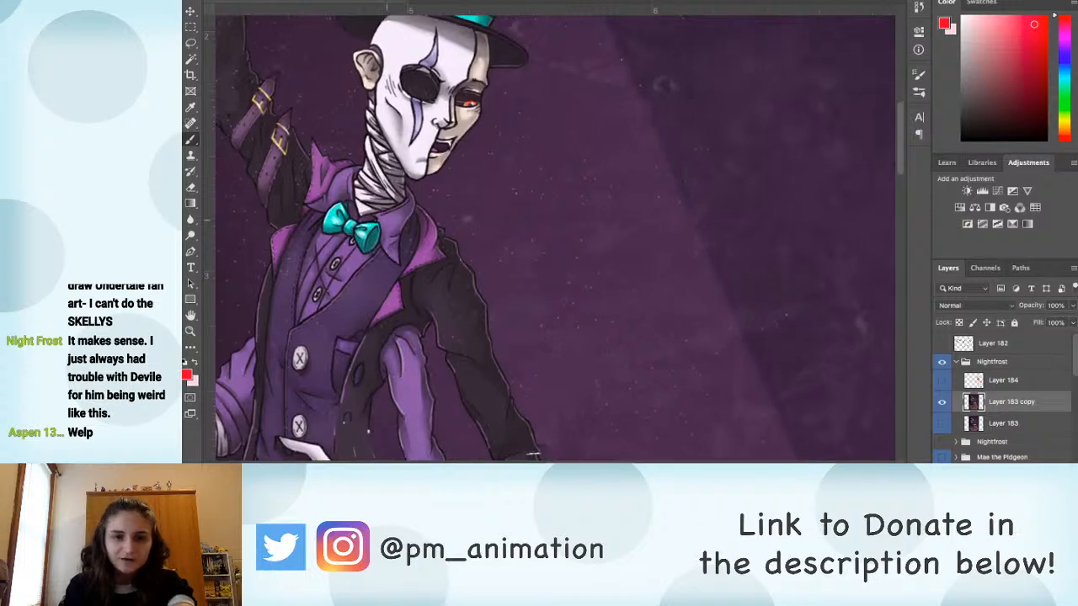
drag(387, 221, 517, 279)
key(super+plus)
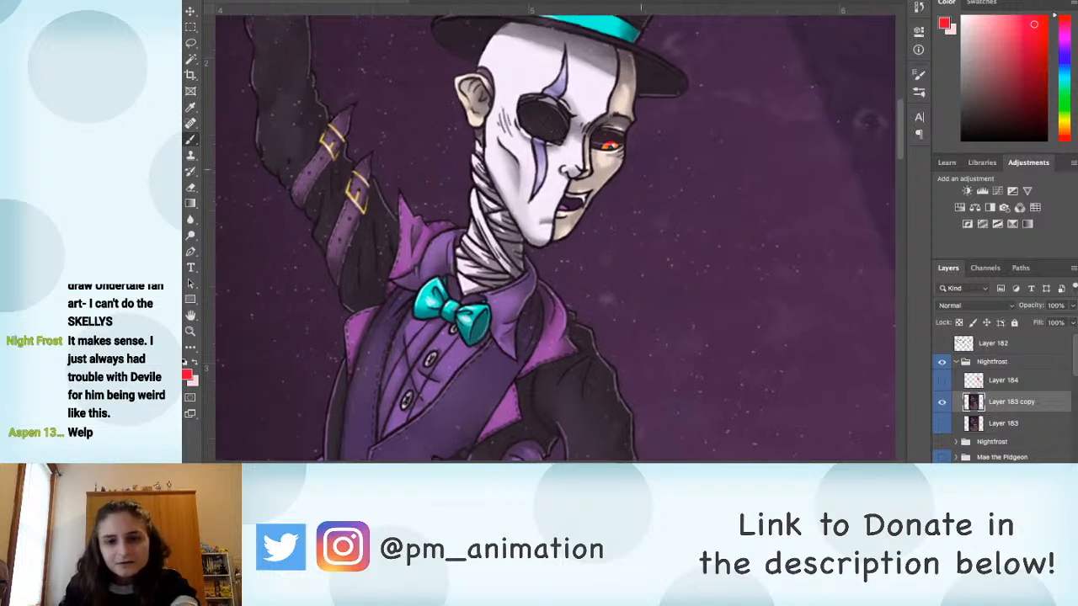
Step: Paint out the stray red dot beside the man's face with the sampled background purple and sample a light grey for the face
key(x)
alt+click(667, 277)
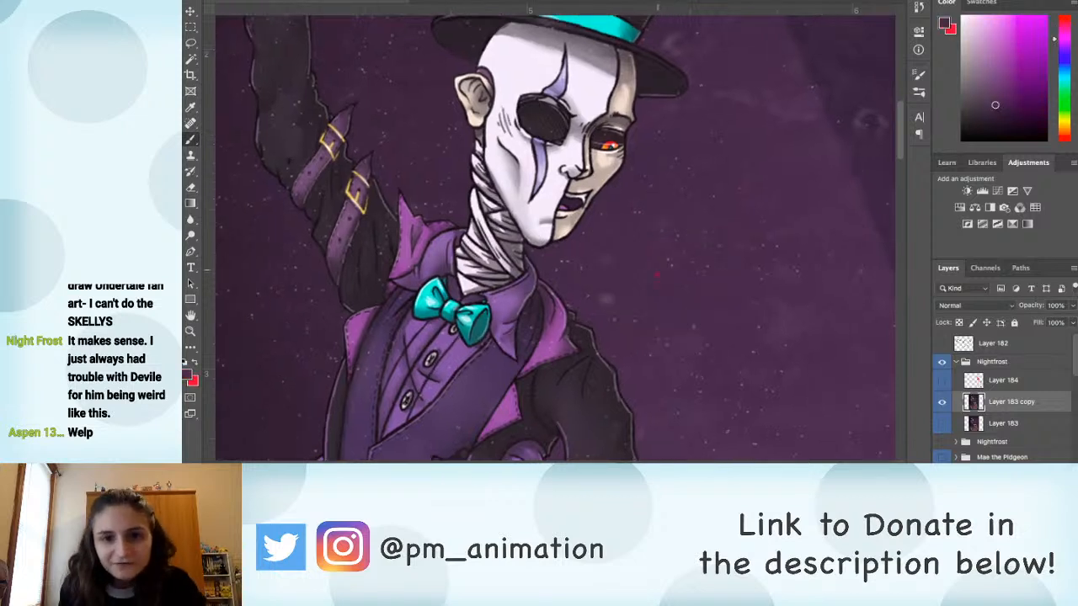
scroll(615, 118, up, 2)
alt+click(623, 119)
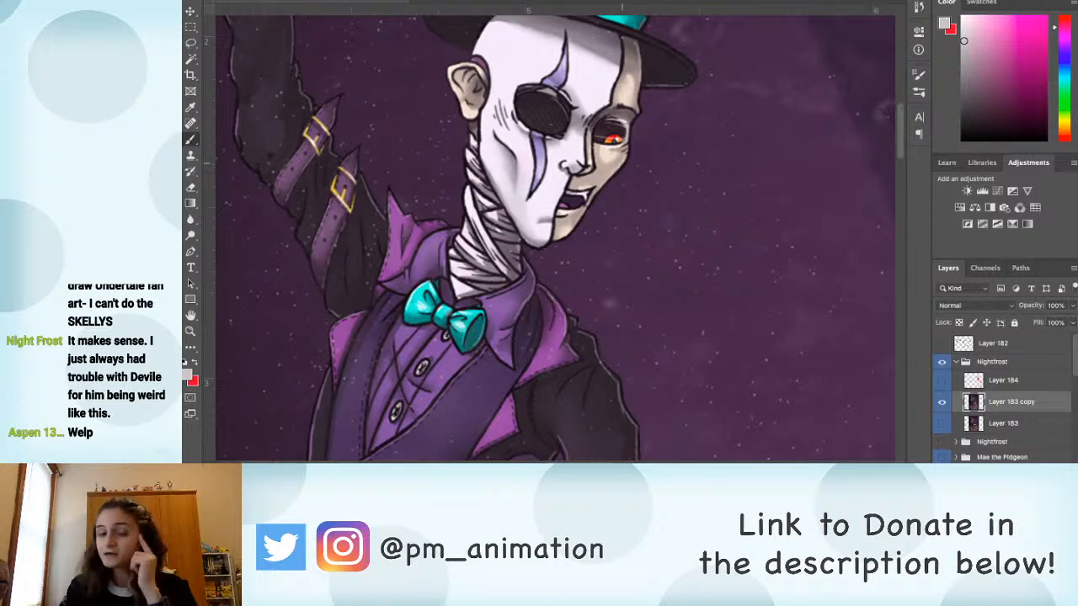
drag(622, 164, 577, 193)
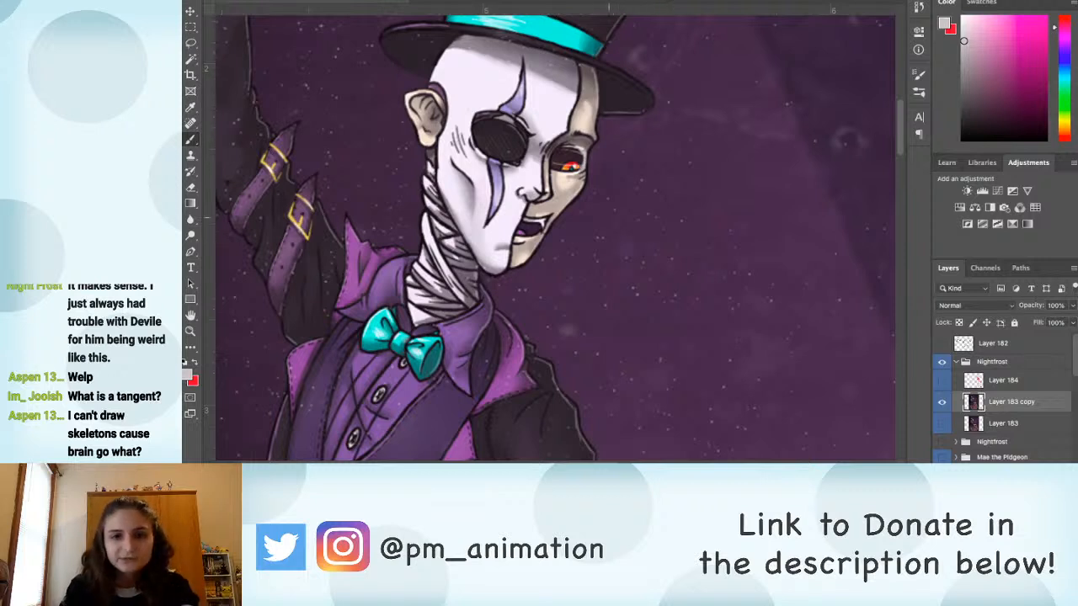
key(x)
drag(628, 165, 662, 258)
mouse_move(642, 205)
mouse_down()
mouse_move(718, 185)
mouse_move(647, 222)
mouse_move(660, 184)
mouse_up()
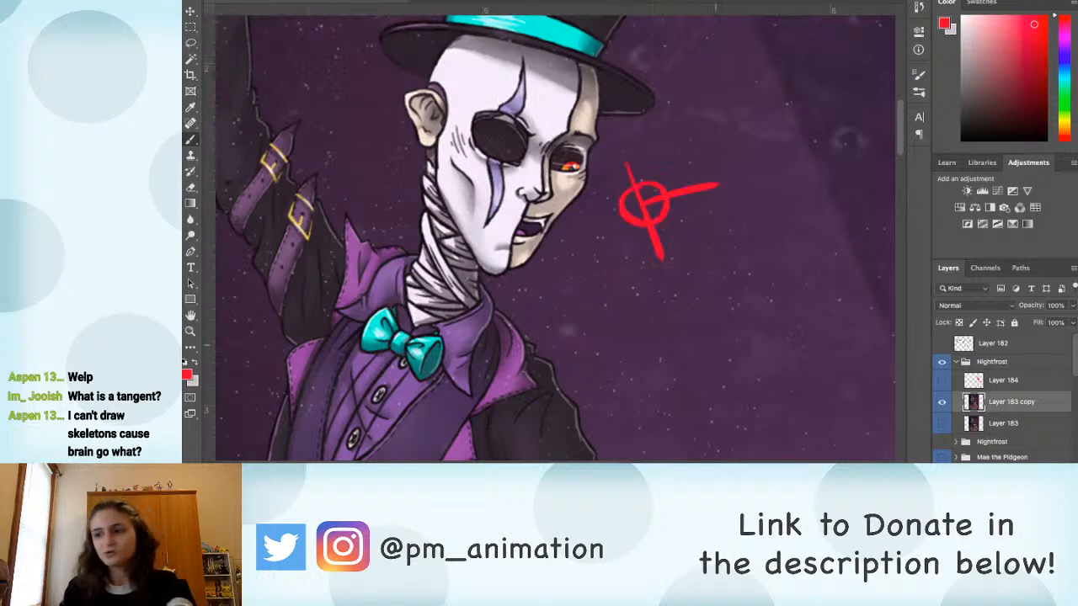
key(ctrl+z)
key(ctrl+z)
key(ctrl+z)
key(ctrl+z)
Step: Touch up the tip of the man's nose with sampled grey and black
drag(406, 266, 523, 166)
drag(587, 258, 584, 224)
drag(561, 268, 558, 220)
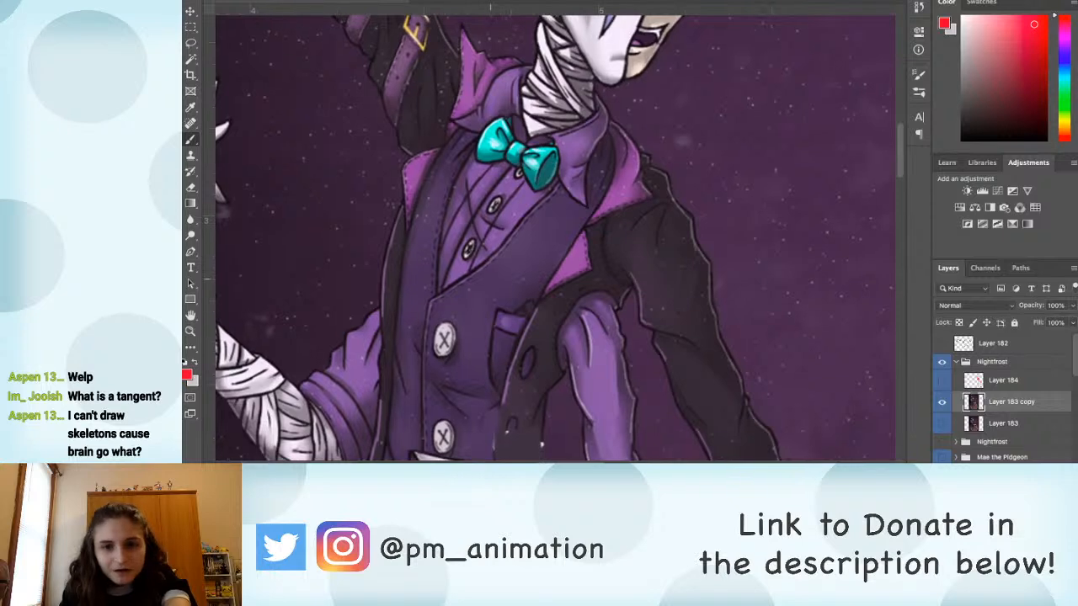
key(x)
drag(665, 220, 583, 426)
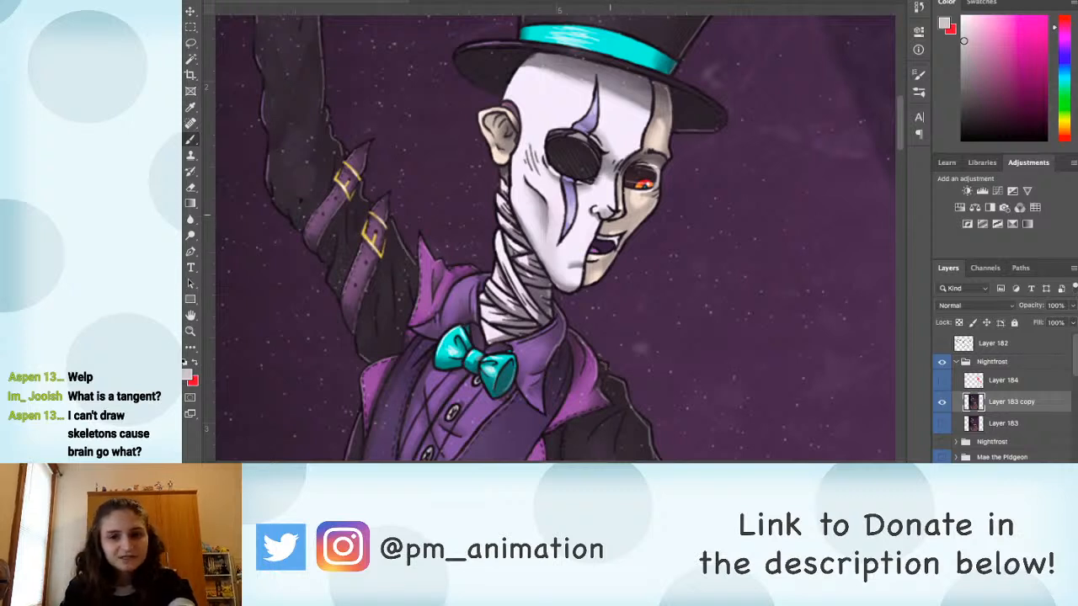
alt+click(598, 220)
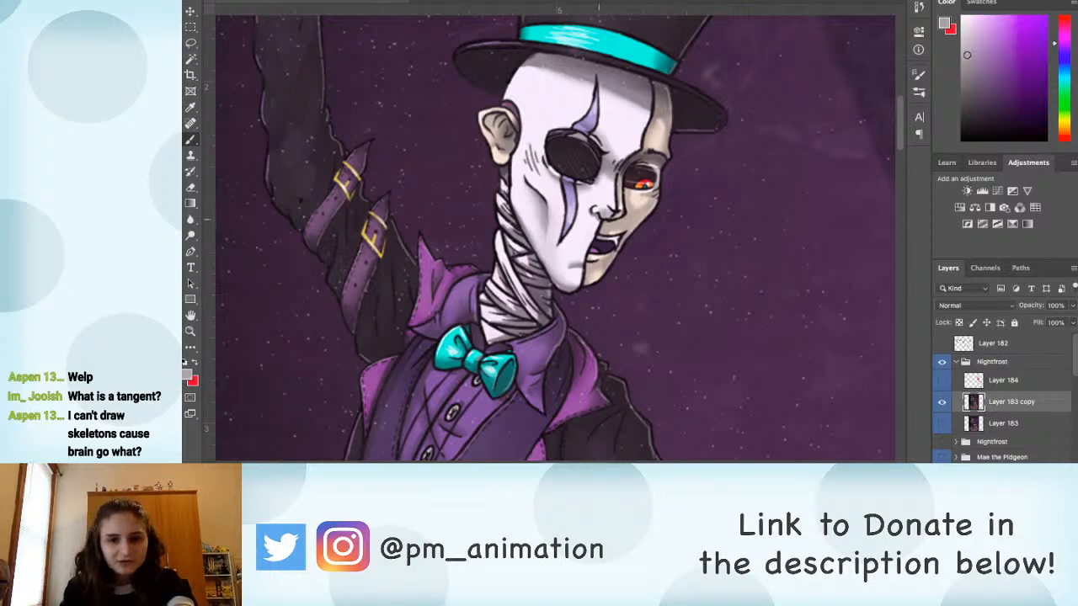
alt+click(596, 217)
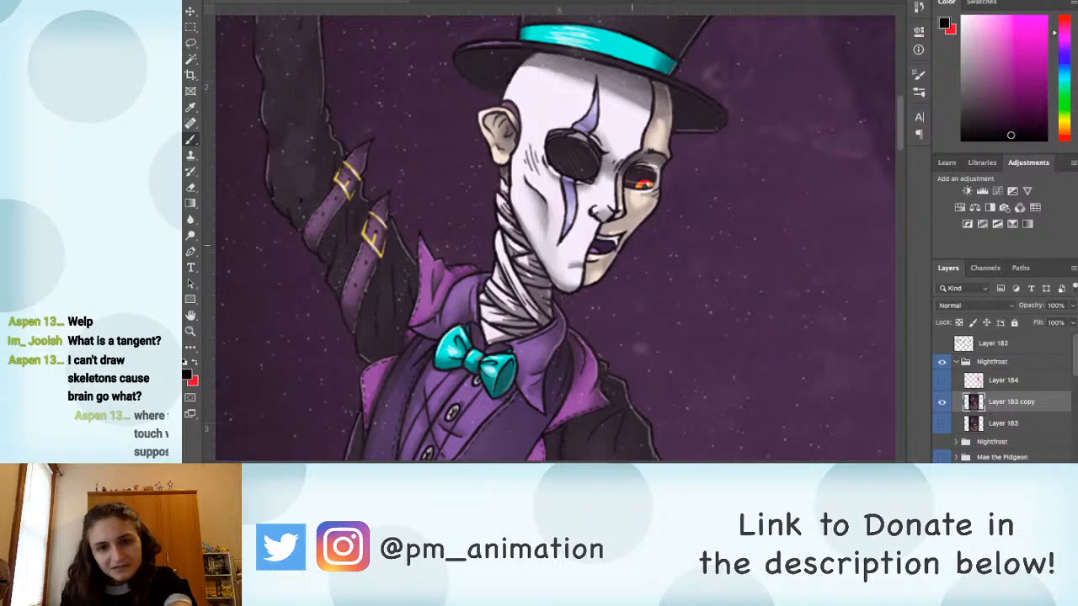
Step: Refine the man's open mouth and fangs with black and off-white
key(d)
key(x)
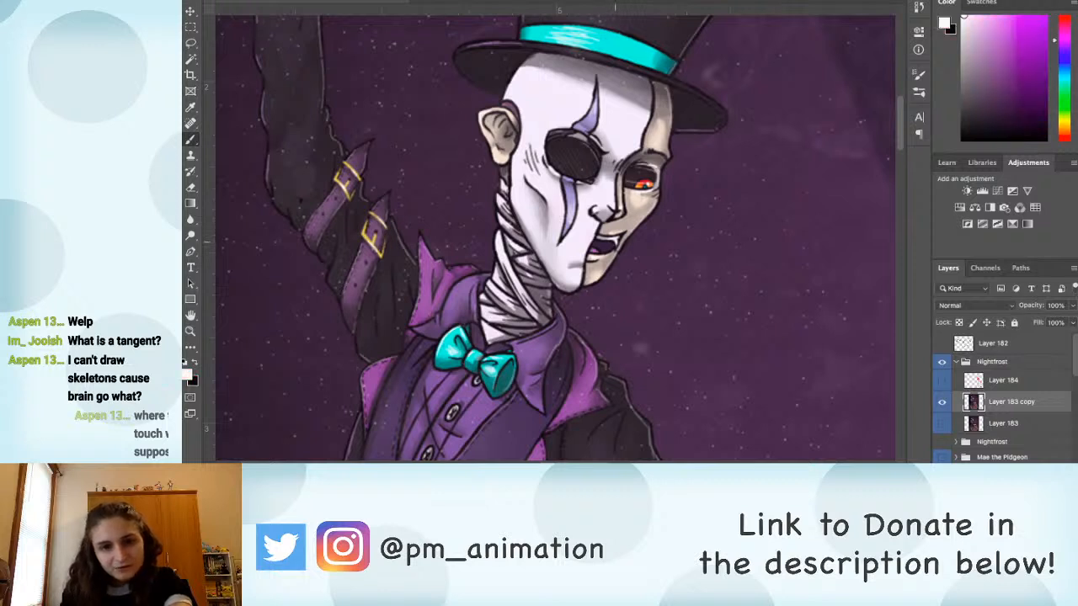
key(x)
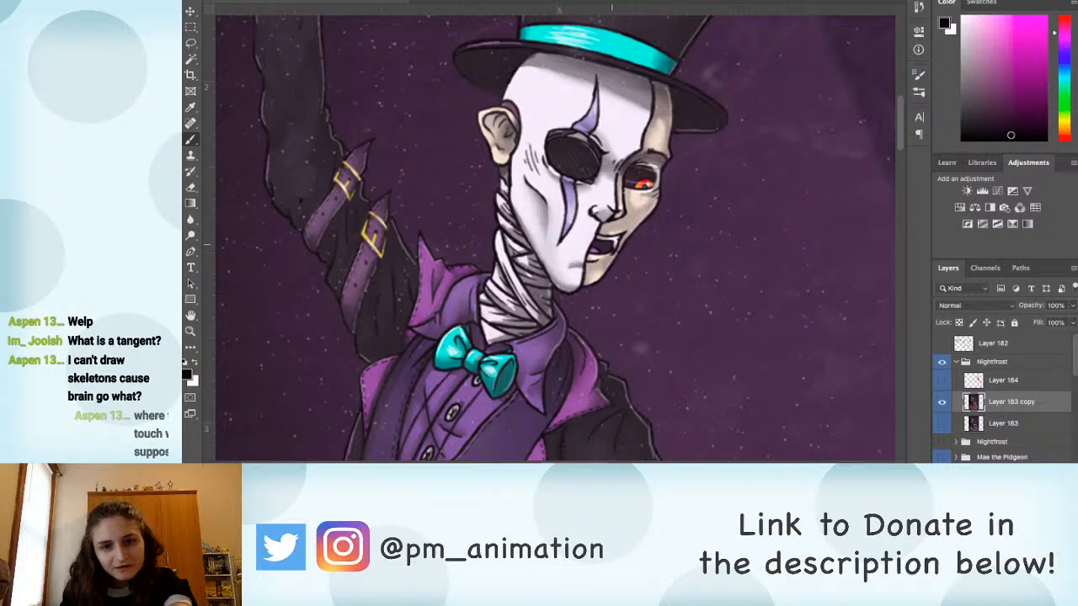
key(x)
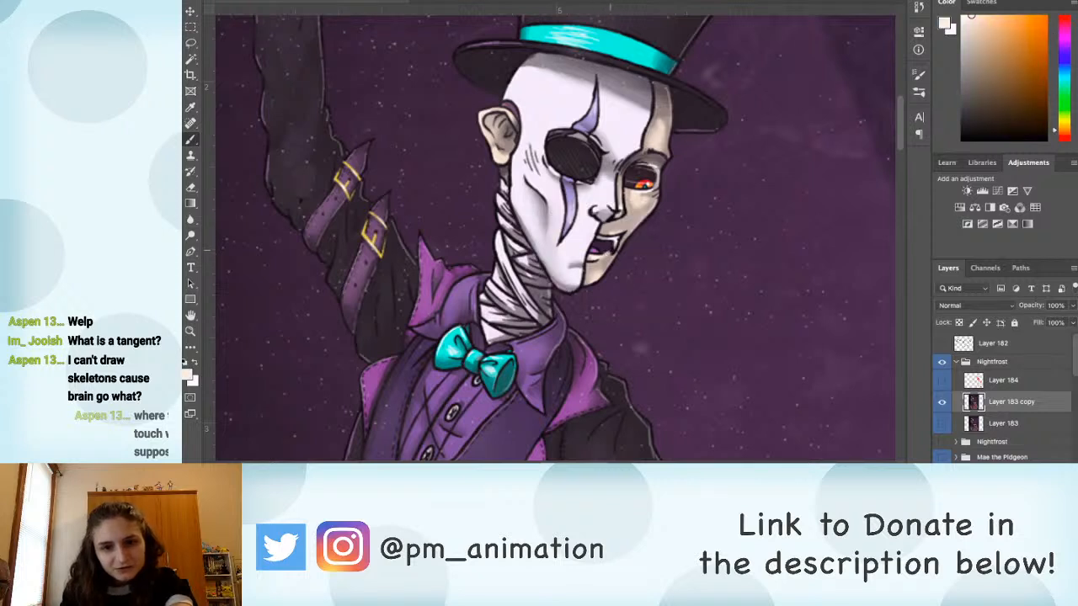
key(x)
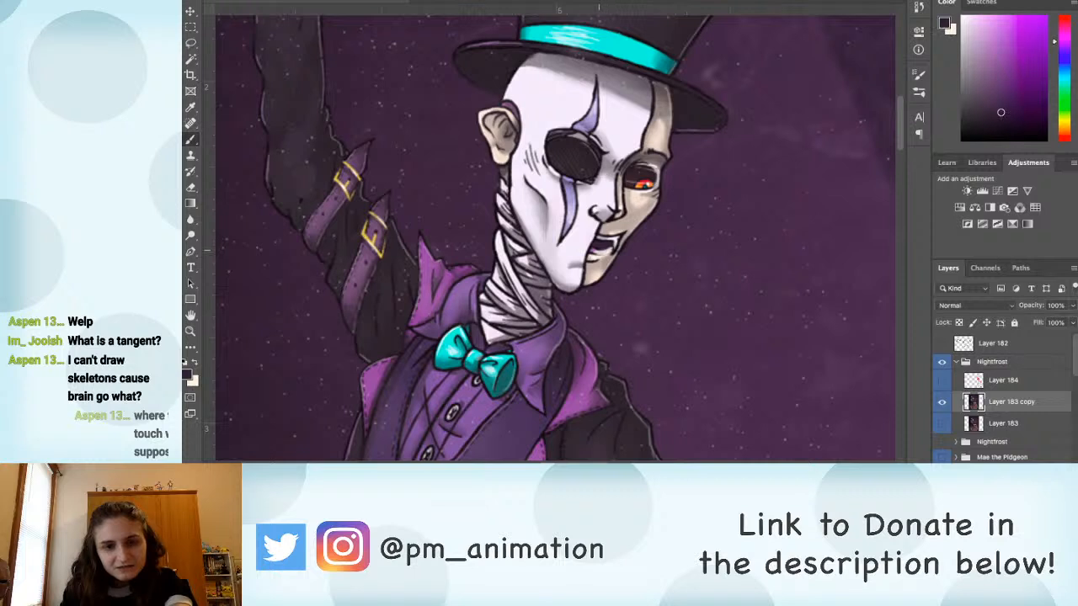
Step: Darken the line of the man's mouth with sampled dark tones and touch up his lower lip with a greyish beige
drag(593, 253, 612, 248)
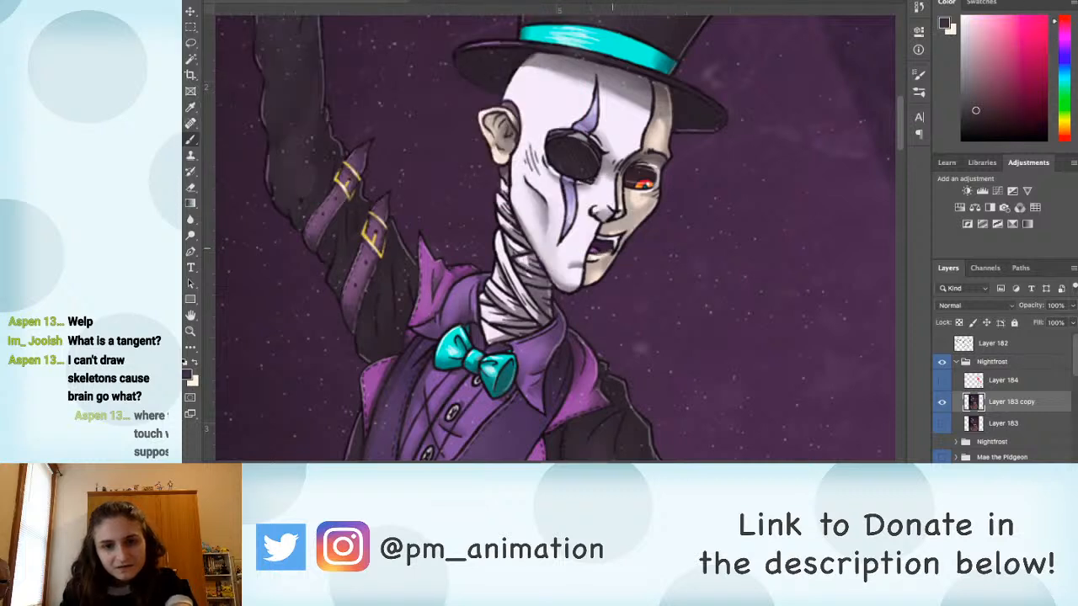
alt+click(619, 244)
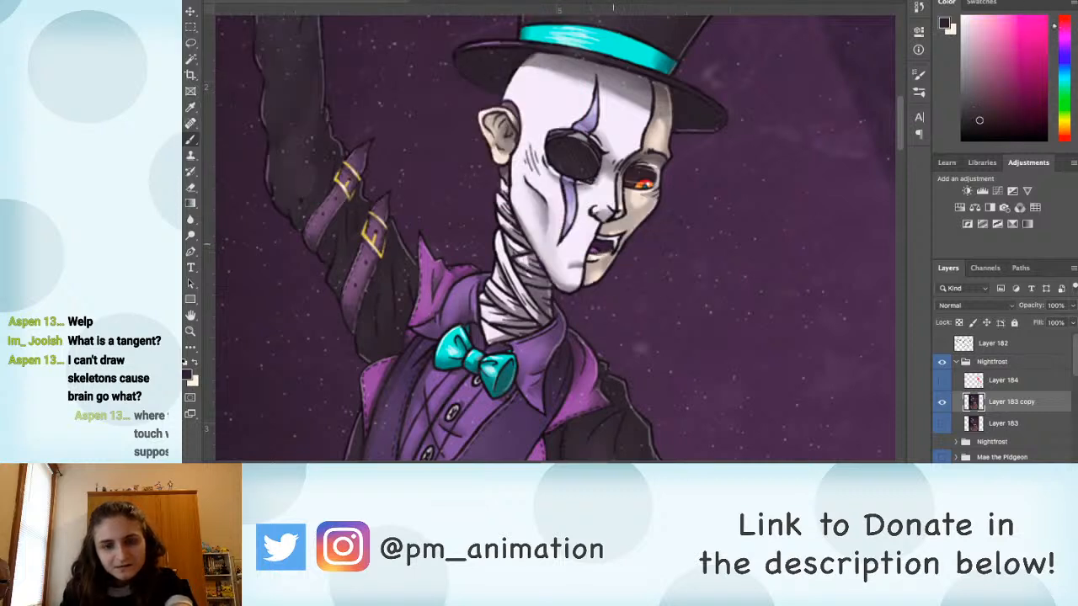
key(x)
alt+click(616, 253)
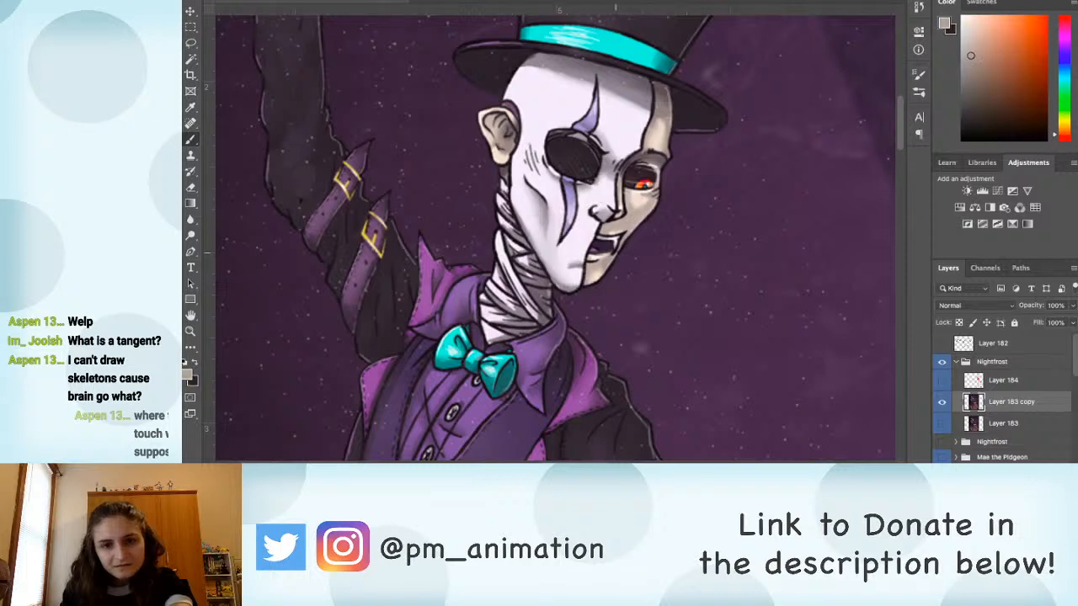
Step: Paint out the white specks above the man's purple cuff with the sampled dark coat colour
drag(570, 269, 540, 256)
drag(374, 402, 437, 71)
mouse_move(588, 283)
mouse_down()
mouse_move(502, 232)
mouse_move(532, 314)
mouse_up()
alt+click(501, 231)
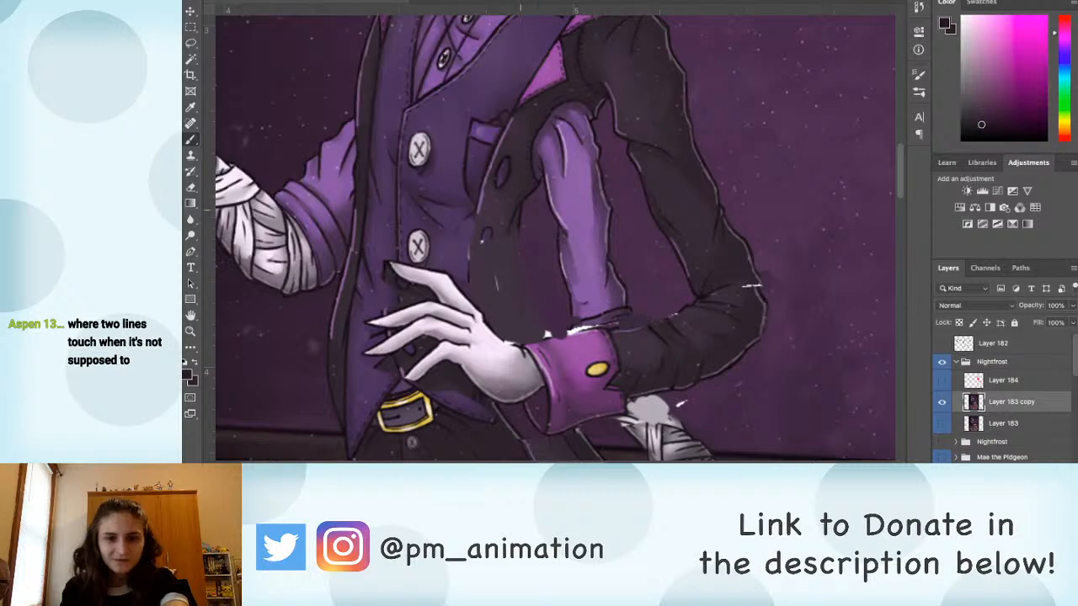
drag(544, 329, 550, 334)
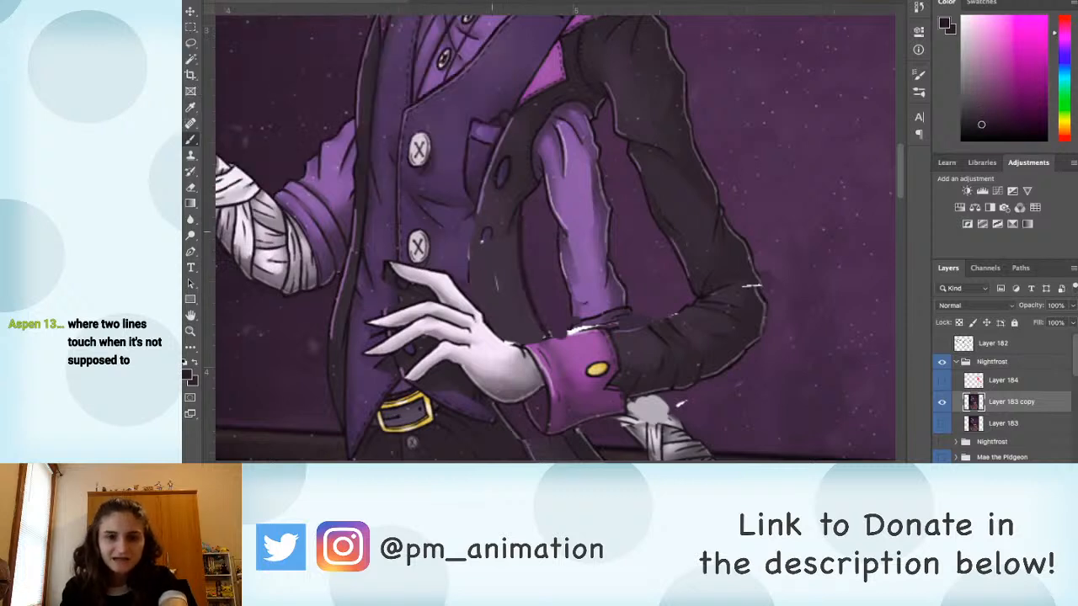
mouse_move(474, 219)
mouse_down()
mouse_move(469, 294)
mouse_move(504, 268)
mouse_move(485, 244)
mouse_up()
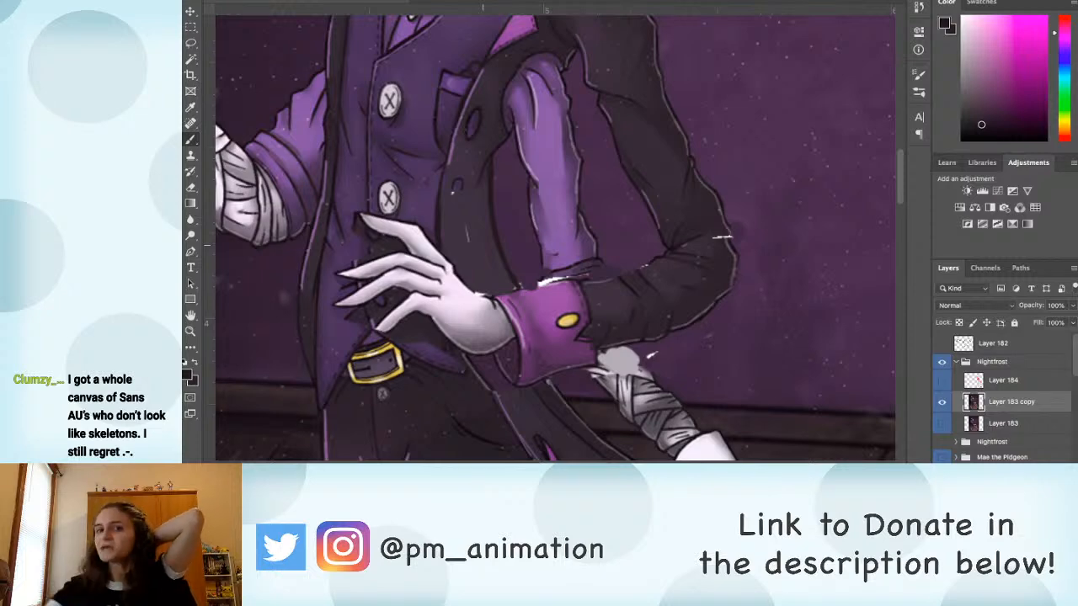
Step: Touch up the waistcoat around the man's fingers with sampled dark purple
drag(434, 304, 499, 286)
alt+click(418, 211)
mouse_move(420, 200)
mouse_down()
mouse_move(427, 242)
mouse_move(409, 266)
mouse_move(426, 267)
mouse_move(422, 303)
mouse_move(428, 292)
mouse_move(490, 321)
mouse_move(497, 308)
mouse_move(522, 339)
mouse_up()
alt+click(465, 327)
mouse_move(437, 285)
mouse_down()
mouse_move(442, 301)
mouse_move(469, 280)
mouse_up()
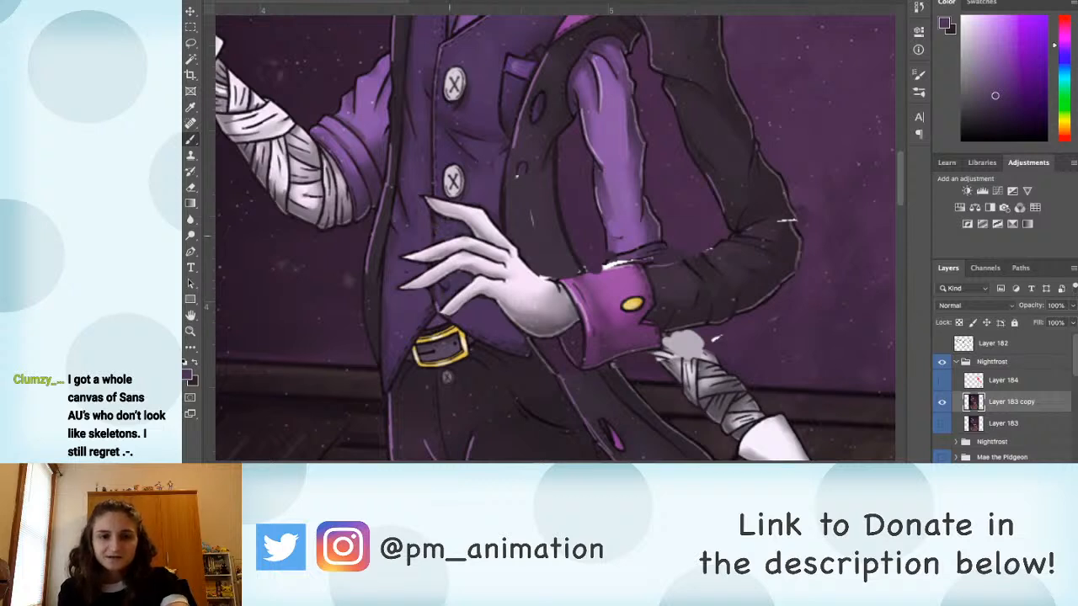
Step: Add a new layer above Layer 183 copy and choose a bright pink for the brush
key(super+minus)
key(super+minus)
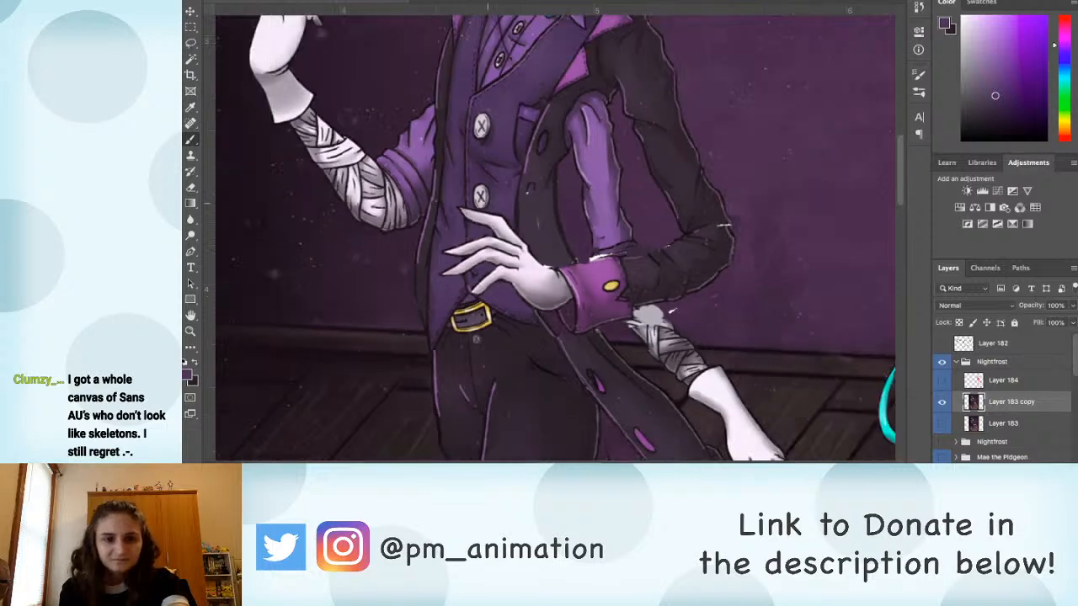
key(super+minus)
drag(674, 337, 502, 142)
key(super+0)
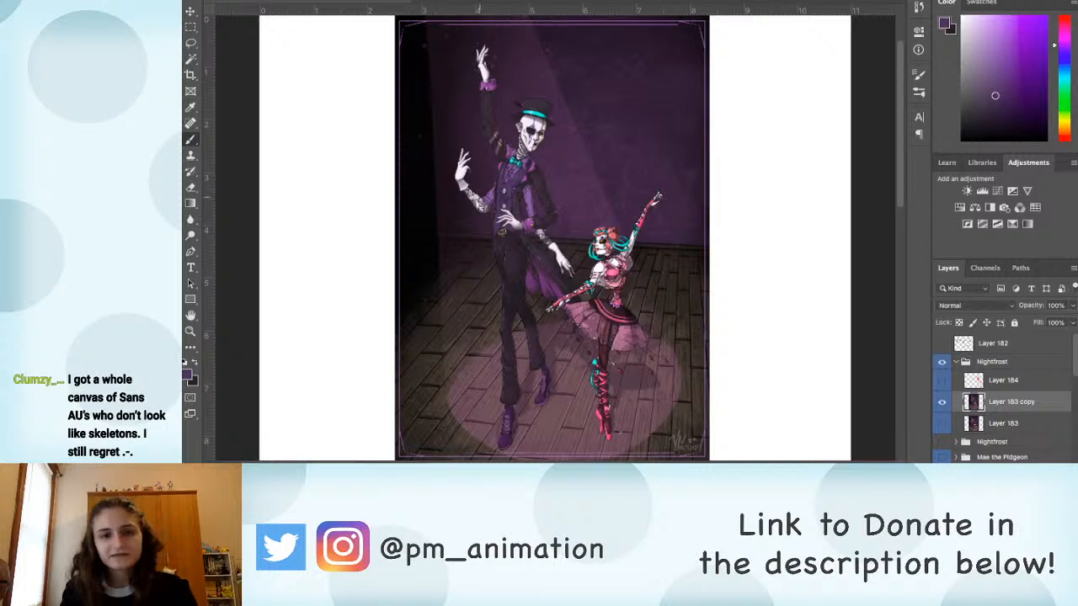
key(super+plus)
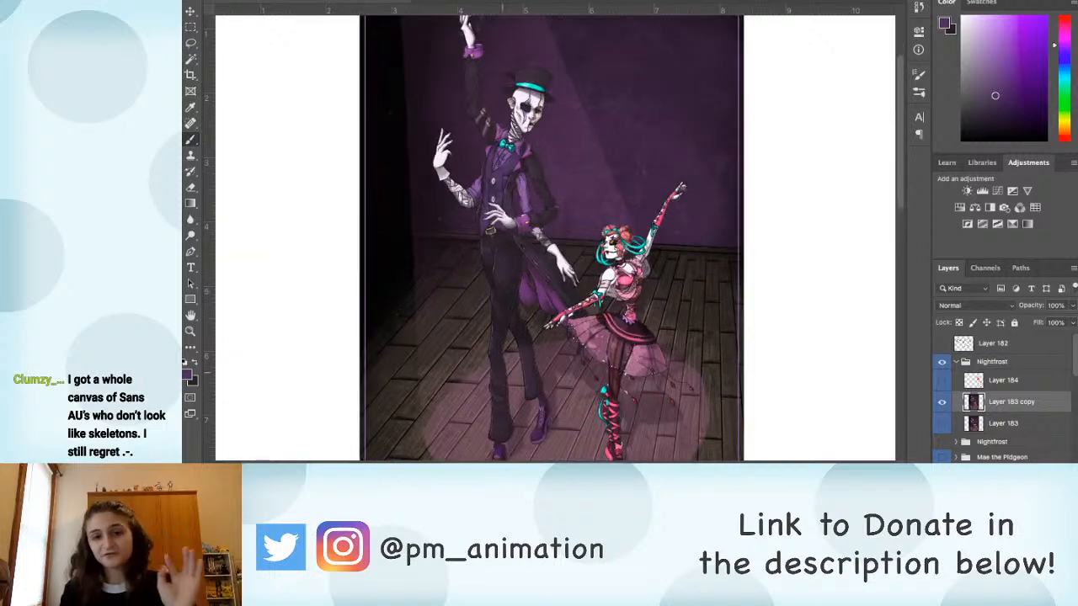
key(l)
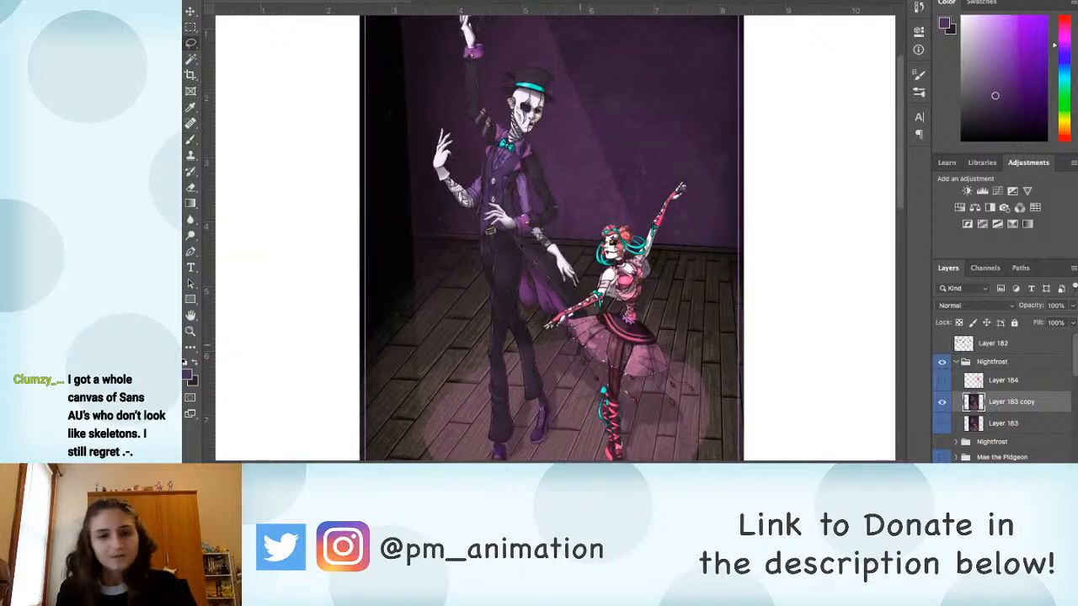
scroll(556, 243, up, 2)
mouse_move(453, 307)
mouse_down()
mouse_move(528, 216)
mouse_move(581, 175)
mouse_up()
key(b)
key(alt+shift+super+n)
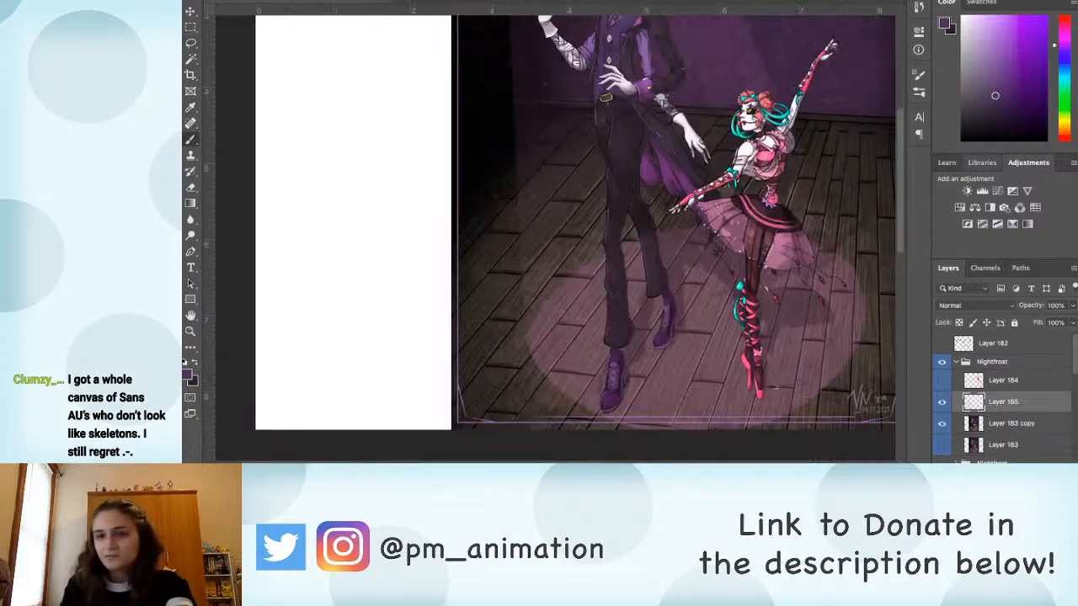
mouse_move(966, 136)
mouse_down()
mouse_move(962, 16)
mouse_move(1016, 16)
mouse_up()
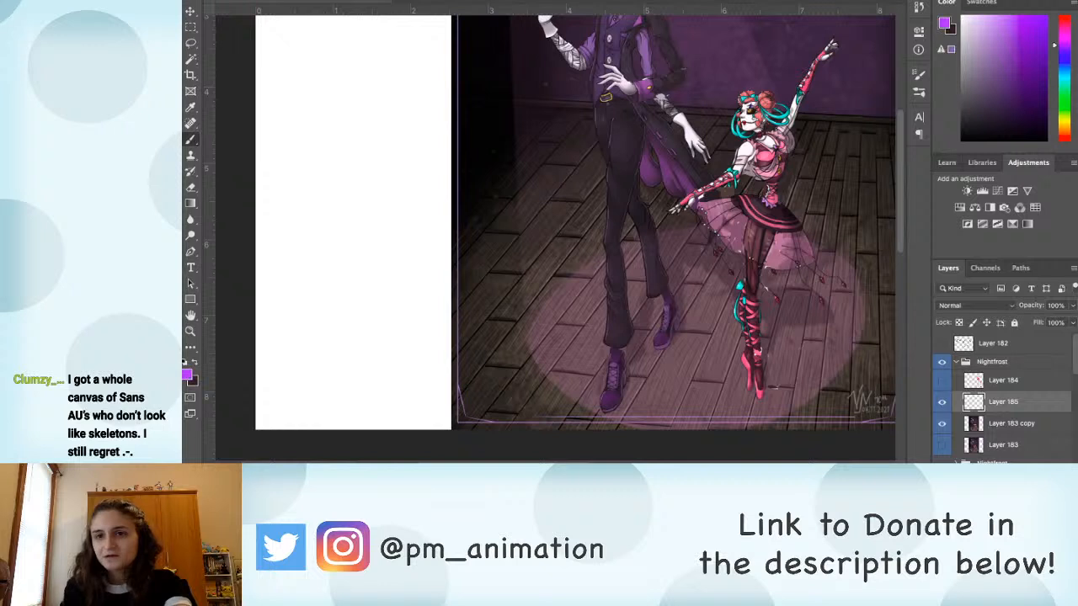
click(1065, 19)
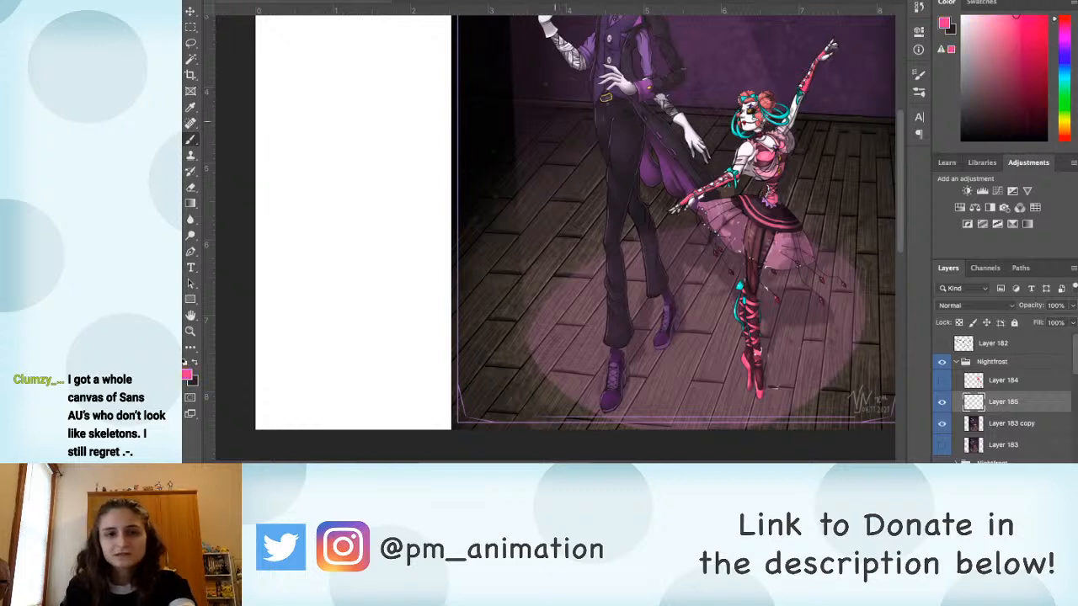
Step: Draw a pink horizon line across the scene, mark a vanishing point beside the ballerina's head and run one guide down along the floorboards
drag(623, 155, 448, 176)
drag(264, 113, 775, 141)
drag(250, 110, 792, 142)
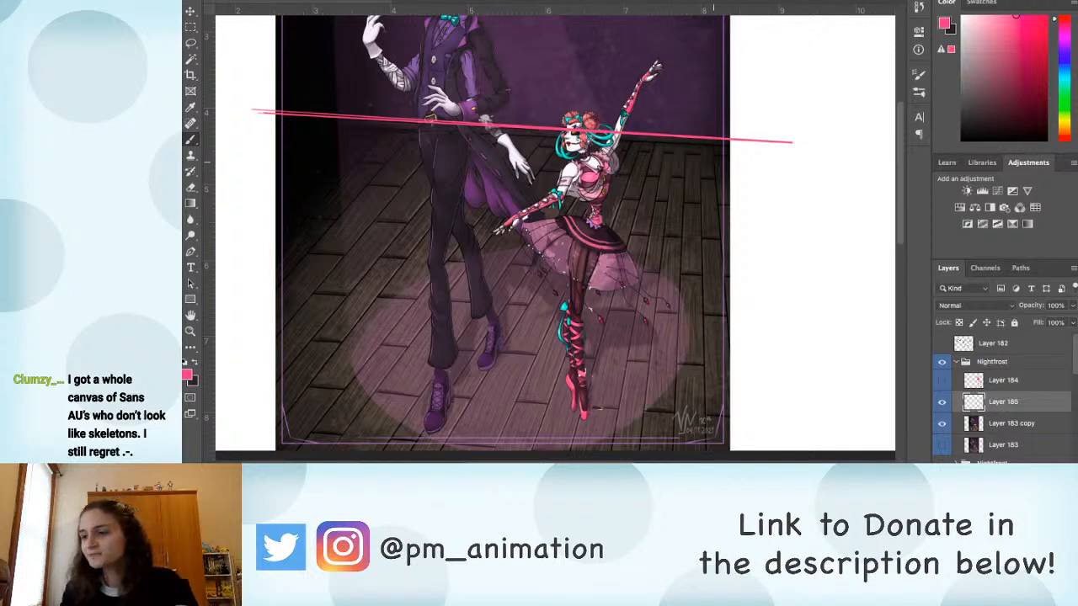
scroll(535, 252, down, 2)
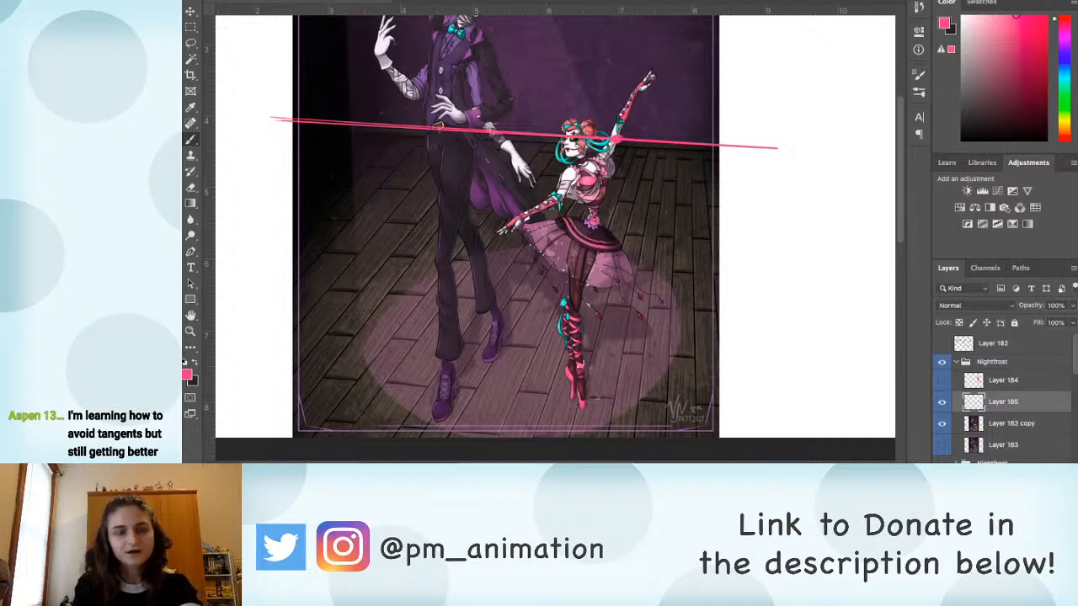
click(836, 92)
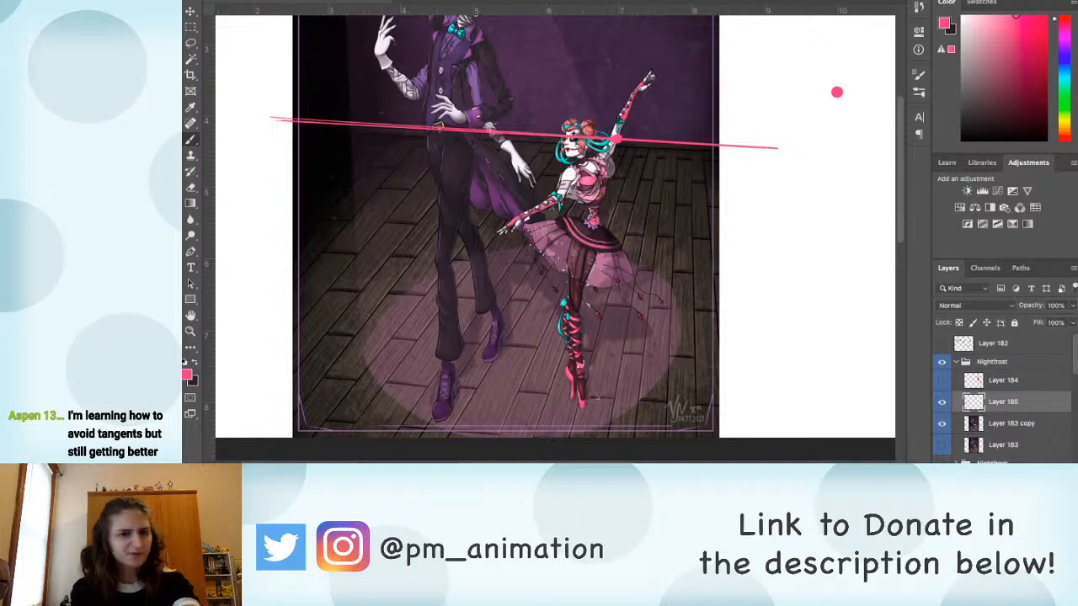
key(ctrl+z)
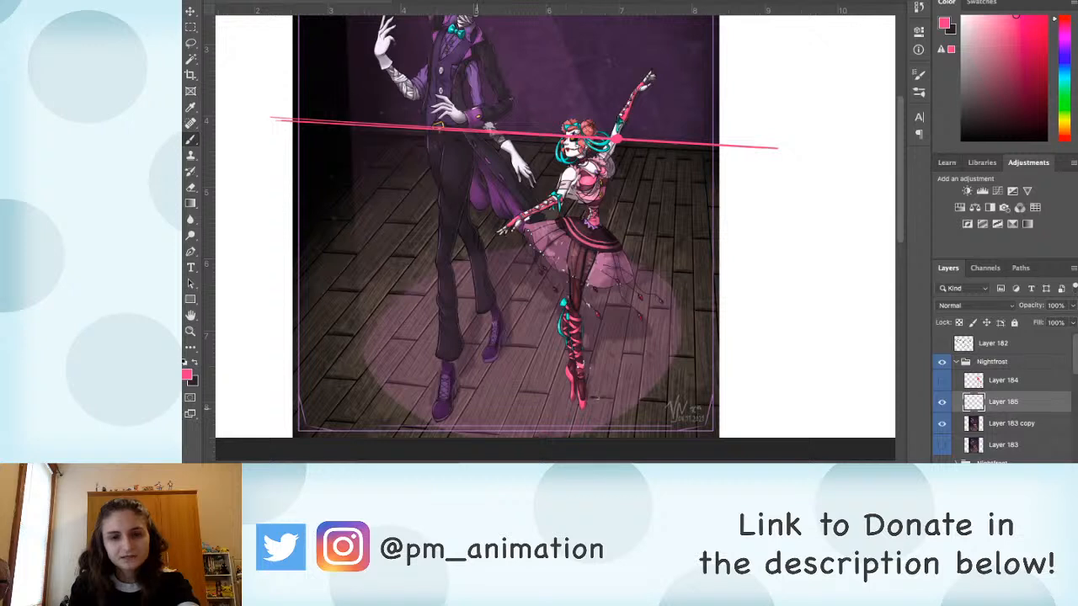
drag(618, 138, 449, 412)
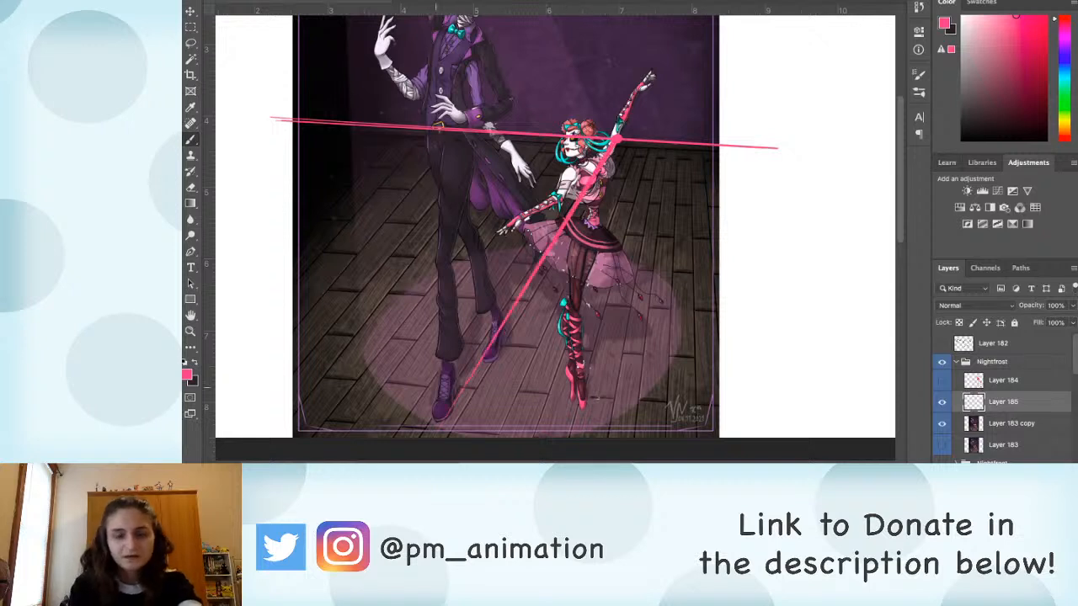
scroll(558, 239, down, 2)
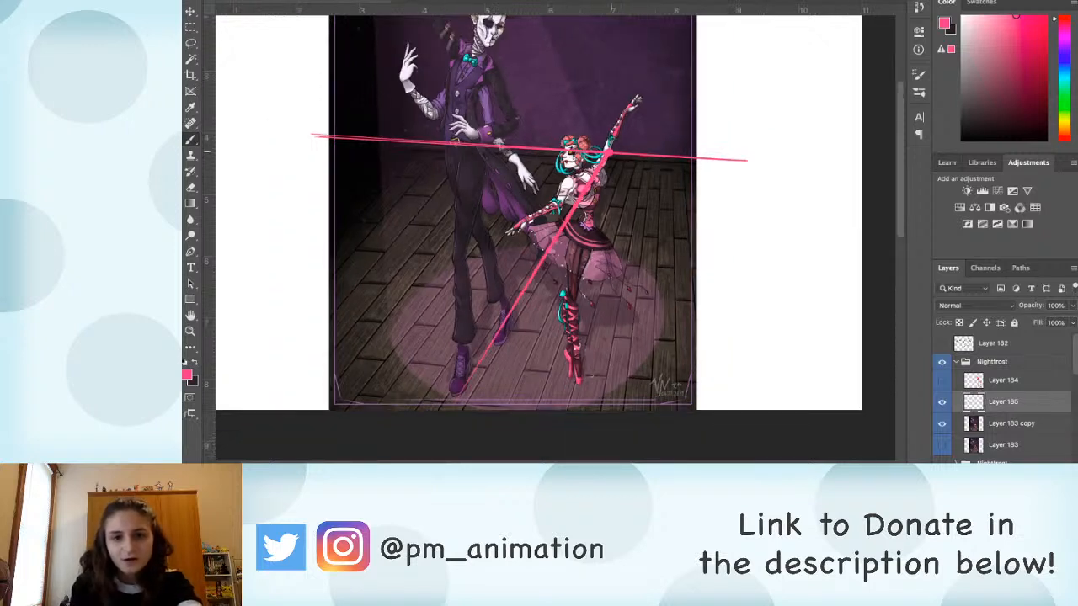
drag(609, 154, 631, 410)
drag(611, 155, 765, 411)
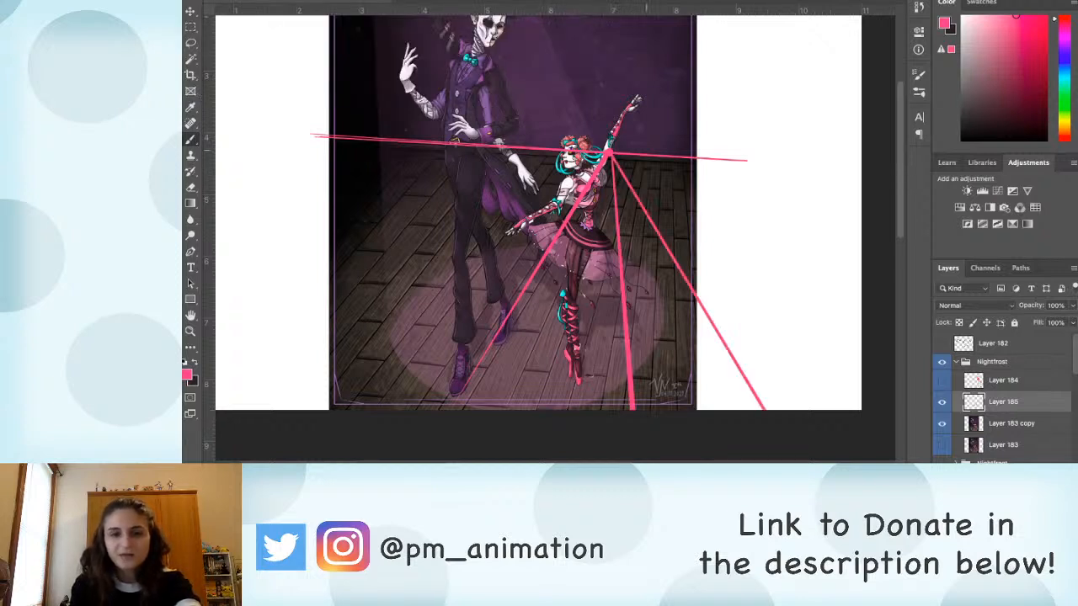
key(v)
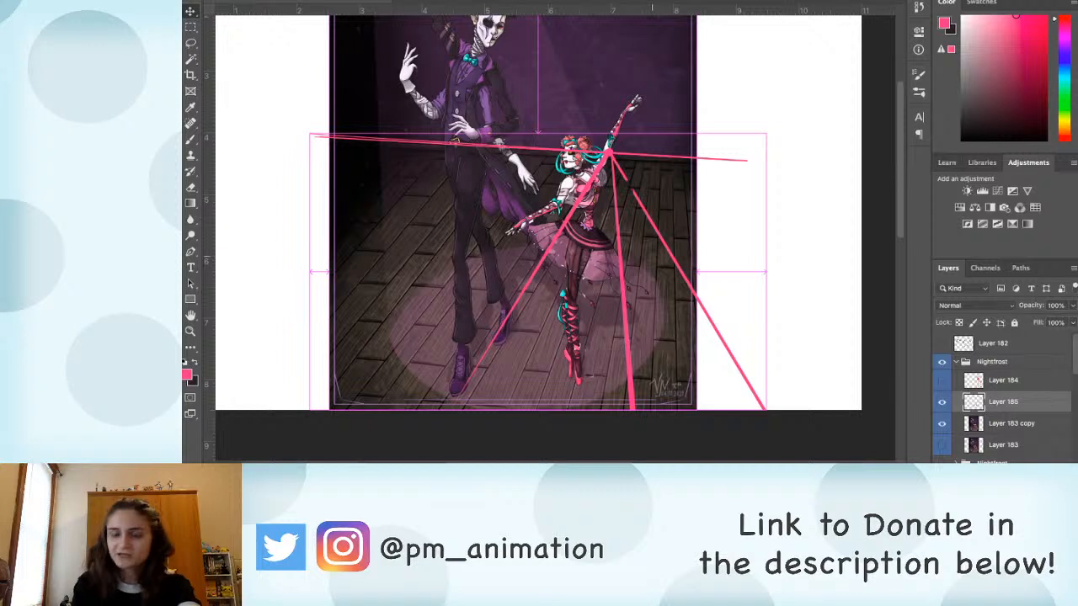
key(ctrl+z)
key(ctrl+z)
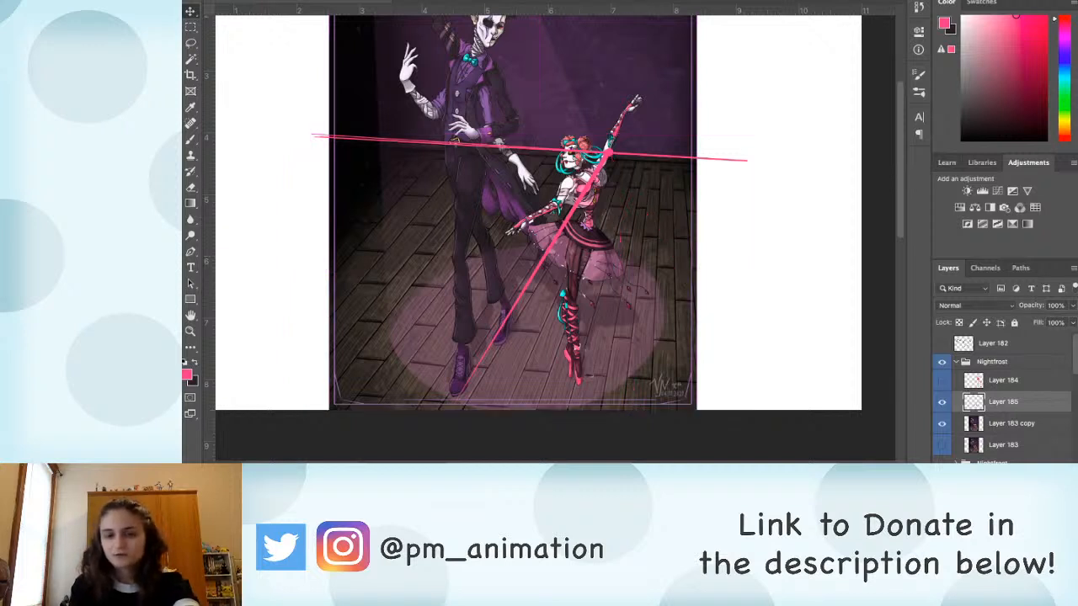
Step: Raise the perspective guides to the tall man's bow tie level, rotate them slightly counterclockwise and extend the horizon line past both artwork edges
drag(590, 160, 651, 105)
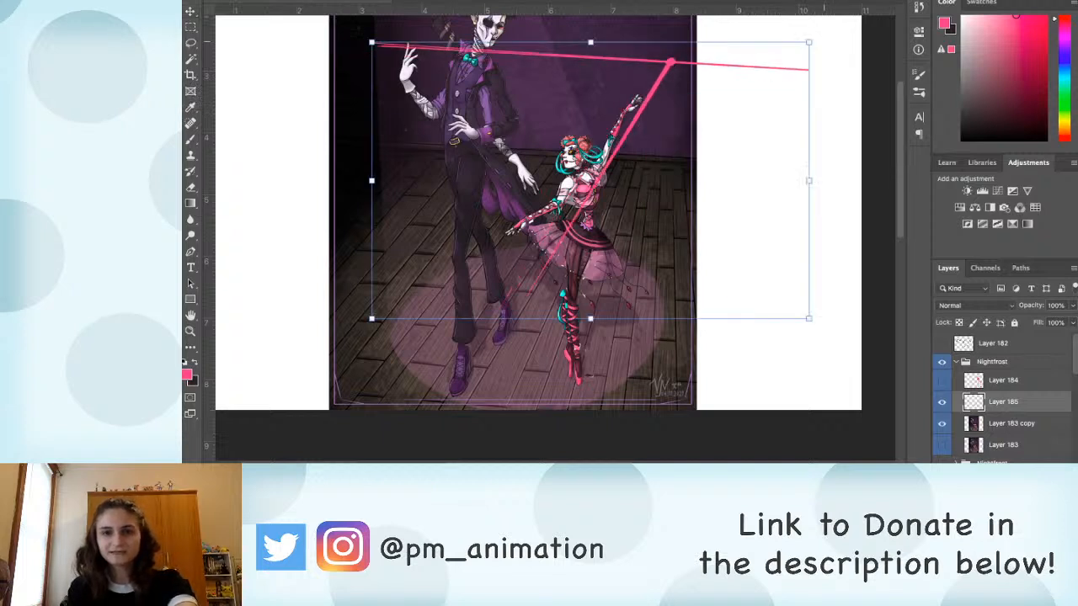
drag(821, 175, 818, 167)
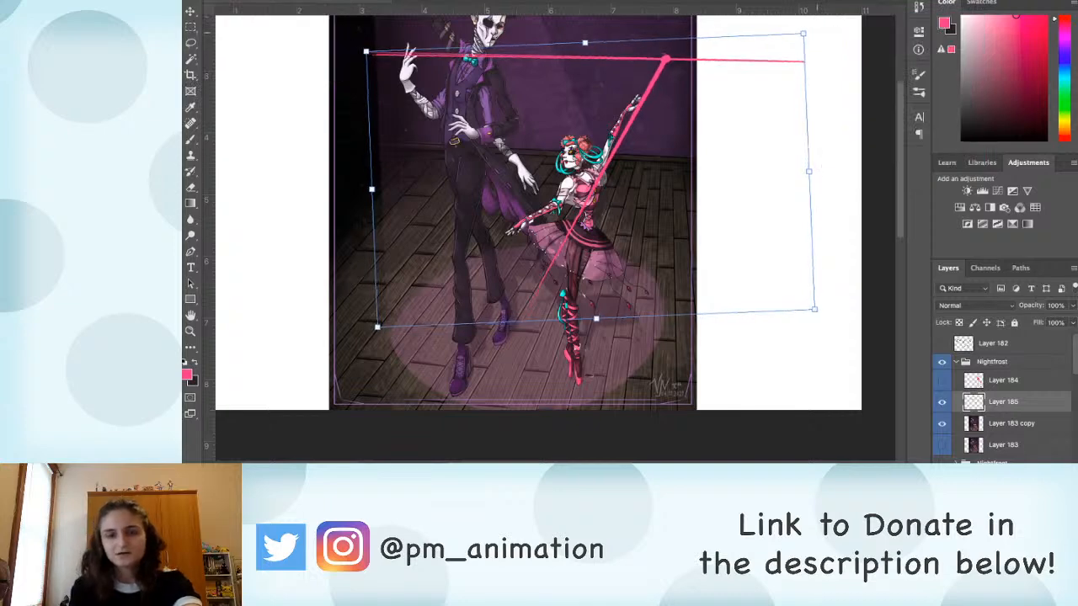
key(Return)
key(b)
drag(827, 61, 304, 46)
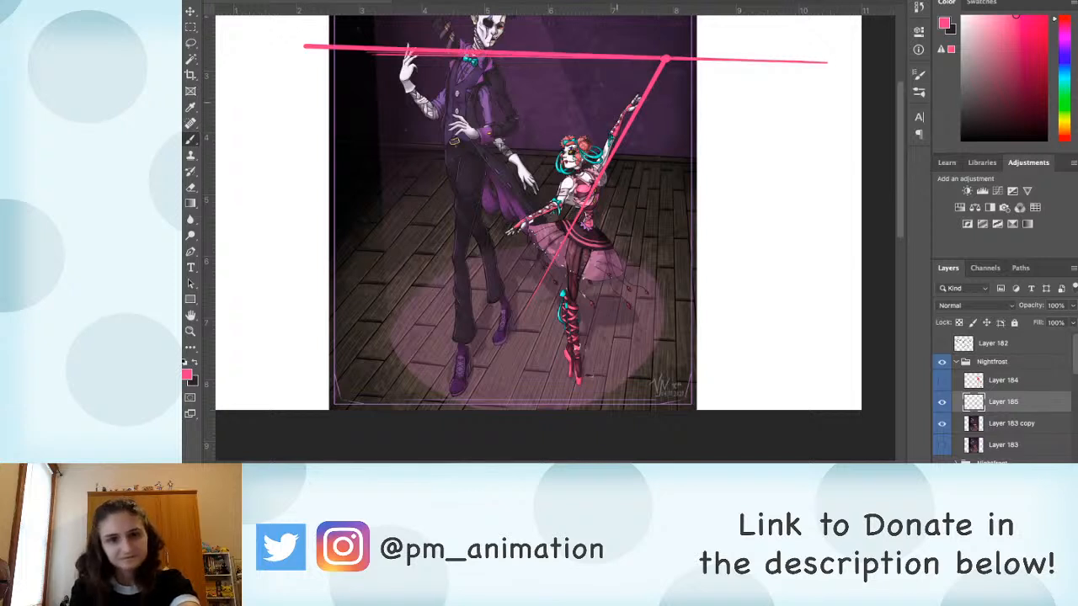
Step: Draw pink perspective lines fanning out from the raised vanishing point across the floor and beyond both sides of the artwork
shift+click(667, 59)
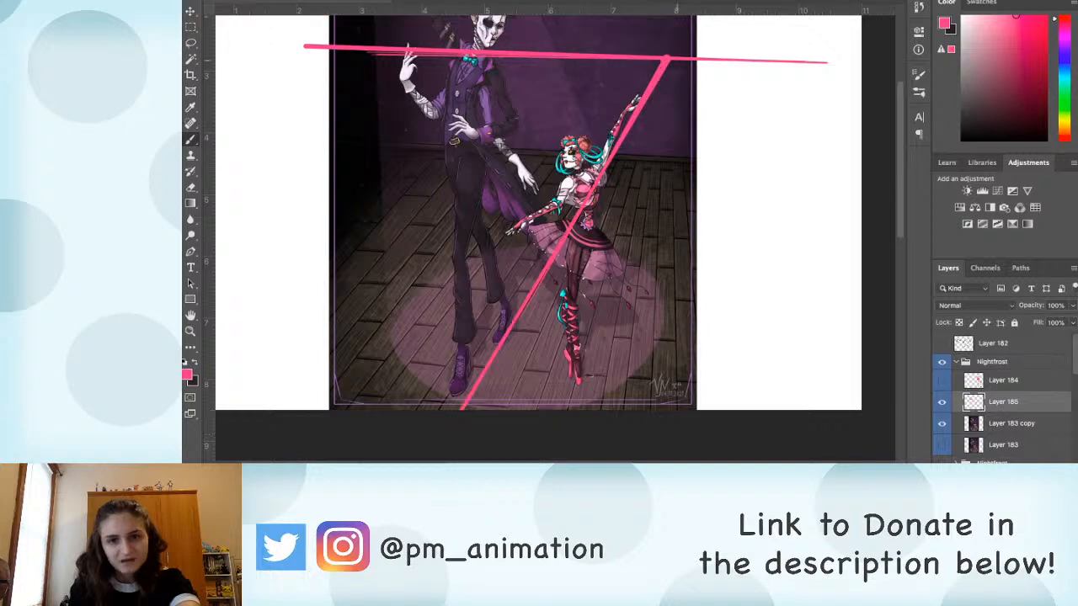
drag(667, 61, 577, 383)
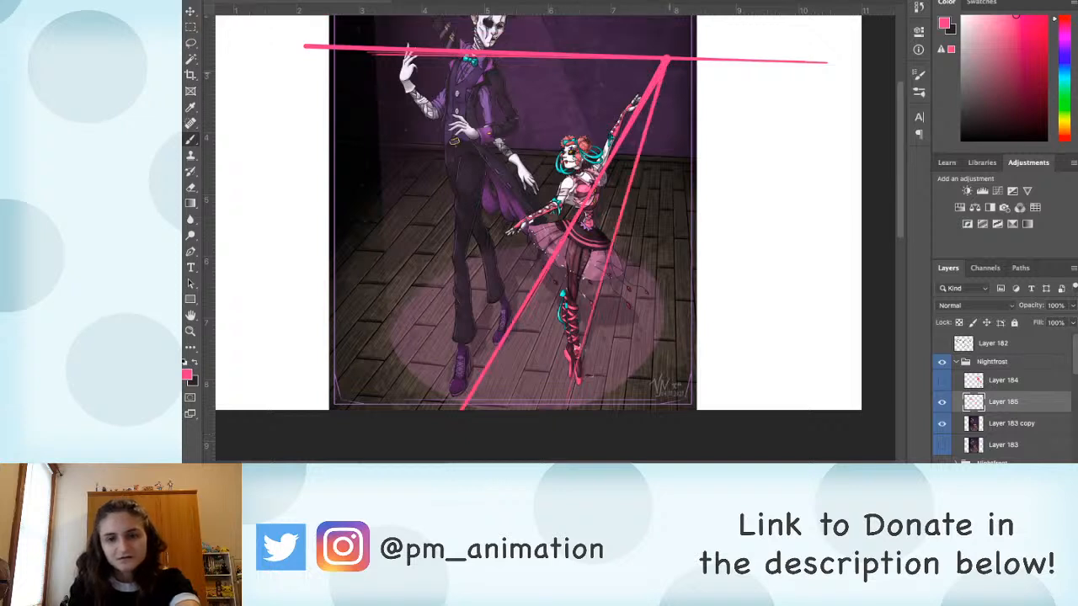
drag(666, 61, 651, 410)
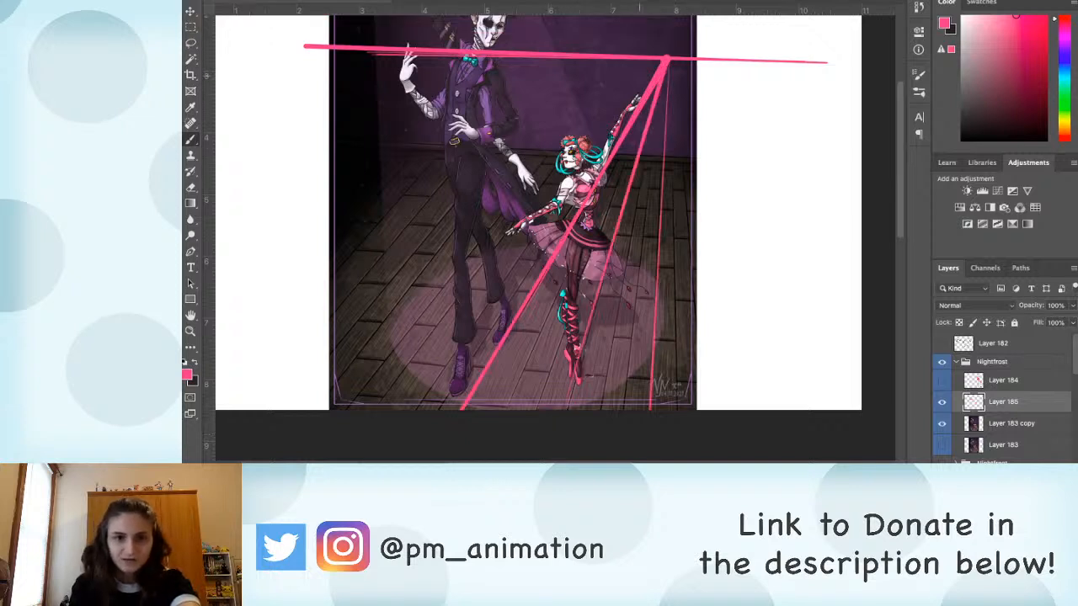
shift+click(271, 373)
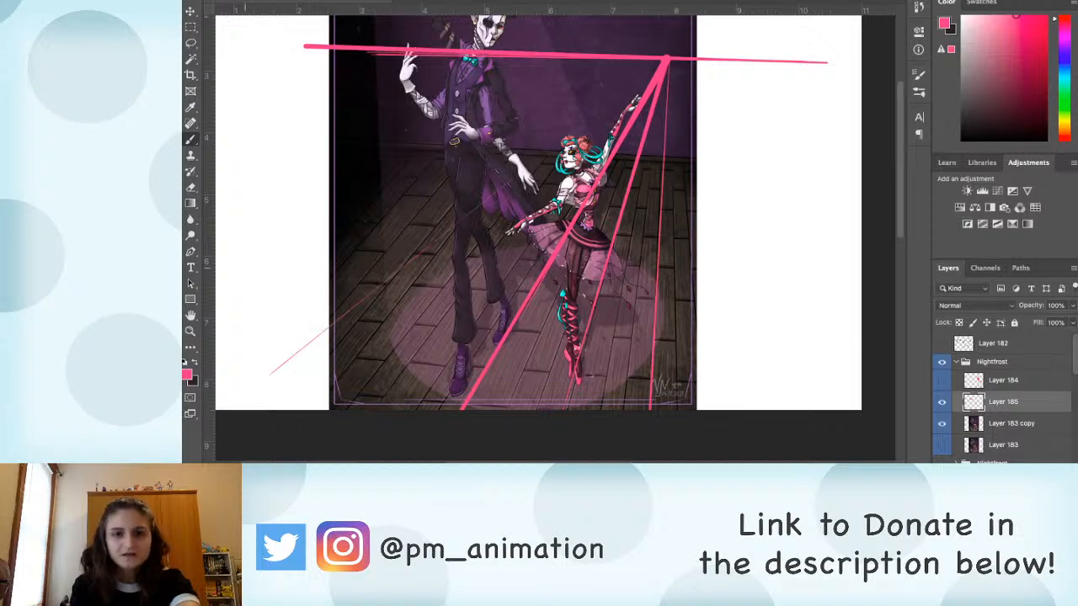
shift+click(245, 269)
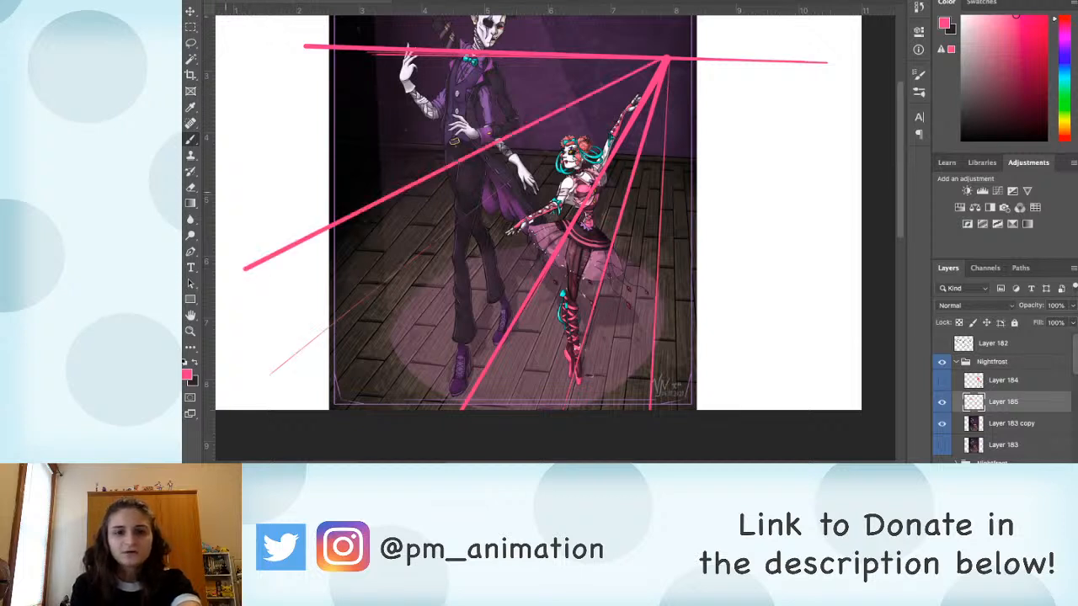
shift+click(245, 180)
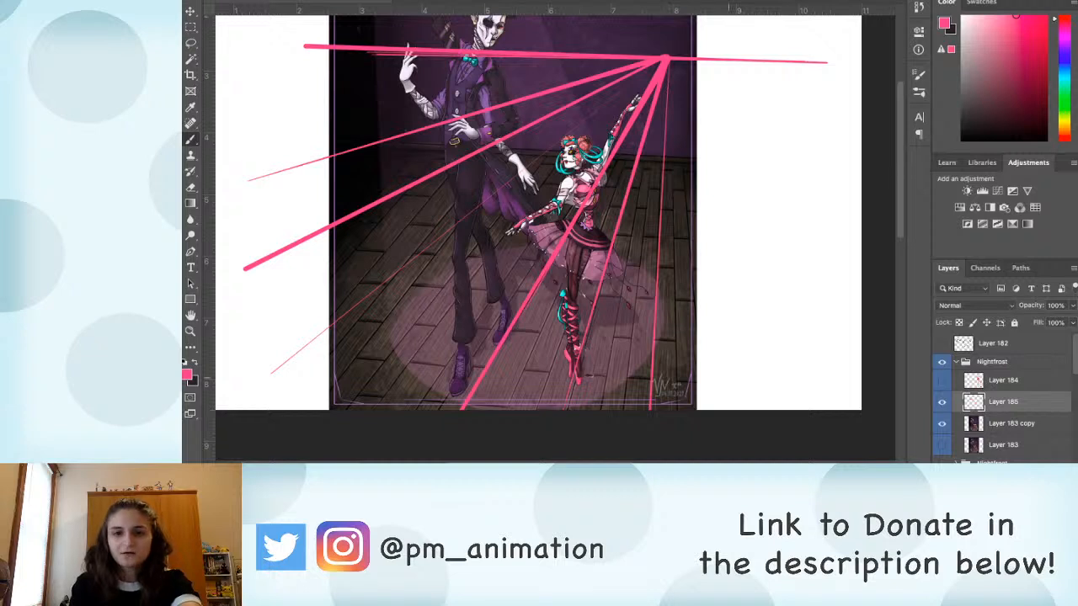
shift+click(724, 411)
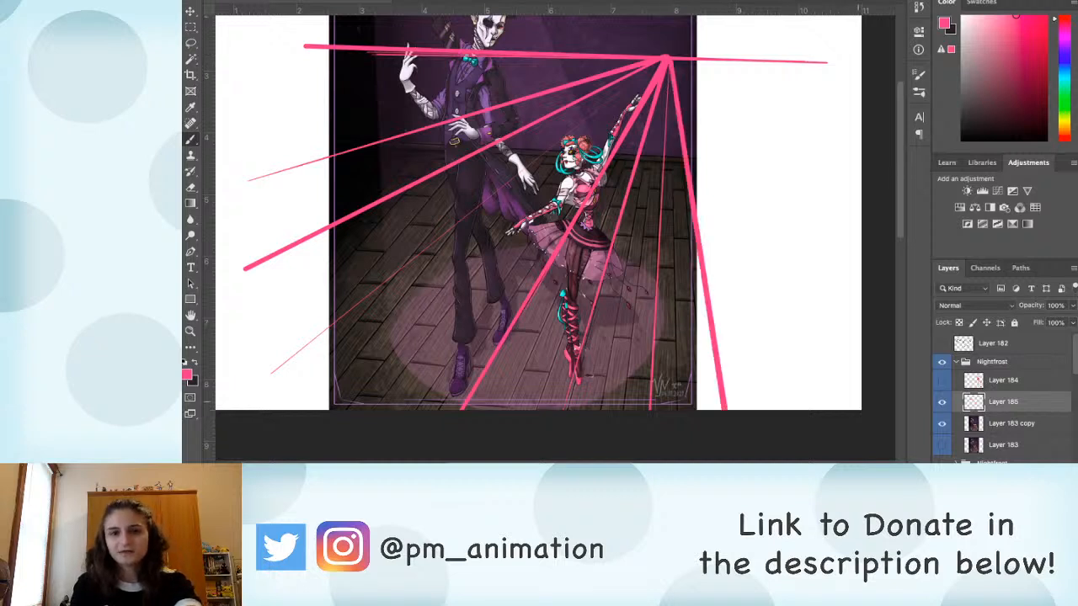
shift+click(859, 407)
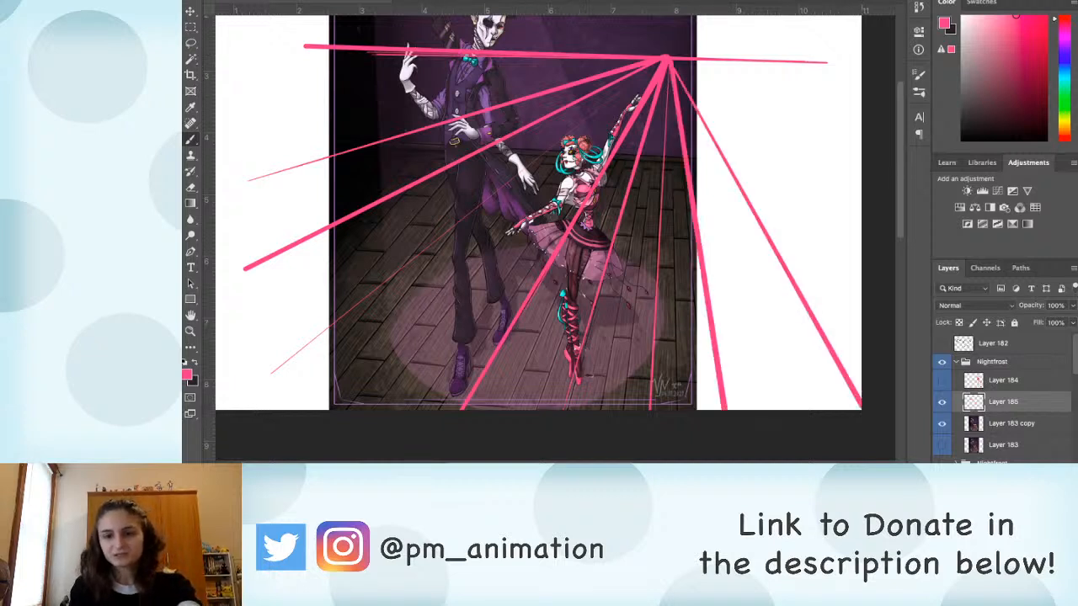
Step: Lasso the left part of the floor on Layer 183 copy and skew it down and outward along the perspective guides
click(1011, 424)
key(l)
mouse_move(453, 240)
mouse_down()
mouse_move(445, 139)
mouse_move(356, 128)
mouse_move(327, 137)
mouse_move(304, 299)
mouse_move(319, 408)
mouse_move(453, 243)
mouse_up()
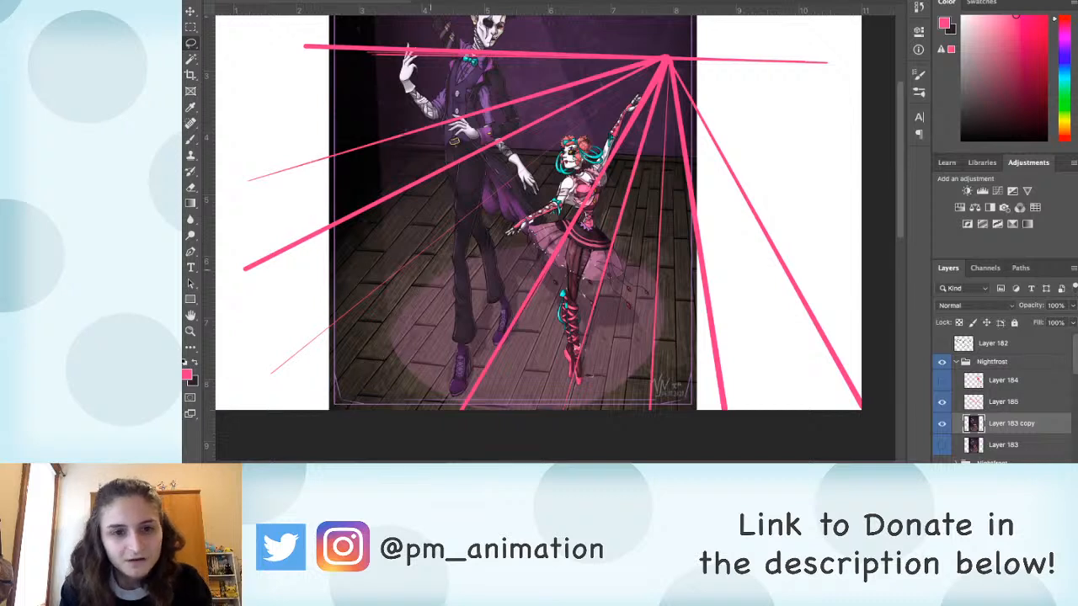
key(ctrl+t)
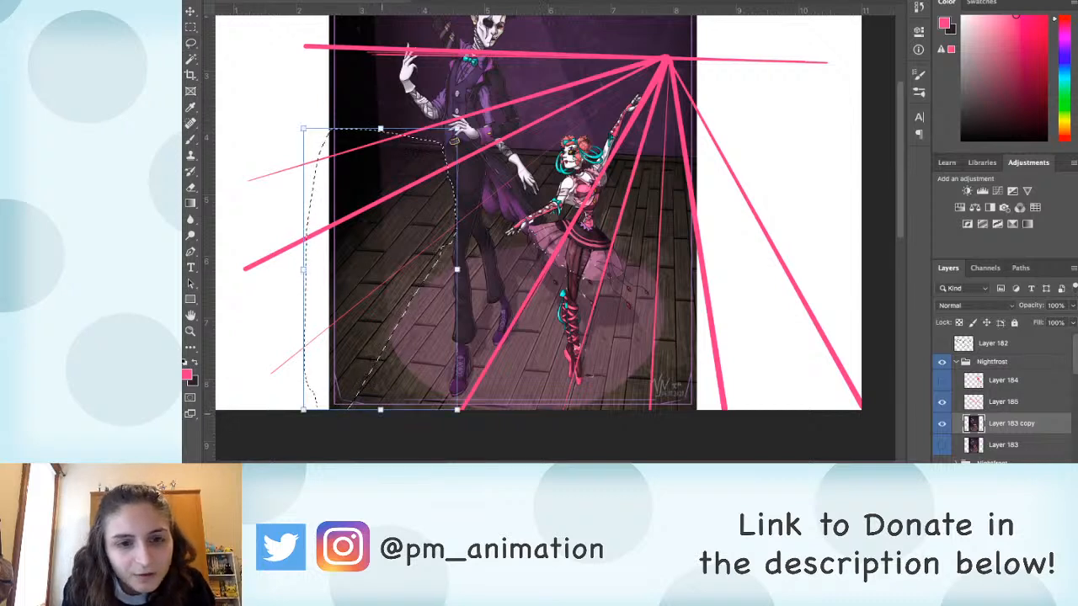
drag(379, 411, 324, 387)
mouse_move(381, 130)
mouse_down()
mouse_move(425, 156)
mouse_move(392, 148)
mouse_up()
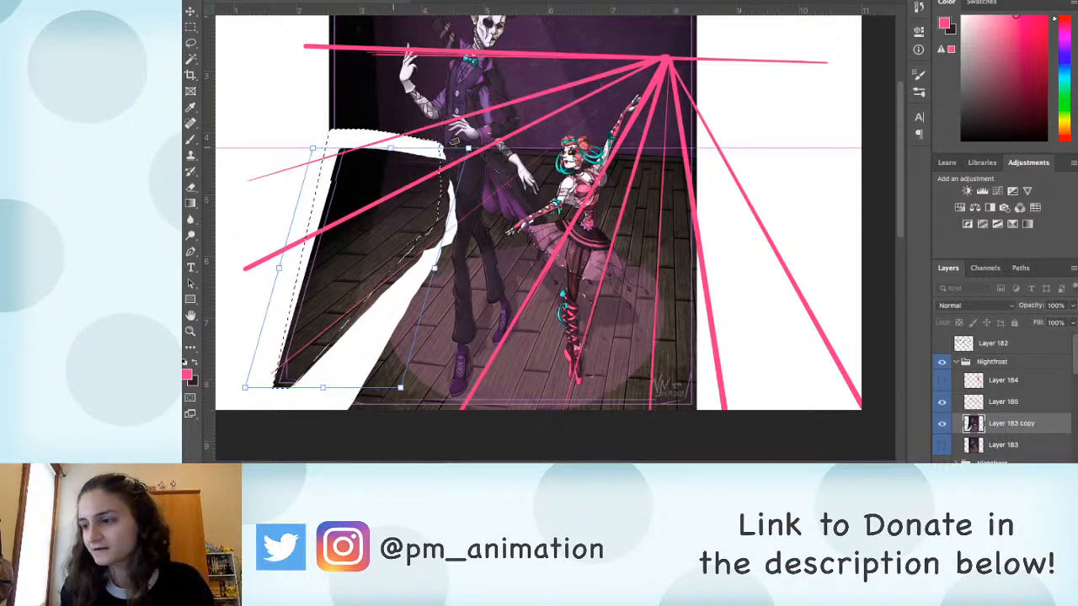
key(Return)
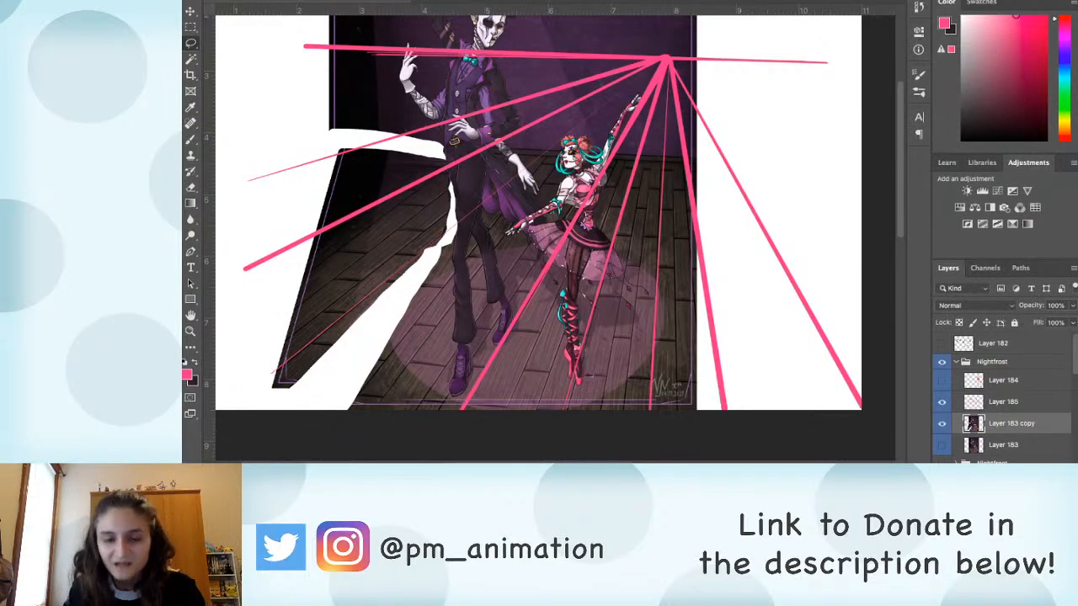
Step: Hide the perspective guides and cover the left end of the white gap between wall and floor with black
key(b)
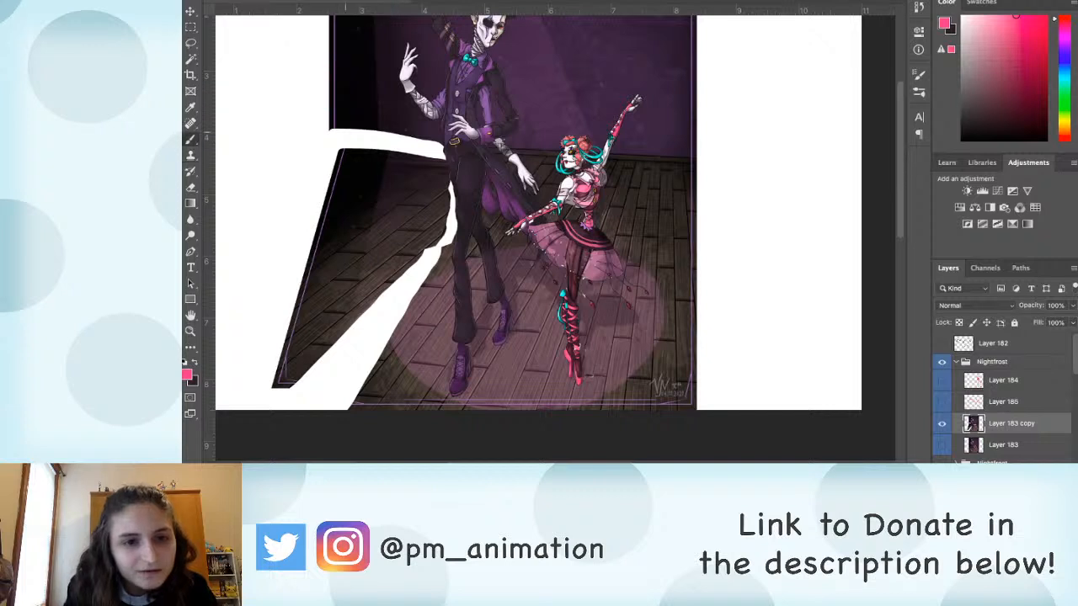
alt+click(350, 152)
mouse_move(343, 152)
mouse_down()
mouse_move(342, 132)
mouse_move(341, 144)
mouse_move(379, 140)
mouse_up()
key(s)
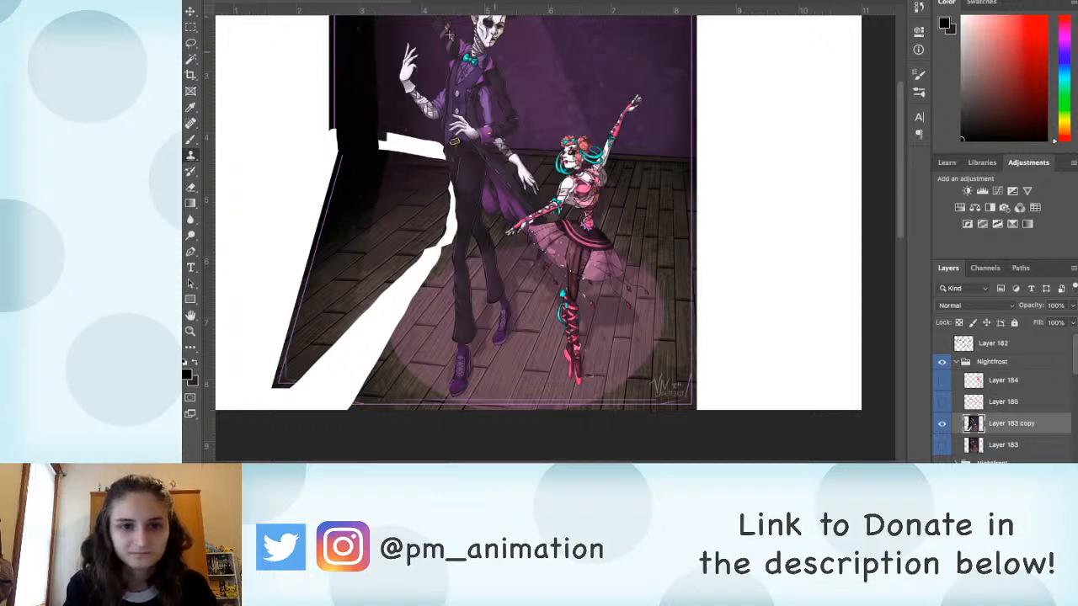
drag(384, 143, 401, 141)
key(ctrl+z)
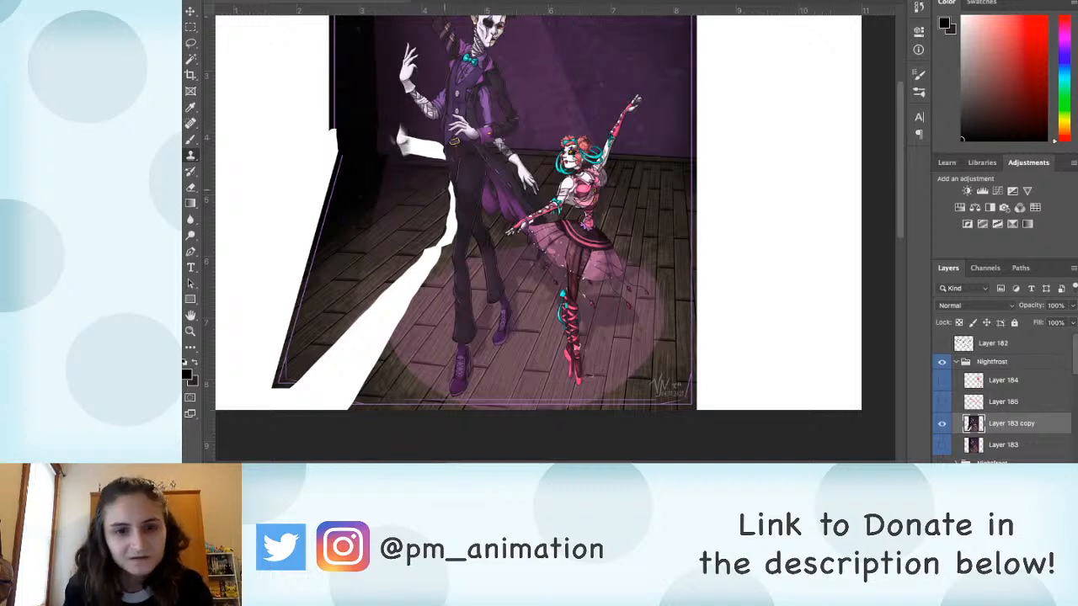
Step: Lasso the skewed left floor section and nudge it up to narrow its gap with the back wall
key(l)
mouse_move(446, 156)
mouse_down()
mouse_move(253, 310)
mouse_move(364, 359)
mouse_move(445, 234)
mouse_move(451, 160)
mouse_up()
key(v)
key(shift+Up)
key(shift+Up)
key(shift+Up)
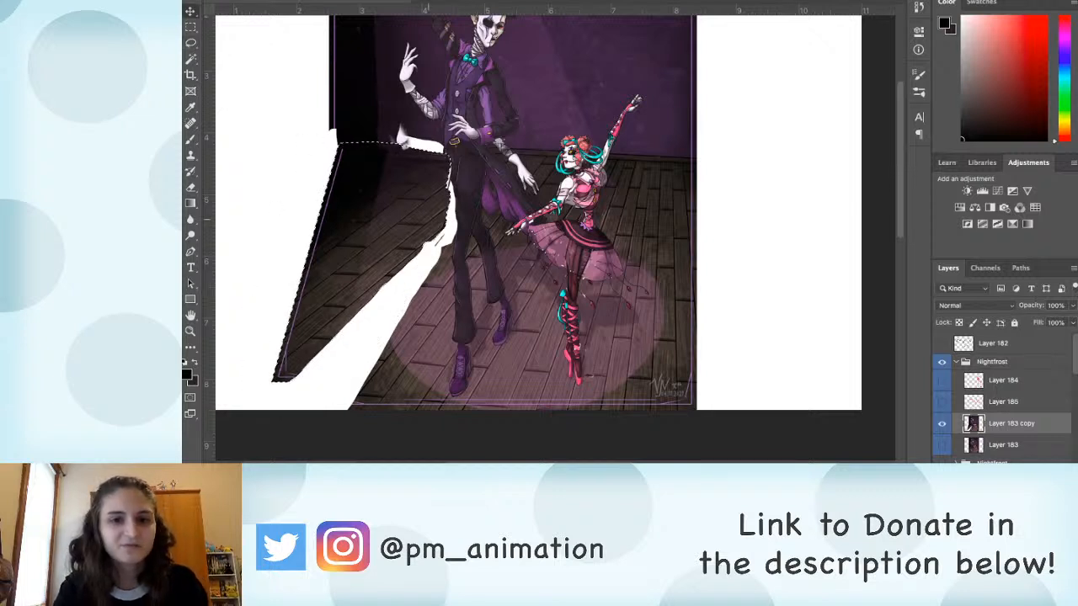
key(shift+Up)
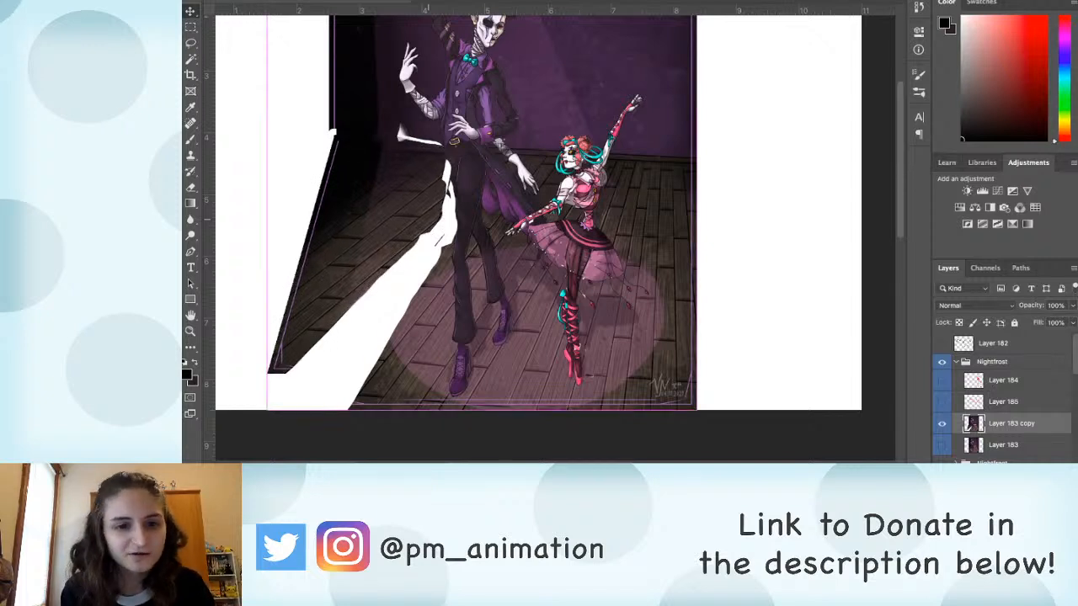
key(ctrl+d)
Step: Fill the diagonal white gap between the skewed floor section and the spotlight with dark floor brown
key(s)
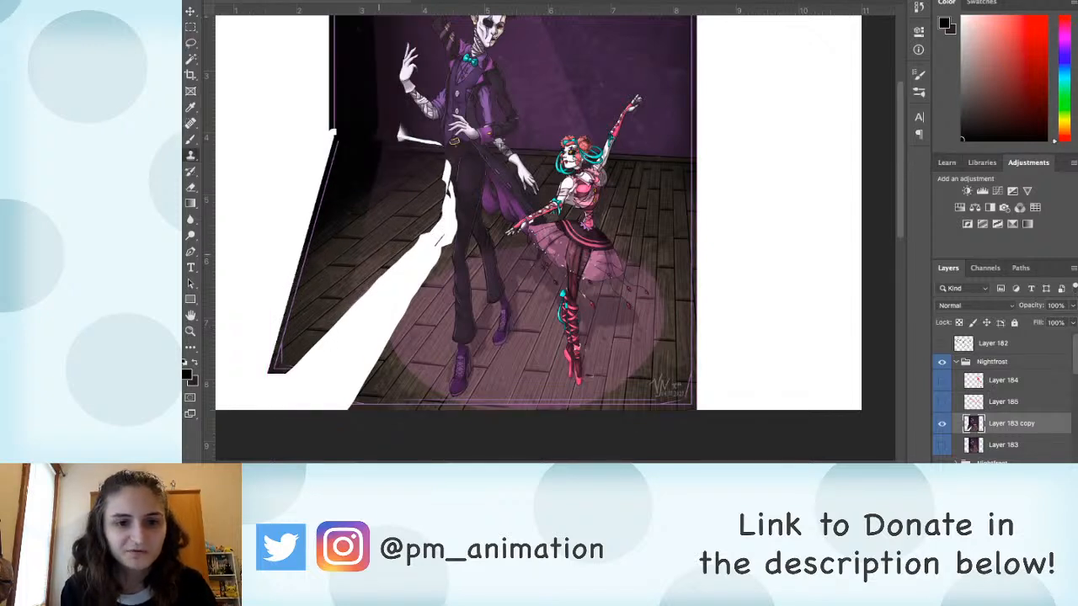
alt+click(361, 252)
mouse_move(413, 246)
mouse_down()
mouse_move(356, 310)
mouse_move(446, 211)
mouse_move(443, 240)
mouse_move(421, 268)
mouse_move(300, 364)
mouse_move(313, 404)
mouse_move(323, 357)
mouse_move(352, 332)
mouse_move(322, 390)
mouse_move(396, 286)
mouse_move(362, 389)
mouse_up()
key(b)
alt+click(434, 229)
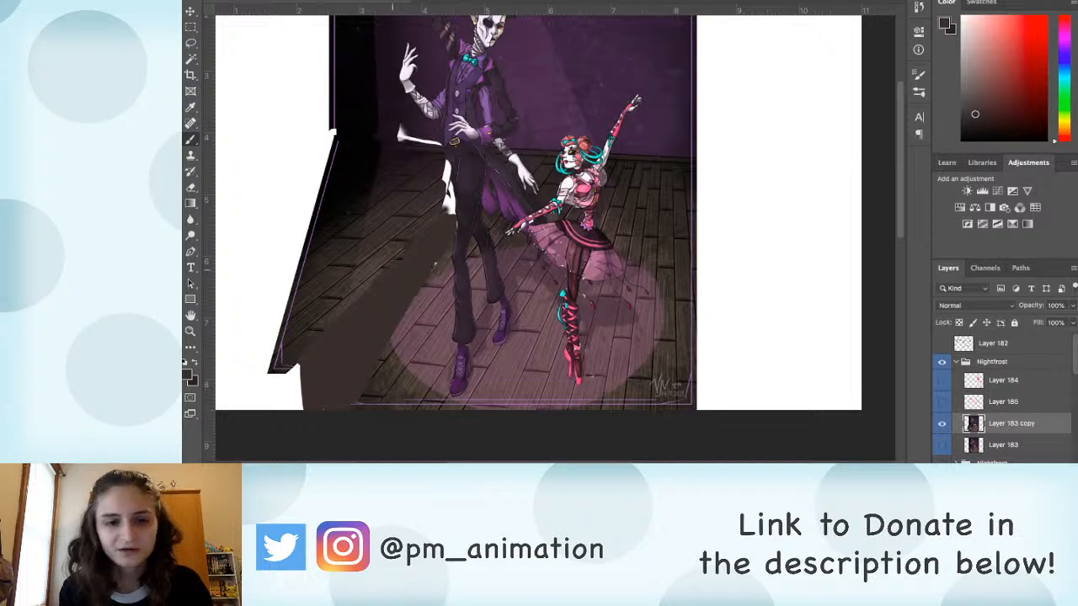
click(1055, 27)
alt+click(417, 306)
drag(421, 288, 395, 331)
alt+click(385, 317)
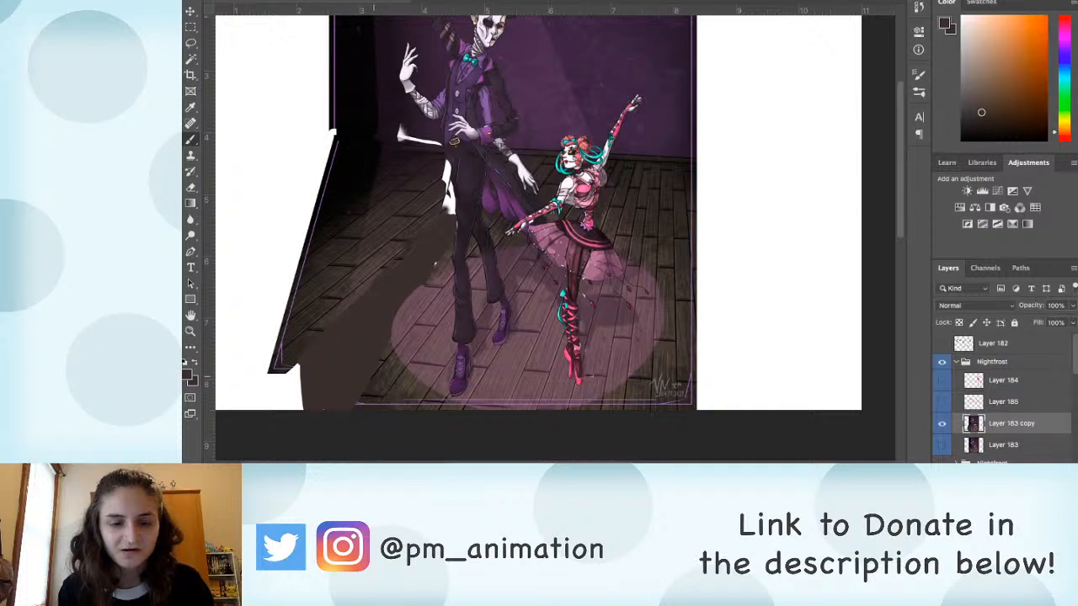
key(e)
mouse_move(326, 162)
mouse_down()
mouse_move(324, 326)
mouse_move(310, 410)
mouse_up()
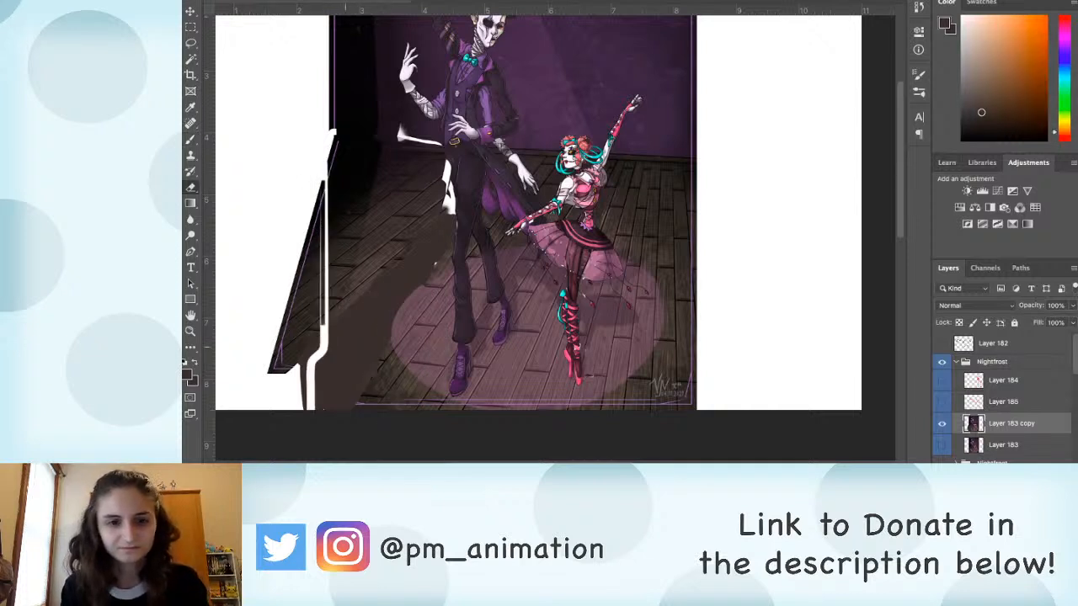
key(super+z)
key(s)
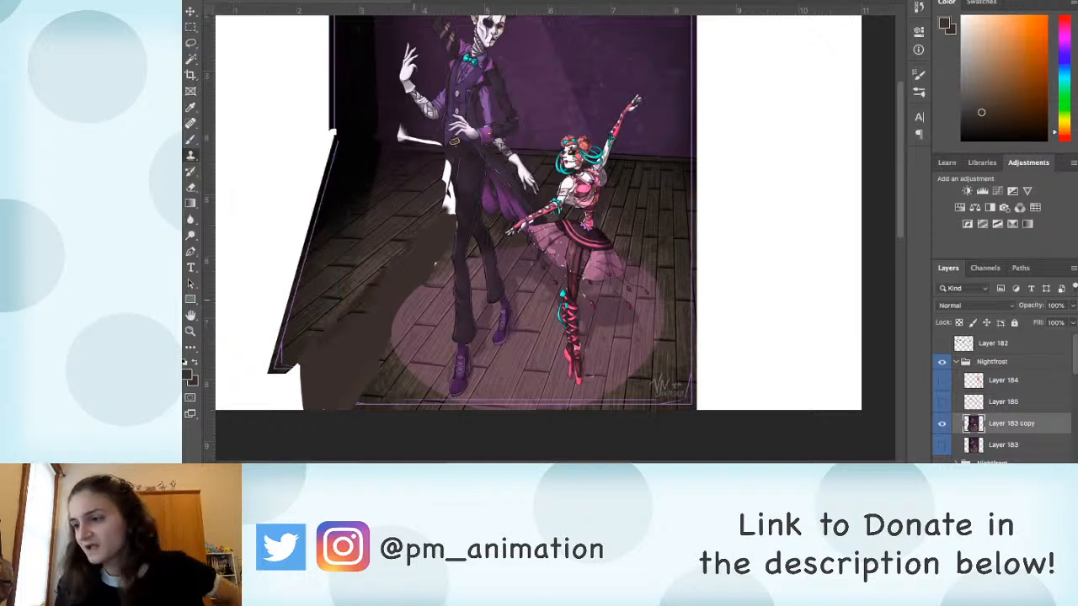
Step: Create a new layer above Layer 183 copy and paint black cast shadows on the floor around the dancers
key(b)
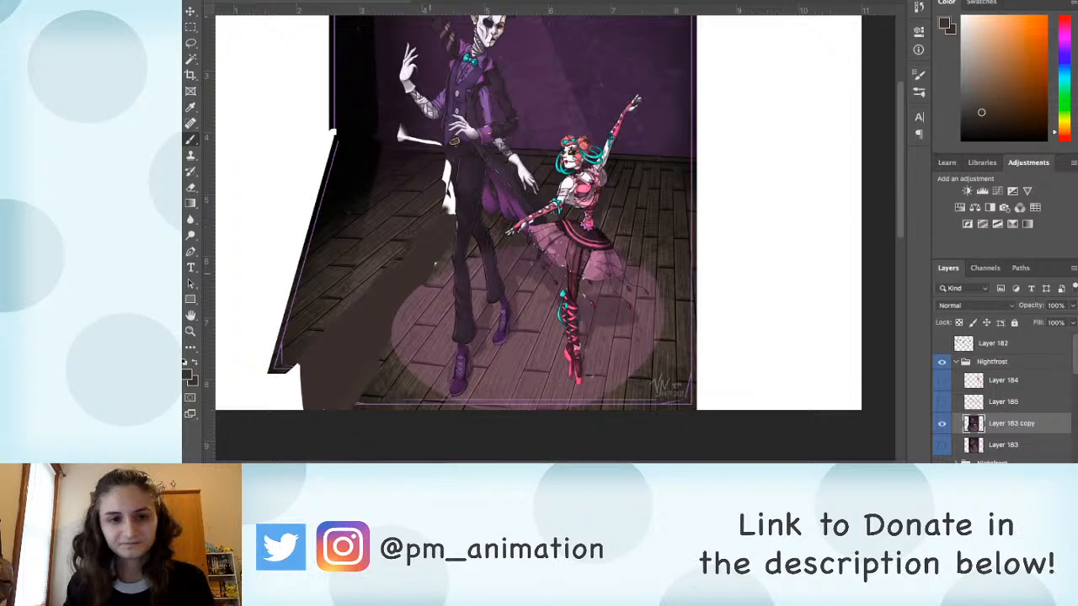
key(ctrl+0)
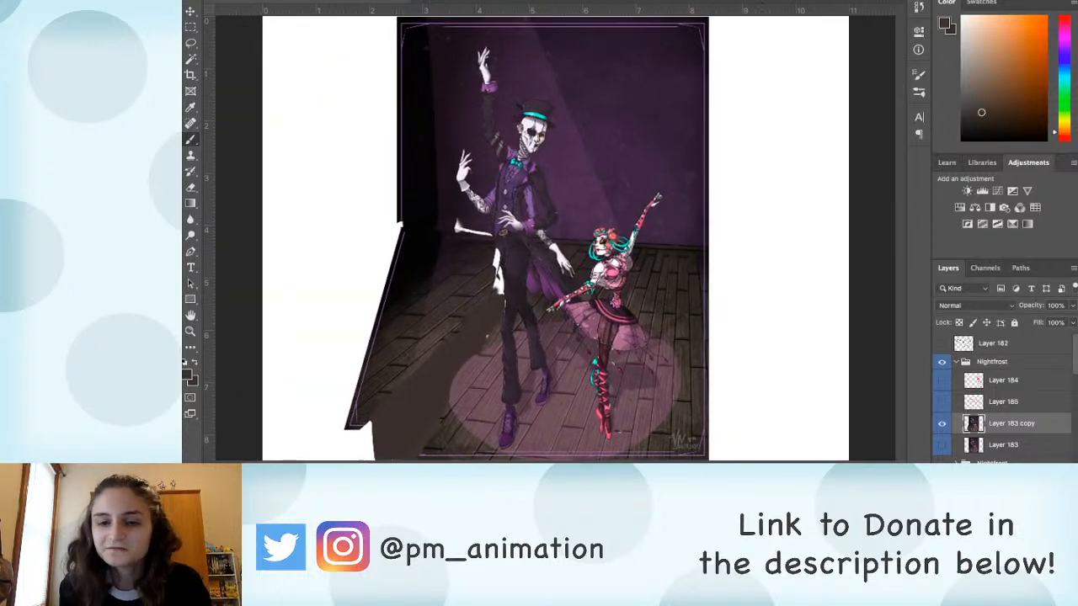
key(ctrl+shift+alt+n)
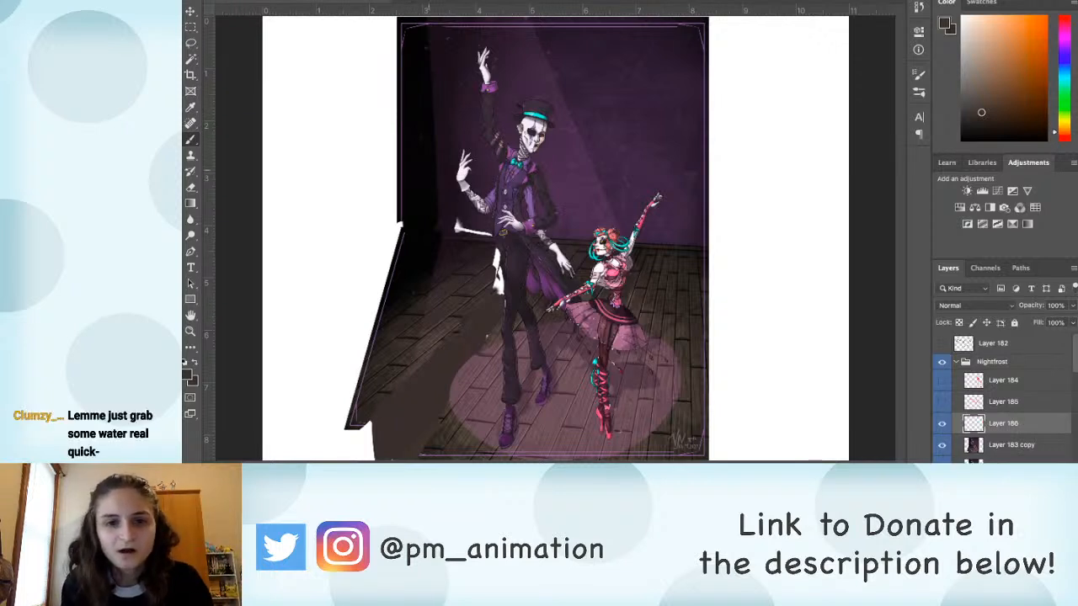
alt+click(428, 171)
key(ctrl+plus)
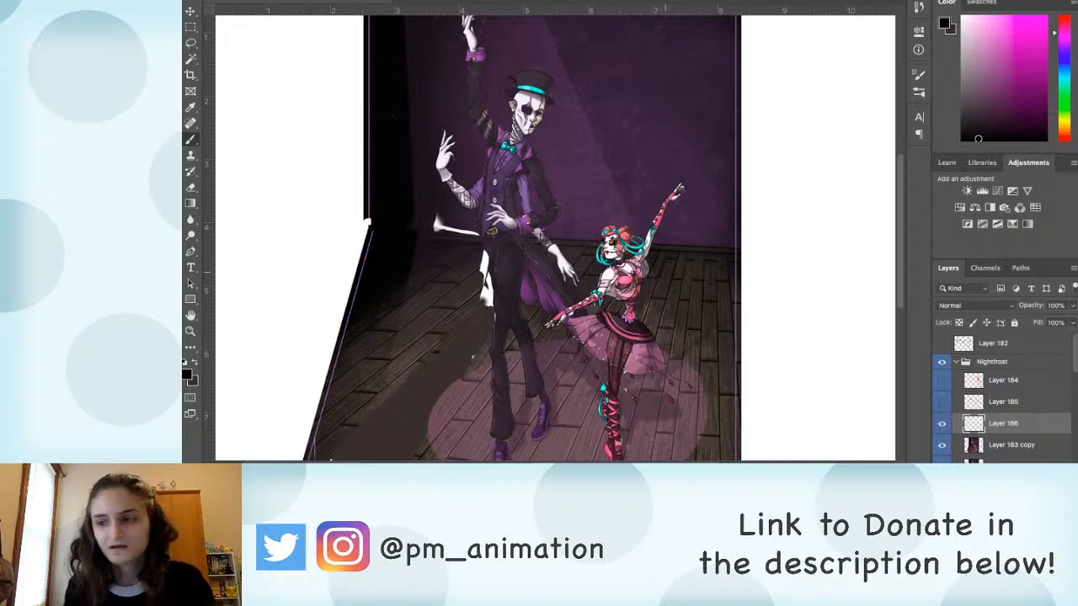
scroll(666, 273, up, 2)
scroll(665, 272, up, 3)
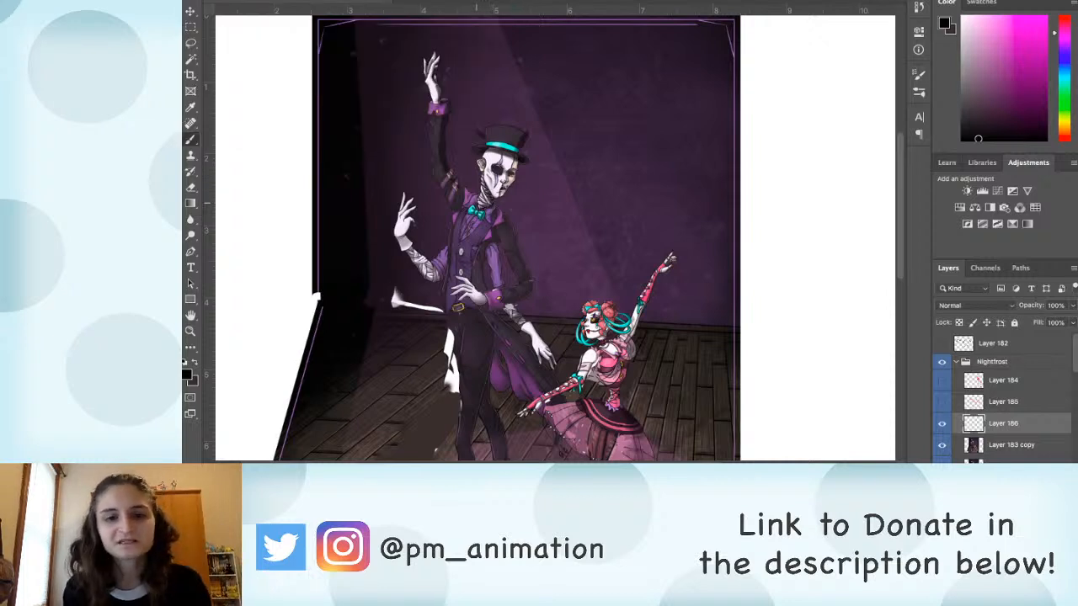
drag(496, 313, 479, 215)
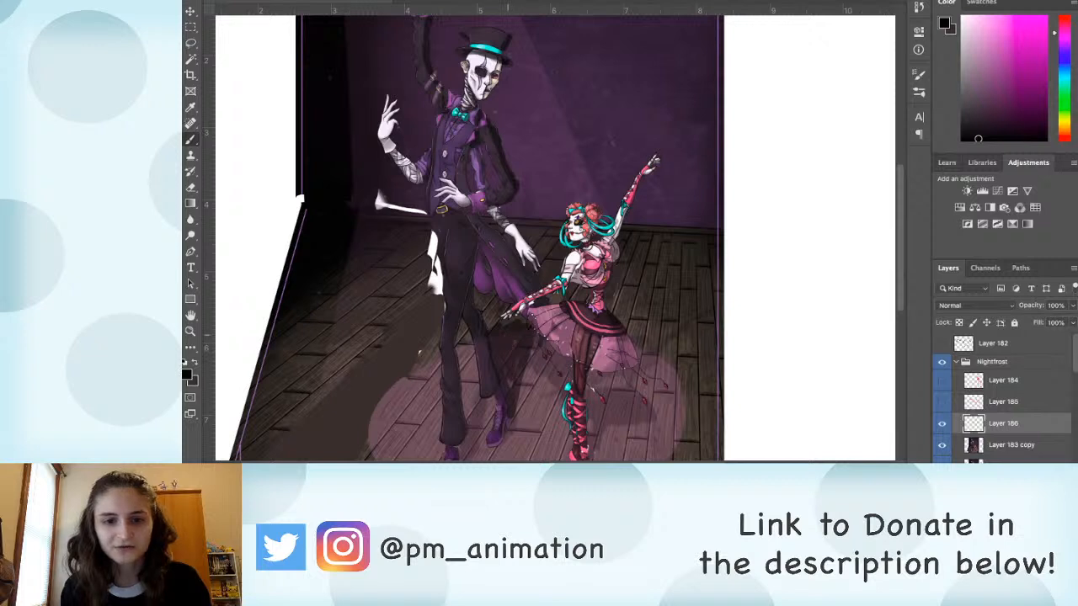
drag(507, 335, 524, 356)
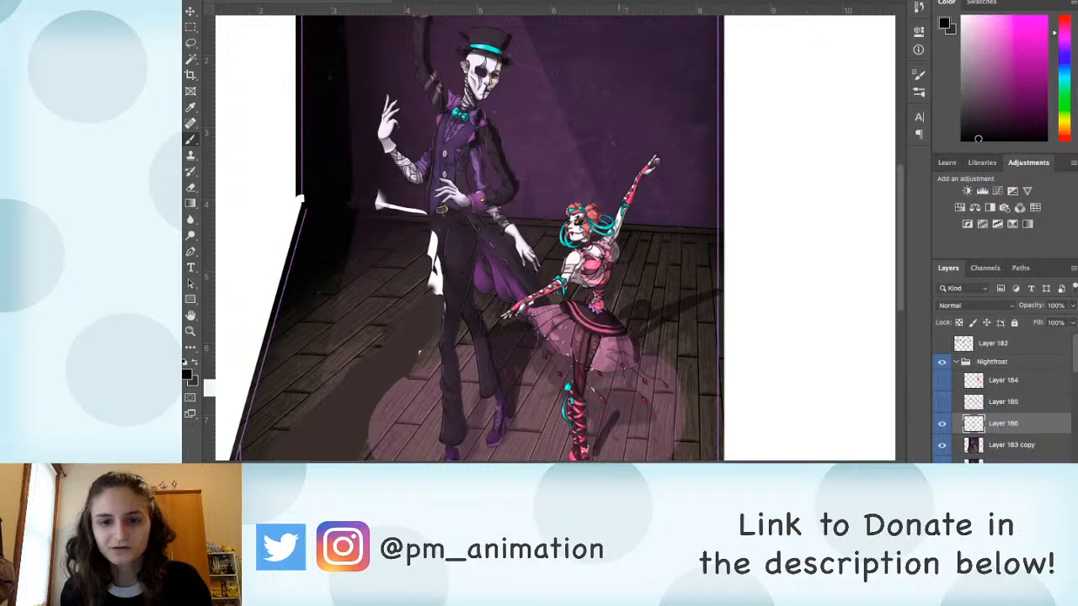
Step: Brush black shading over the ballerina's legs, skirt side, torso and raised arm on Layer 186
mouse_move(620, 387)
mouse_down()
mouse_move(595, 440)
mouse_move(587, 366)
mouse_up()
mouse_move(587, 288)
mouse_down()
mouse_move(565, 351)
mouse_move(571, 409)
mouse_up()
drag(578, 357, 580, 396)
drag(584, 315, 582, 433)
drag(624, 281, 617, 293)
drag(598, 254, 598, 243)
mouse_move(606, 207)
mouse_down()
mouse_move(597, 183)
mouse_move(645, 108)
mouse_up()
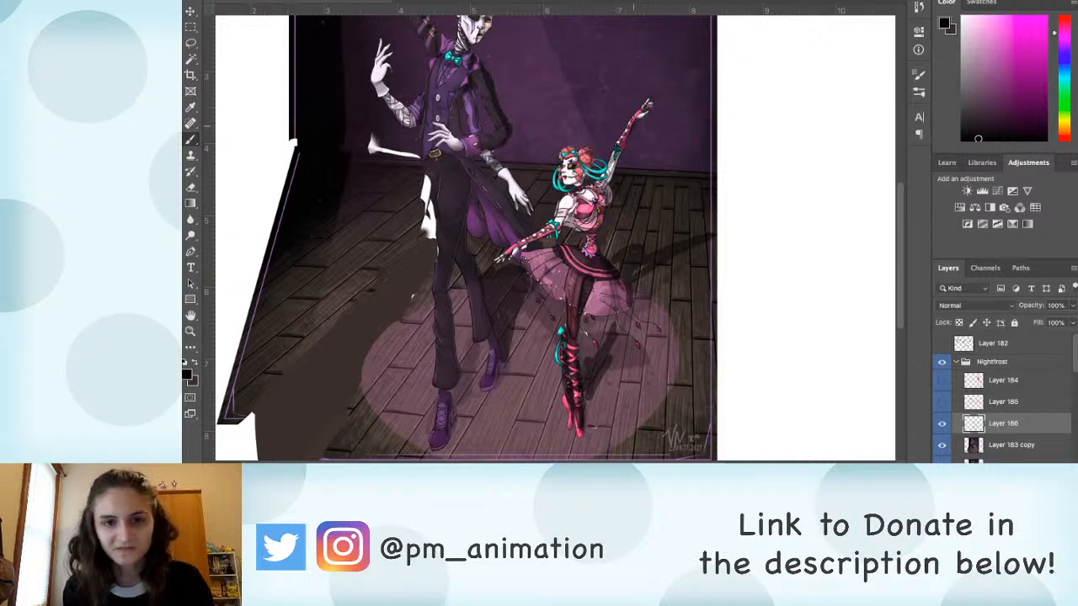
Step: Shade the ballerina's head and lowered arm, the man's purple coat tail and his trouser legs with black
drag(591, 158, 582, 187)
drag(560, 226, 511, 253)
mouse_move(489, 199)
mouse_down()
mouse_move(475, 234)
mouse_move(470, 223)
mouse_move(515, 243)
mouse_up()
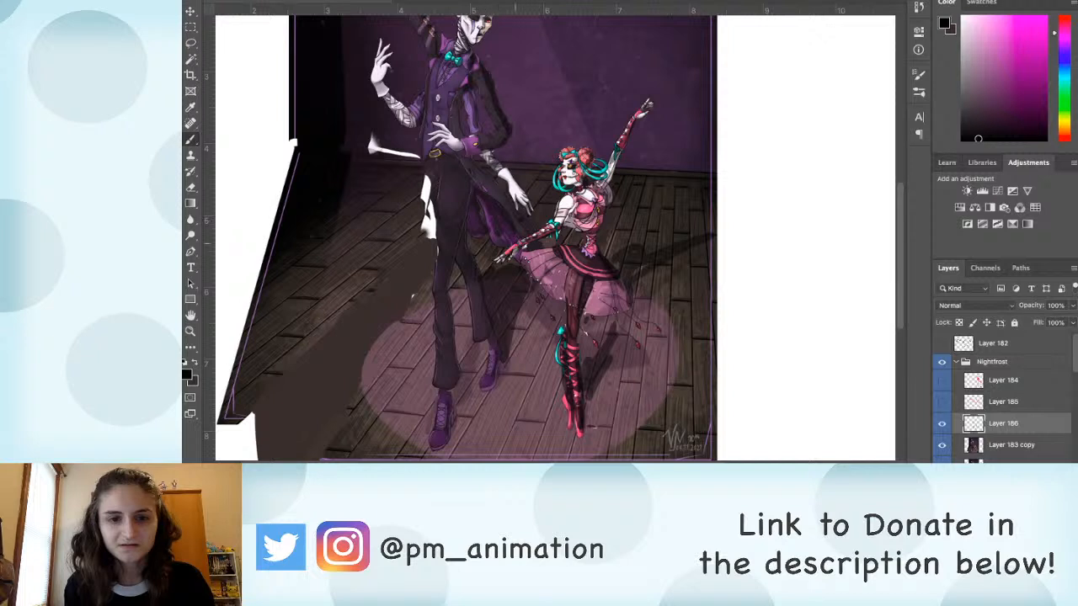
mouse_move(470, 187)
mouse_down()
mouse_move(464, 257)
mouse_move(499, 364)
mouse_move(453, 325)
mouse_move(447, 269)
mouse_up()
drag(429, 207, 432, 182)
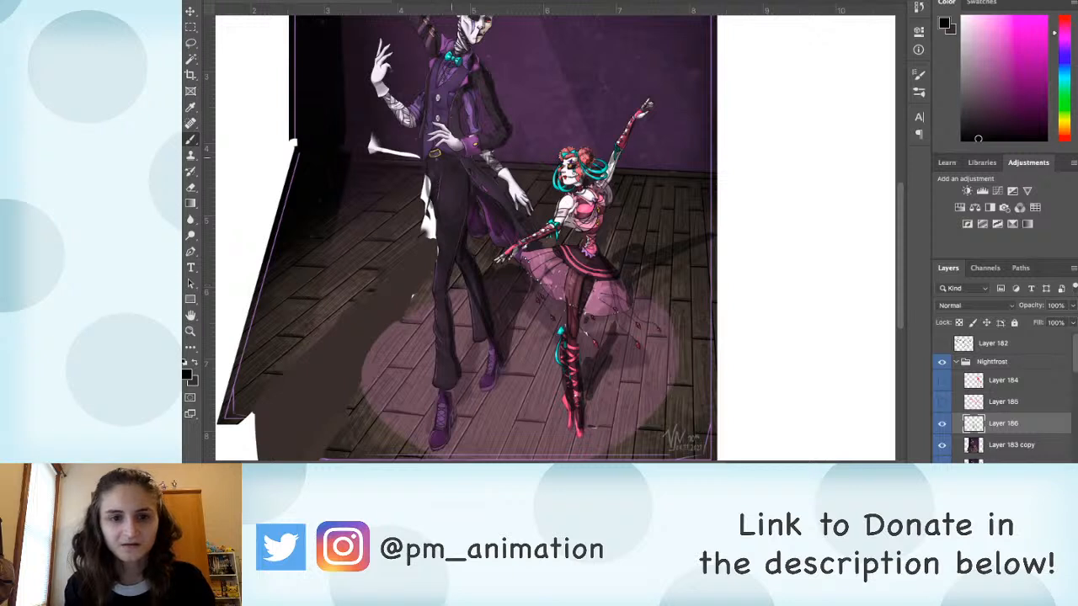
Step: Clone wall and floor texture on Layer 183 copy over the white sliver beside the man's waist
drag(549, 221, 574, 257)
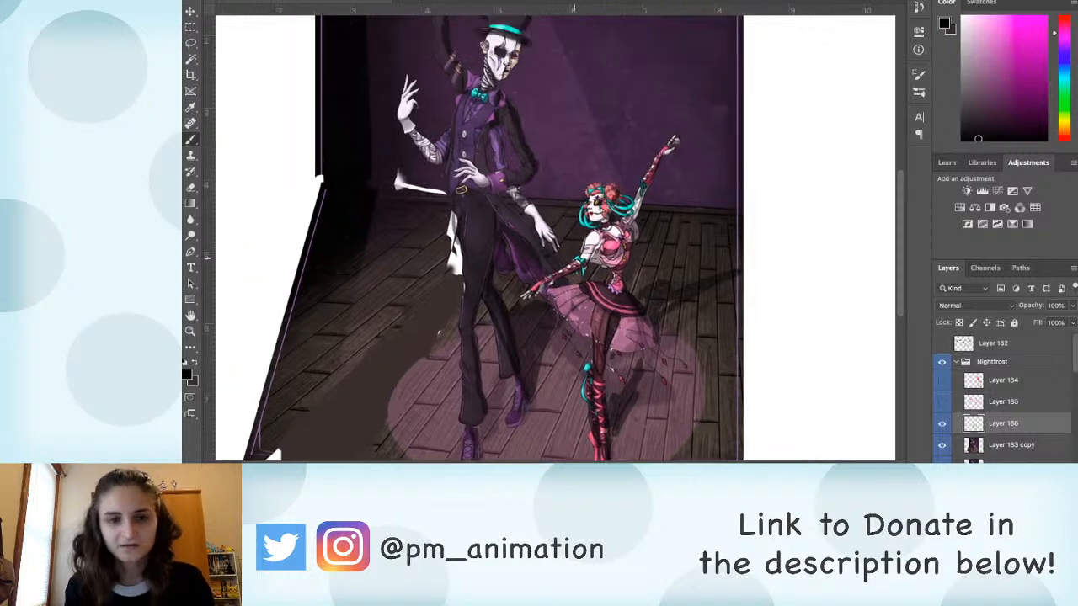
key(s)
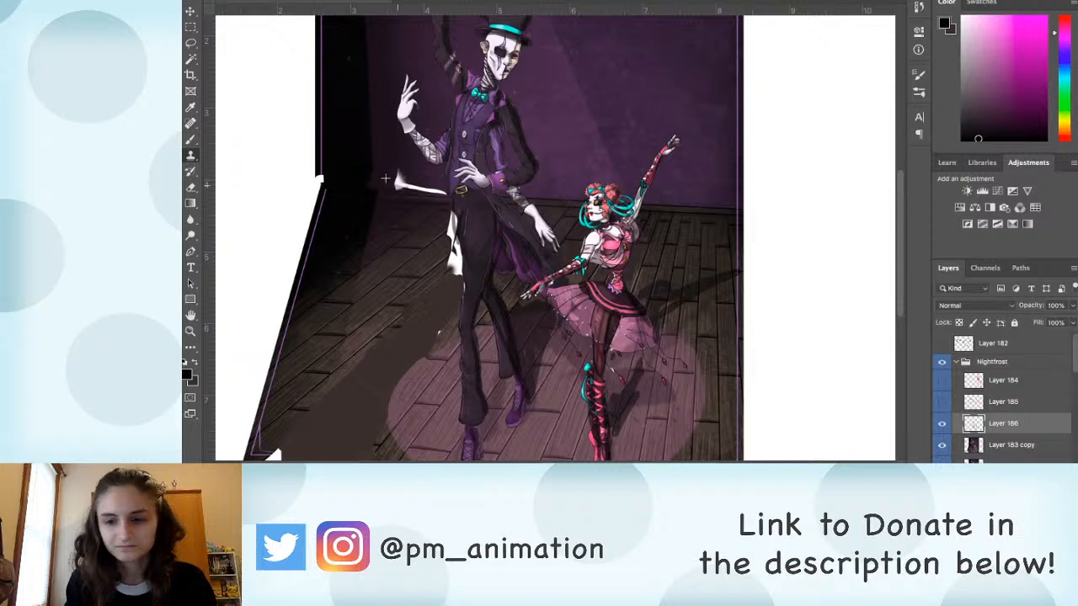
click(1011, 445)
mouse_move(401, 182)
mouse_down()
mouse_move(435, 167)
mouse_move(442, 193)
mouse_up()
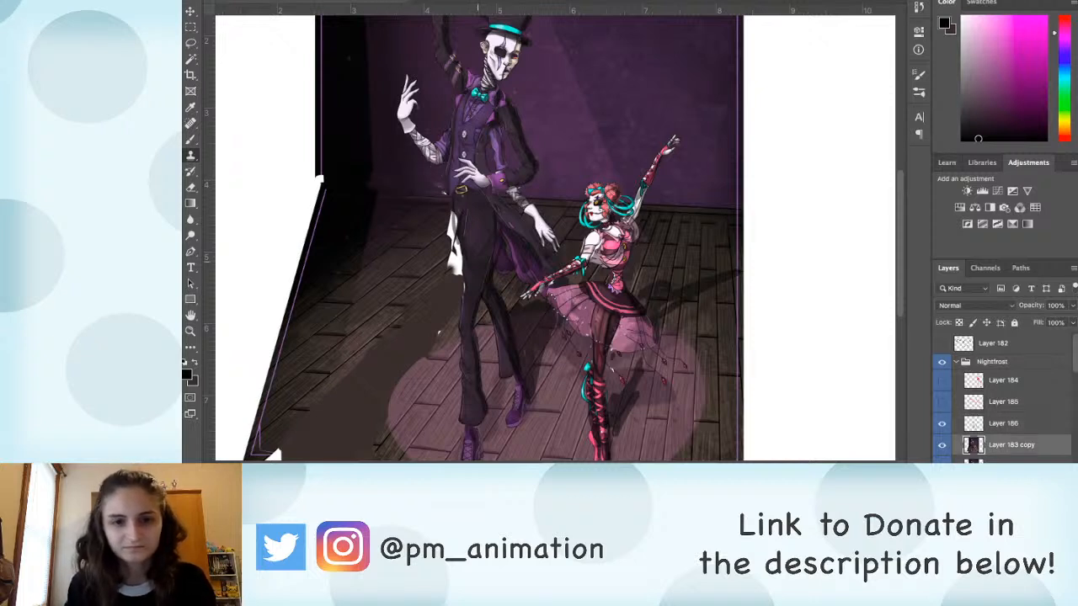
Step: Cover the white gap beside the man's hip and thigh with dark floor colour and cloned floorboards
drag(452, 385, 425, 424)
key(b)
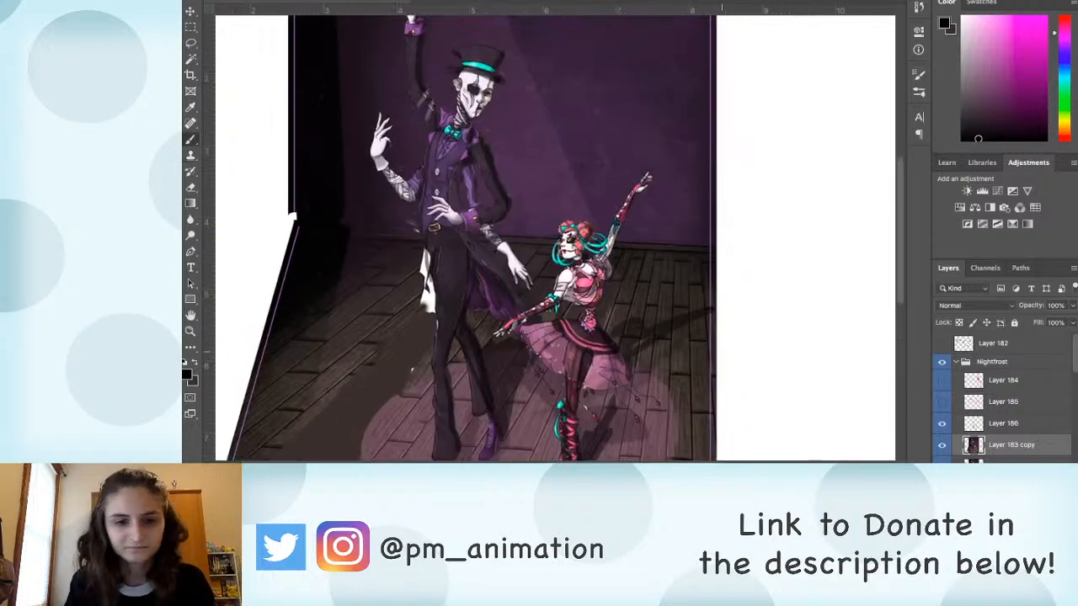
key(x)
drag(421, 251, 434, 311)
key(s)
alt+click(408, 280)
mouse_move(422, 256)
mouse_down()
mouse_move(430, 307)
mouse_move(429, 285)
mouse_up()
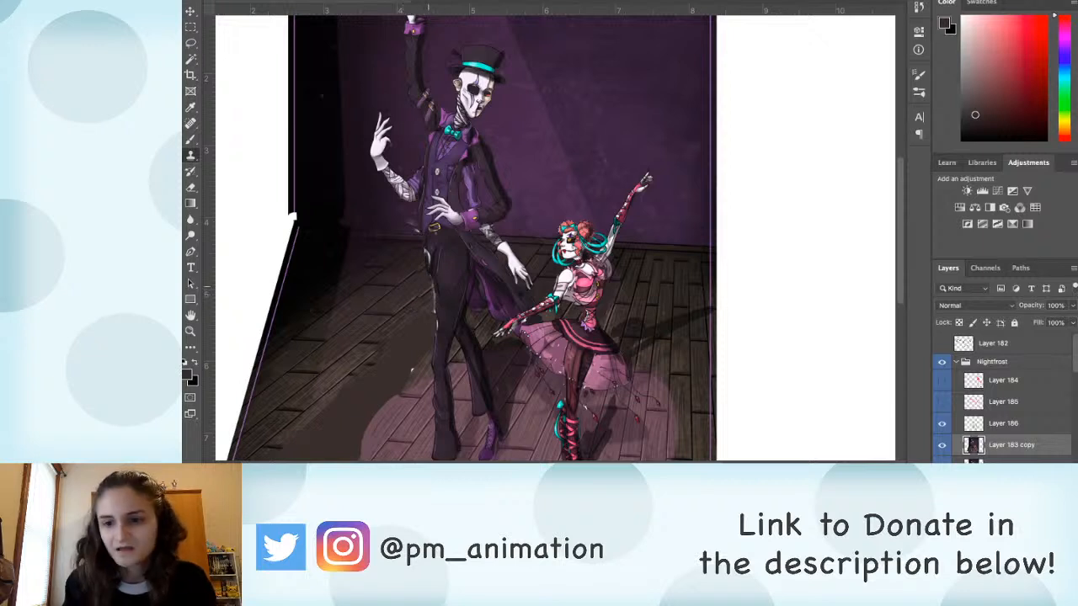
Step: Darken the cast shadow on the floor behind the ballerina's skirt with black on Layer 186
click(1003, 424)
key(b)
drag(619, 341, 601, 314)
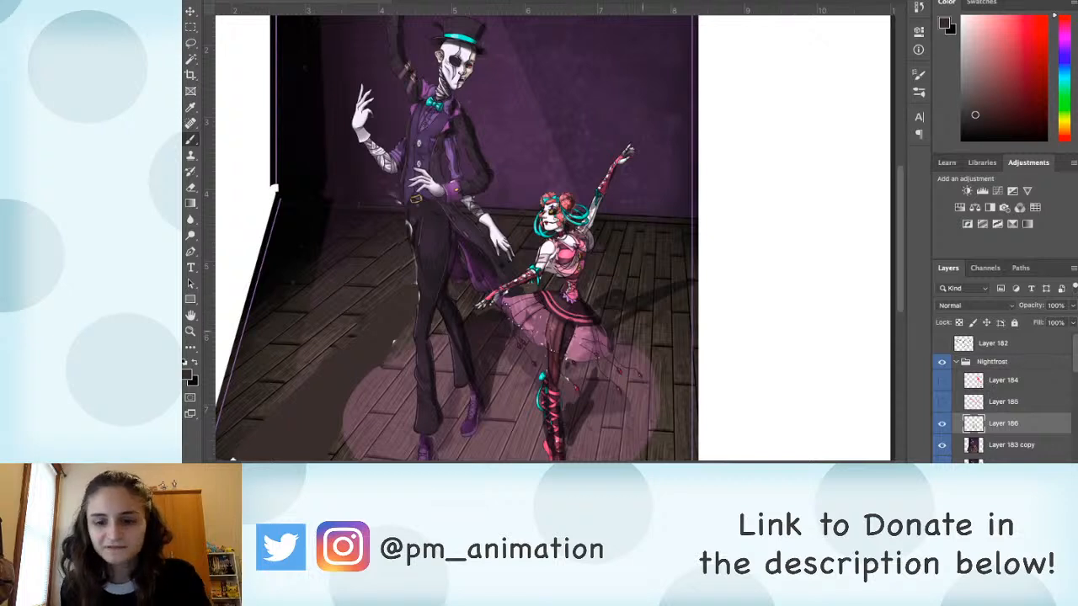
key(x)
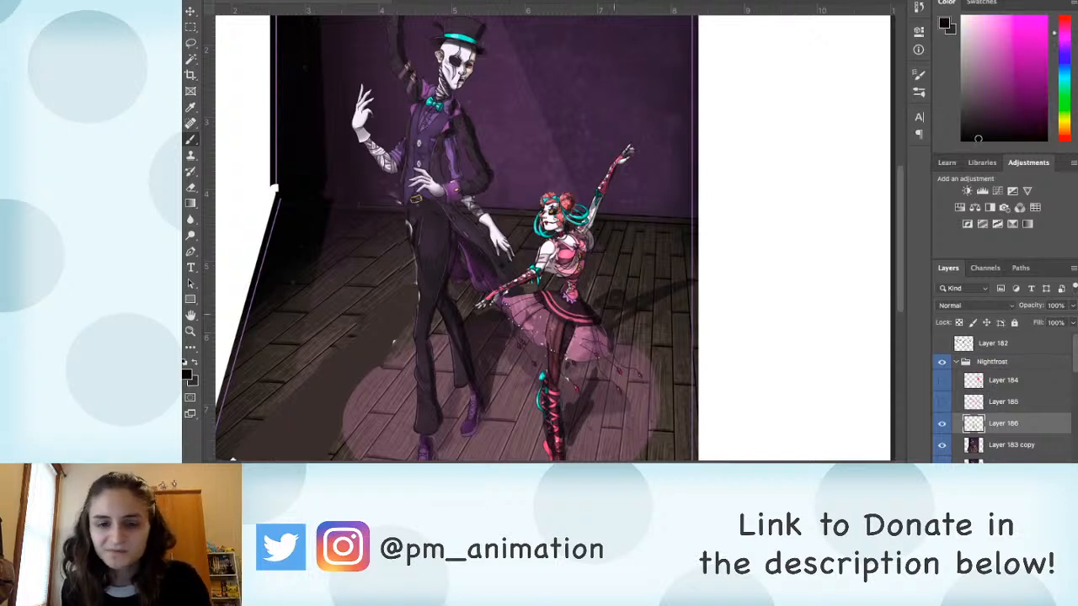
drag(615, 313, 622, 319)
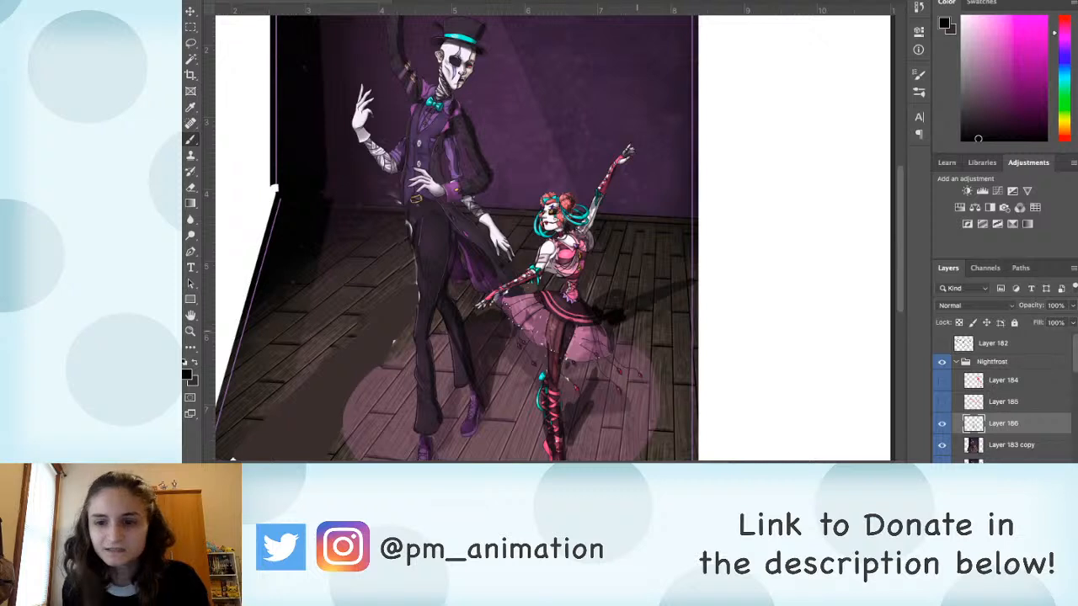
Step: Test different opacities for the shadow layer, Layer 186, and settle on 50%
key(v)
key(3)
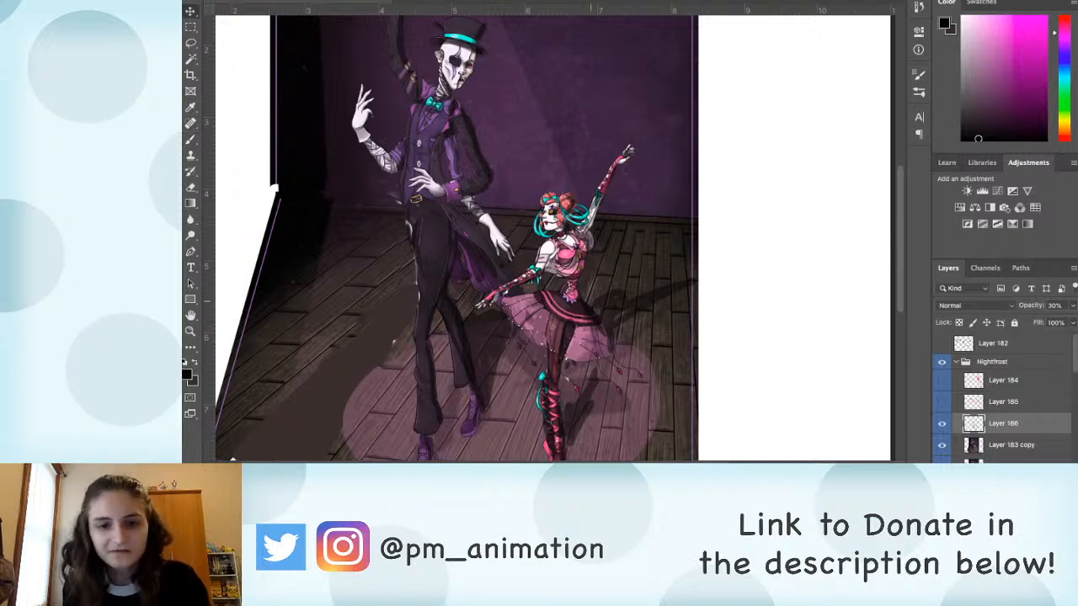
key(b)
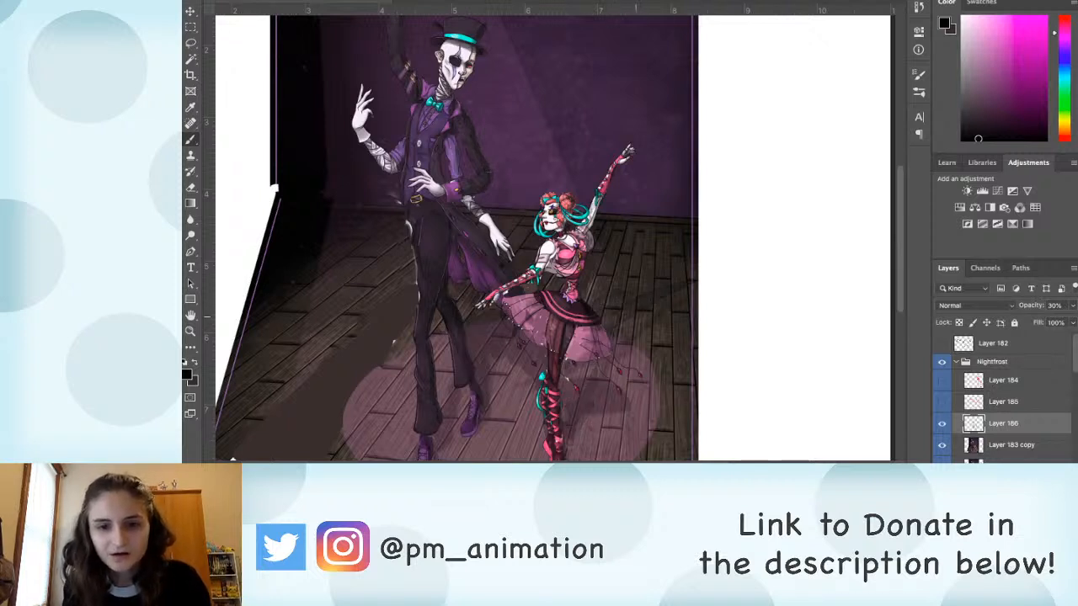
key(v)
key(8)
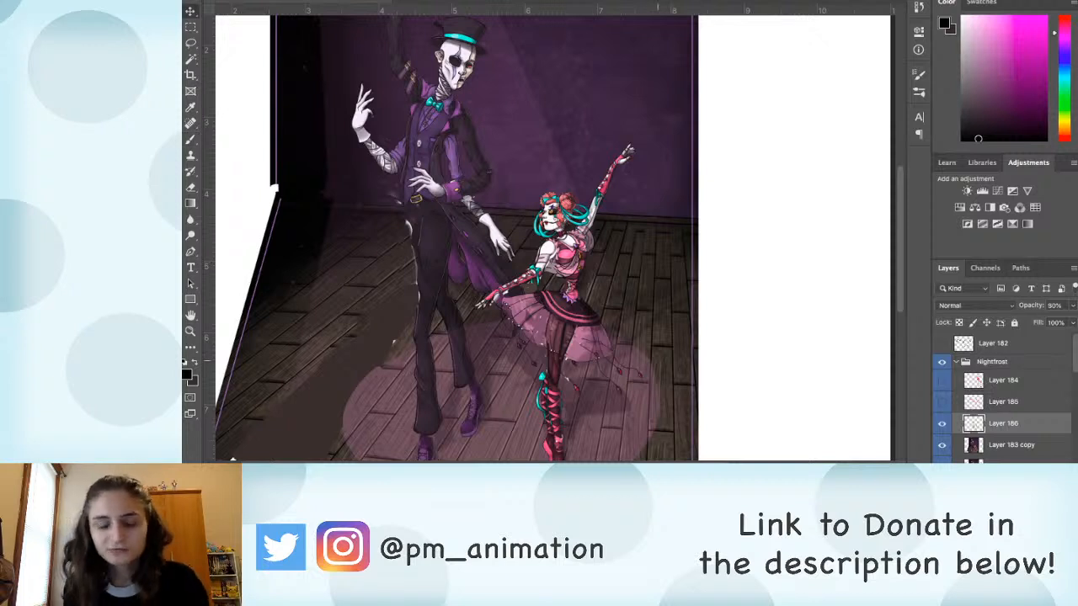
key(9)
scroll(550, 250, down, 3)
key(5)
key(b)
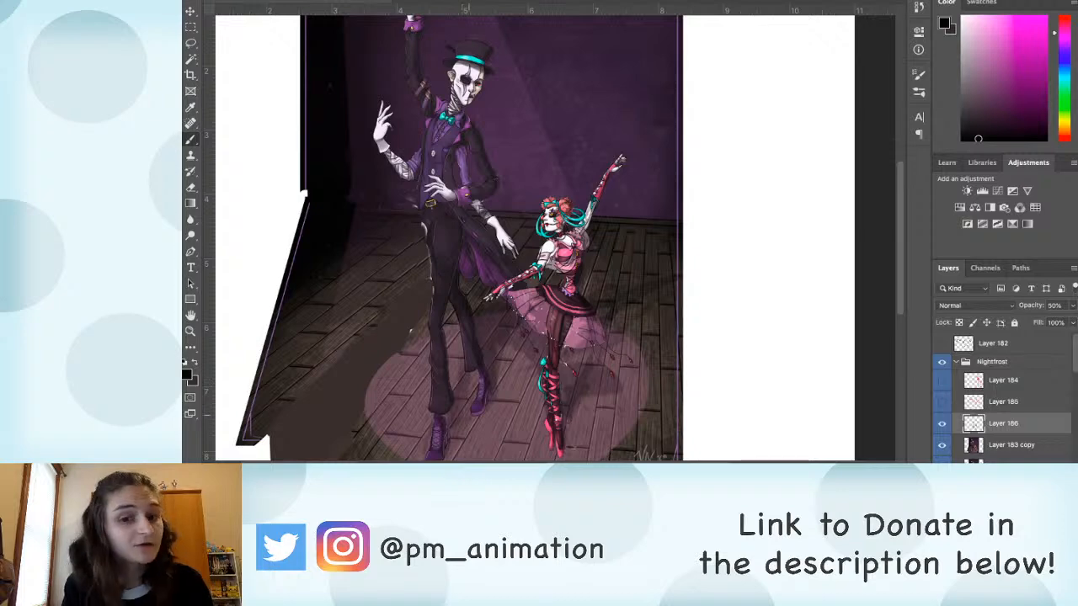
Step: Group Layer 183 copy together with the shadow, guide and sketch layers up to Layer 184
drag(540, 371, 577, 356)
scroll(544, 333, down, 2)
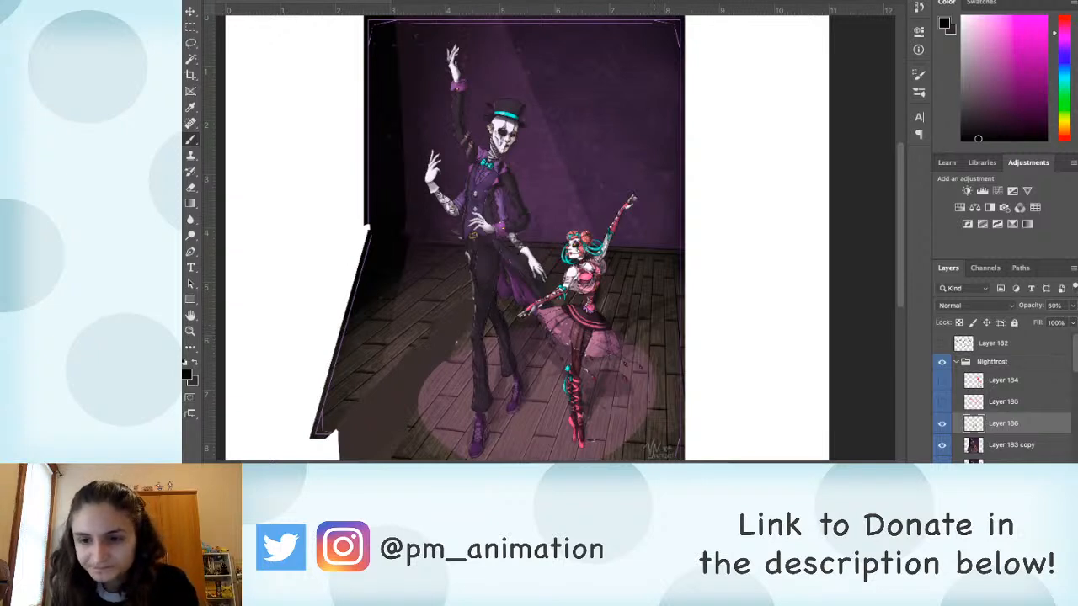
click(1012, 444)
shift+click(1004, 380)
key(super+g)
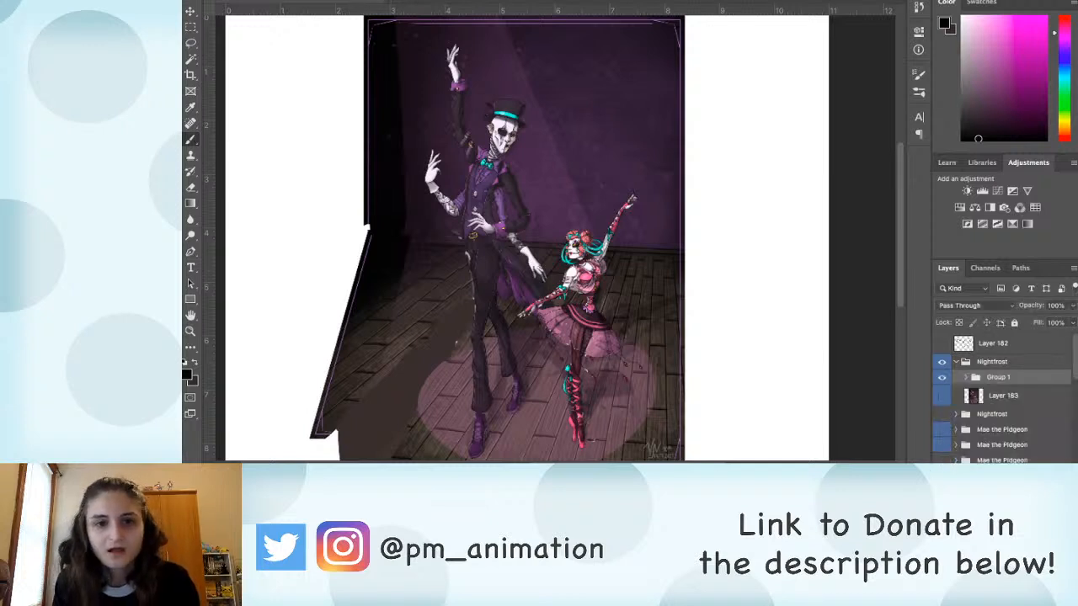
key(v)
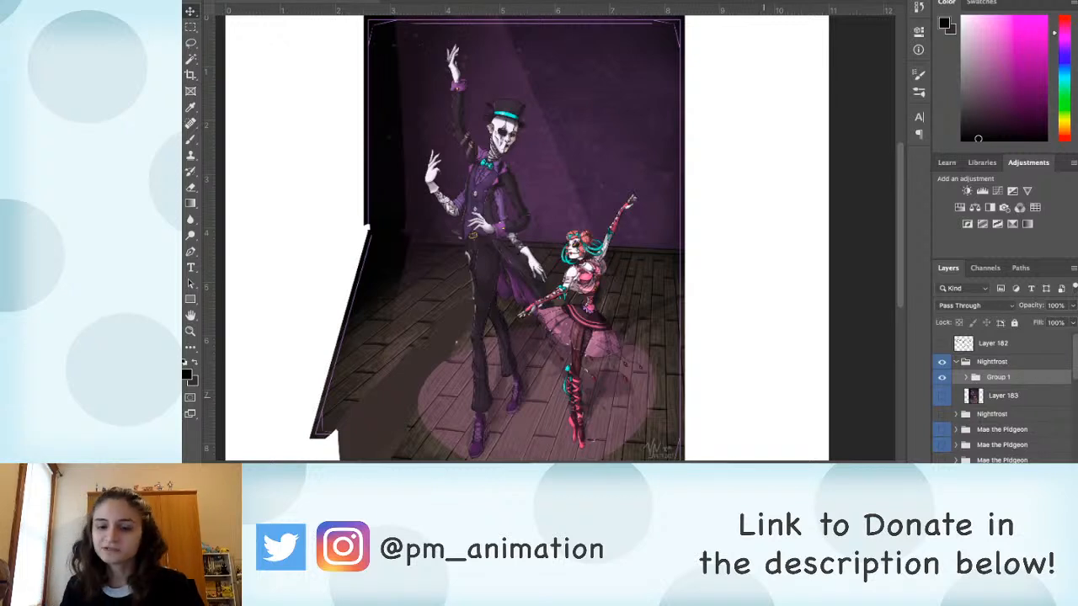
Step: Select the back wall on Layer 183 copy with a freehand outline that follows and excludes both dancers' silhouettes
key(l)
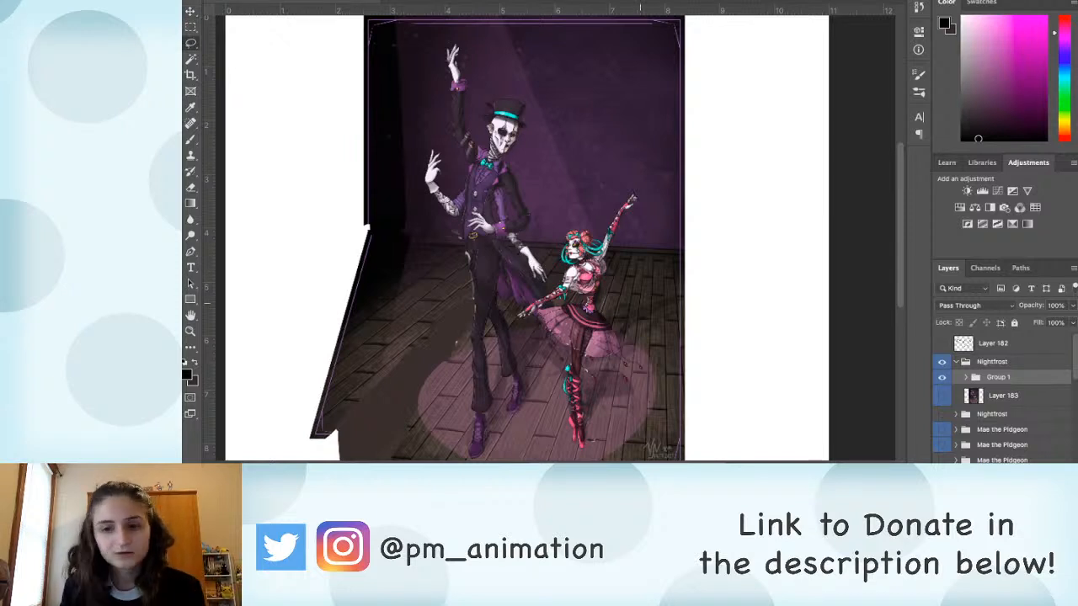
click(966, 377)
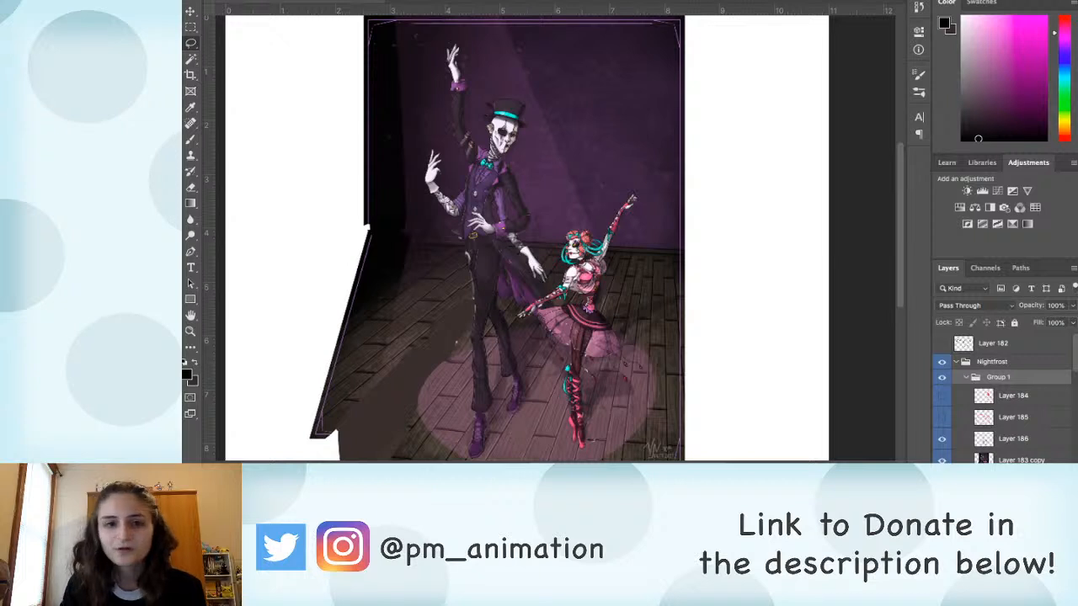
click(1021, 460)
mouse_move(463, 226)
mouse_down()
mouse_move(462, 240)
mouse_move(408, 239)
mouse_move(305, 125)
mouse_move(362, 17)
mouse_move(701, 244)
mouse_move(615, 248)
mouse_move(634, 194)
mouse_move(600, 236)
mouse_move(527, 241)
mouse_move(509, 146)
mouse_move(528, 111)
mouse_move(517, 99)
mouse_move(481, 127)
mouse_move(486, 148)
mouse_move(470, 144)
mouse_move(461, 52)
mouse_move(447, 59)
mouse_move(464, 187)
mouse_move(453, 194)
mouse_move(430, 151)
mouse_move(424, 190)
mouse_move(449, 218)
mouse_up()
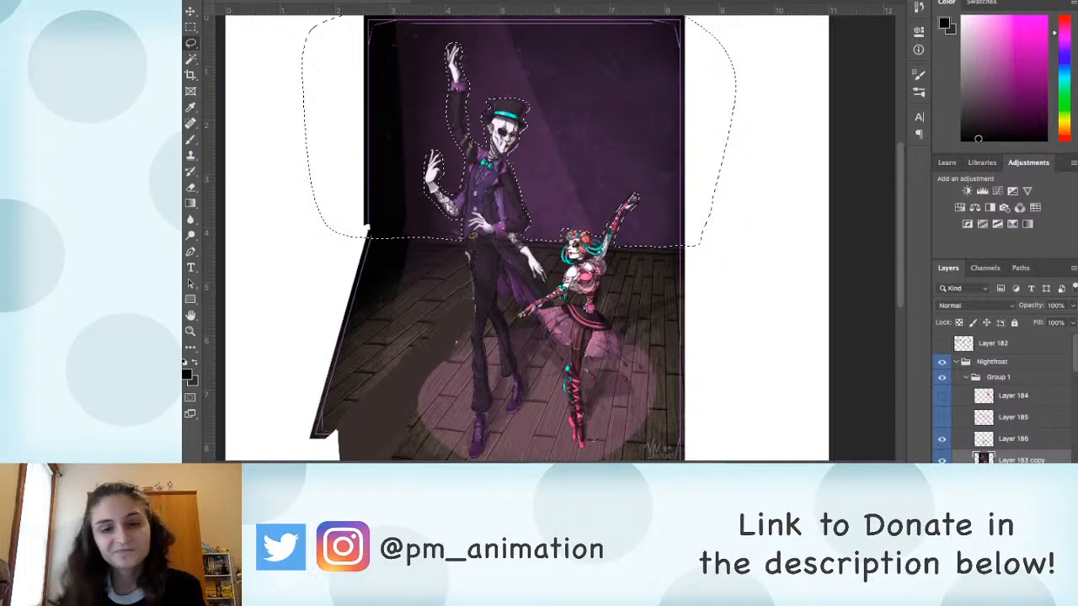
Step: Shift the selected back wall's colour to a deep navy blue, apply the adjustment and clear the selection
key(i)
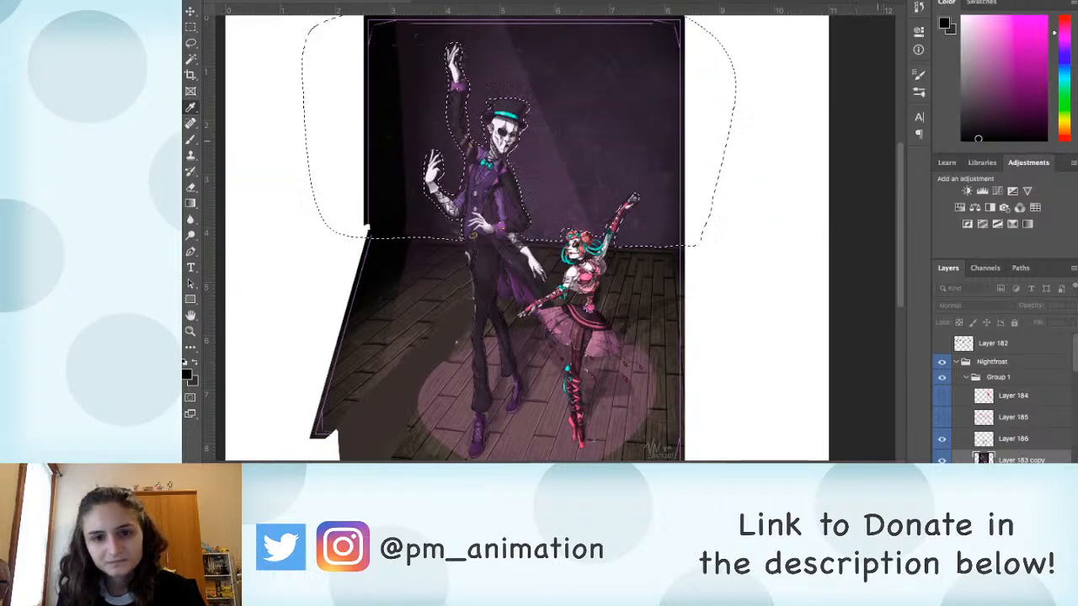
drag(856, 153, 882, 185)
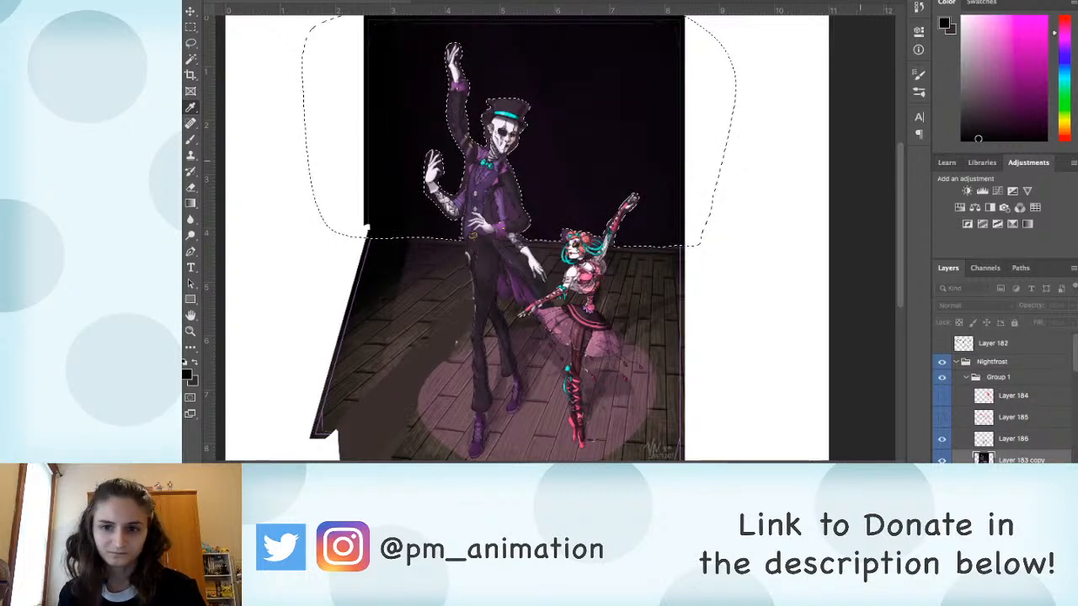
mouse_move(859, 167)
mouse_down()
mouse_move(859, 137)
mouse_move(880, 110)
mouse_up()
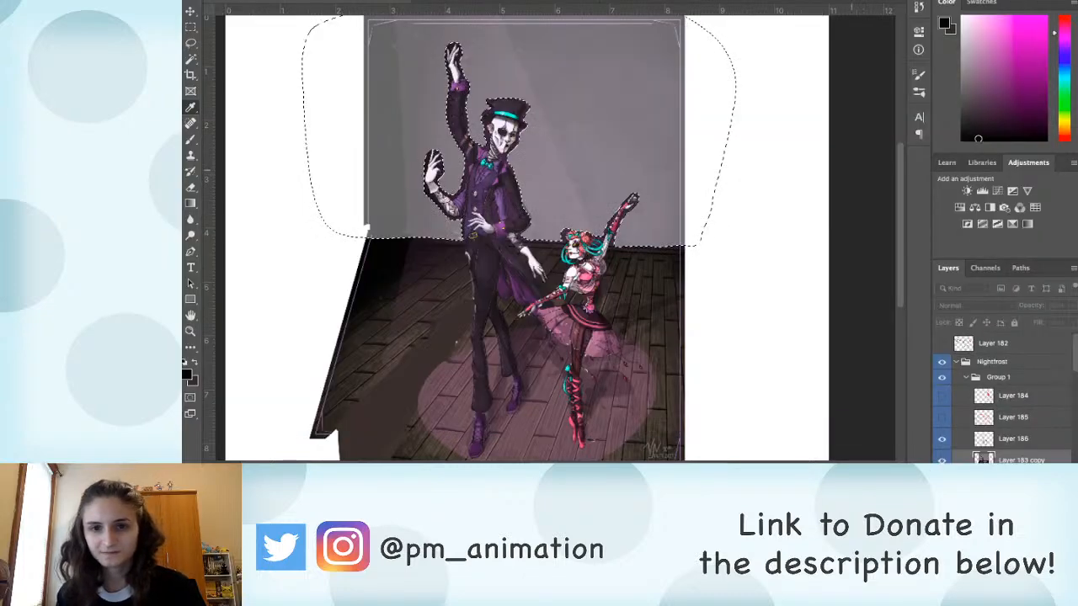
drag(852, 170, 870, 142)
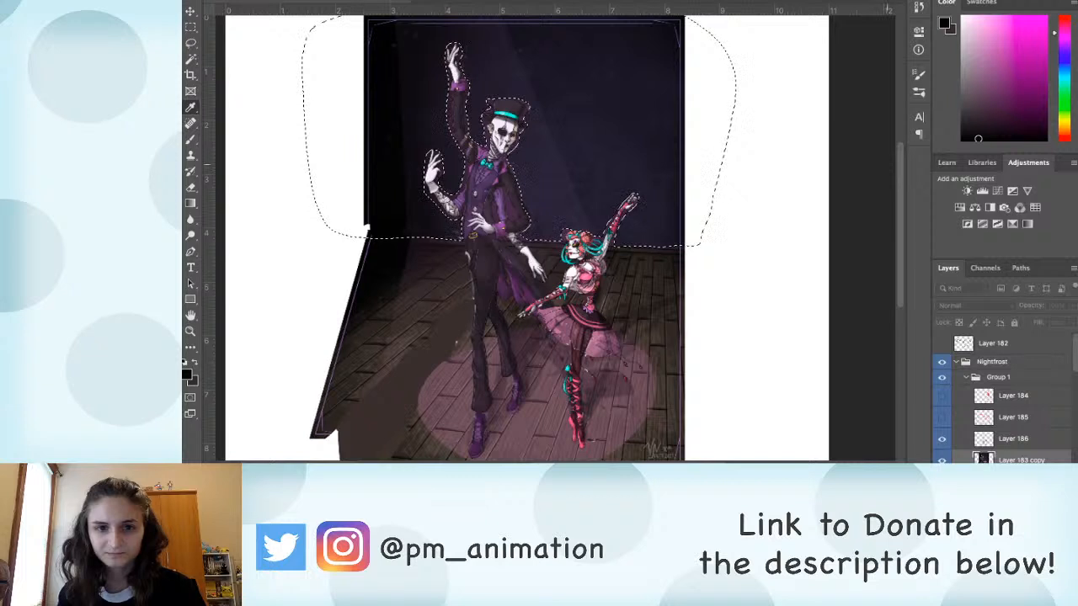
drag(893, 127, 878, 105)
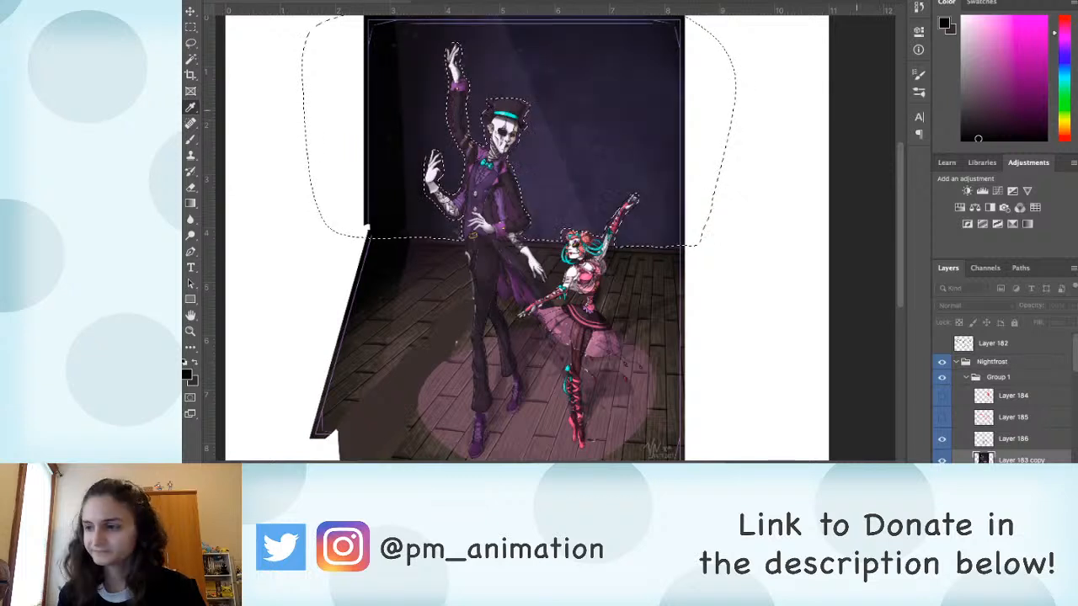
drag(856, 109, 850, 108)
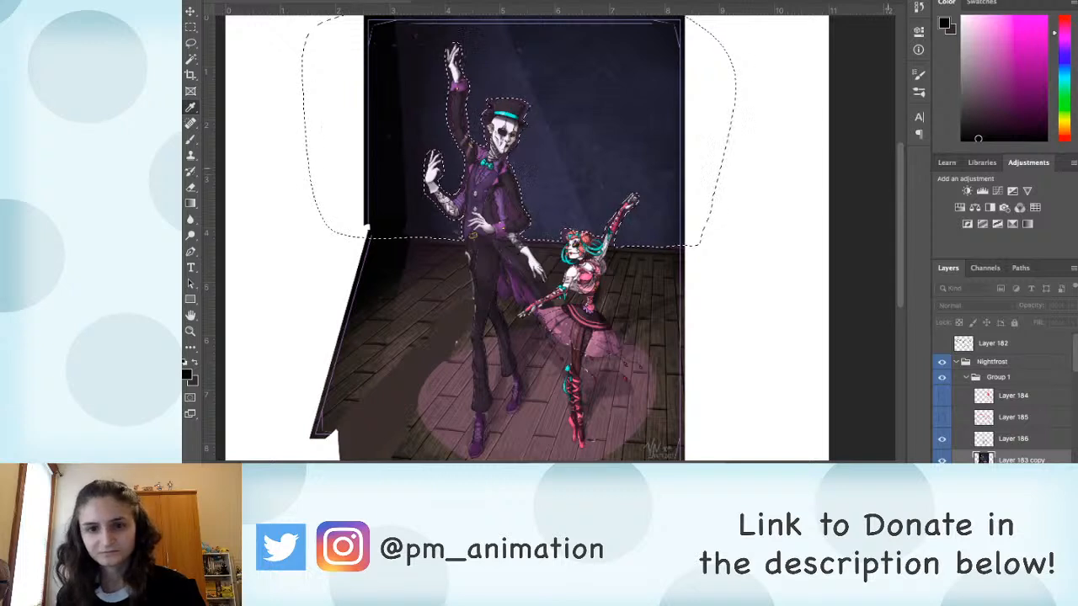
drag(888, 169, 895, 140)
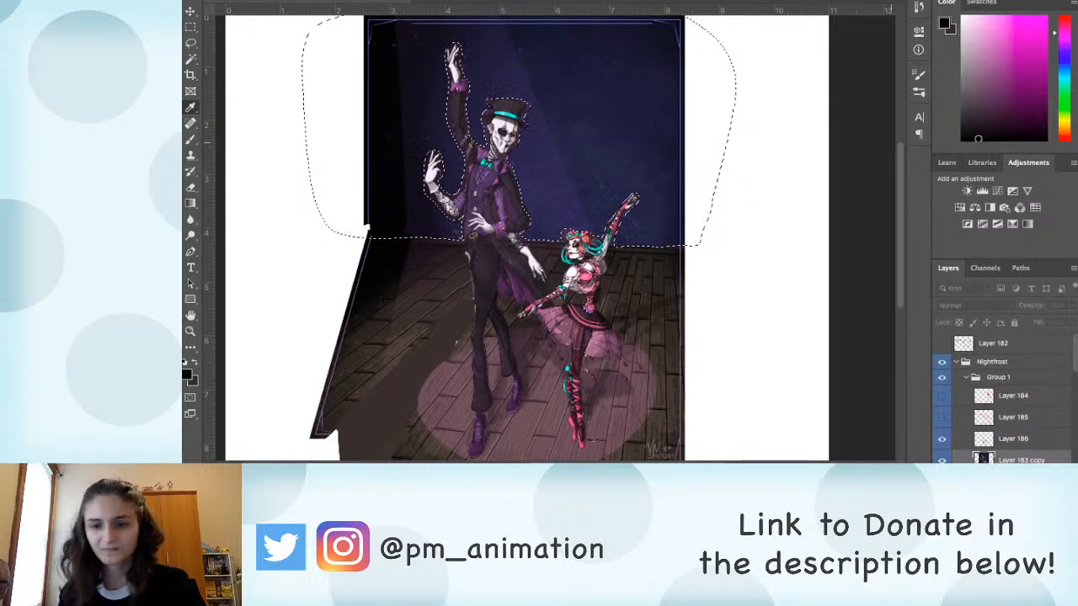
key(Return)
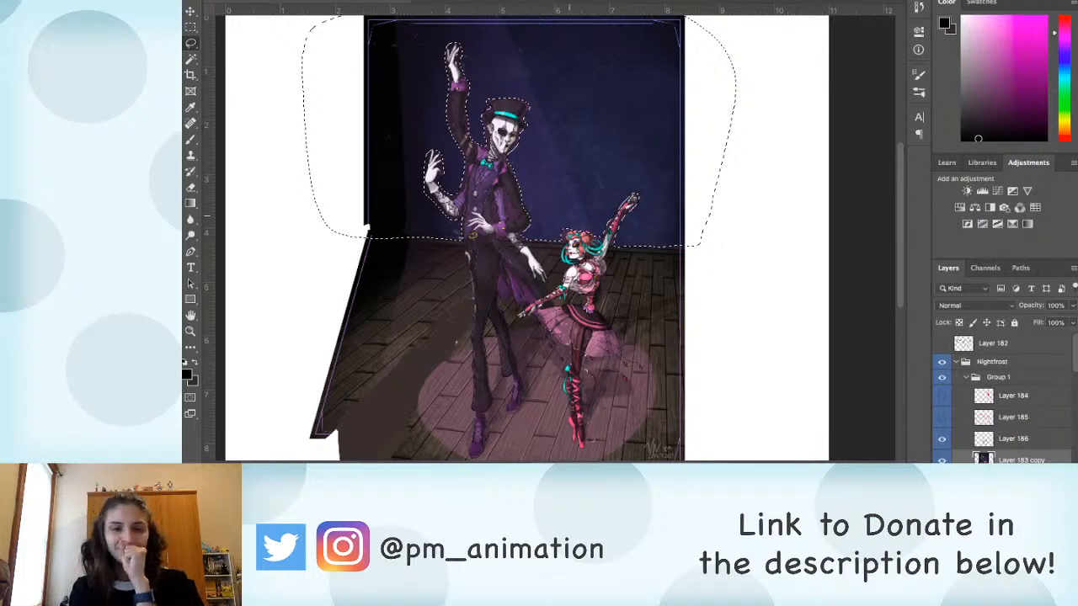
key(ctrl+d)
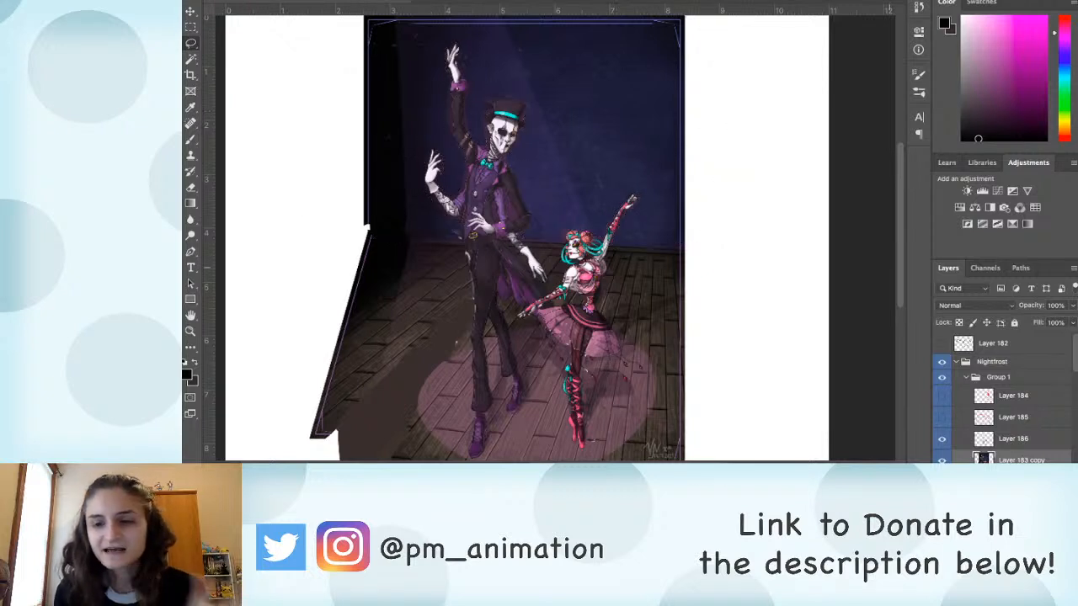
Step: Collapse Group 1 and toggle its visibility repeatedly to compare the corrected version with the original artwork on Layer 183
click(967, 377)
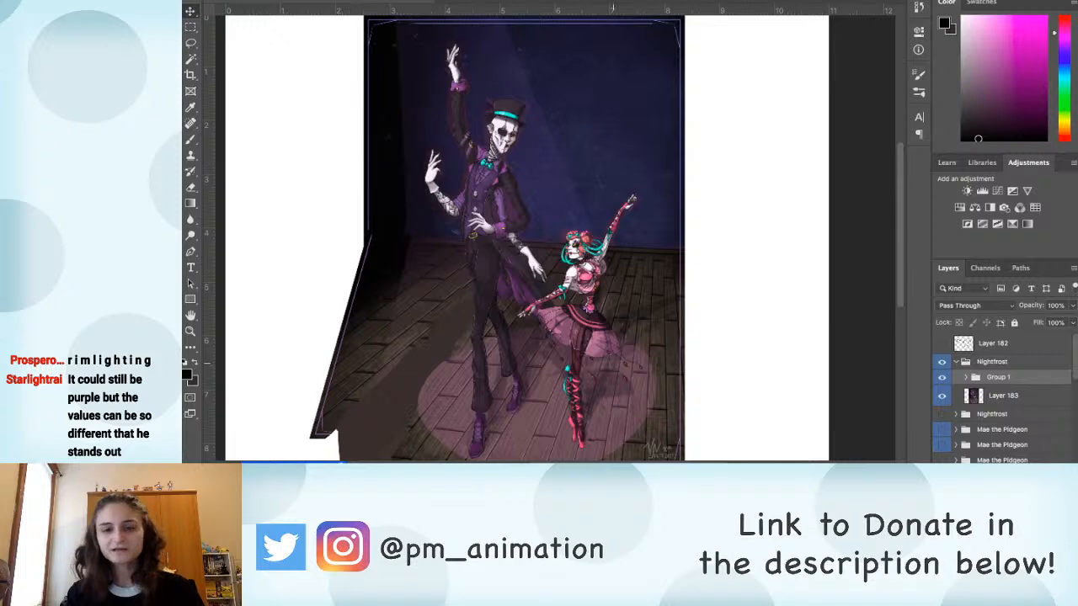
scroll(625, 407, down, 3)
scroll(625, 407, up, 2)
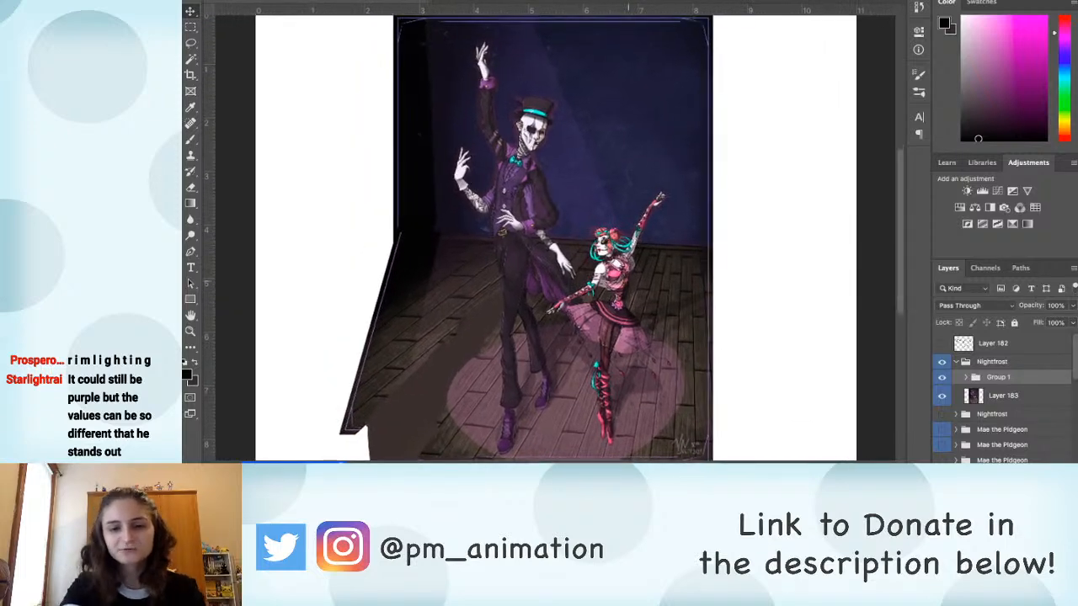
key(super)
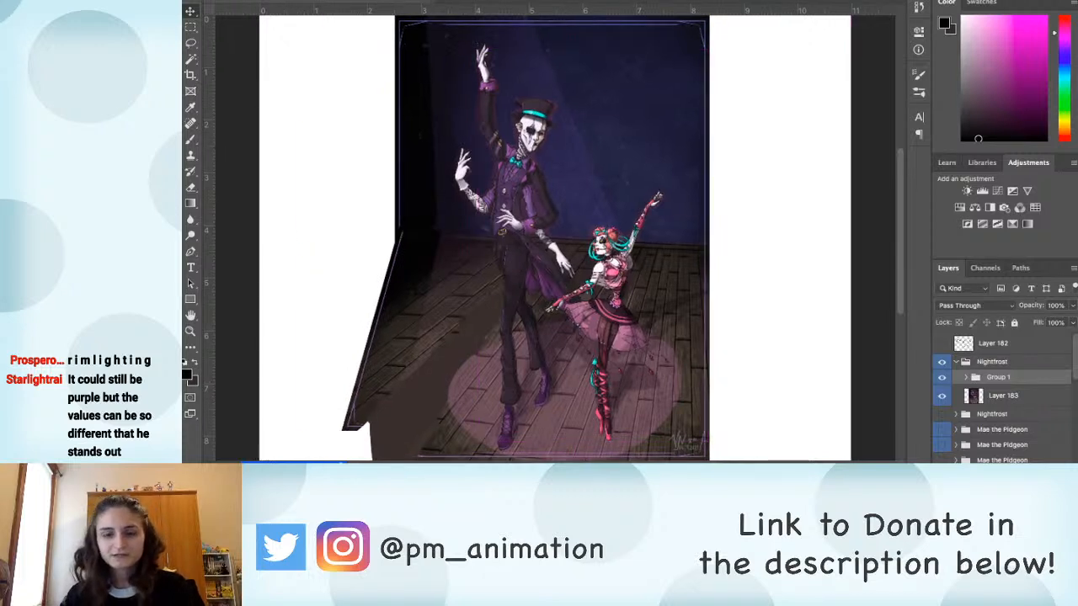
click(941, 377)
click(942, 377)
click(941, 377)
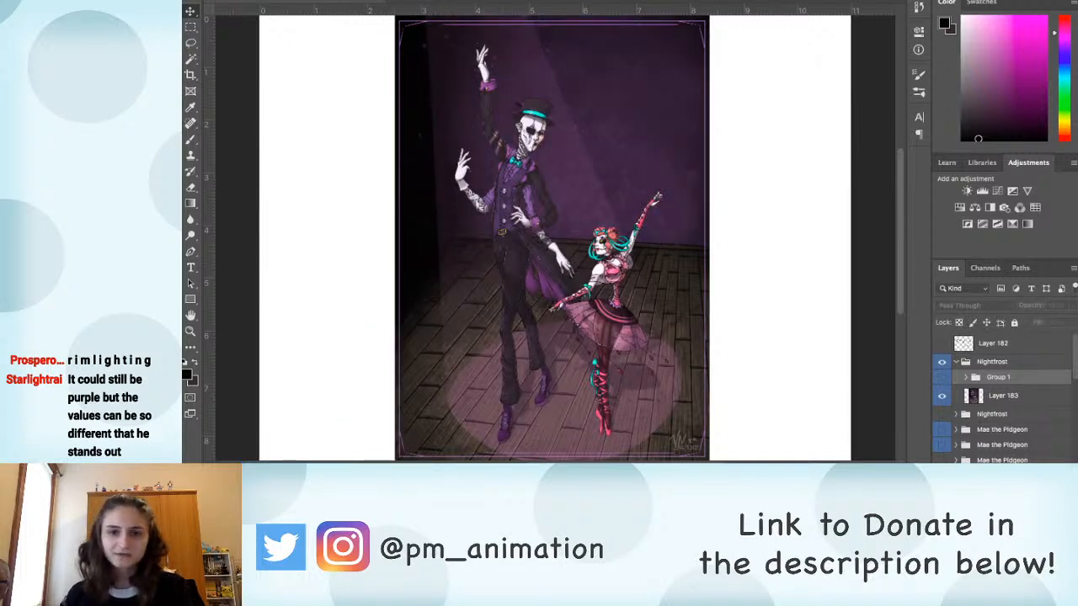
click(942, 377)
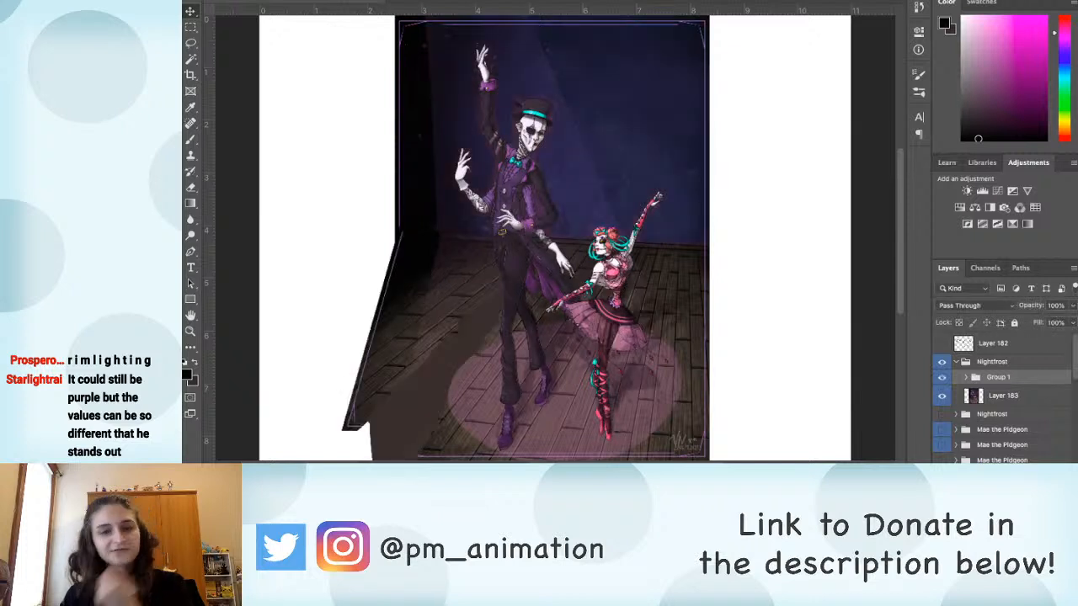
click(941, 377)
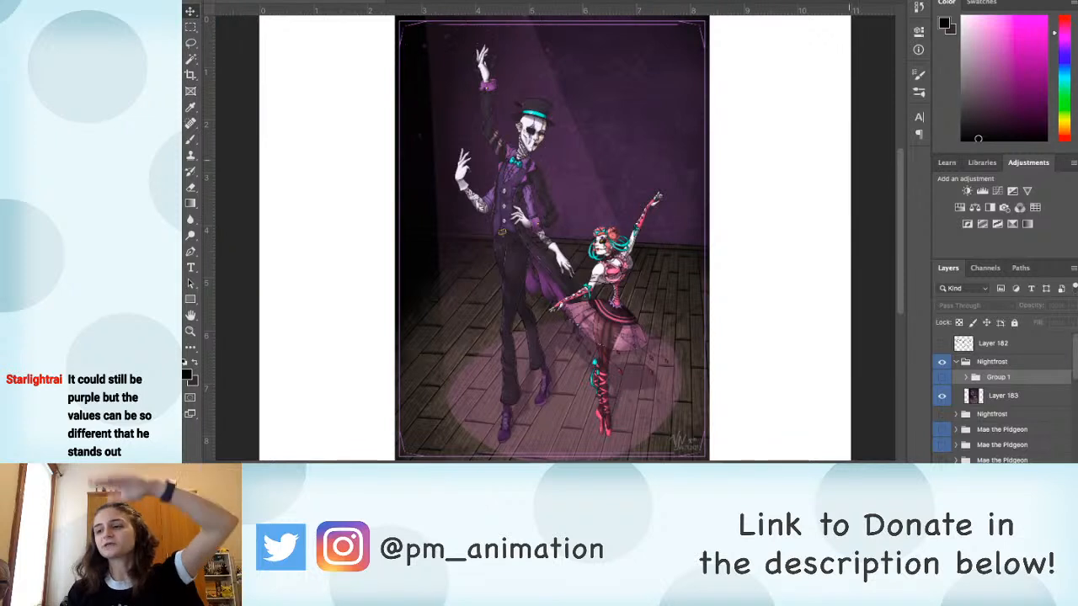
click(942, 377)
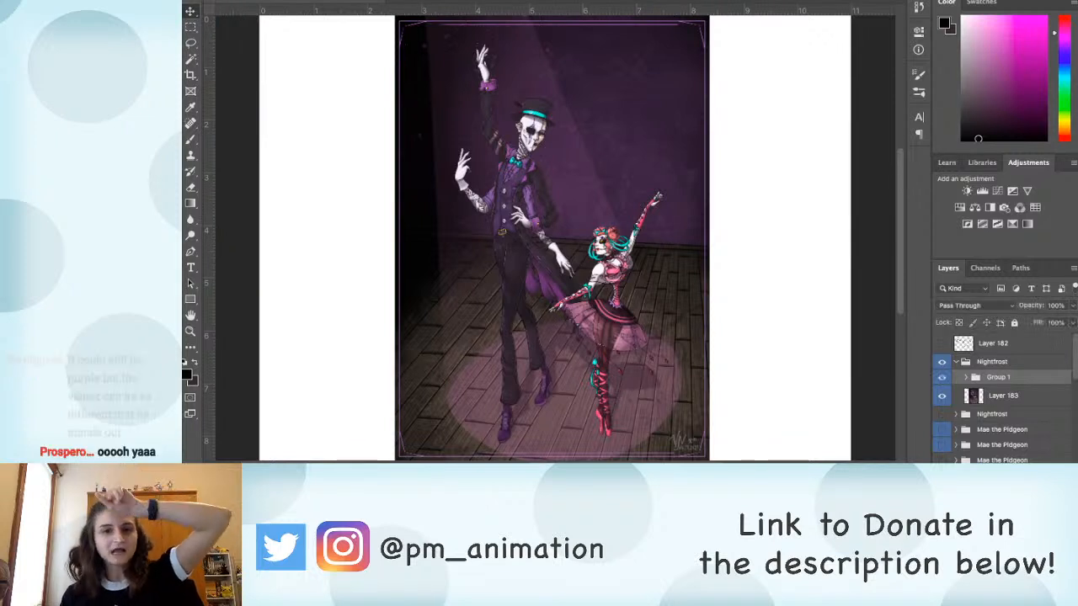
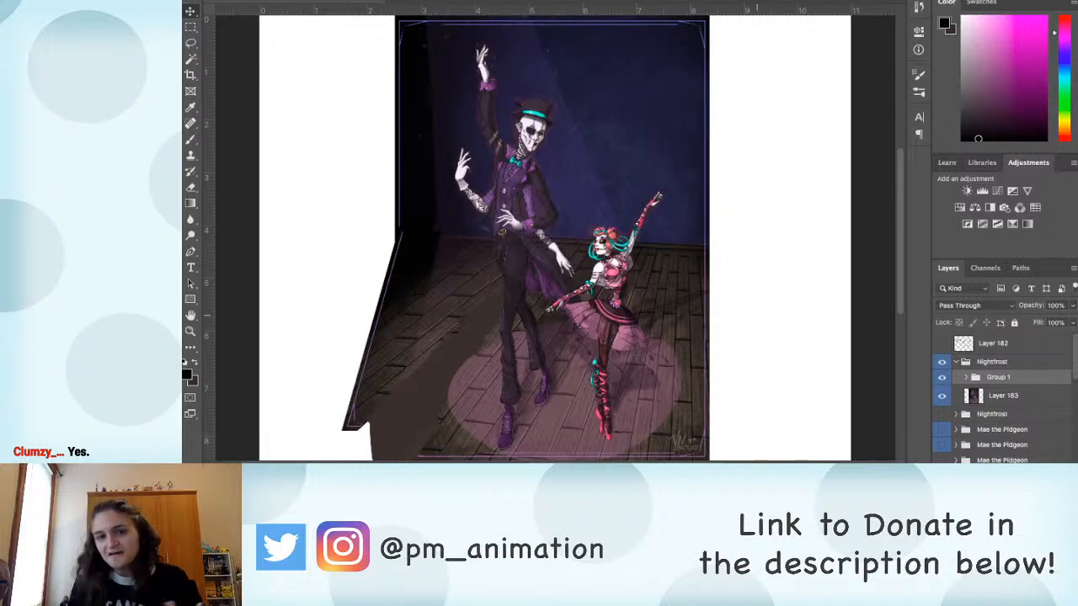
Step: Switch Group 1 off and on several more times to compare the blue-wall correction with the purple original, leaving the correction shown
click(941, 378)
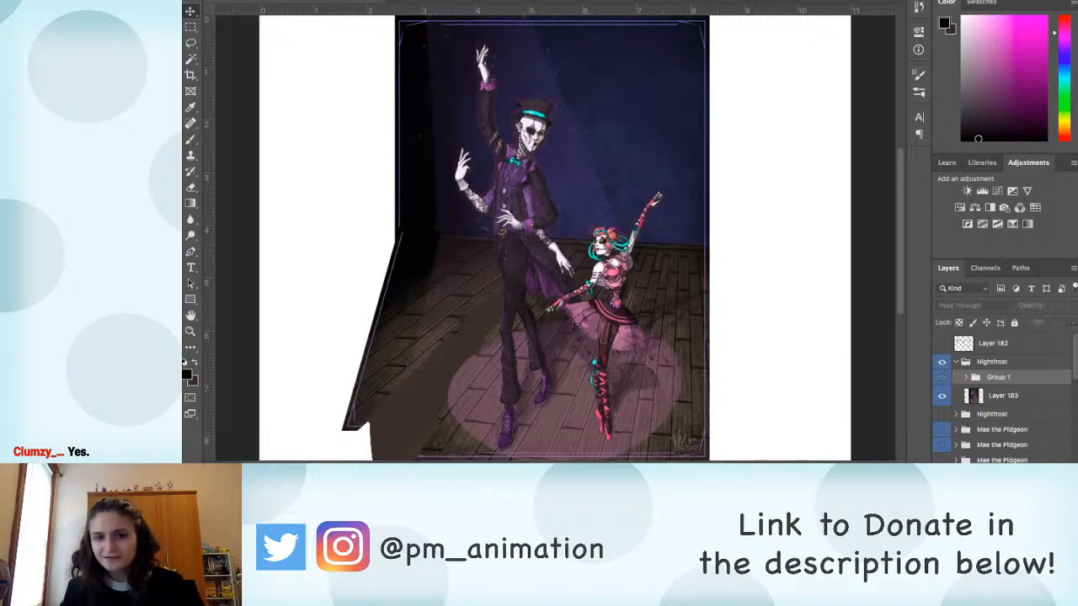
click(941, 378)
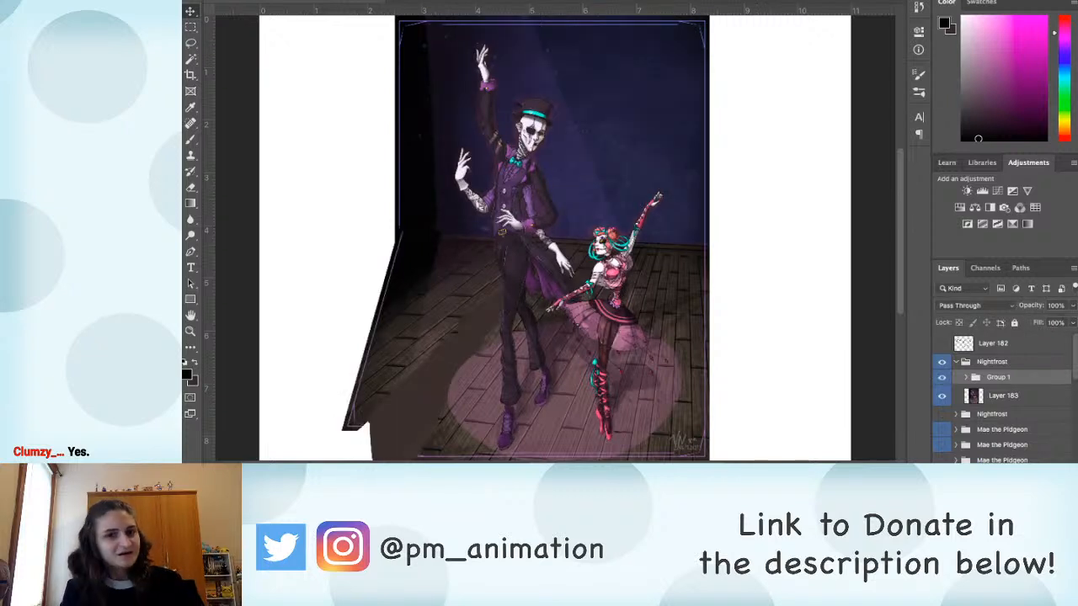
click(942, 378)
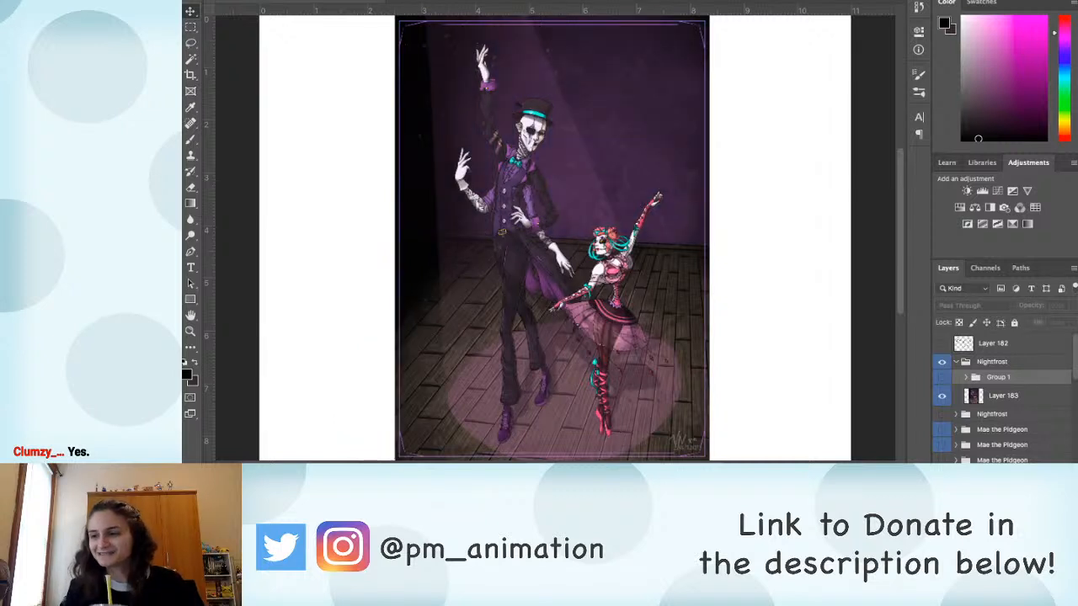
click(942, 378)
click(942, 378)
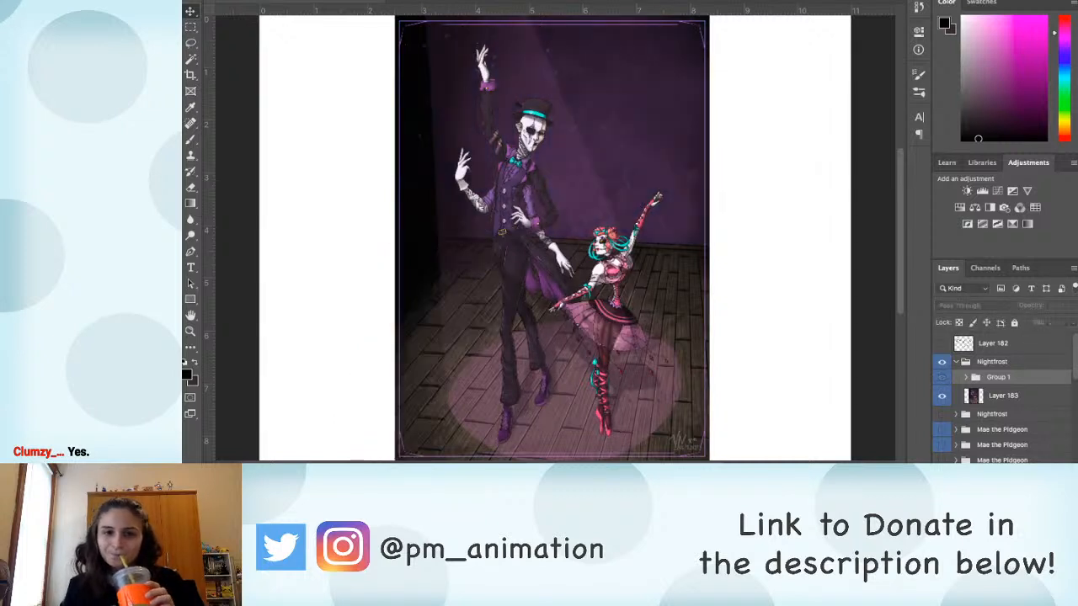
click(942, 378)
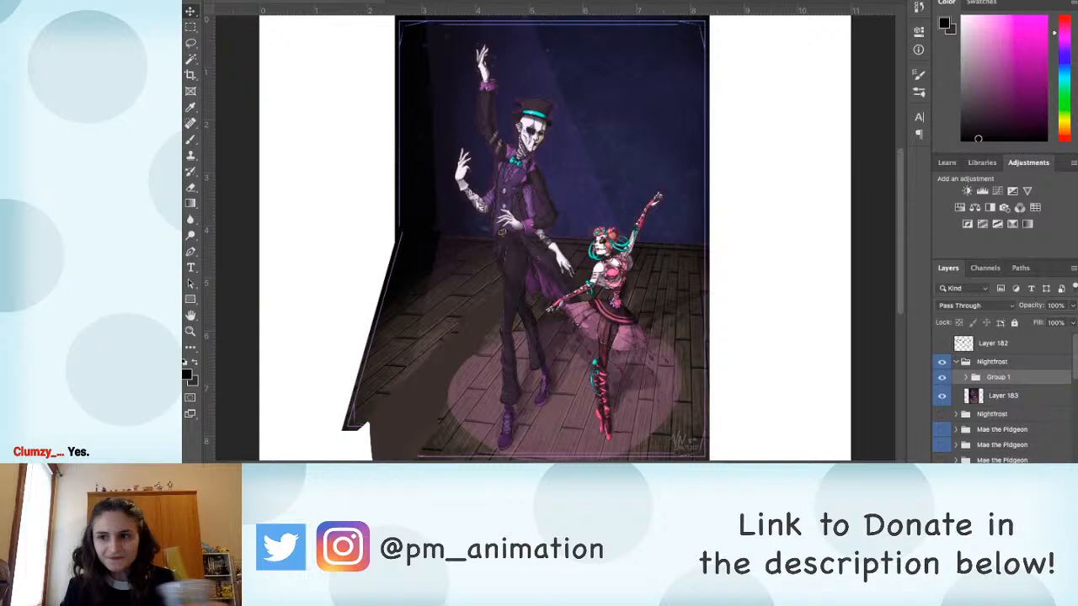
click(941, 378)
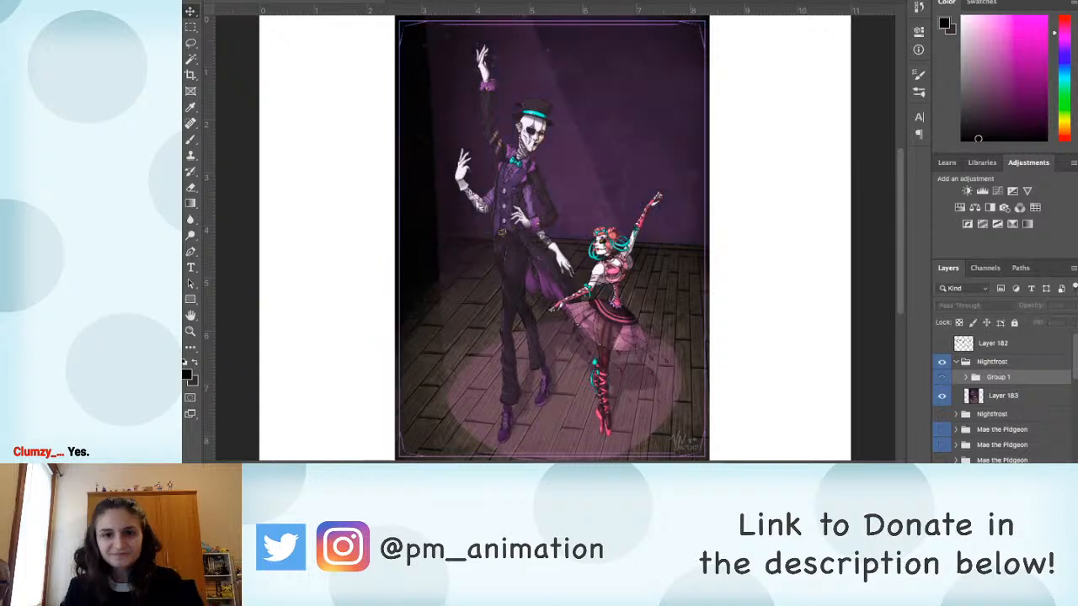
click(941, 378)
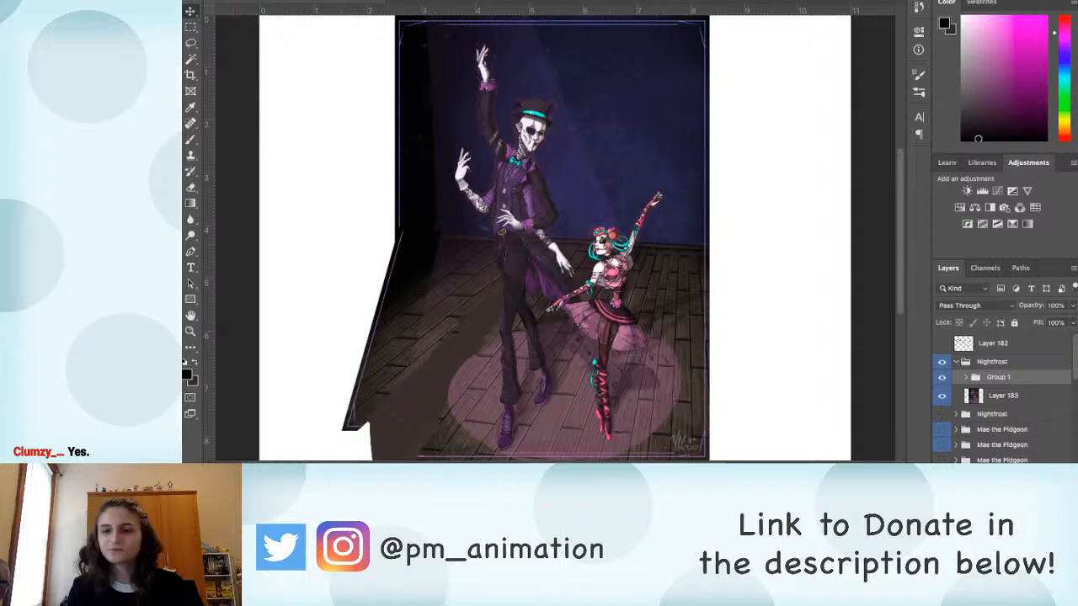
Step: Collapse the upper Nightfrost group and mark it with a red colour label
click(992, 363)
click(956, 362)
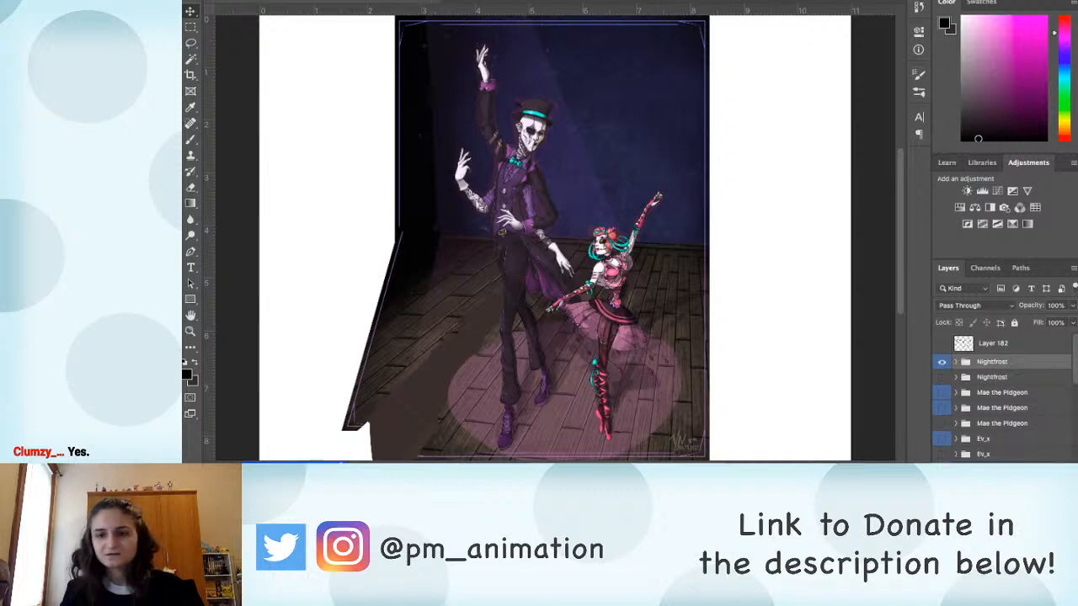
right_click(942, 362)
click(967, 411)
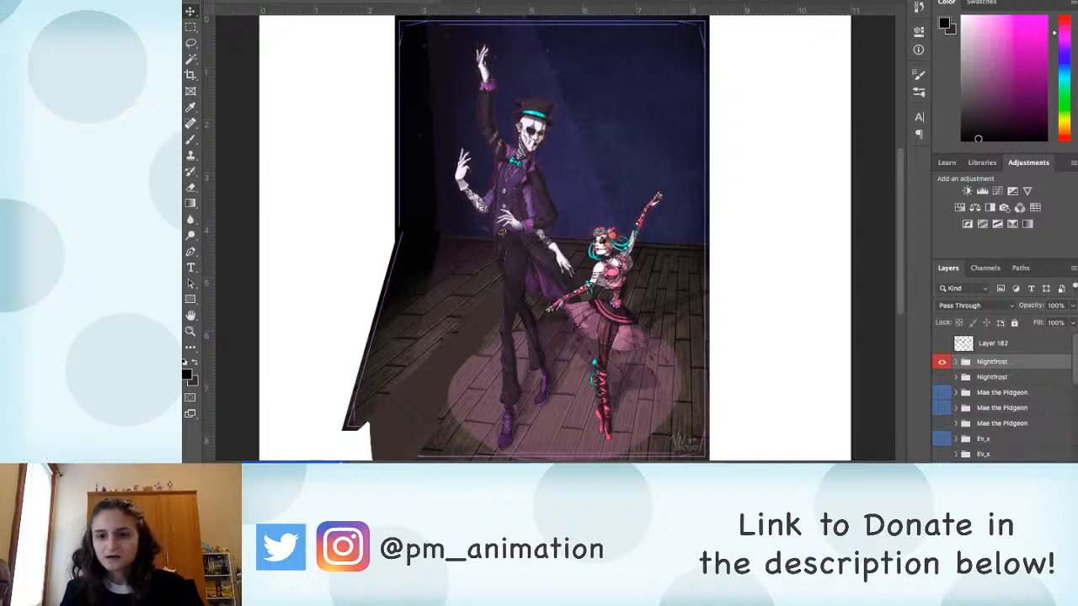
Step: Mark the lower Nightfrost group with a blue colour label and hide the red-labelled Nightfrost group
right_click(992, 377)
click(1011, 446)
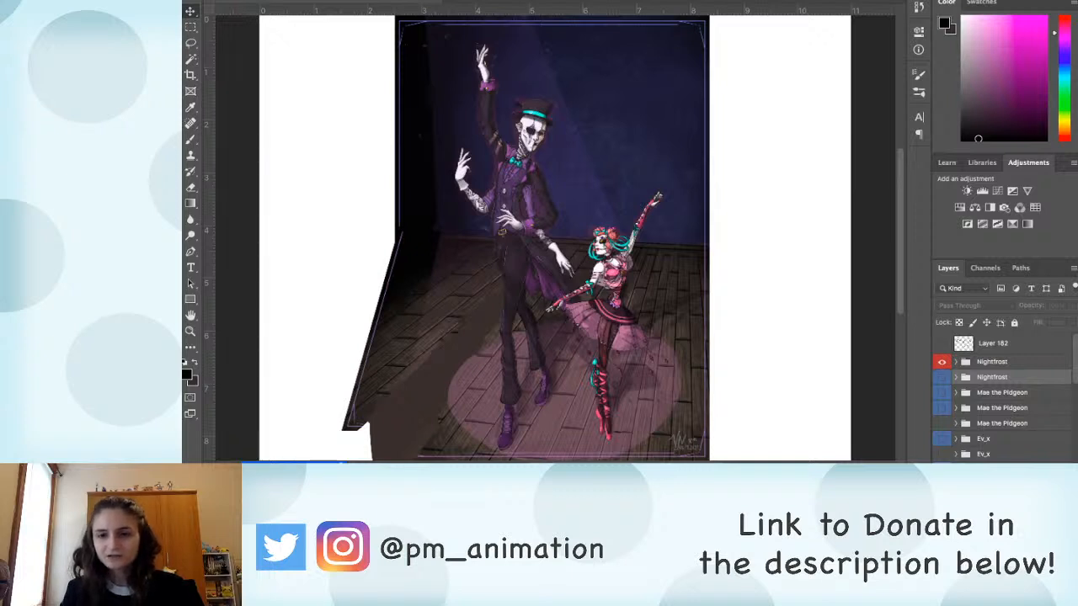
click(942, 362)
Step: Activate the Brush tool and make the lower, unlabelled TheOneWhoLovesFoxes group visible
scroll(1002, 396, down, 5)
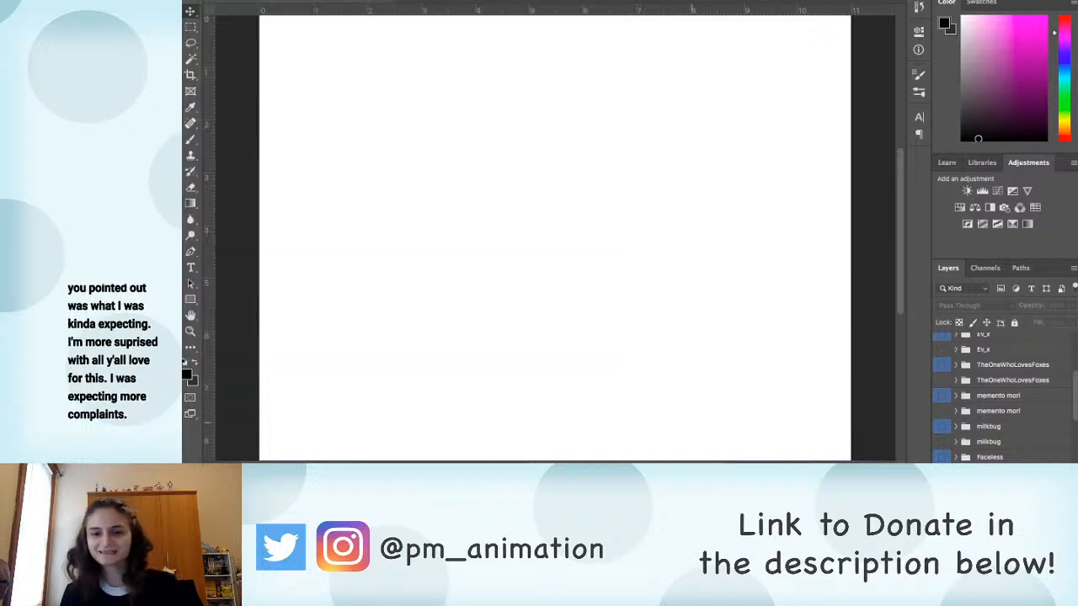
key(b)
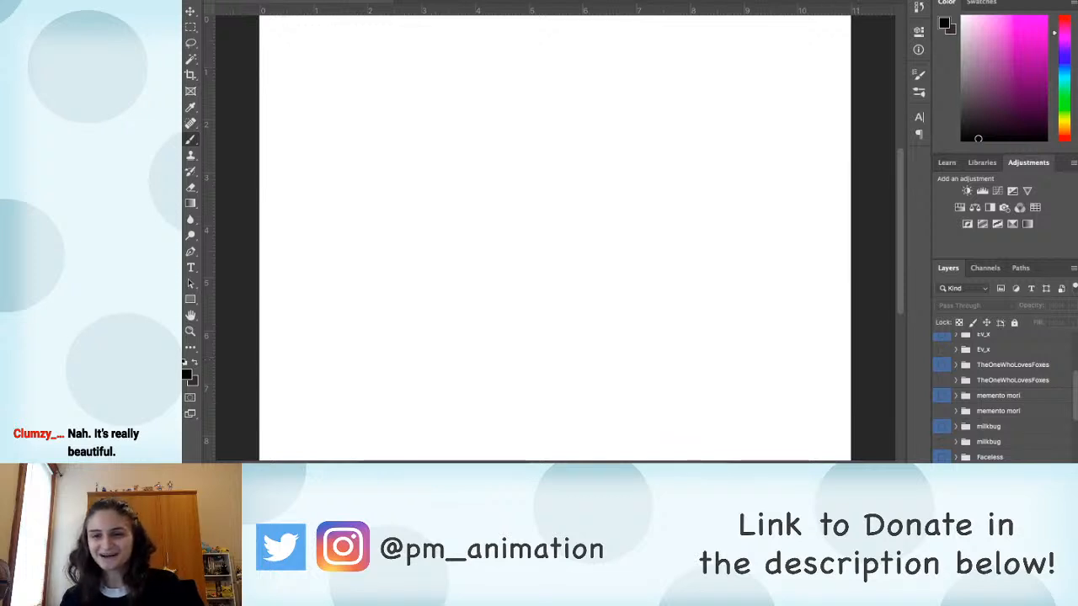
scroll(1003, 395, up, 3)
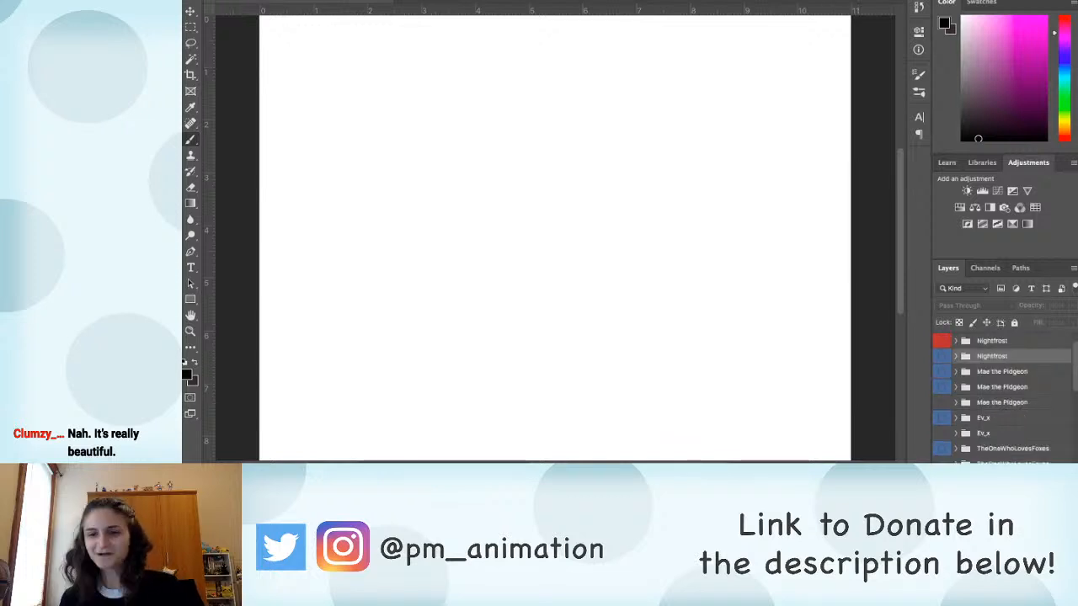
scroll(1002, 396, down, 3)
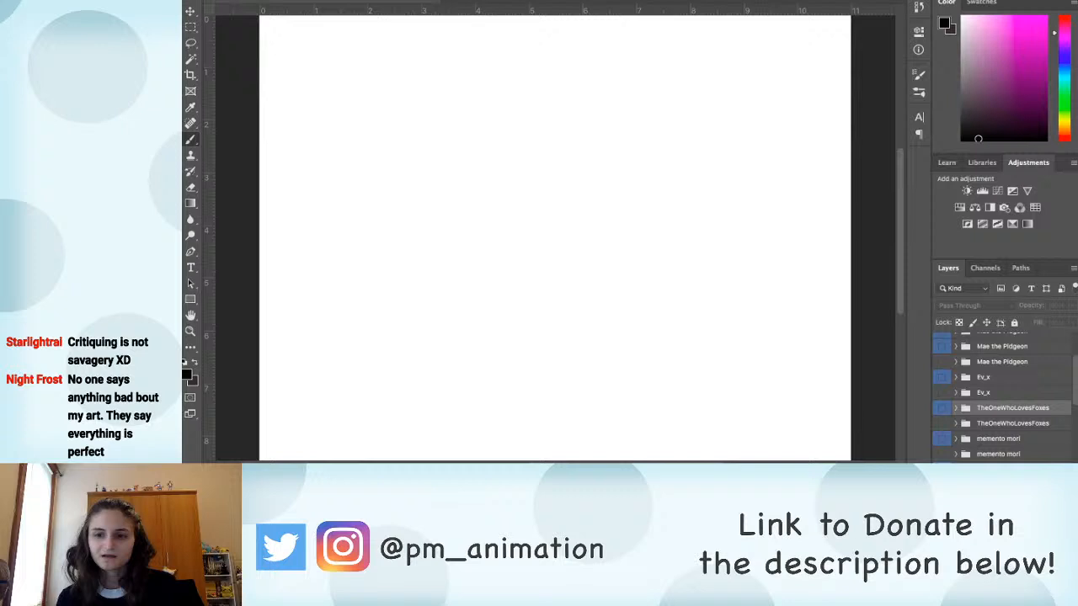
scroll(1003, 396, down, 2)
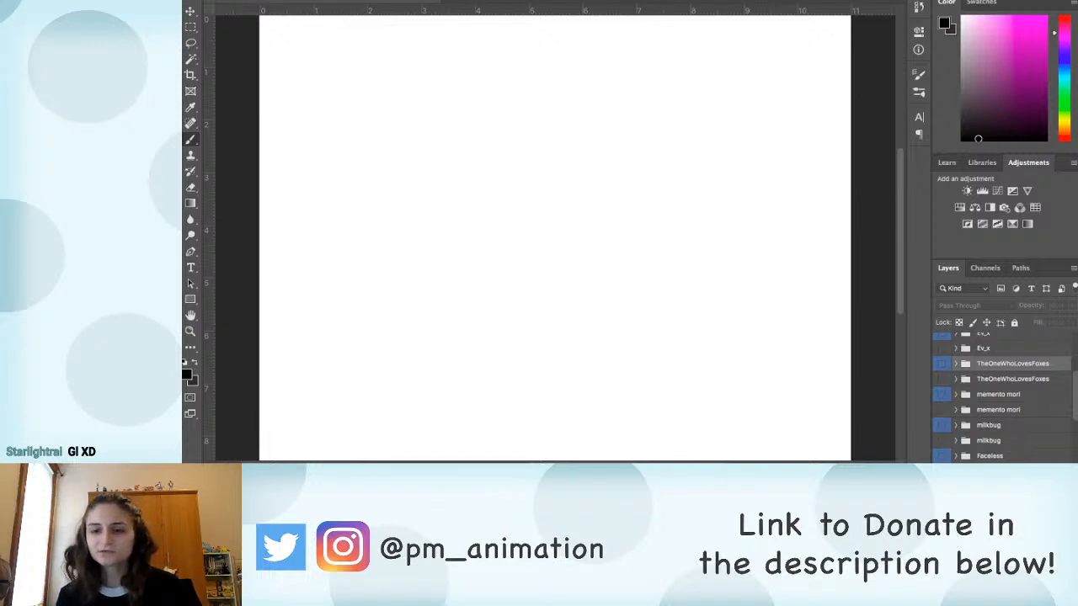
click(942, 379)
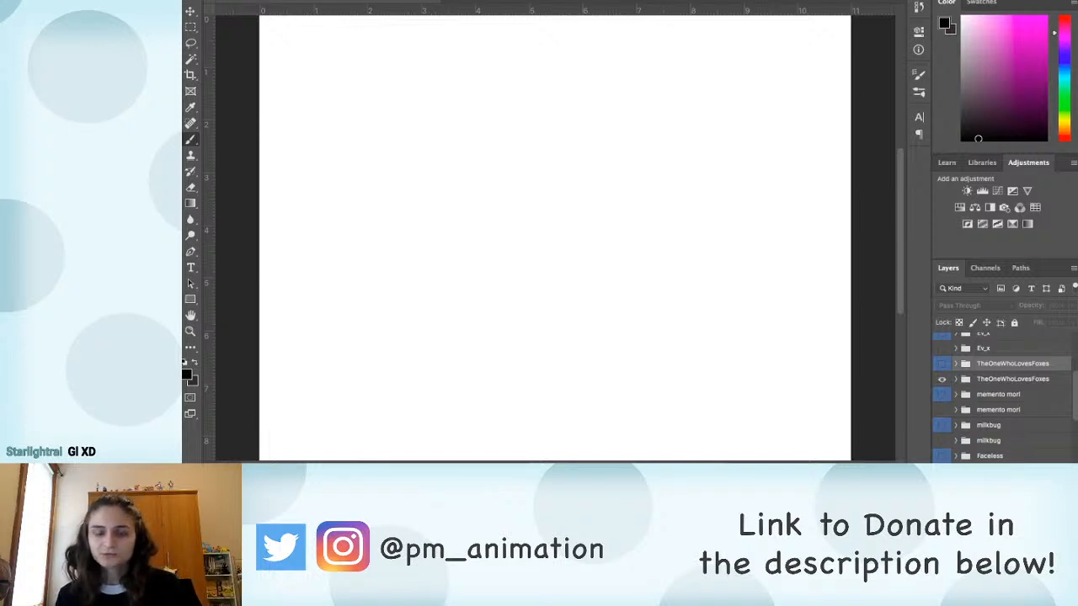
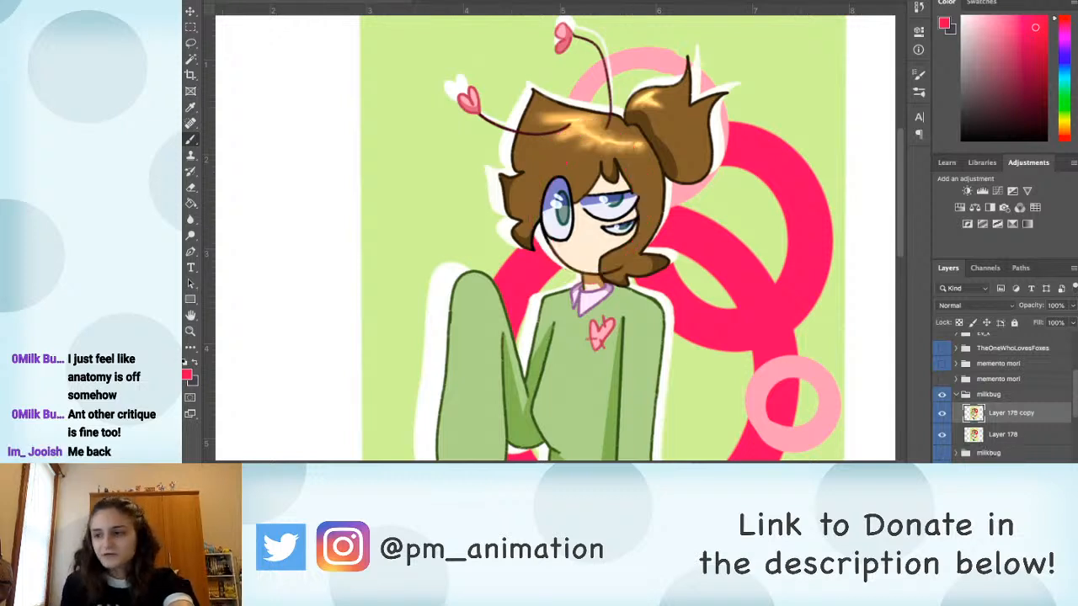
Step: Add a new layer above Layer 178 copy and sketch a red head oval with crossed face guidelines over the character's head
key(ctrl+shift+alt+n)
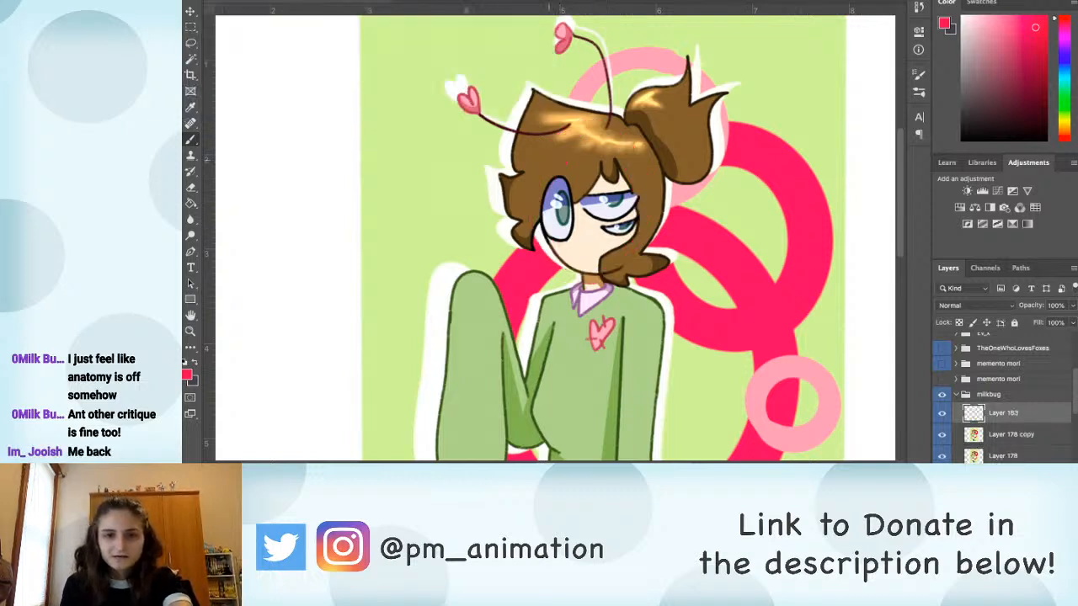
drag(540, 179, 580, 273)
drag(547, 225, 590, 274)
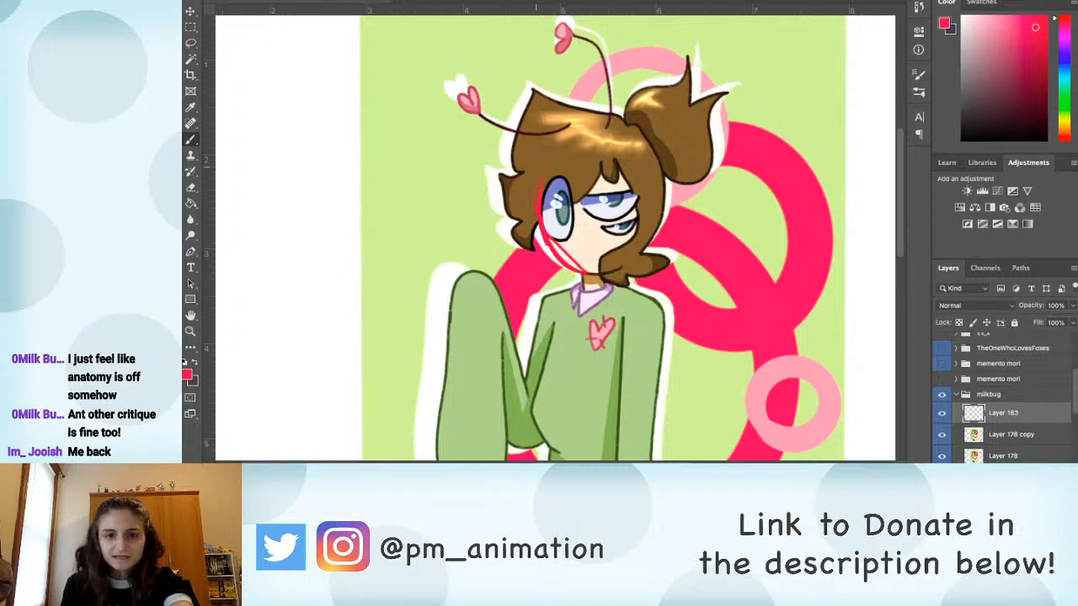
drag(547, 143, 589, 120)
mouse_move(541, 176)
mouse_down()
mouse_move(588, 120)
mouse_move(639, 140)
mouse_up()
mouse_move(601, 119)
mouse_down()
mouse_move(651, 165)
mouse_move(659, 209)
mouse_move(579, 270)
mouse_up()
mouse_move(662, 212)
mouse_down()
mouse_move(608, 276)
mouse_move(540, 251)
mouse_up()
drag(531, 169, 539, 248)
drag(576, 152, 583, 252)
drag(581, 212, 584, 263)
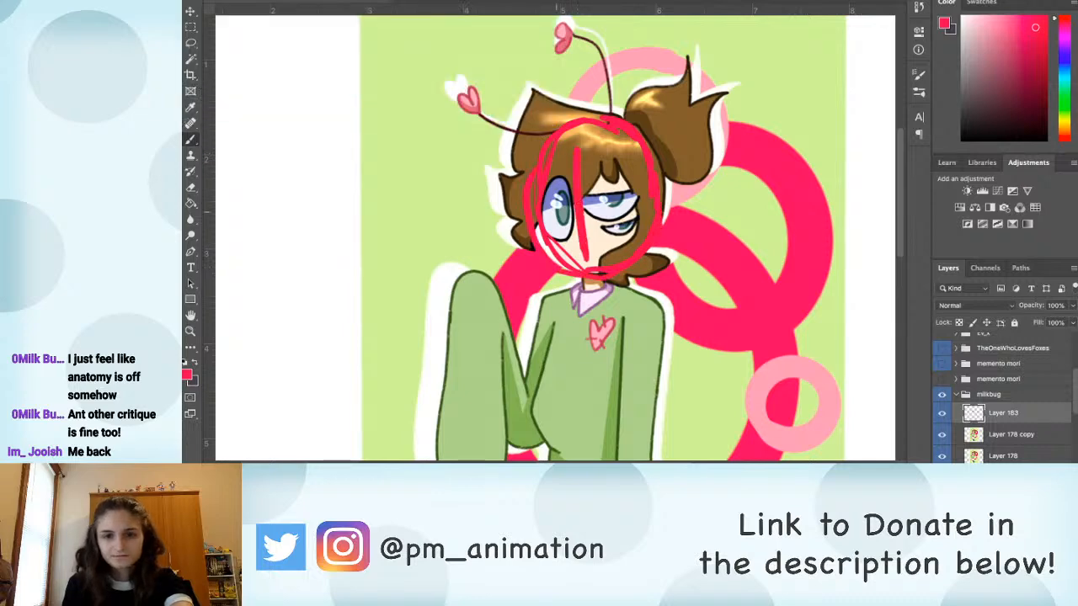
mouse_move(543, 212)
mouse_down()
mouse_move(633, 207)
mouse_move(635, 89)
mouse_move(645, 130)
mouse_up()
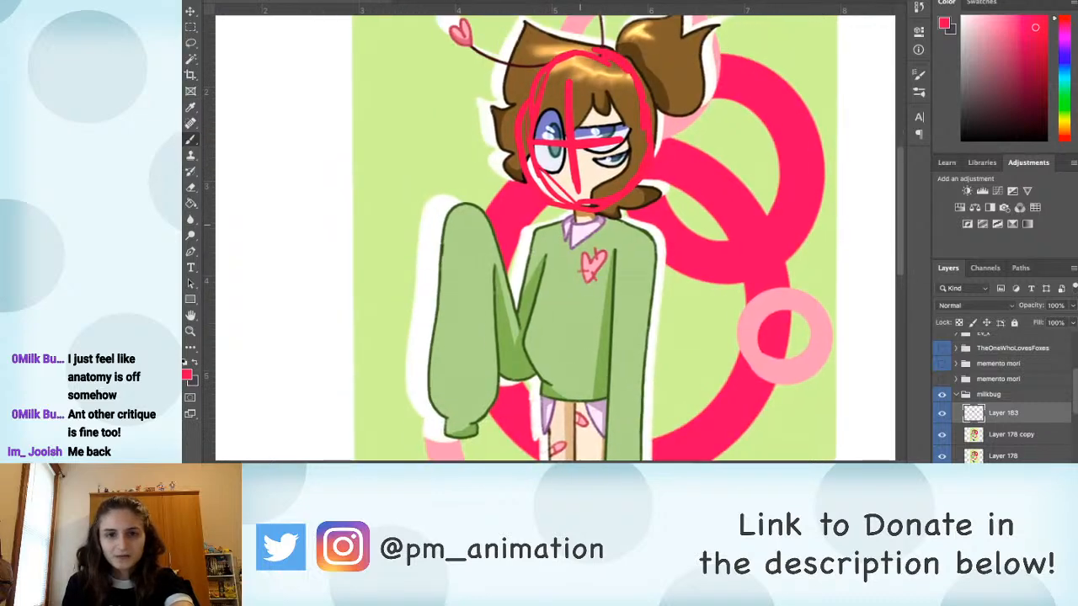
Step: Sketch the neck, shoulder line, spine, boxy ribcage, pelvis oval and shoulder joints in red over the sweater
drag(608, 51, 639, 84)
mouse_move(598, 227)
mouse_down()
mouse_move(589, 168)
mouse_move(559, 169)
mouse_move(632, 171)
mouse_up()
mouse_move(550, 174)
mouse_down()
mouse_move(583, 172)
mouse_move(569, 117)
mouse_move(569, 271)
mouse_up()
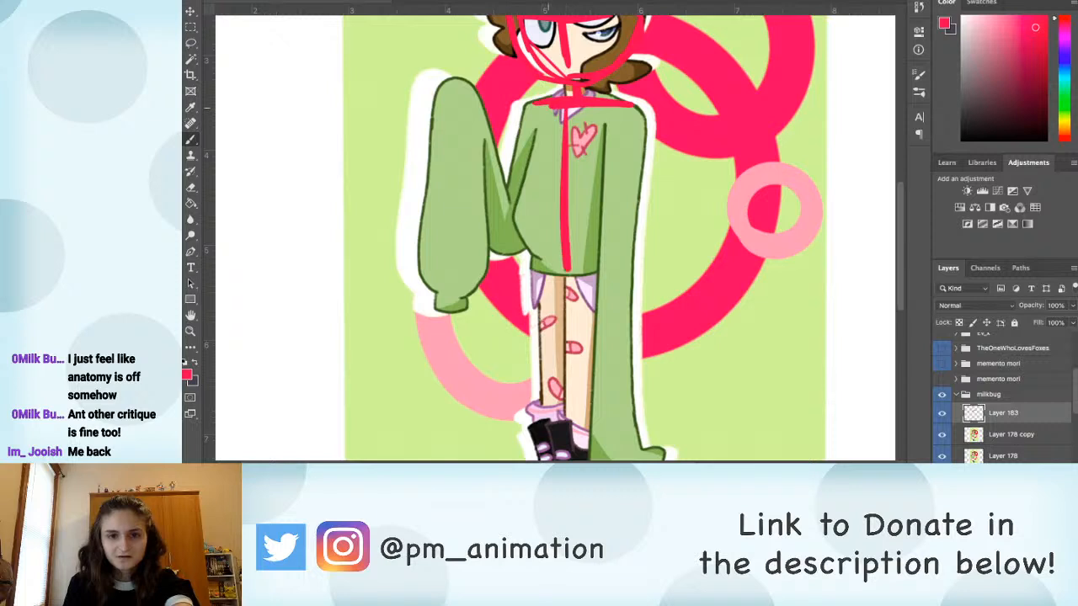
mouse_move(533, 114)
mouse_down()
mouse_move(532, 219)
mouse_move(544, 242)
mouse_up()
drag(537, 198, 538, 224)
mouse_move(590, 256)
mouse_down()
mouse_move(559, 246)
mouse_move(572, 284)
mouse_up()
drag(545, 230, 591, 228)
mouse_move(613, 106)
mouse_down()
mouse_move(611, 221)
mouse_move(569, 228)
mouse_move(626, 101)
mouse_up()
mouse_move(534, 101)
mouse_down()
mouse_move(525, 111)
mouse_move(542, 109)
mouse_up()
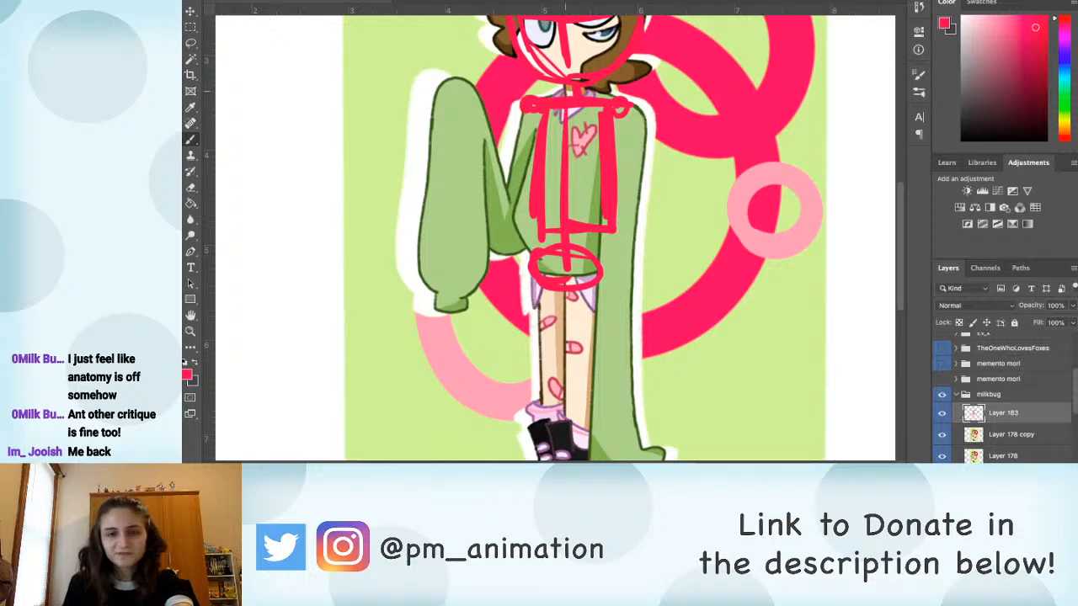
Step: Sketch both arms of the red skeleton, one bent with a raised hand and one hanging straight, with joints and hands
drag(580, 167, 541, 148)
drag(585, 95, 587, 225)
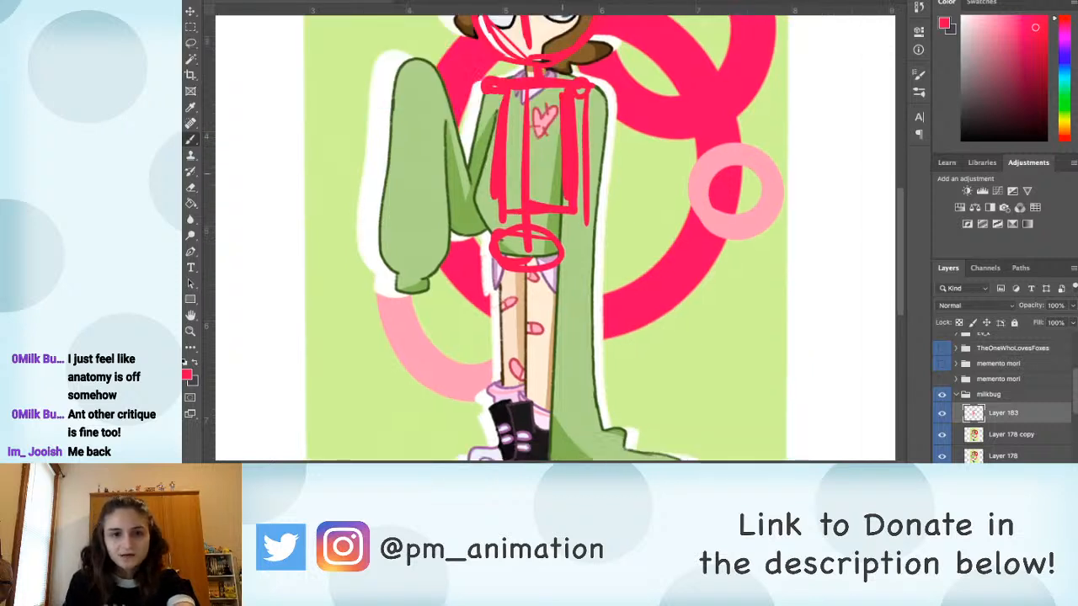
drag(490, 94, 470, 224)
mouse_move(434, 121)
mouse_down()
mouse_move(470, 221)
mouse_move(425, 95)
mouse_move(434, 82)
mouse_move(436, 99)
mouse_up()
mouse_move(585, 210)
mouse_down()
mouse_move(581, 224)
mouse_move(589, 214)
mouse_up()
mouse_move(584, 220)
mouse_down()
mouse_move(595, 150)
mouse_move(587, 245)
mouse_up()
drag(590, 157, 588, 261)
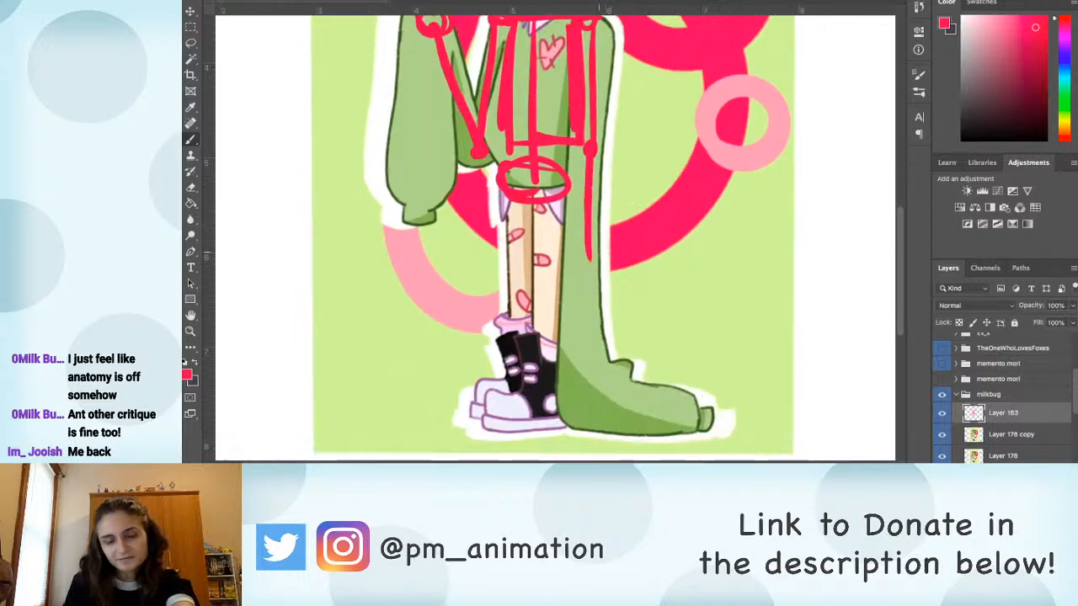
drag(587, 105, 587, 145)
drag(583, 189, 589, 274)
drag(590, 228, 592, 278)
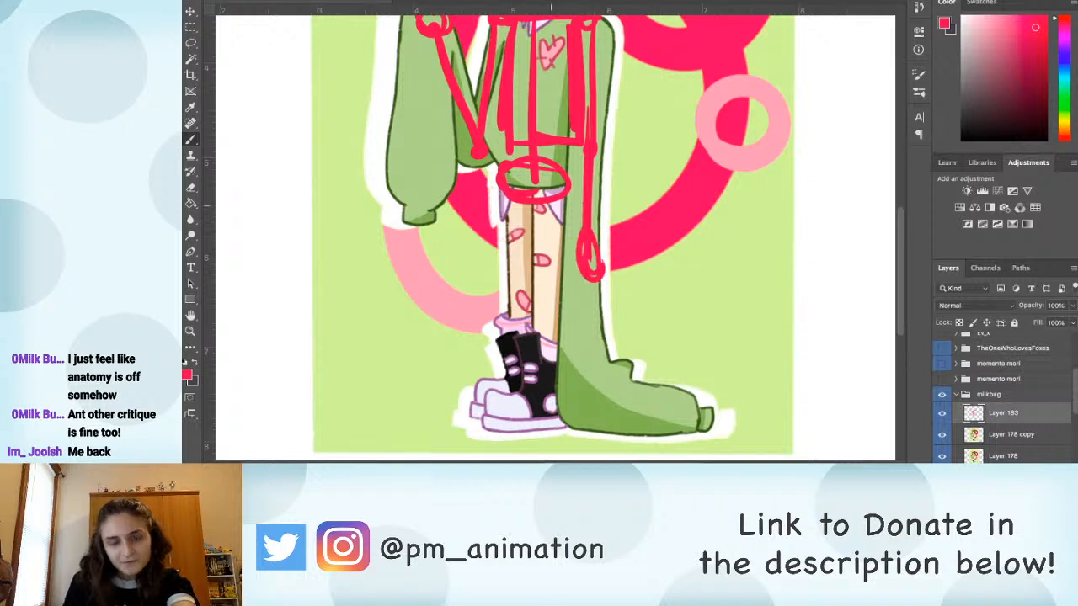
Step: Sketch both straight legs of the red skeleton with knee joints and feet over the character's legs and shoes
drag(555, 175, 544, 396)
drag(546, 244, 540, 411)
mouse_move(539, 401)
mouse_down()
mouse_move(522, 428)
mouse_move(556, 415)
mouse_up()
drag(511, 198, 519, 384)
mouse_move(521, 383)
mouse_down()
mouse_move(496, 410)
mouse_move(524, 381)
mouse_up()
mouse_move(546, 252)
mouse_down()
mouse_move(544, 275)
mouse_move(510, 272)
mouse_up()
Step: Move the red skeleton sketch off the character onto the blank canvas to the right of the artwork
key(super+minus)
key(super+minus)
key(v)
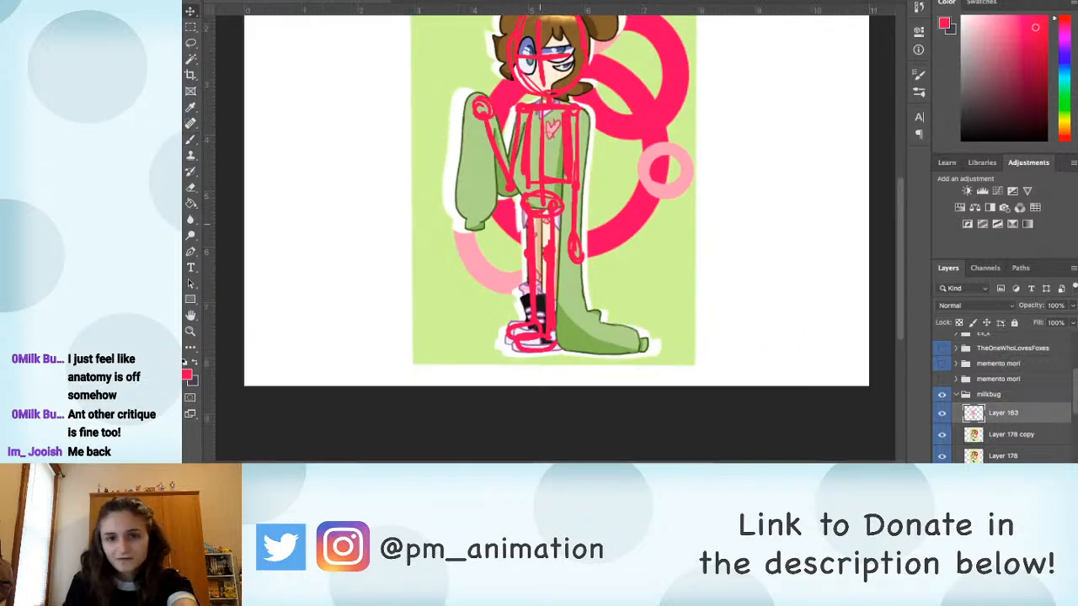
drag(535, 212, 759, 212)
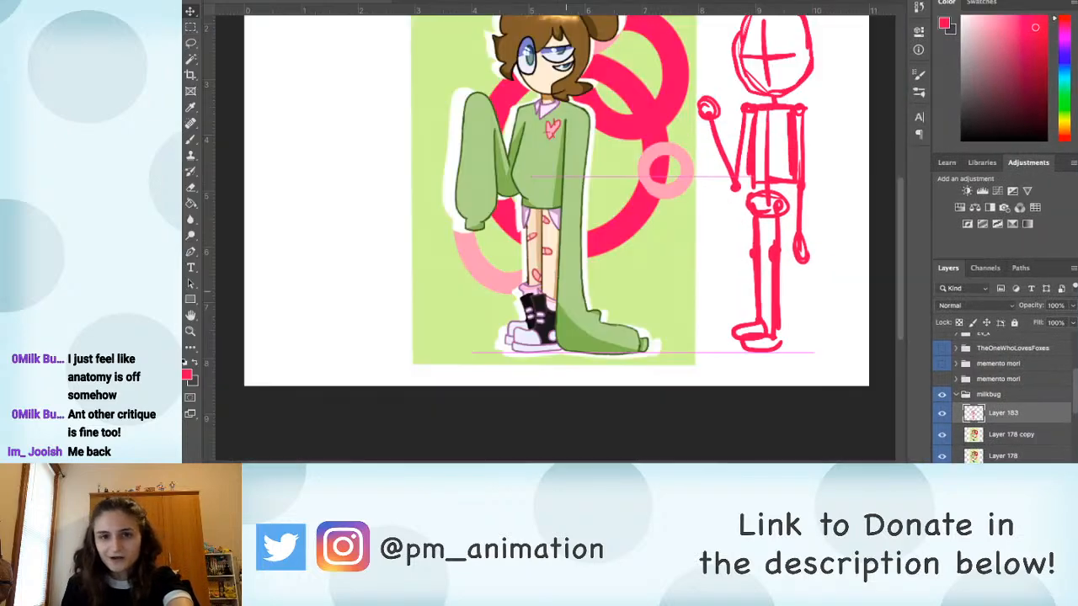
key(super+z)
mouse_move(607, 162)
mouse_down()
mouse_move(519, 250)
mouse_move(771, 215)
mouse_move(784, 237)
mouse_up()
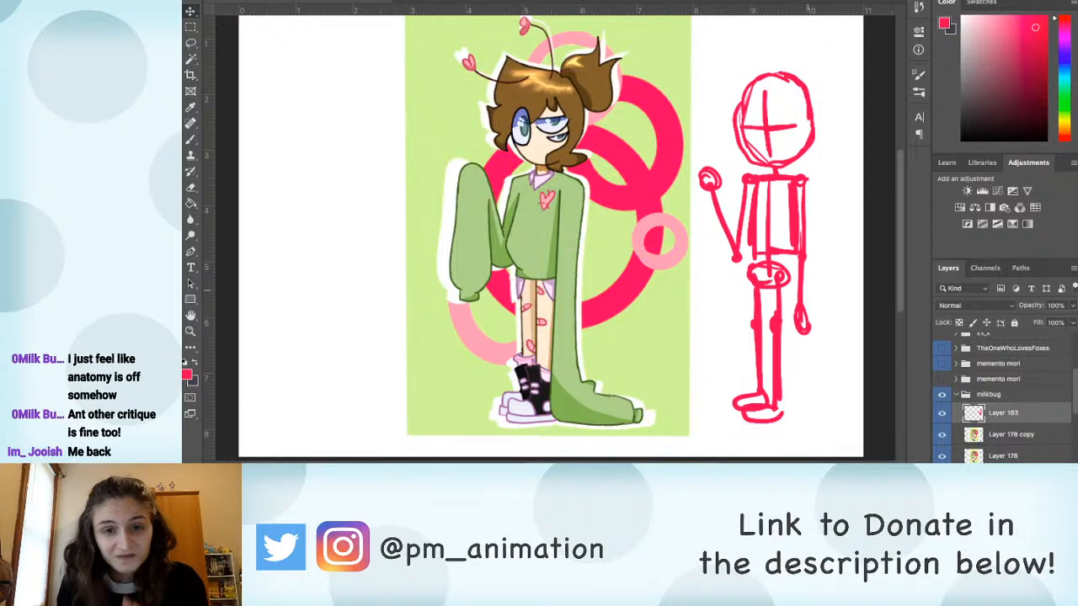
Step: Hide Layer 178 and free-transform Layer 178 copy, pulling its two lower corners outward to widen the artwork's base
click(1012, 434)
click(942, 457)
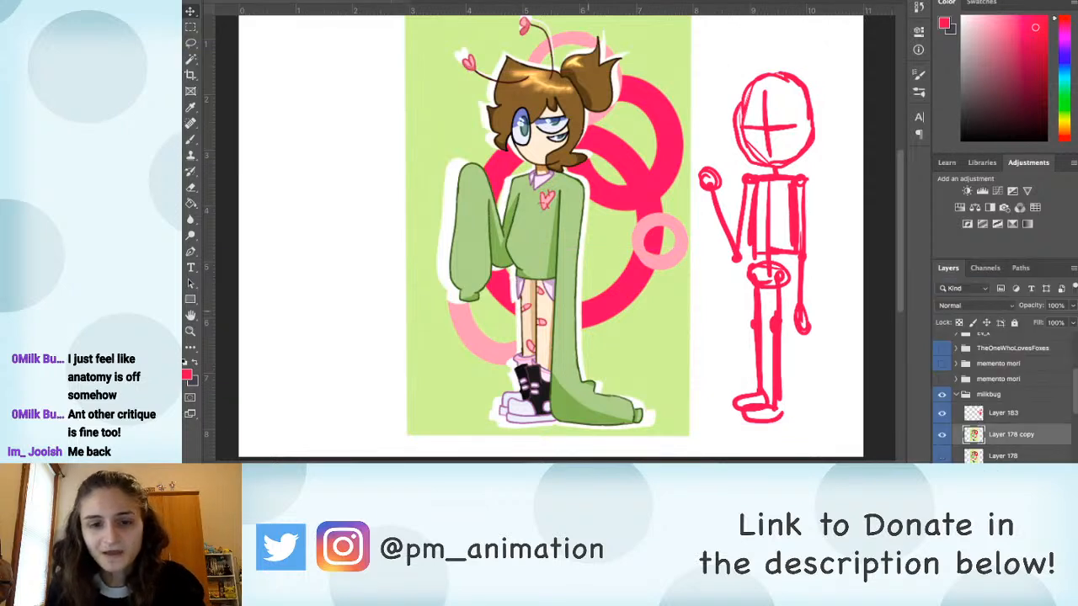
key(ctrl+minus)
key(ctrl+t)
drag(596, 197, 582, 244)
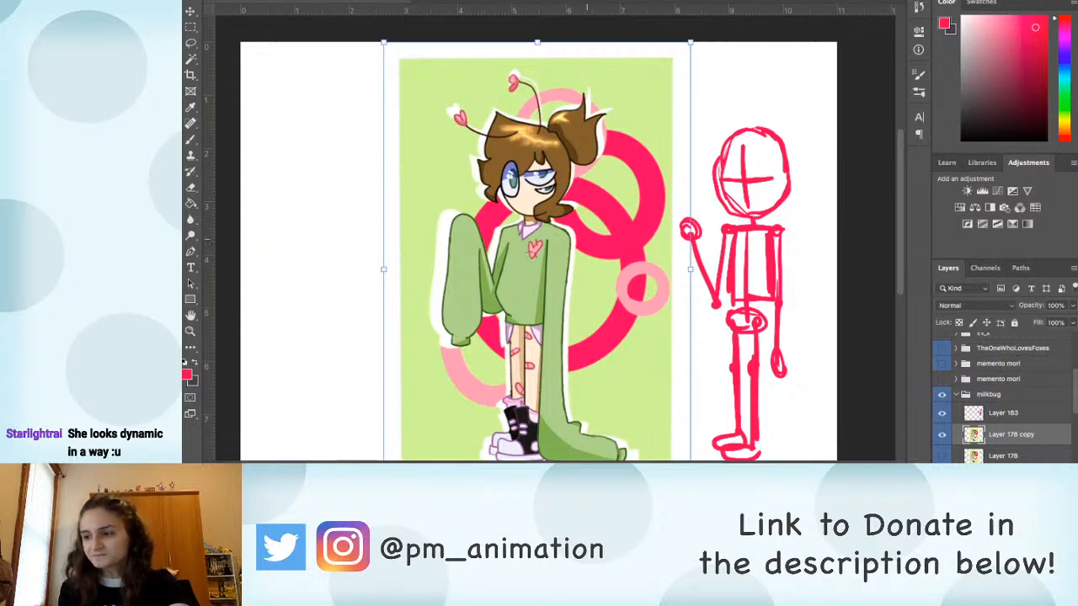
scroll(539, 253, down, 2)
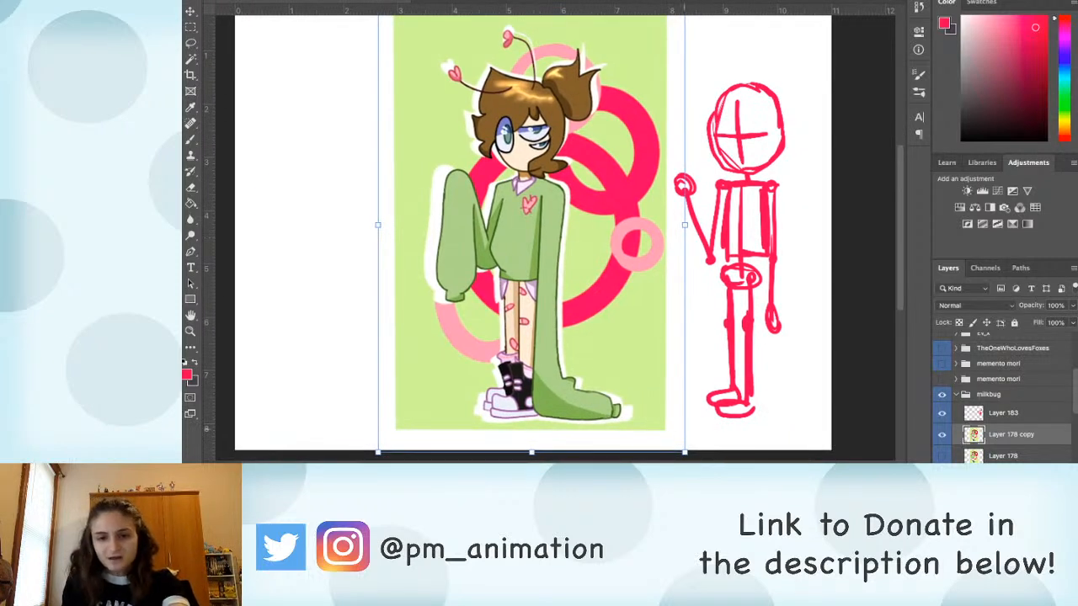
drag(685, 453, 698, 456)
drag(378, 453, 365, 459)
scroll(532, 235, down, 1)
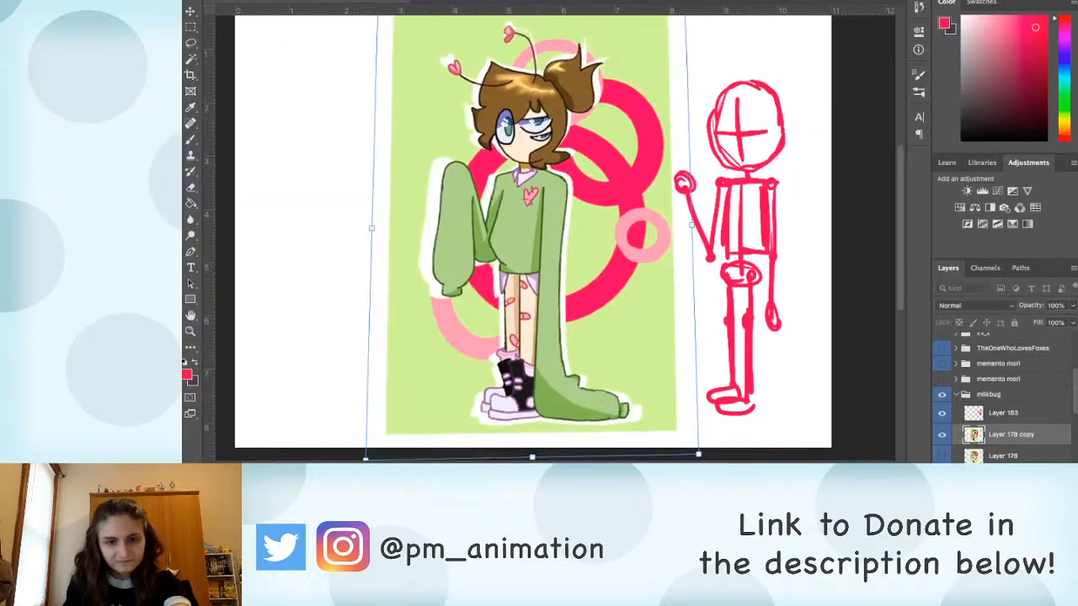
Step: Pull the artwork copy's two upper corners inward so it tapers towards the head, and apply the transform
scroll(532, 236, up, 3)
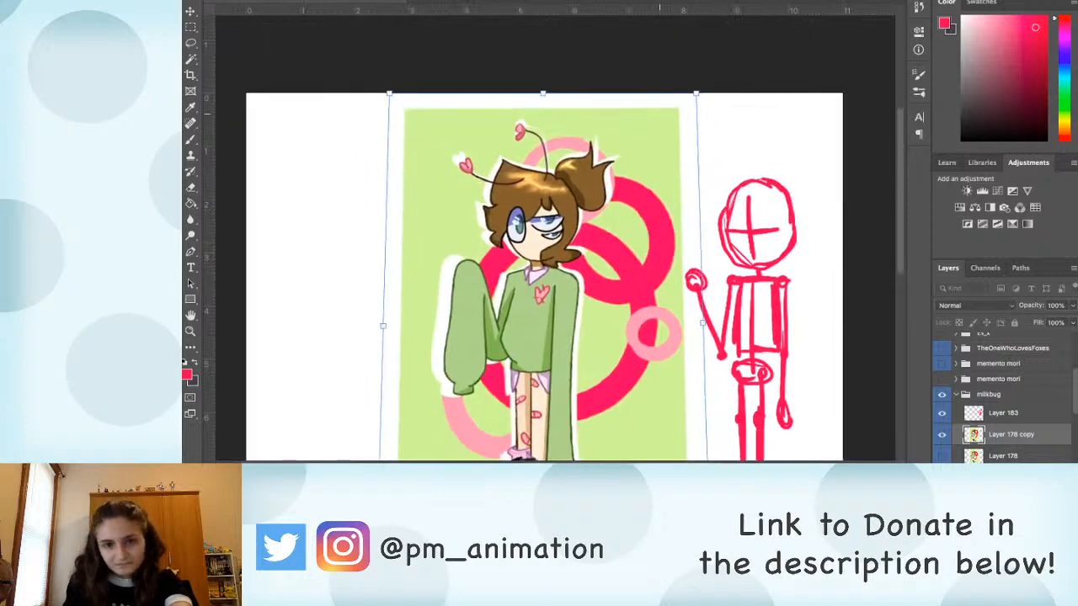
drag(696, 94, 688, 92)
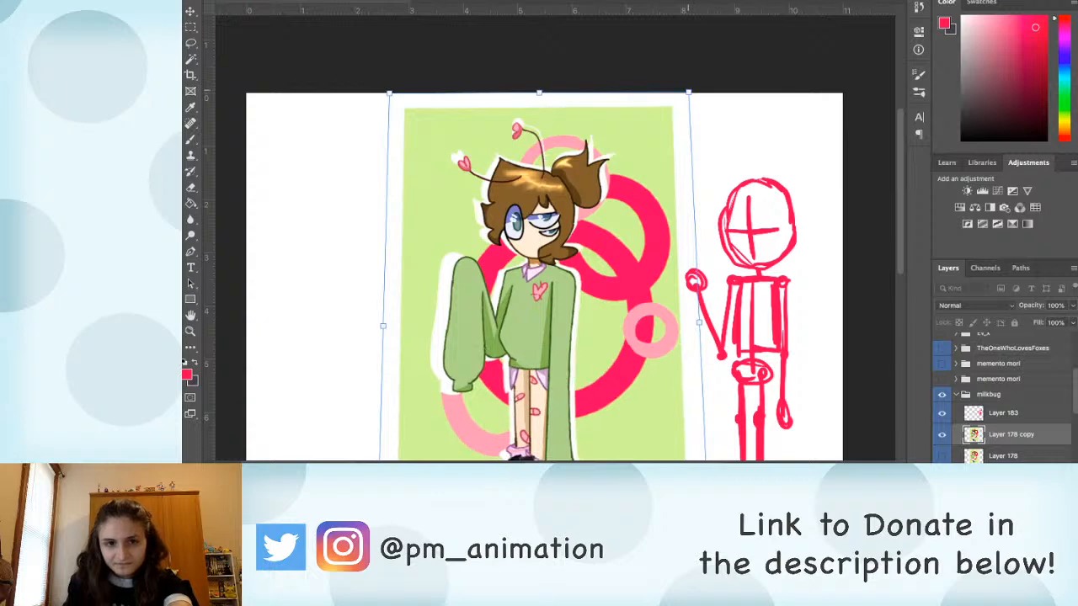
drag(389, 93, 403, 93)
scroll(547, 278, down, 3)
scroll(547, 278, up, 1)
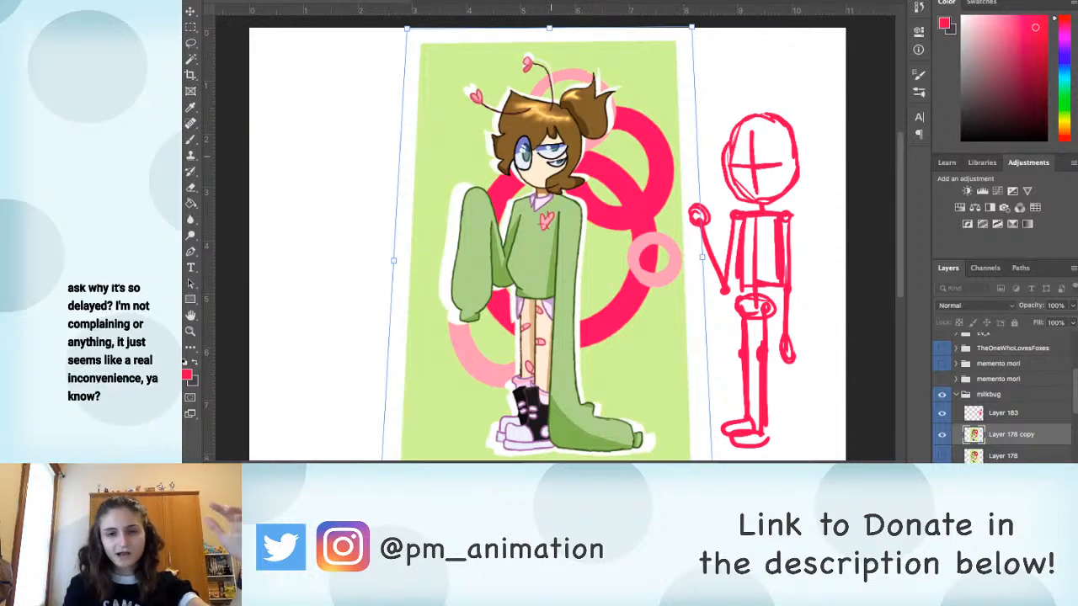
key(Return)
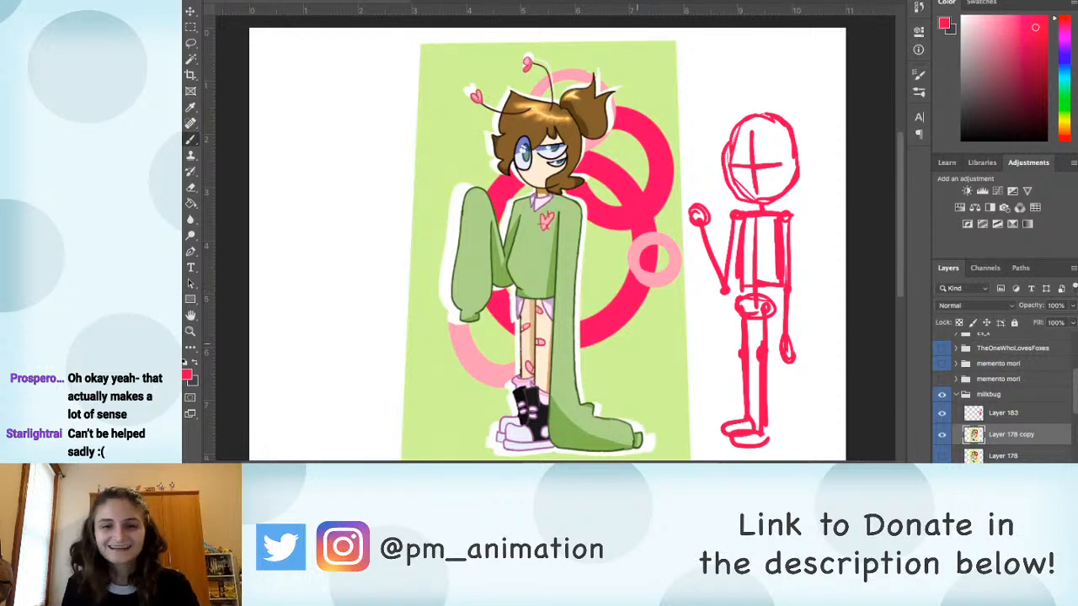
Step: Select Layer 183 and sketch a red head oval with curved face guidelines over the tapered character's head
scroll(622, 320, down, 3)
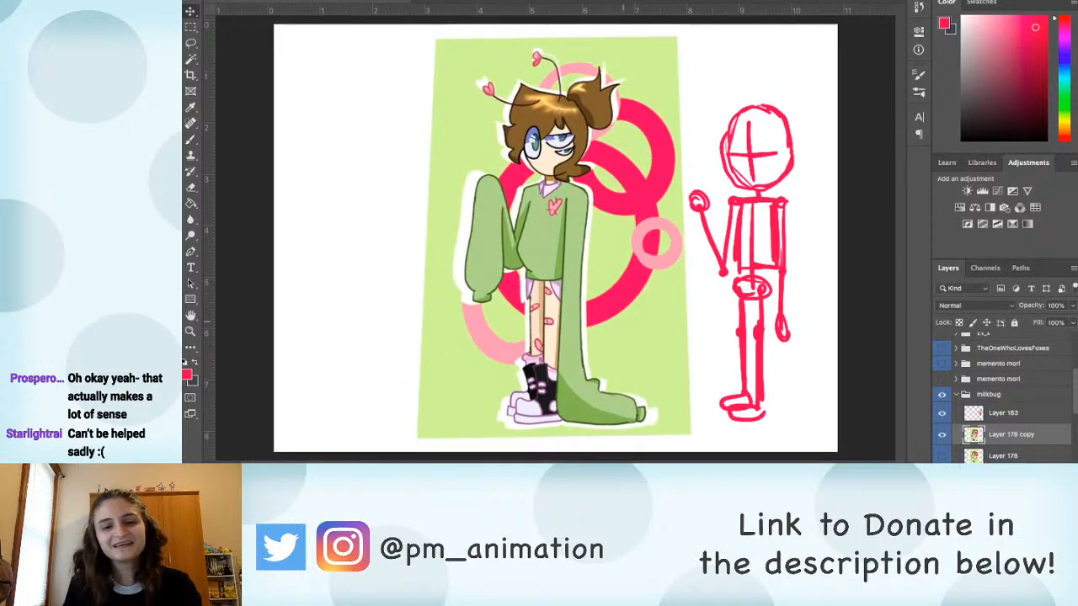
scroll(623, 315, up, 2)
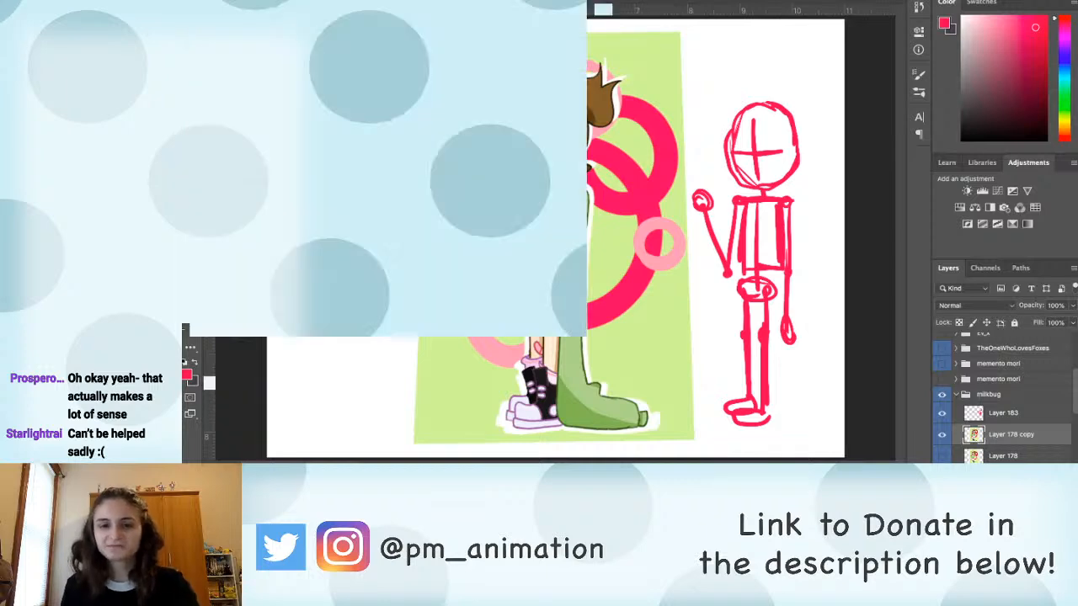
scroll(555, 238, up, 3)
scroll(556, 238, down, 3)
scroll(556, 238, up, 2)
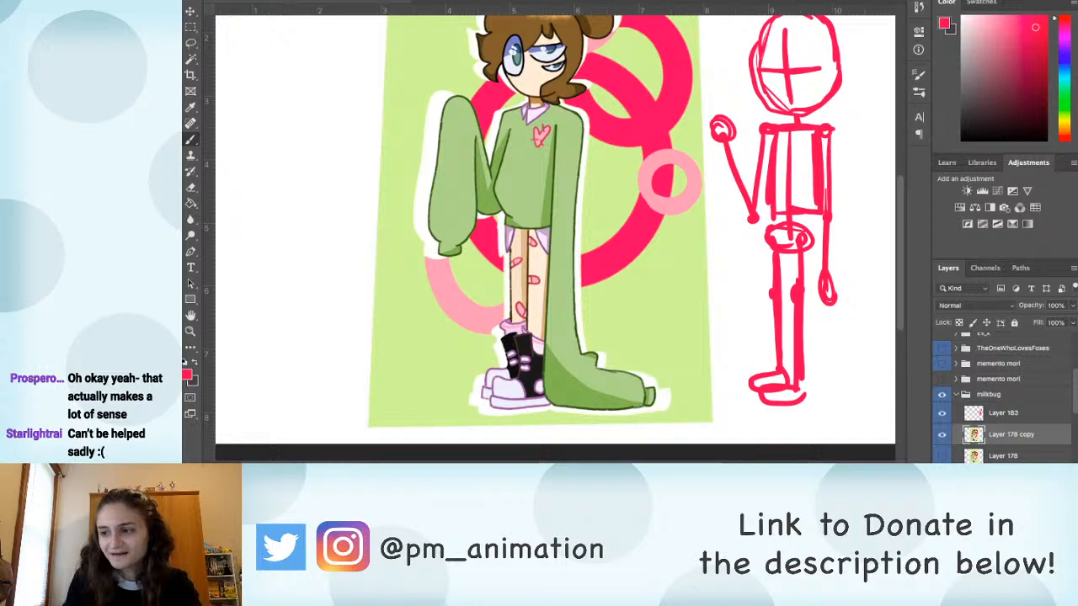
click(1004, 413)
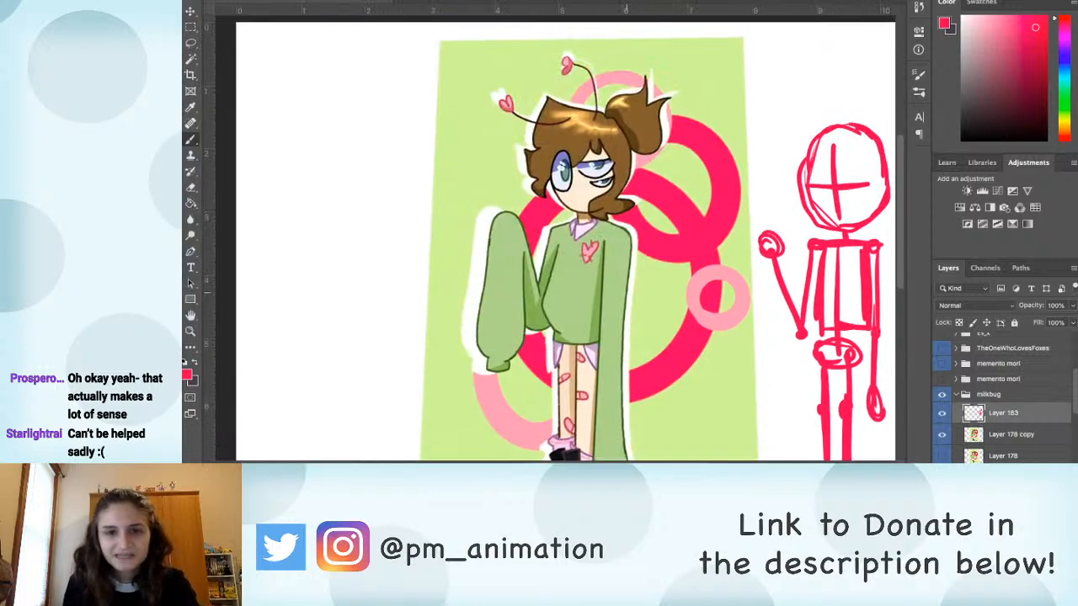
mouse_move(552, 175)
mouse_down()
mouse_move(555, 198)
mouse_move(566, 124)
mouse_move(587, 118)
mouse_move(625, 145)
mouse_move(629, 187)
mouse_up()
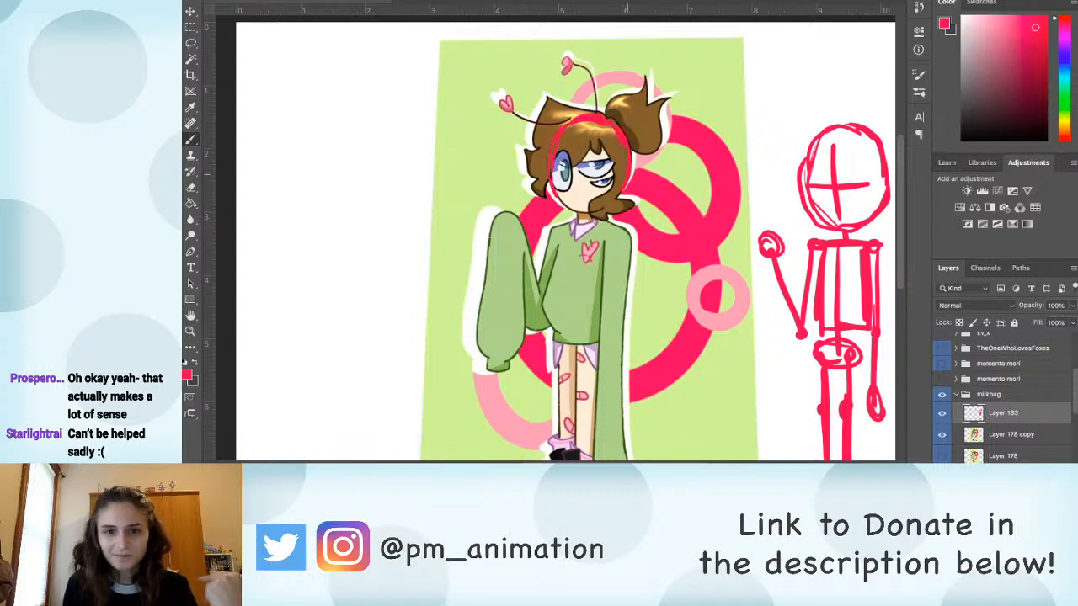
drag(559, 196, 627, 181)
key(e)
mouse_move(566, 196)
mouse_down()
mouse_move(603, 197)
mouse_move(576, 206)
mouse_up()
key(b)
drag(581, 161, 581, 207)
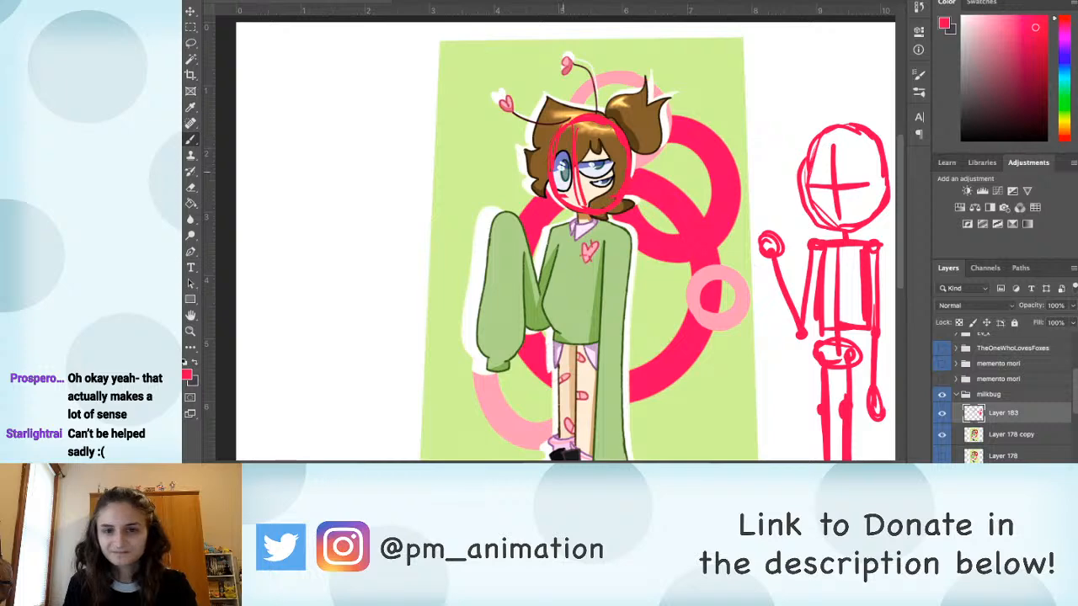
mouse_move(552, 175)
mouse_down()
mouse_move(605, 172)
mouse_move(569, 155)
mouse_move(628, 163)
mouse_up()
Step: Sketch the shoulder line, spine, tapered ribcage and pelvis of a second red skeleton over the tapered character's torso
scroll(581, 236, down, 2)
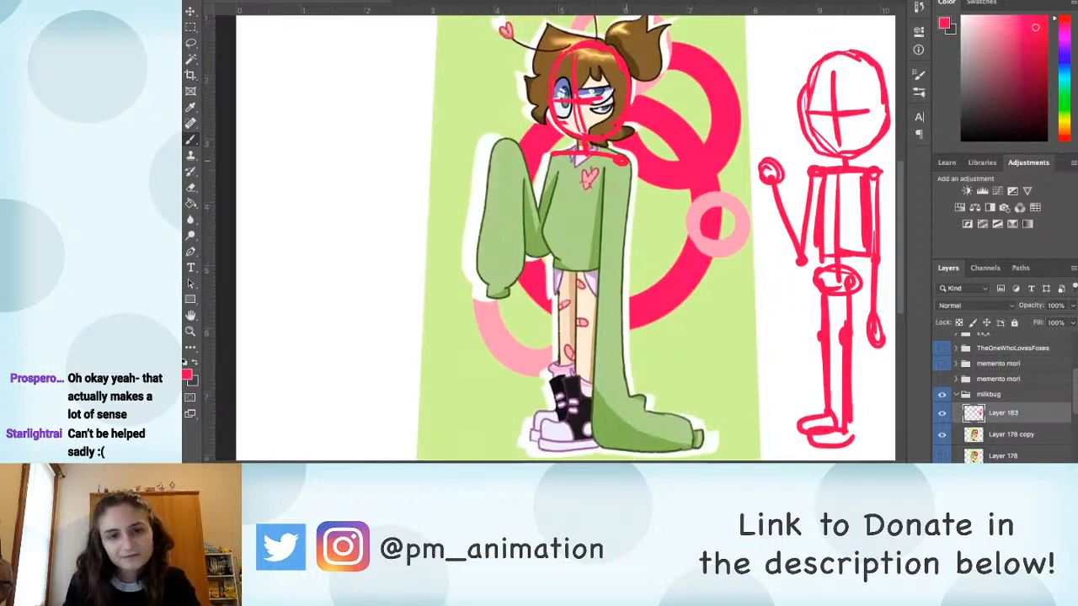
mouse_move(555, 157)
mouse_down()
mouse_move(537, 250)
mouse_move(508, 154)
mouse_up()
drag(578, 158, 577, 251)
mouse_move(589, 248)
mouse_down()
mouse_move(574, 247)
mouse_move(582, 281)
mouse_move(600, 253)
mouse_up()
drag(562, 158, 555, 221)
drag(603, 160, 603, 225)
drag(562, 168, 565, 210)
Step: Sketch the second skeleton's hanging arm and both legs with feet, and hide Layer 178 copy to compare the two skeletons
mouse_move(625, 168)
mouse_down()
mouse_move(612, 337)
mouse_move(617, 318)
mouse_up()
scroll(612, 333, down, 3)
drag(594, 205, 588, 369)
mouse_move(589, 226)
mouse_down()
mouse_move(586, 367)
mouse_move(551, 386)
mouse_up()
mouse_move(564, 196)
mouse_down()
mouse_move(561, 354)
mouse_move(528, 360)
mouse_move(557, 369)
mouse_up()
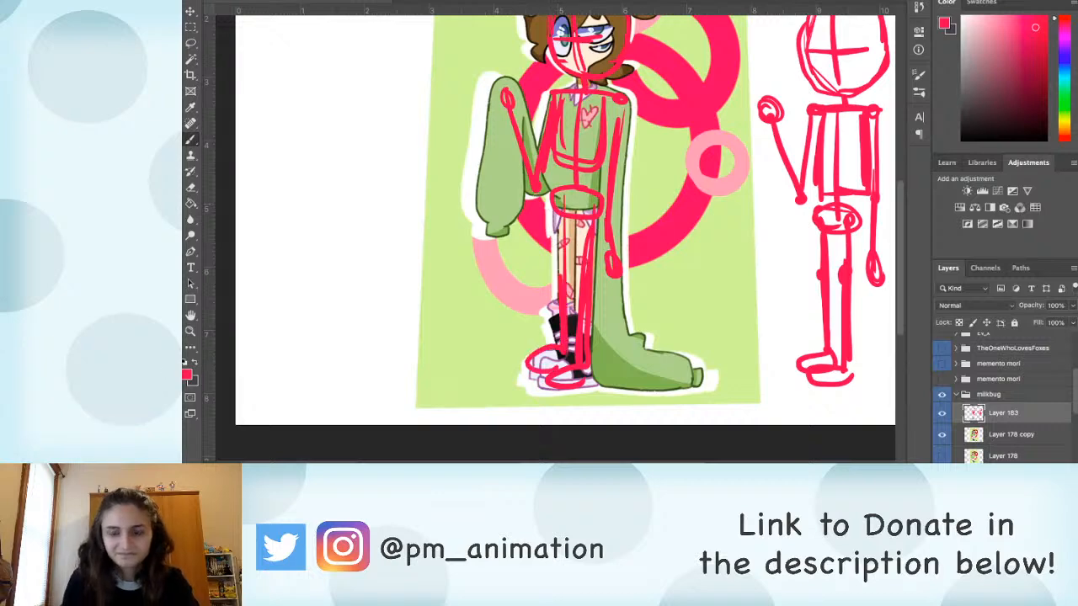
click(942, 478)
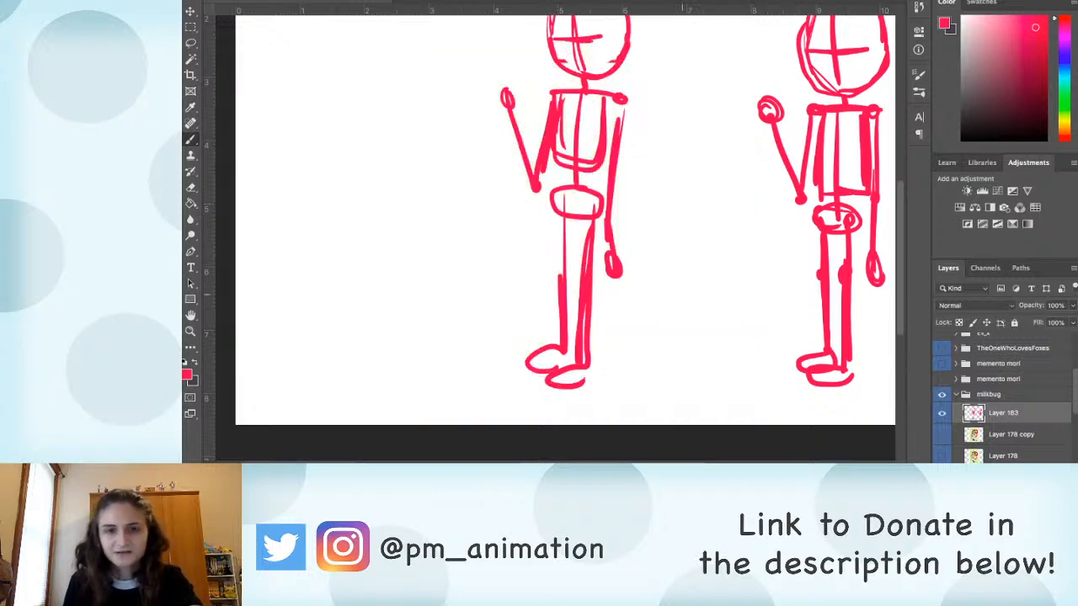
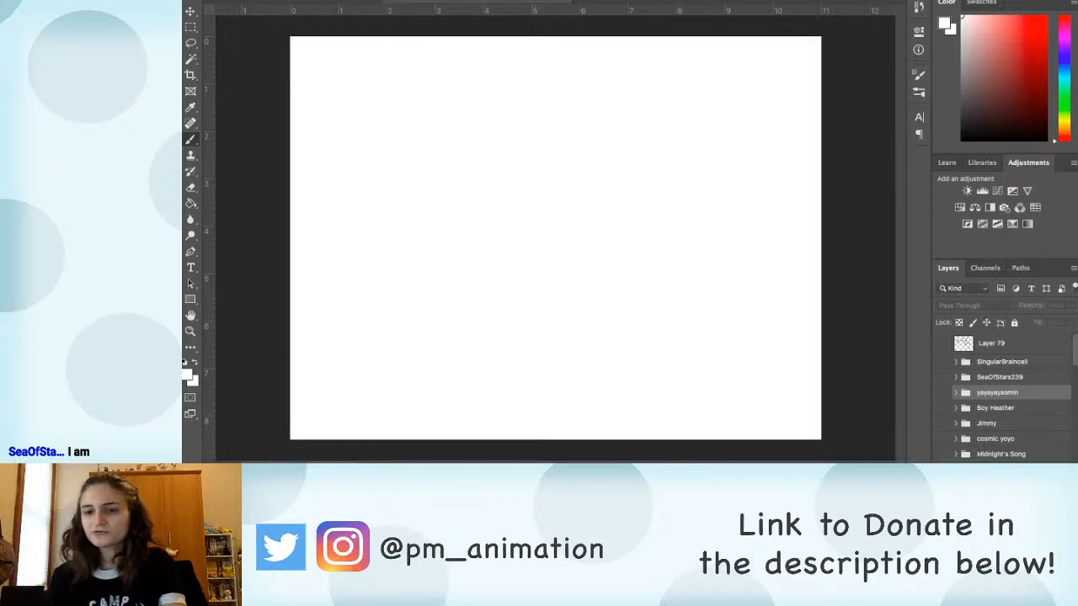
Step: Show the SeaOfStars239 group, expand it and select the artwork layer inside
click(1001, 377)
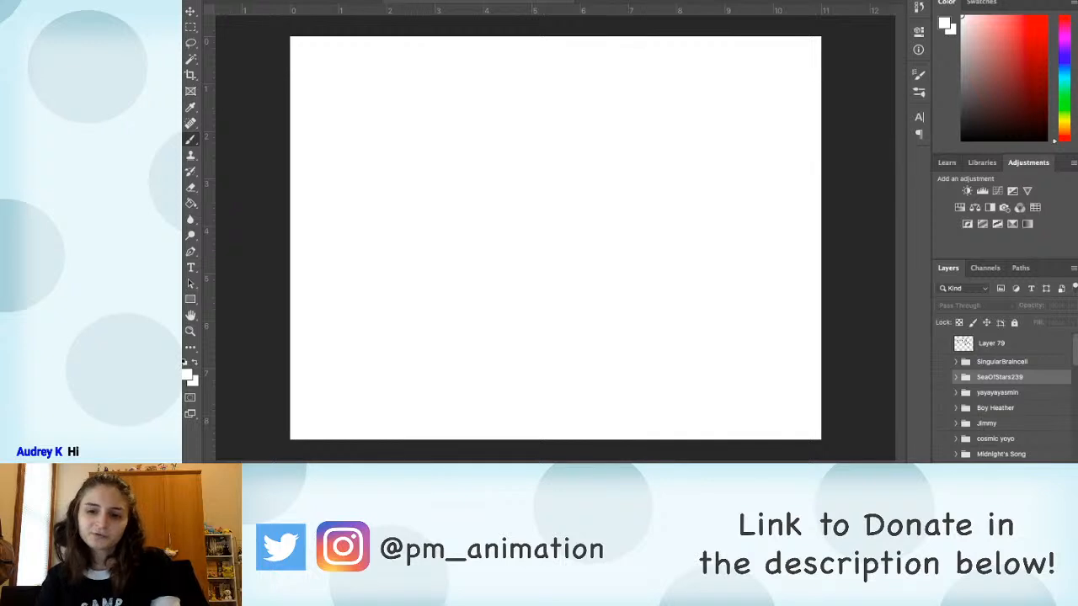
click(942, 377)
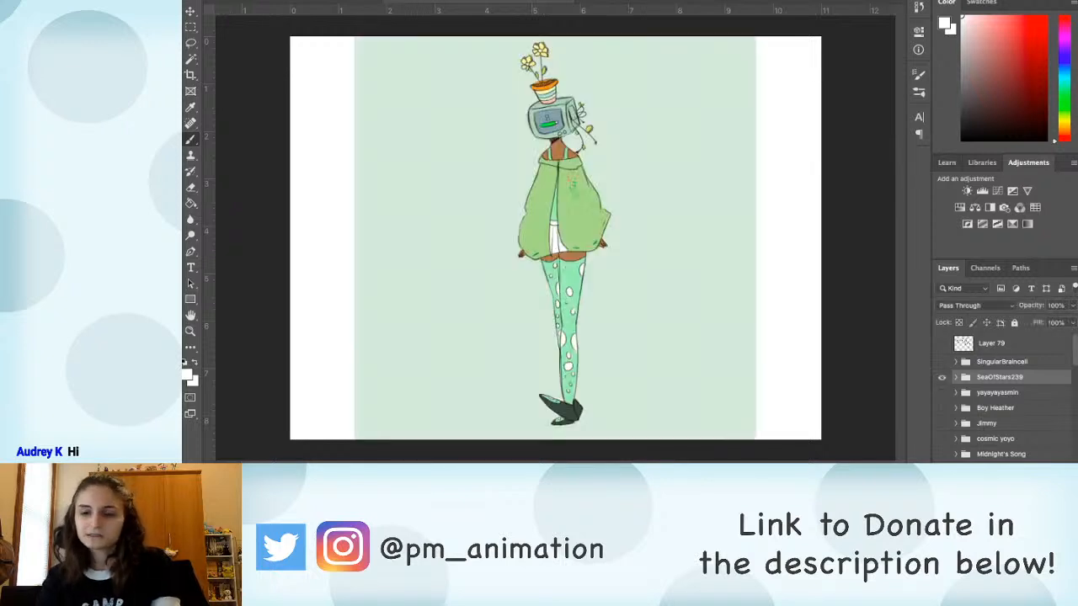
click(956, 377)
click(1003, 396)
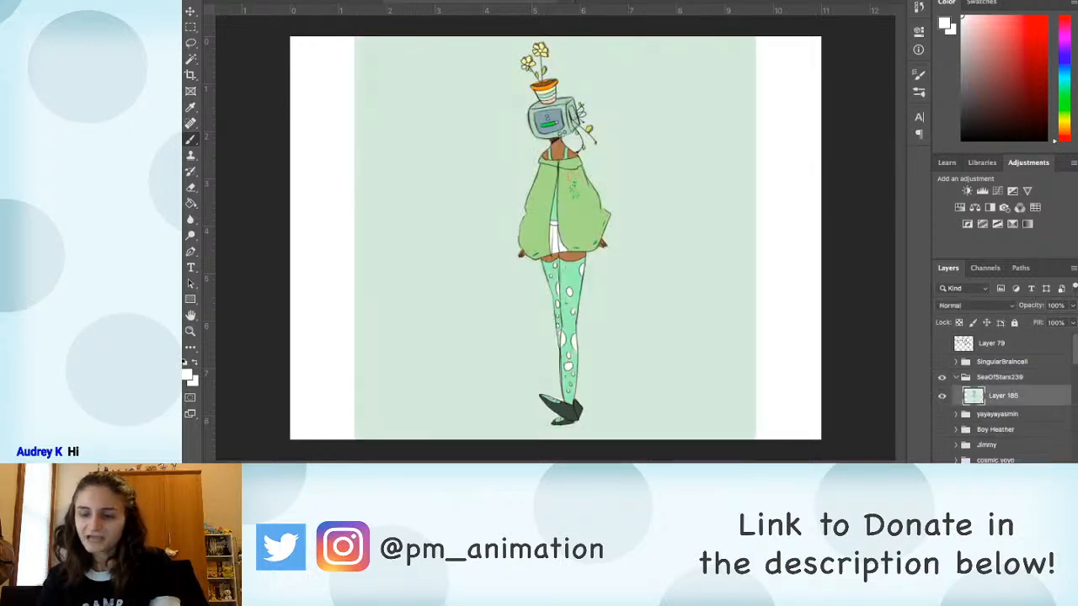
scroll(1003, 396, down, 2)
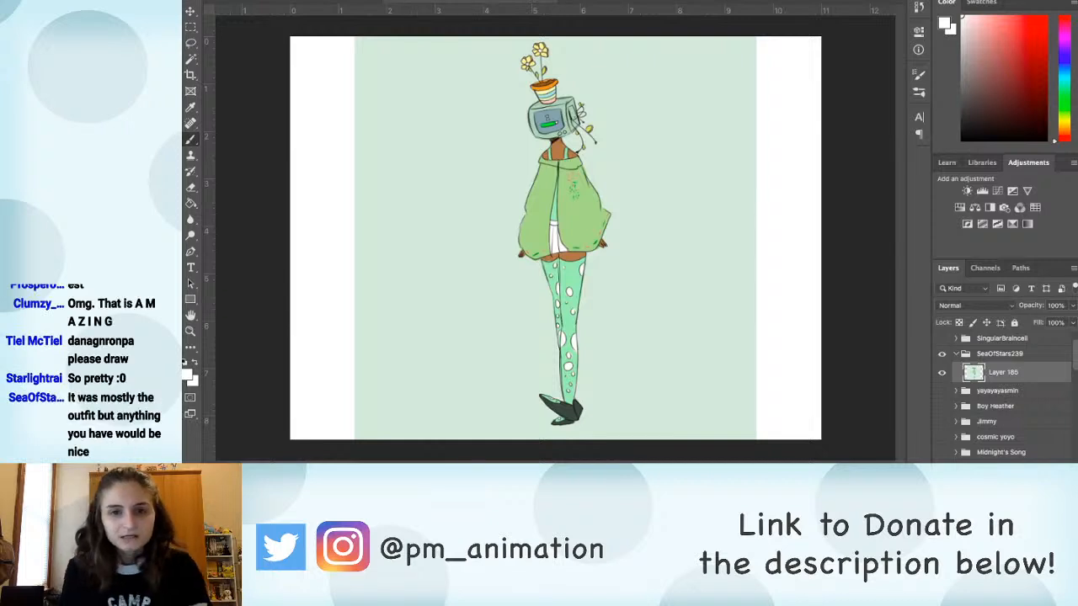
Step: Sample the jacket's dark outline colour and redraw its front opening, front hem corners and cuff with heavier lines
drag(551, 283, 590, 338)
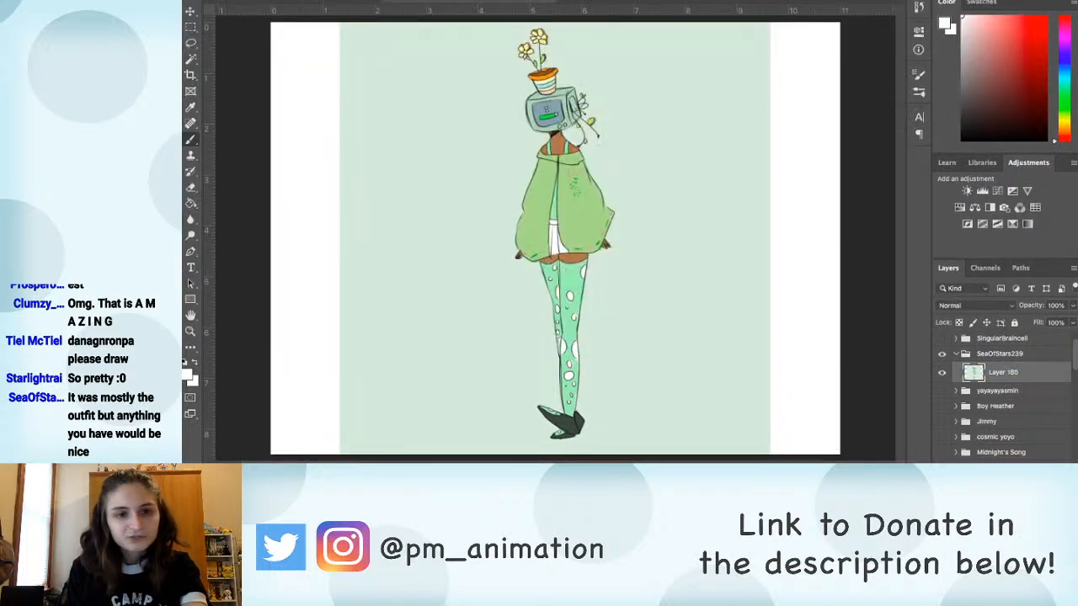
click(1031, 25)
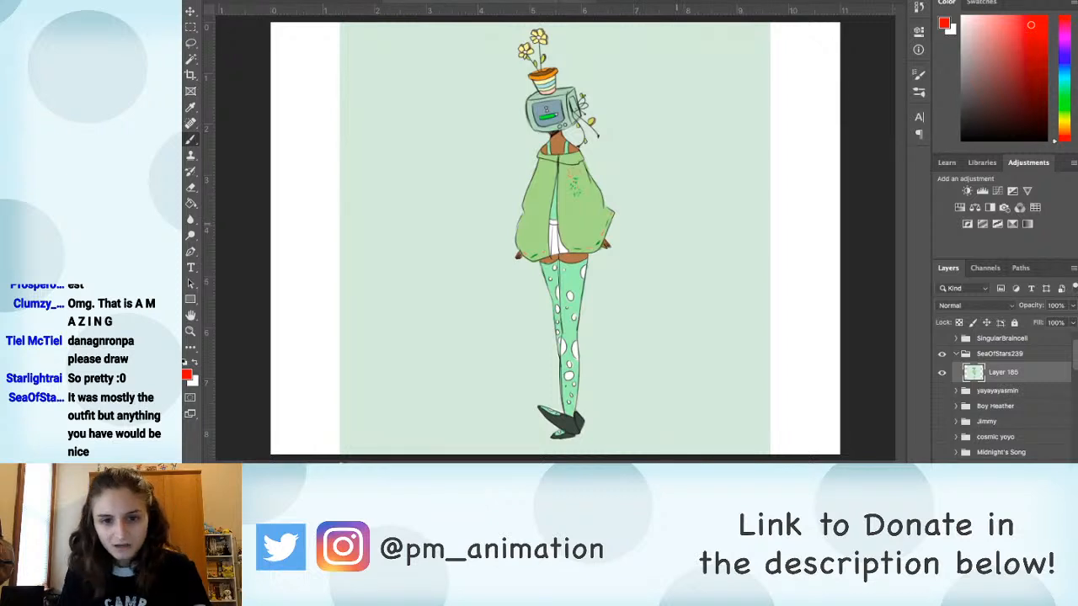
key(super+equal)
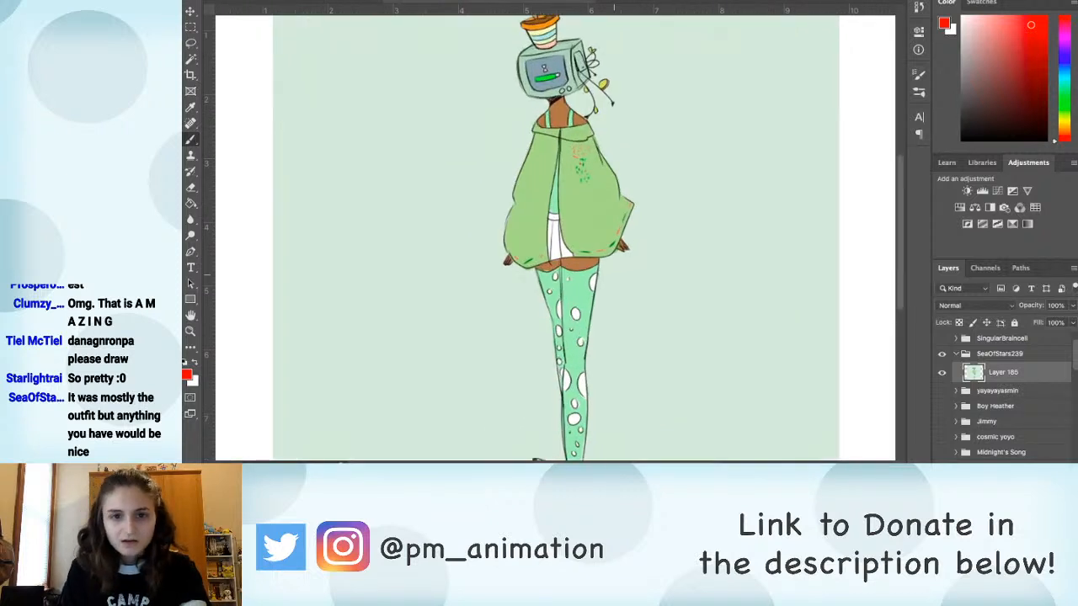
scroll(581, 265, up, 3)
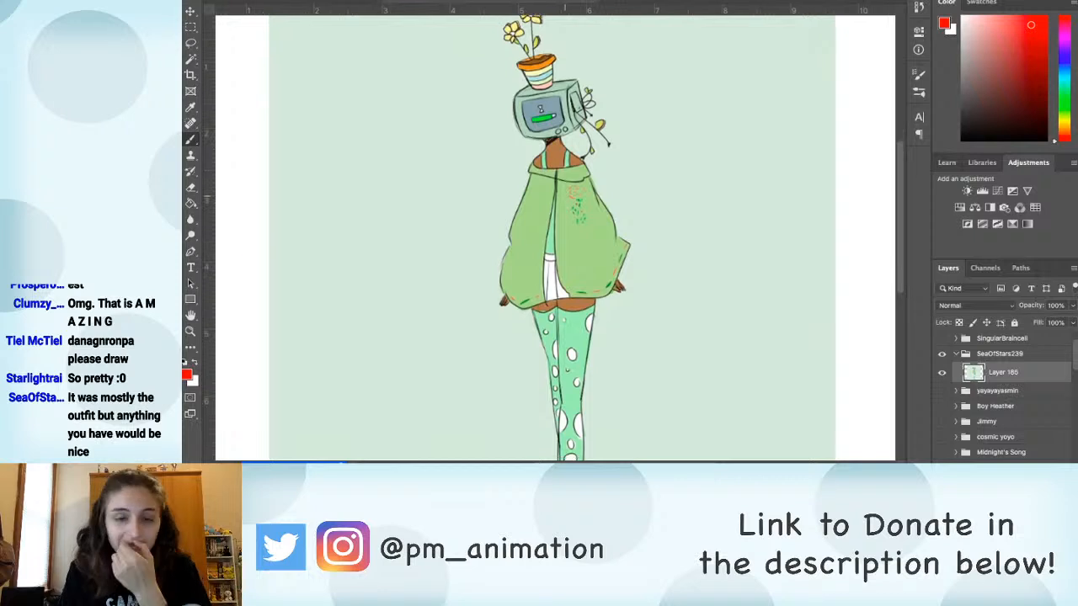
scroll(581, 265, up, 2)
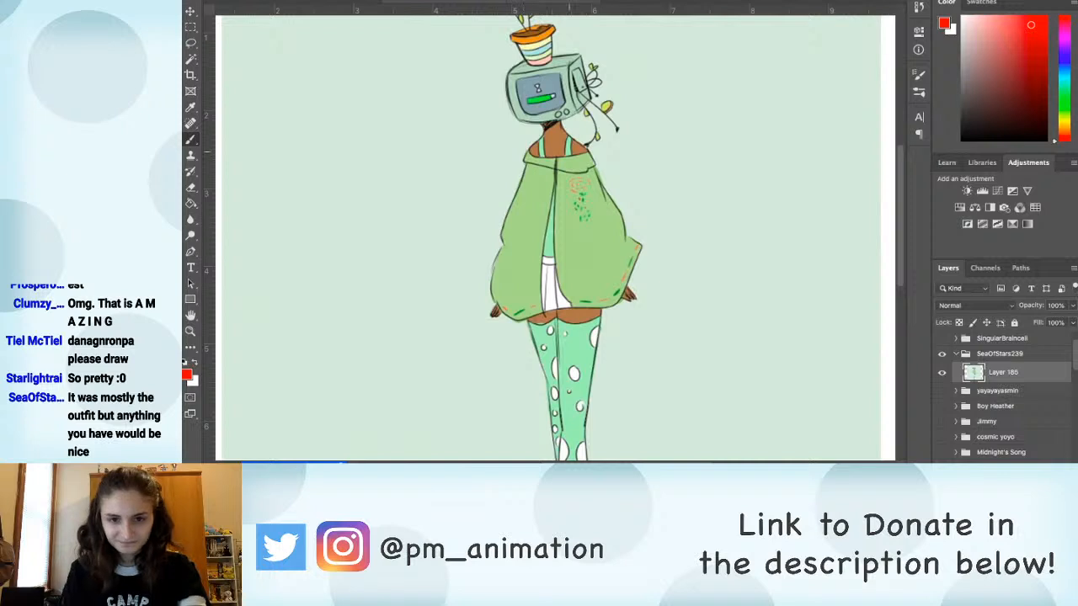
scroll(552, 237, up, 2)
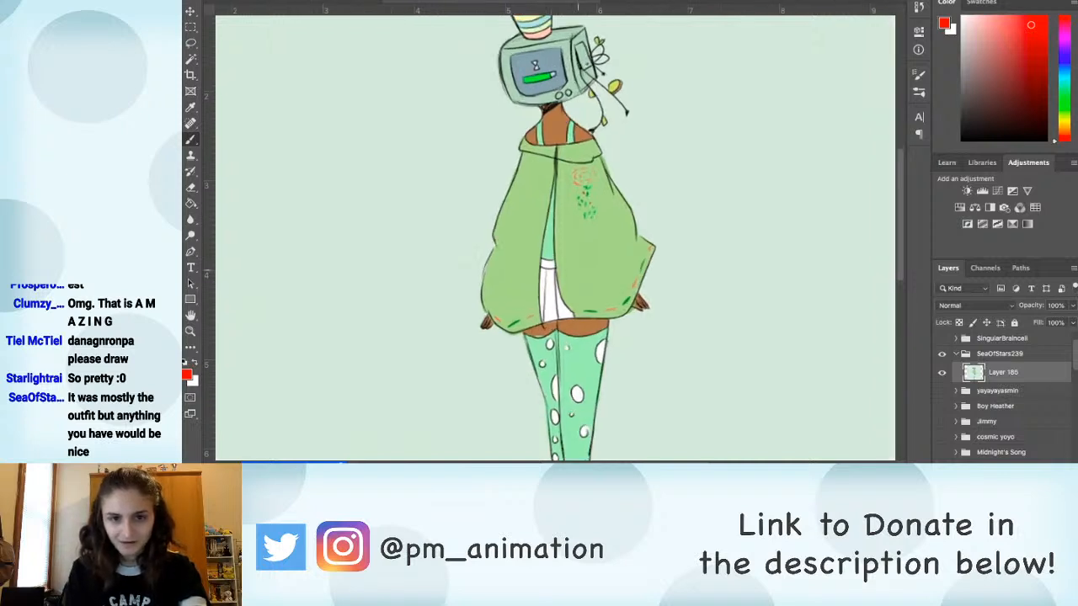
alt+click(556, 156)
drag(621, 294, 592, 267)
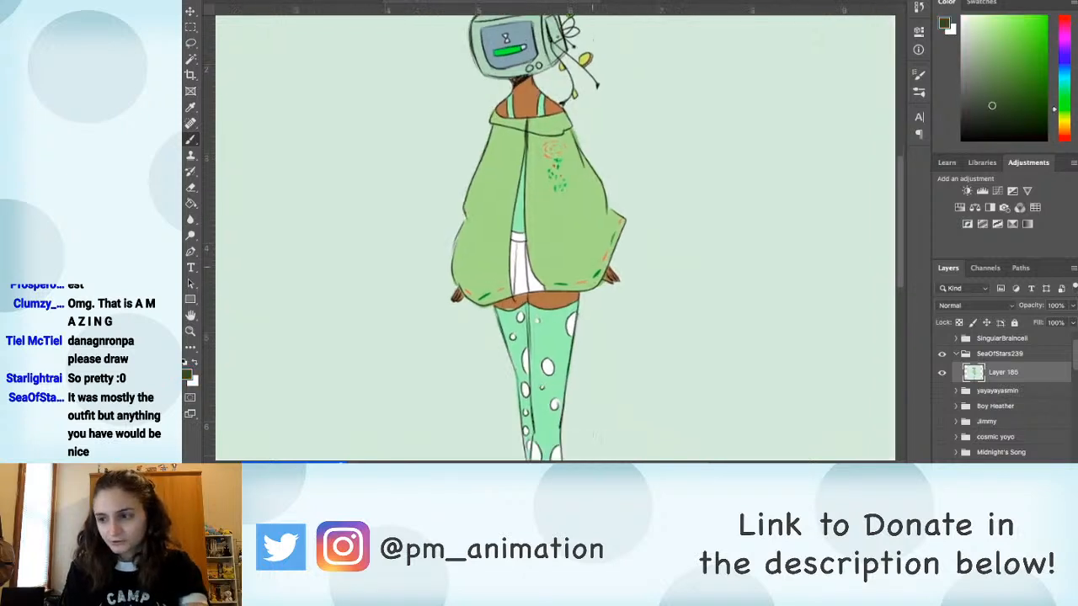
scroll(592, 267, up, 2)
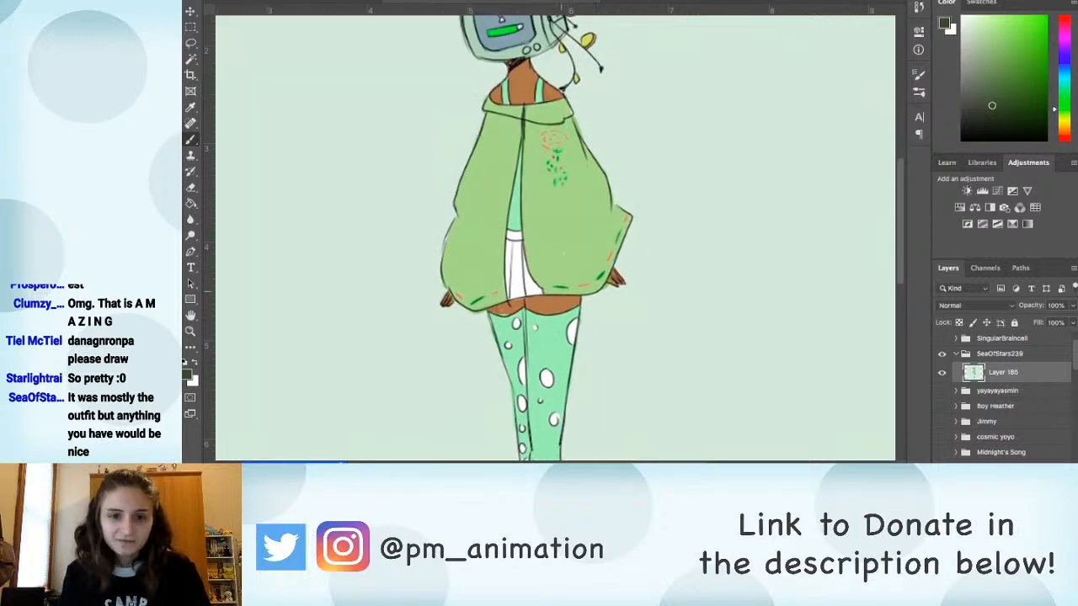
mouse_move(502, 294)
mouse_down()
mouse_move(607, 286)
mouse_move(492, 307)
mouse_up()
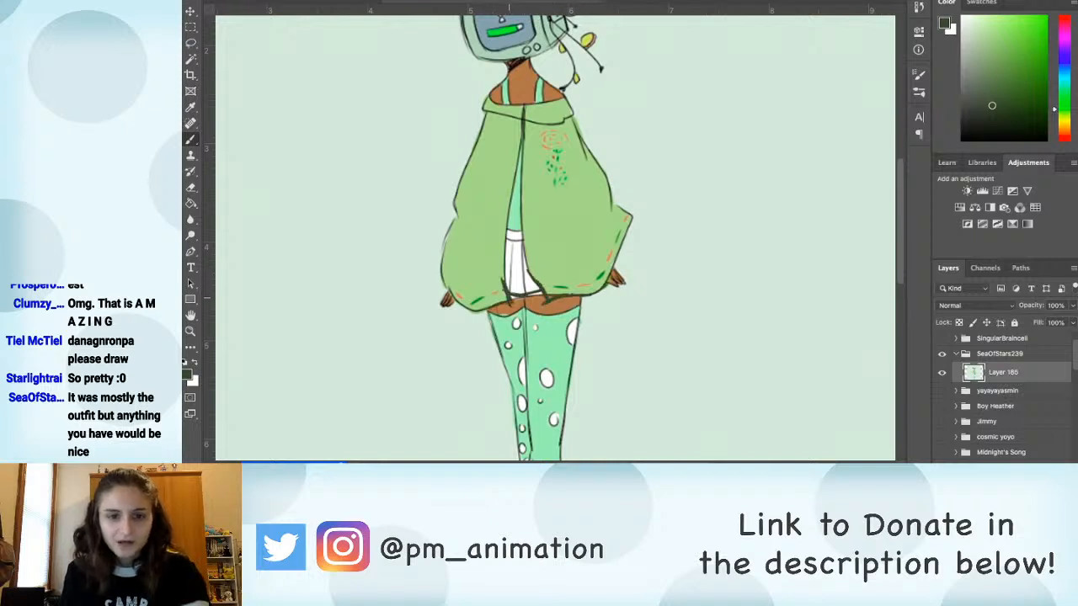
drag(439, 282, 472, 309)
Step: Sample the skin and jacket green colours and clean up the fill around the jacket's front hem corners
alt+click(504, 309)
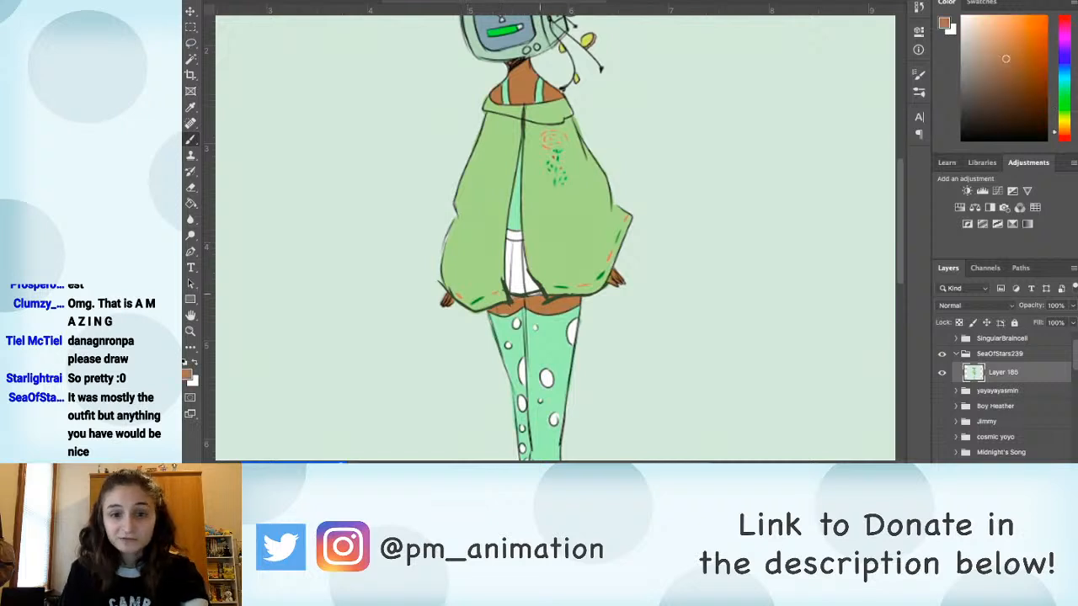
alt+click(542, 272)
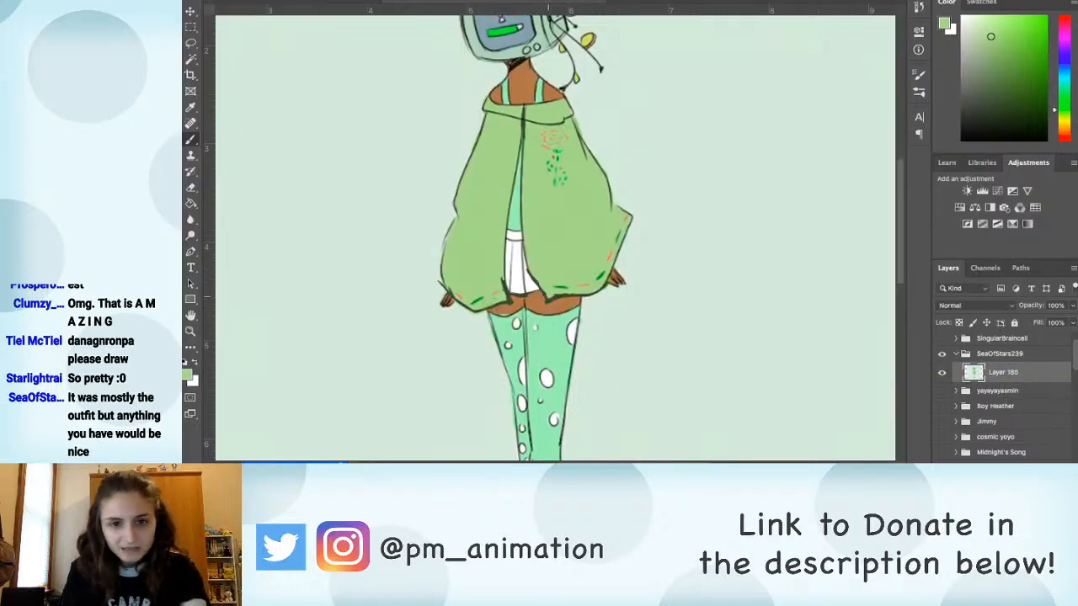
scroll(553, 297, down, 5)
scroll(552, 239, up, 7)
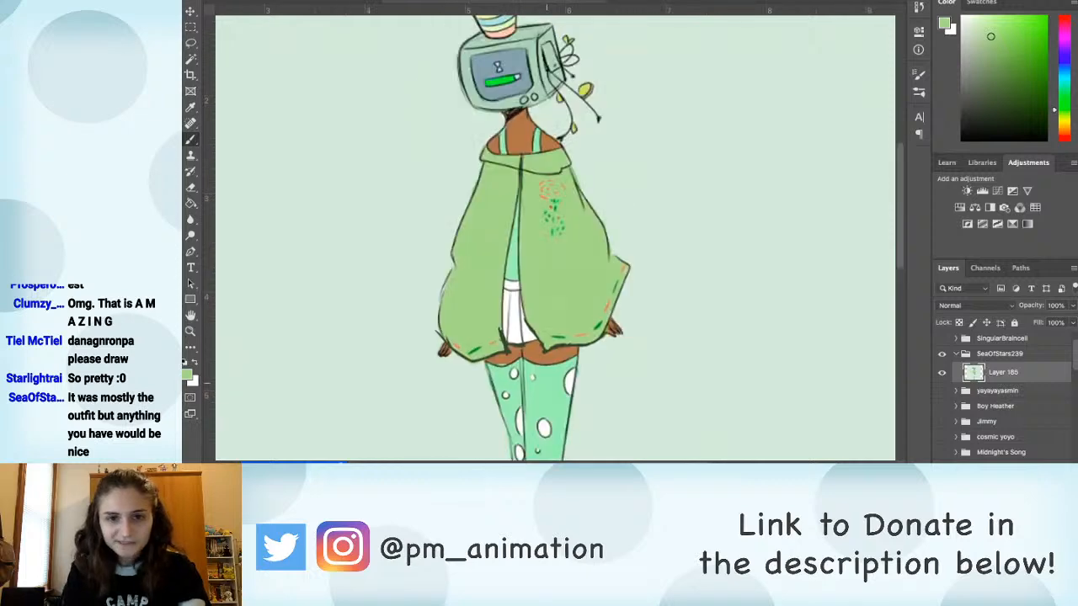
Step: Retouch the hanging vine's tip beside the shoulder with a sampled dark outline colour, and sample the pale background colour
mouse_move(500, 147)
mouse_down()
mouse_move(495, 261)
mouse_move(508, 238)
mouse_move(470, 160)
mouse_move(493, 238)
mouse_move(488, 199)
mouse_up()
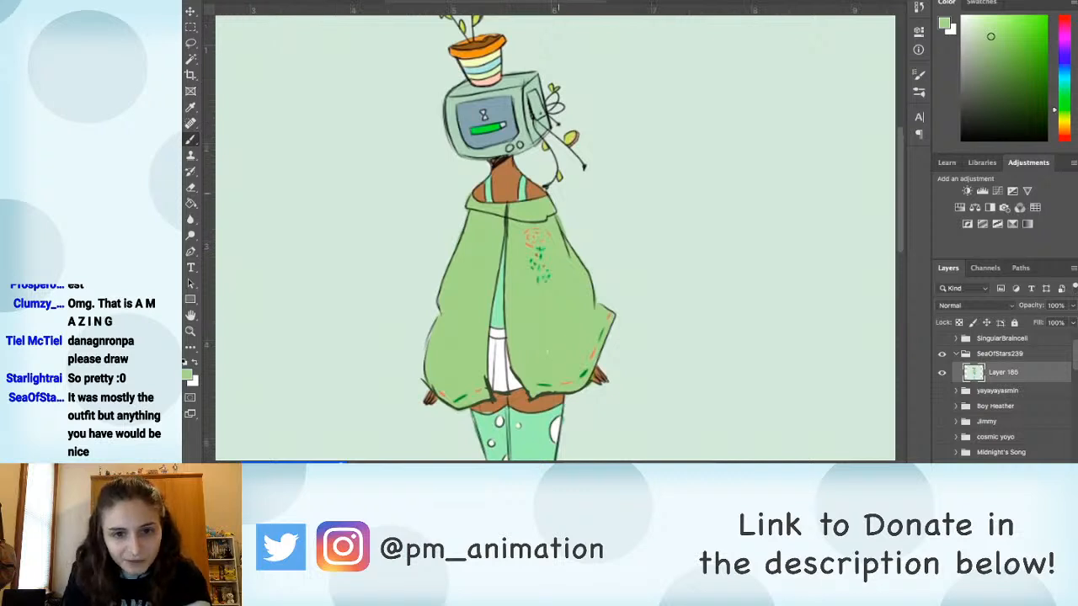
alt+click(543, 183)
alt+click(551, 182)
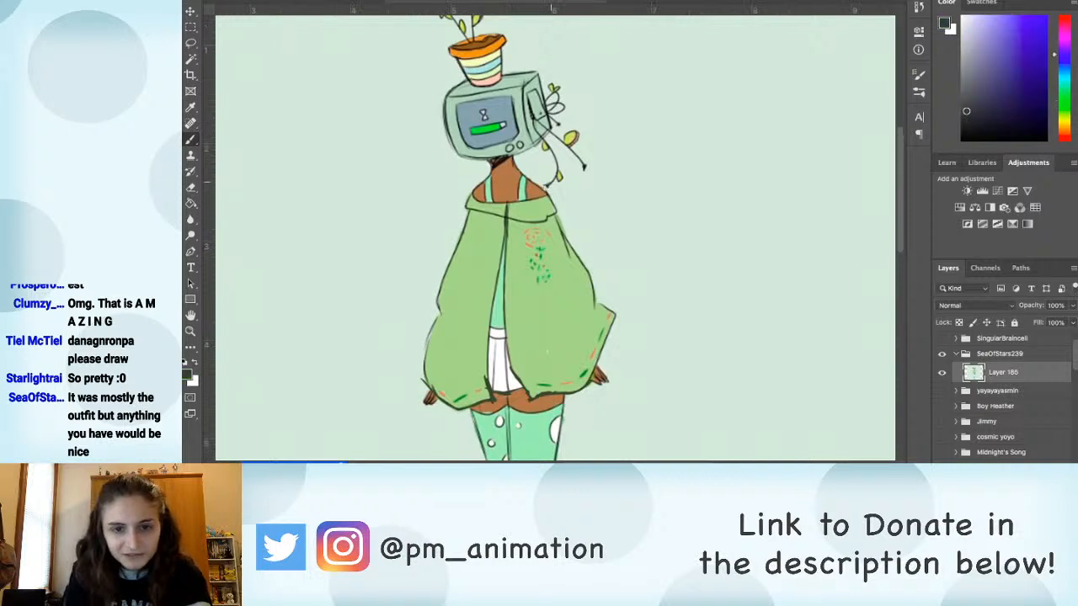
alt+click(562, 191)
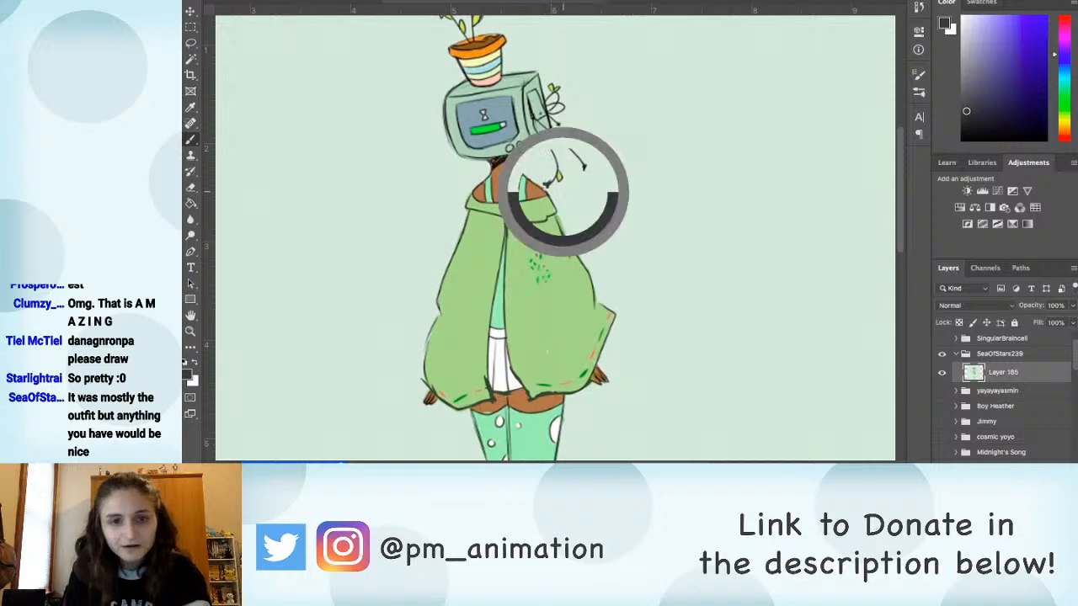
drag(577, 297, 632, 396)
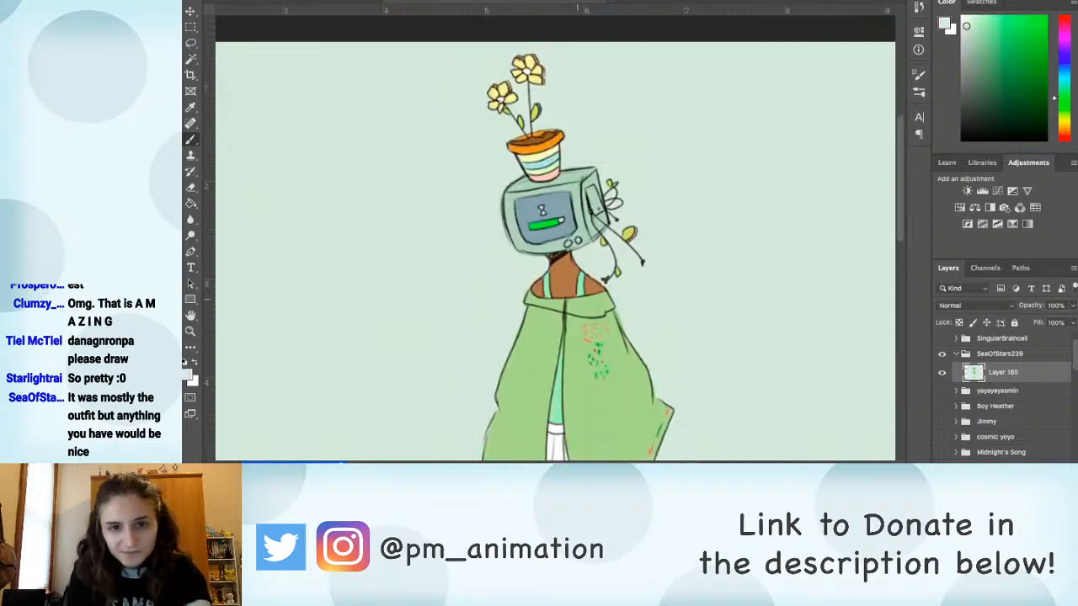
Step: Lasso the rear shoe's toe and heel, nudge them upward to shorten the gap below the front shoe, and deselect
drag(589, 294, 557, 237)
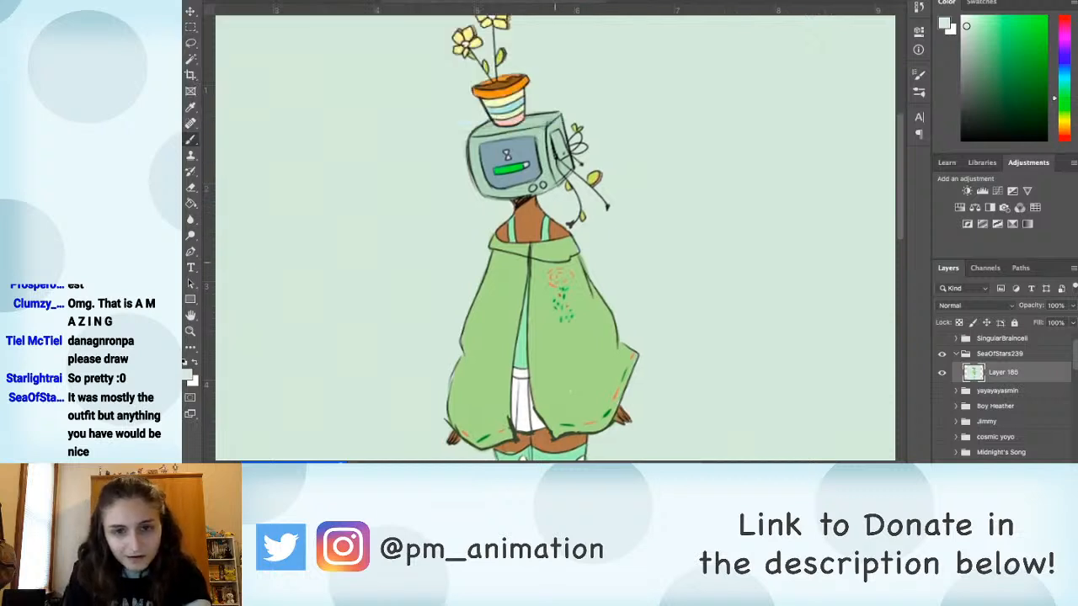
drag(570, 240, 543, 163)
drag(570, 333, 566, 271)
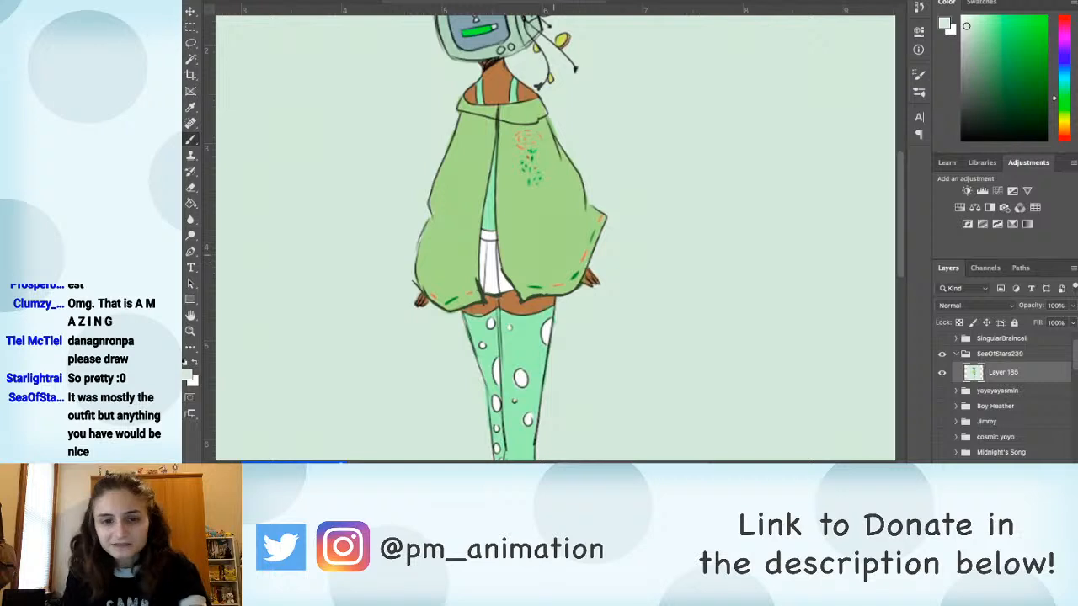
drag(549, 379, 550, 283)
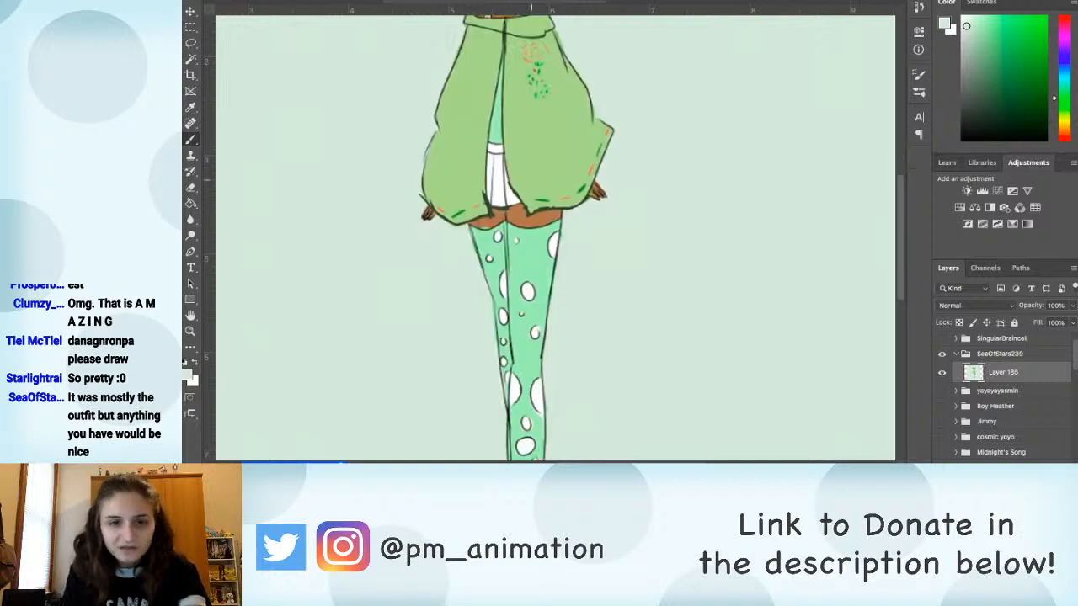
drag(552, 399, 558, 298)
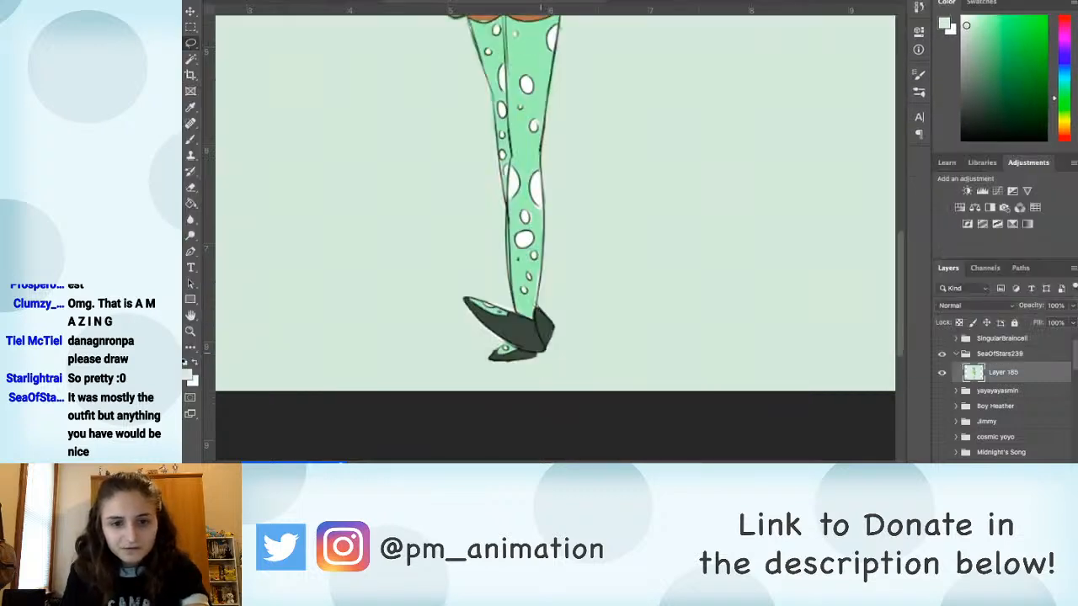
mouse_move(506, 343)
mouse_down()
mouse_move(543, 371)
mouse_move(546, 354)
mouse_move(484, 375)
mouse_move(549, 354)
mouse_up()
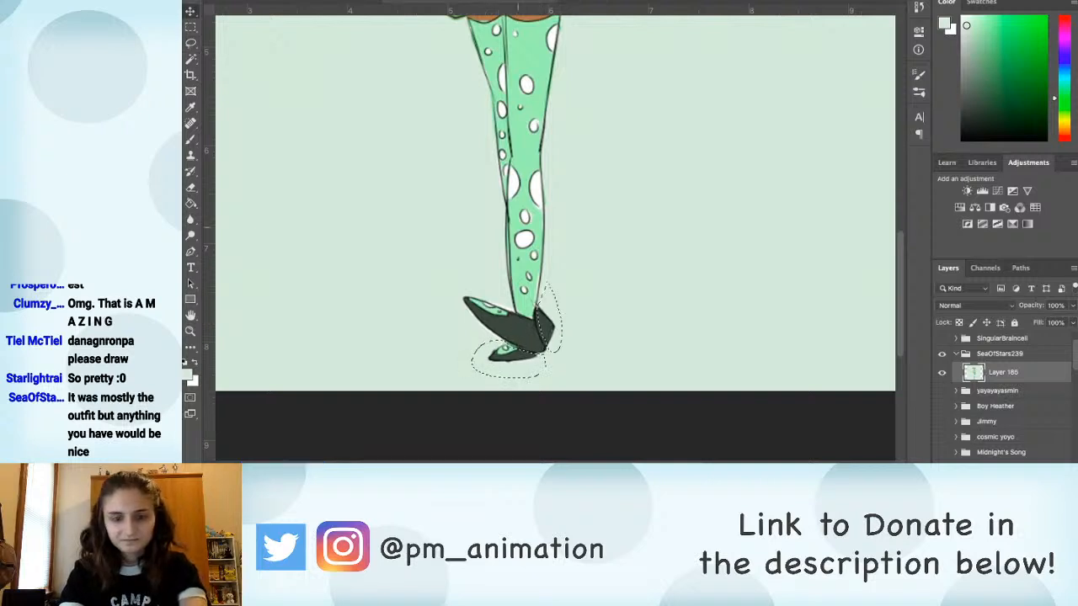
key(shift+Up)
key(shift+Up)
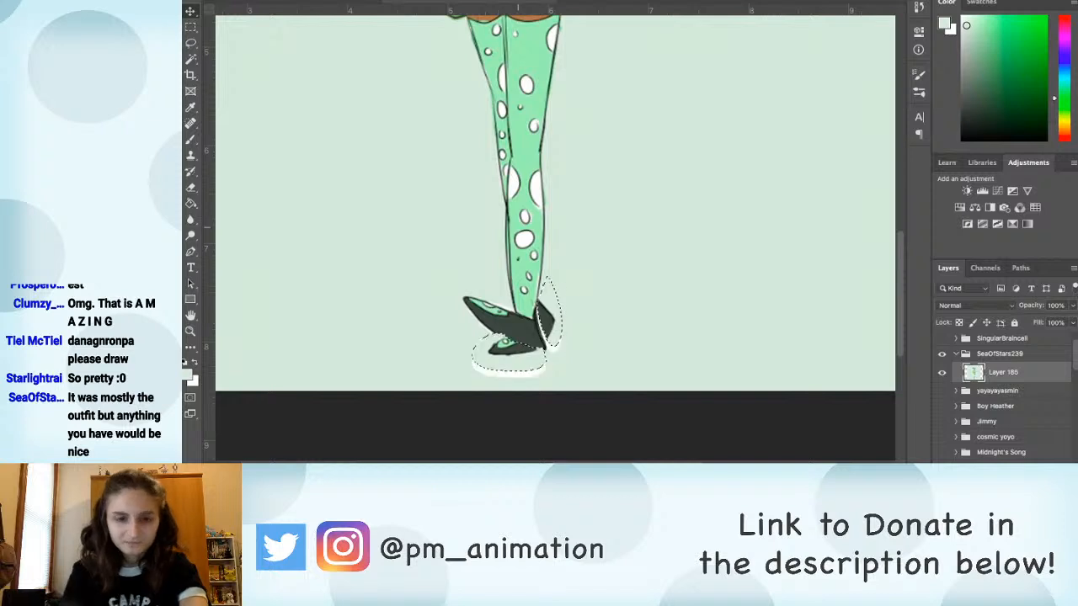
key(ctrl+d)
key(b)
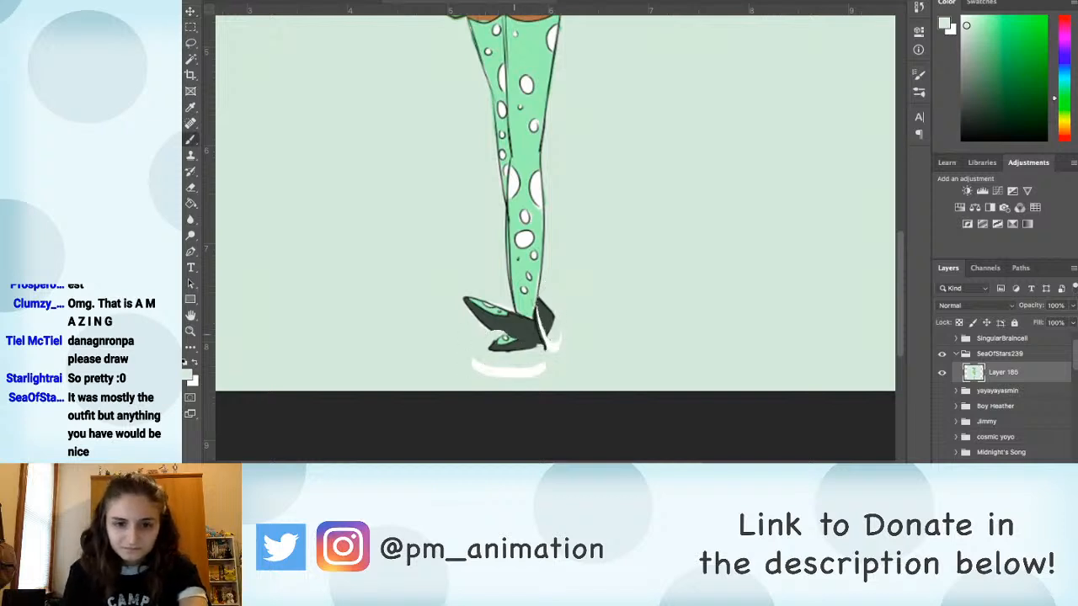
Step: Fill the seams in the moved shoe with its sampled dark grey and cover the white gaps around it with the background colour
alt+click(512, 329)
mouse_move(517, 337)
mouse_down()
mouse_move(494, 332)
mouse_move(545, 348)
mouse_up()
drag(537, 308, 545, 337)
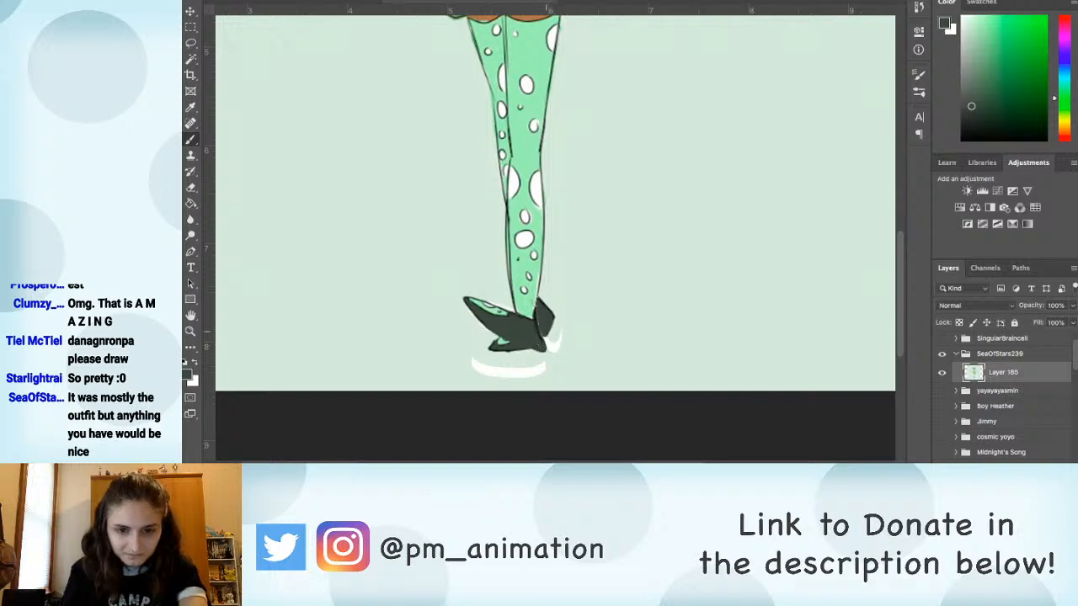
alt+click(553, 355)
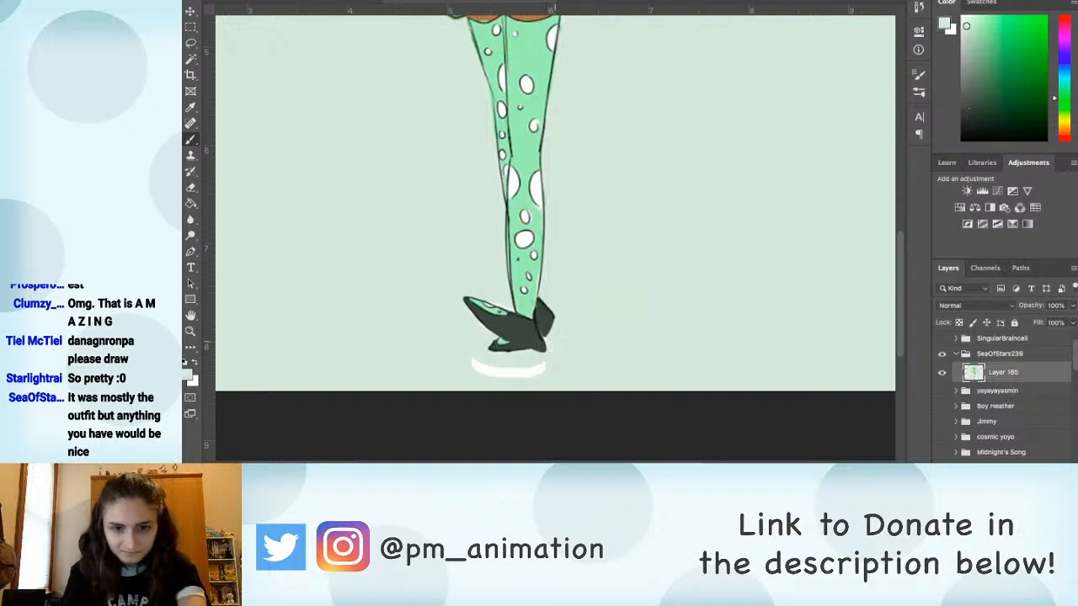
mouse_move(547, 374)
mouse_down()
mouse_move(476, 361)
mouse_move(506, 377)
mouse_move(546, 366)
mouse_up()
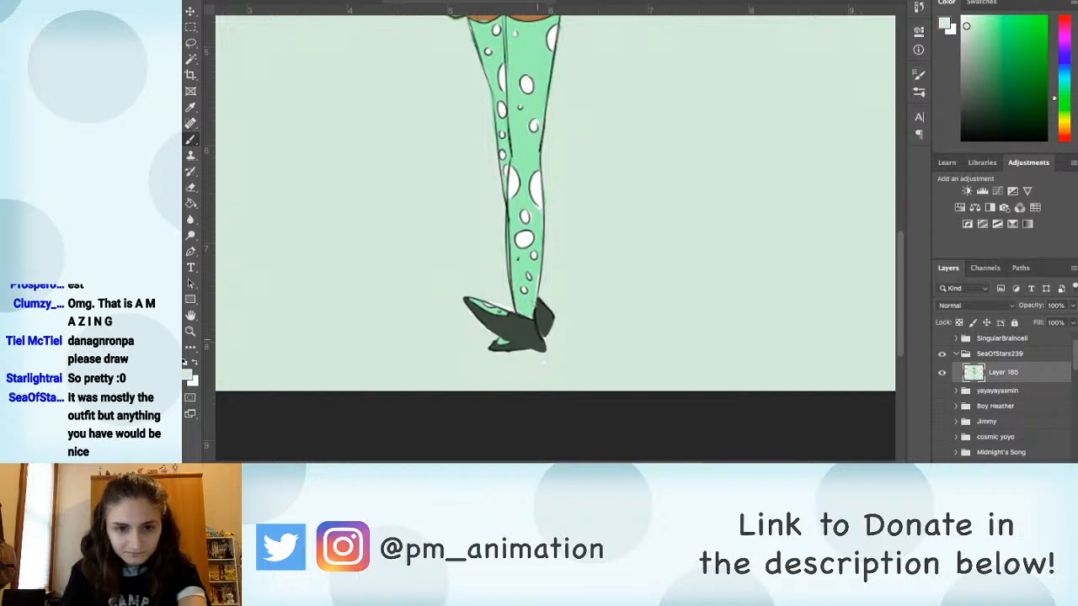
Step: Sample a near-black colour and redraw the outline separating the front shoe from the rear shoe
alt+click(525, 336)
mouse_move(487, 328)
mouse_down()
mouse_move(547, 353)
mouse_move(552, 326)
mouse_up()
drag(540, 272, 613, 281)
Step: Cover the stray dark dot beside the legs with the sampled background colour and bring the whole outfit into view
key(super+minus)
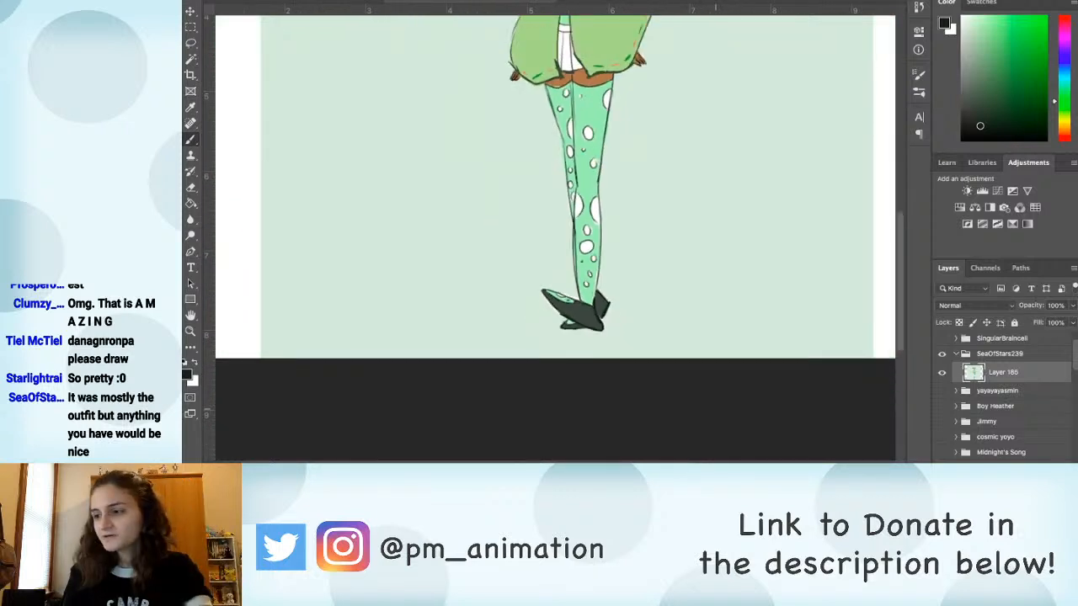
drag(615, 203, 610, 260)
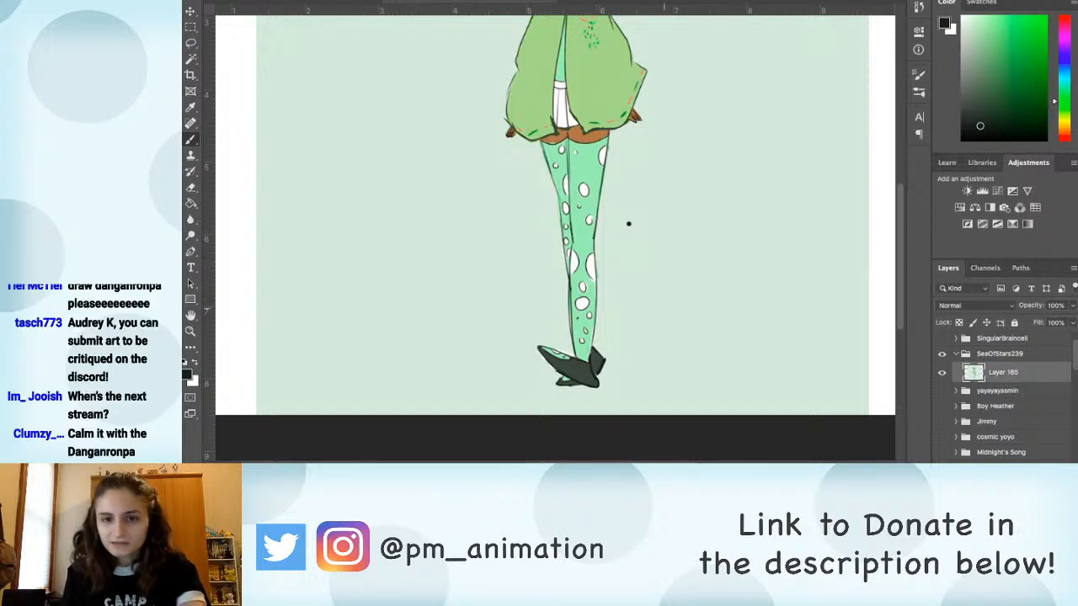
alt+click(628, 224)
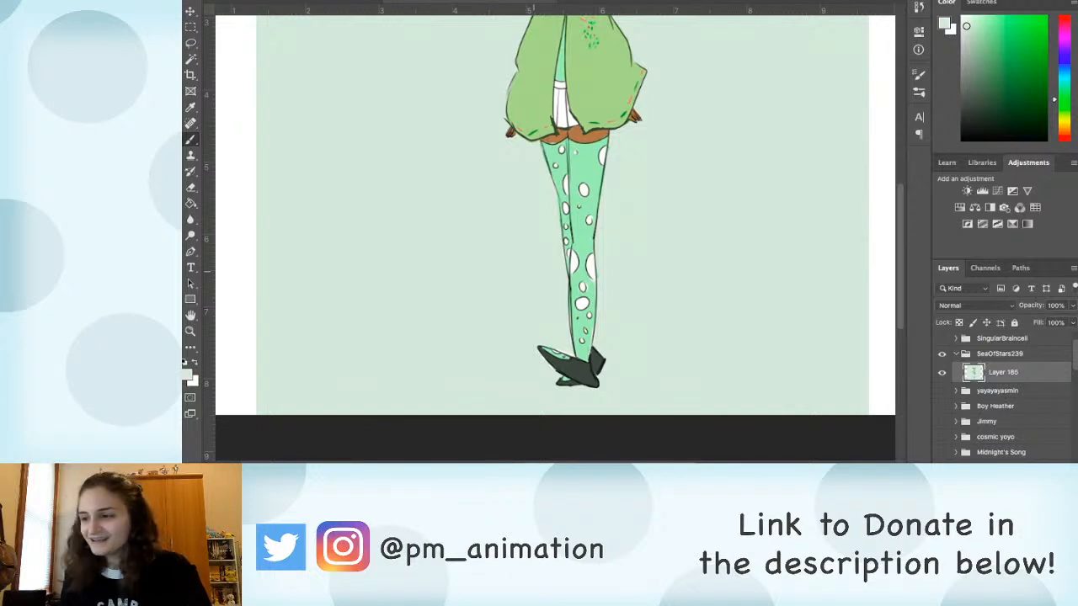
drag(573, 178, 570, 278)
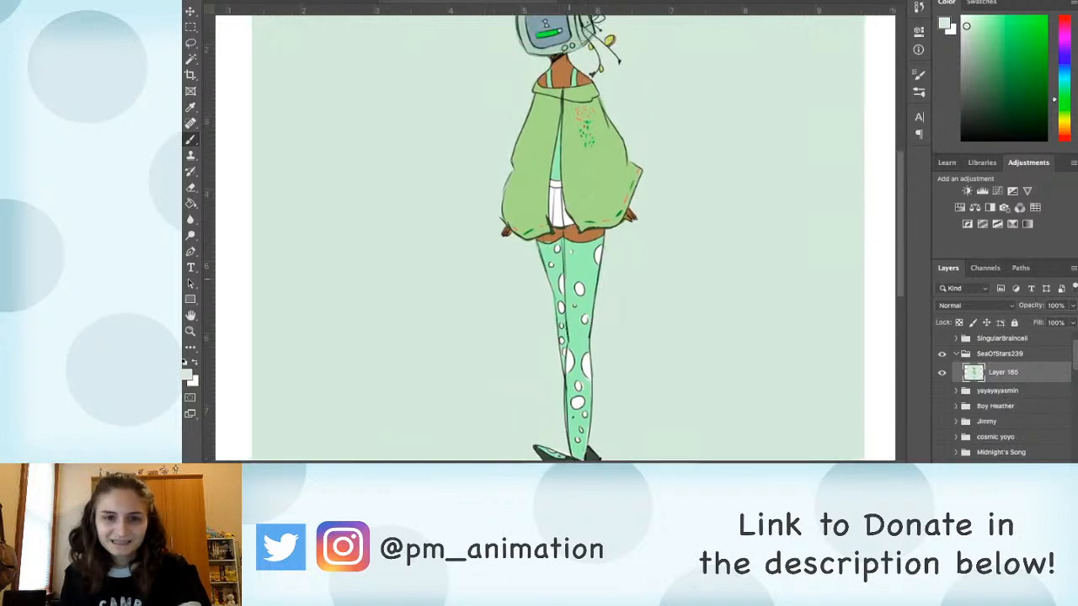
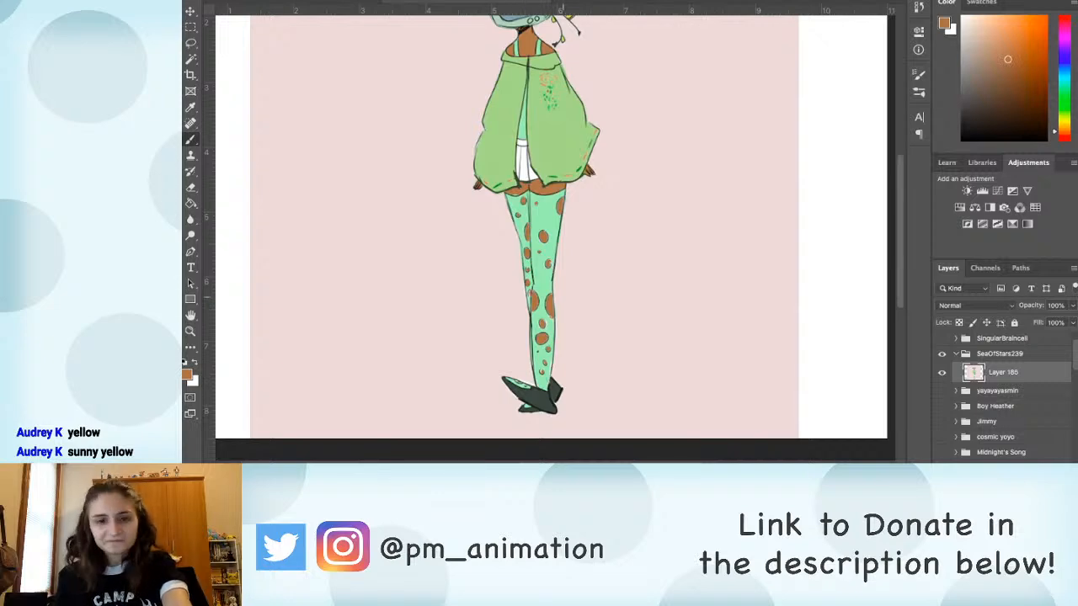
Step: Fill the white shorts under the jacket, including the waistband, with the dark grey sampled from the artwork
drag(541, 228, 556, 305)
mouse_move(556, 231)
mouse_down()
mouse_move(564, 278)
mouse_move(566, 110)
mouse_move(567, 228)
mouse_up()
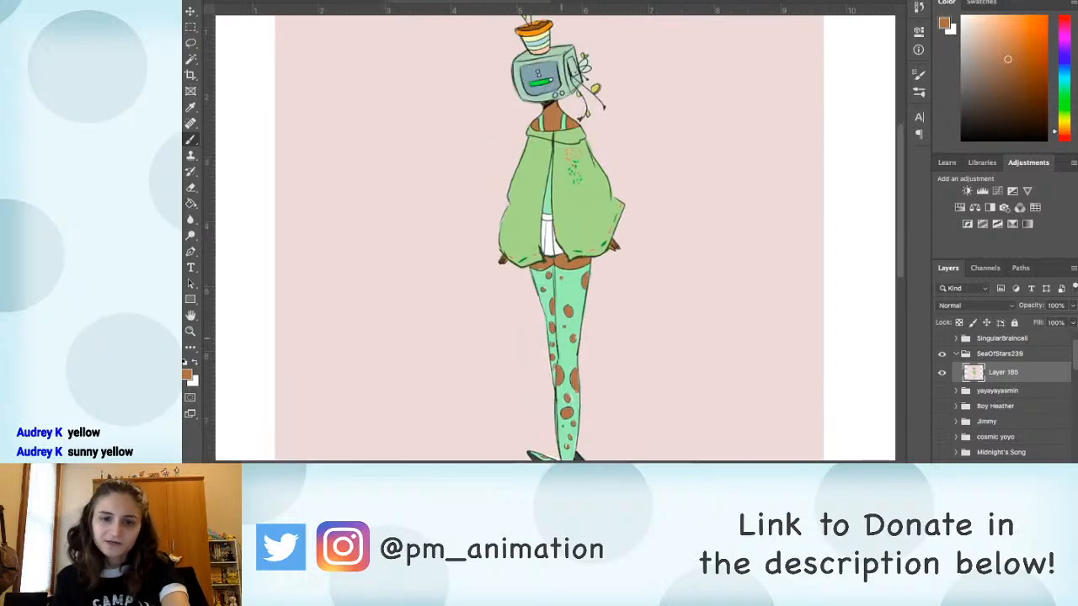
drag(571, 341, 563, 284)
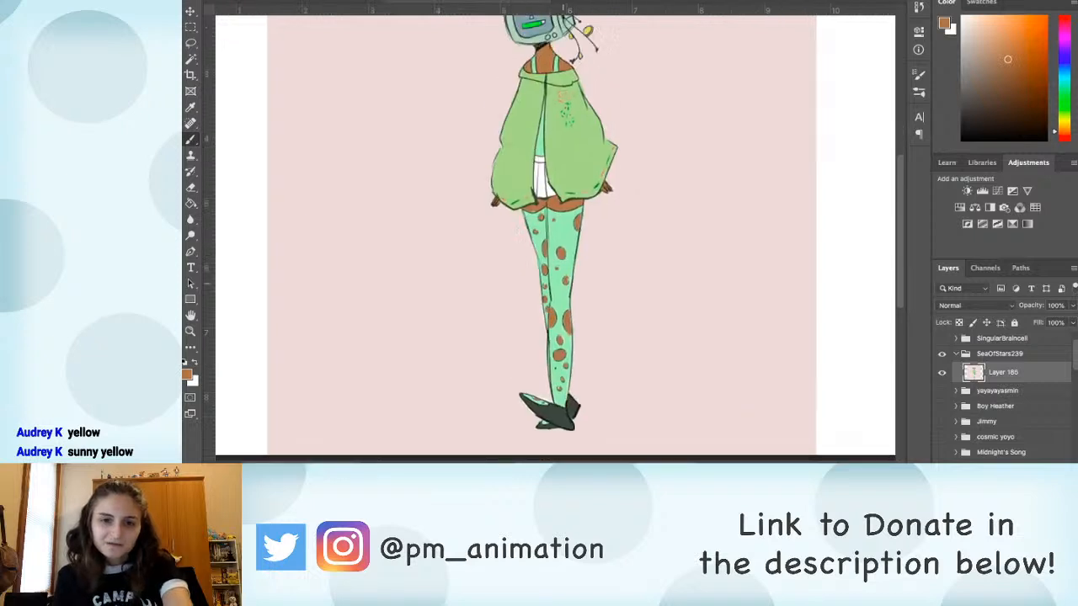
alt+click(536, 198)
key(g)
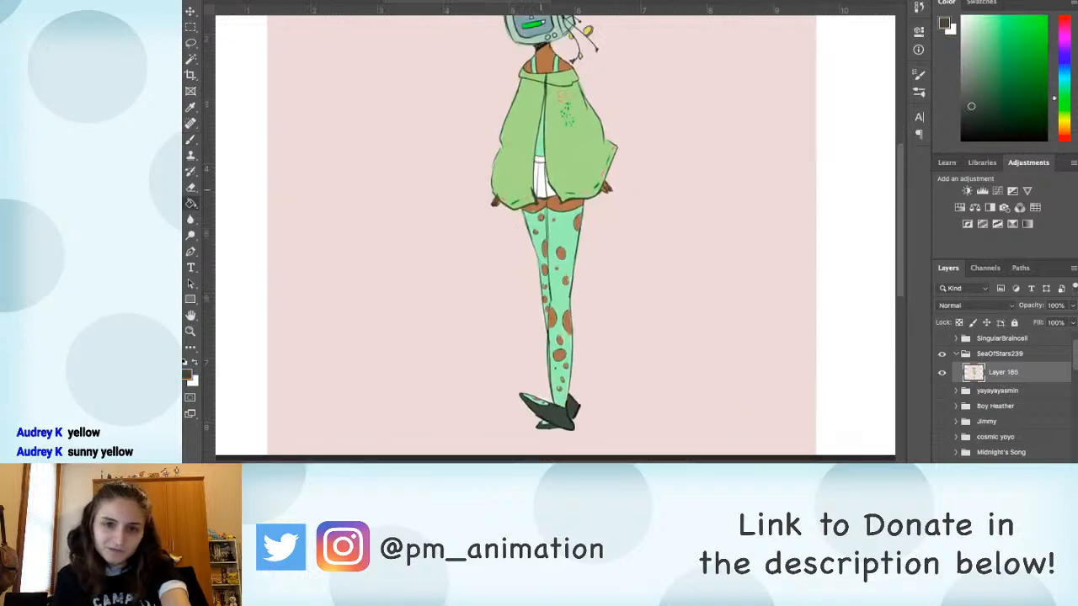
click(541, 180)
key(b)
key(g)
click(550, 184)
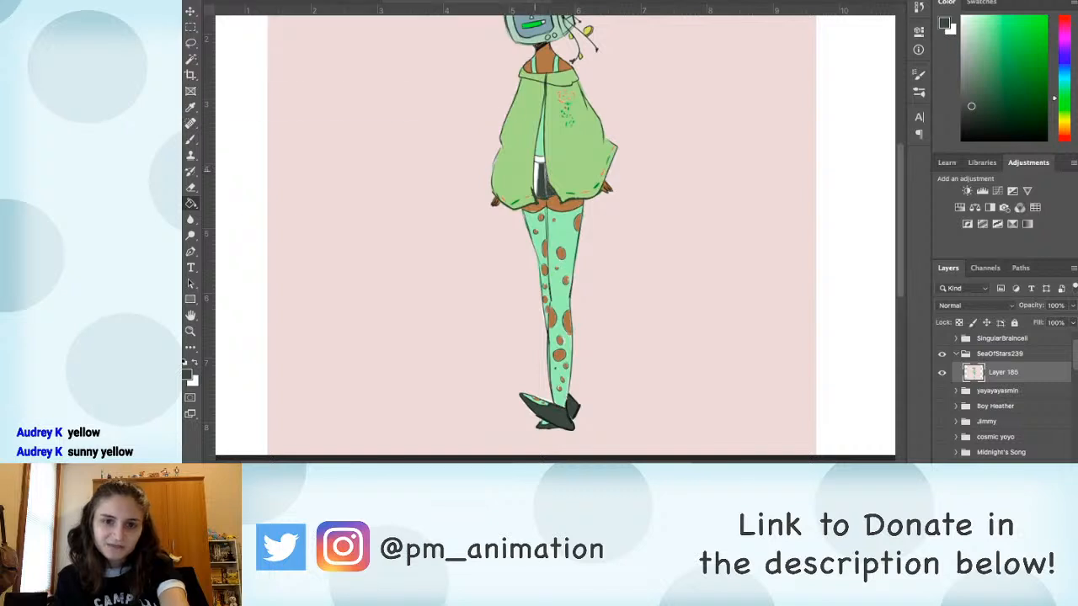
click(536, 178)
click(540, 159)
Step: Brush over the light gaps and edges left inside the shorts with the same dark grey
key(b)
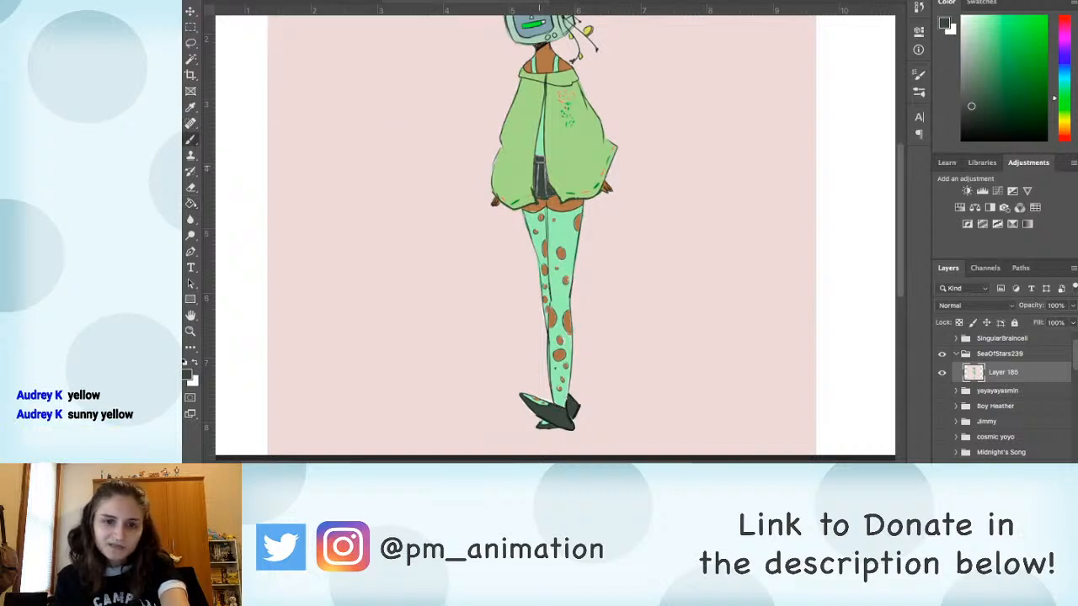
mouse_move(538, 168)
mouse_down()
mouse_move(537, 193)
mouse_move(546, 188)
mouse_up()
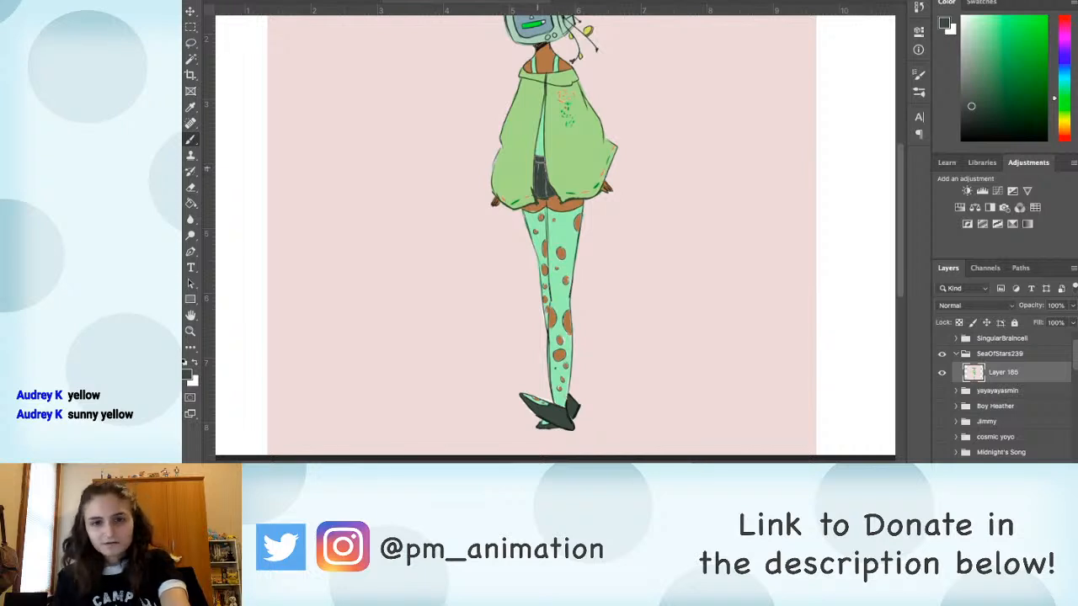
drag(537, 160, 589, 207)
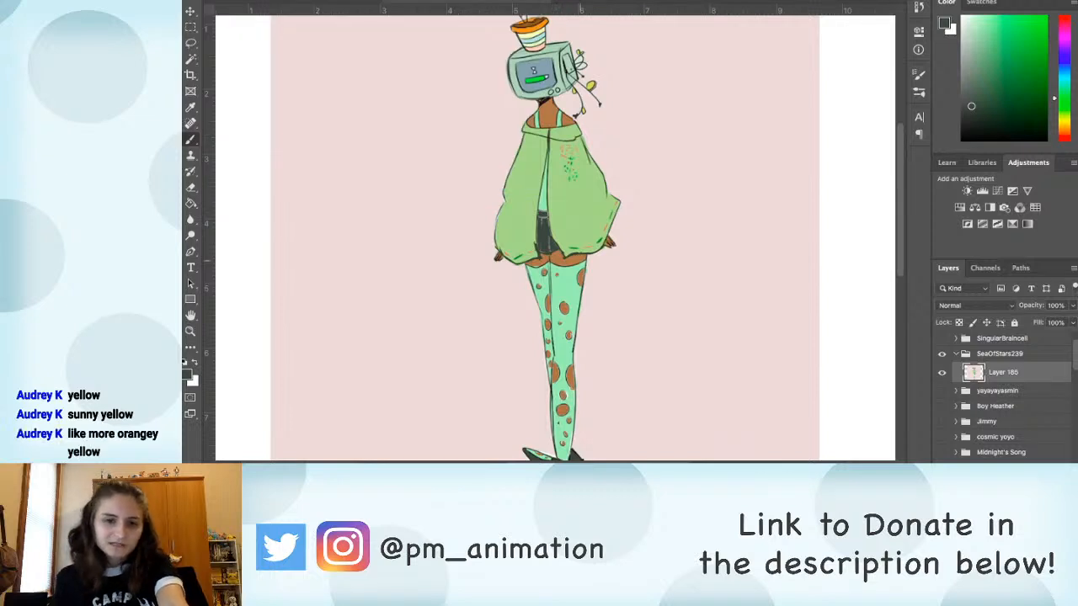
Step: Sample white from the shorts and fill their dark areas with it
key(g)
drag(576, 247, 585, 177)
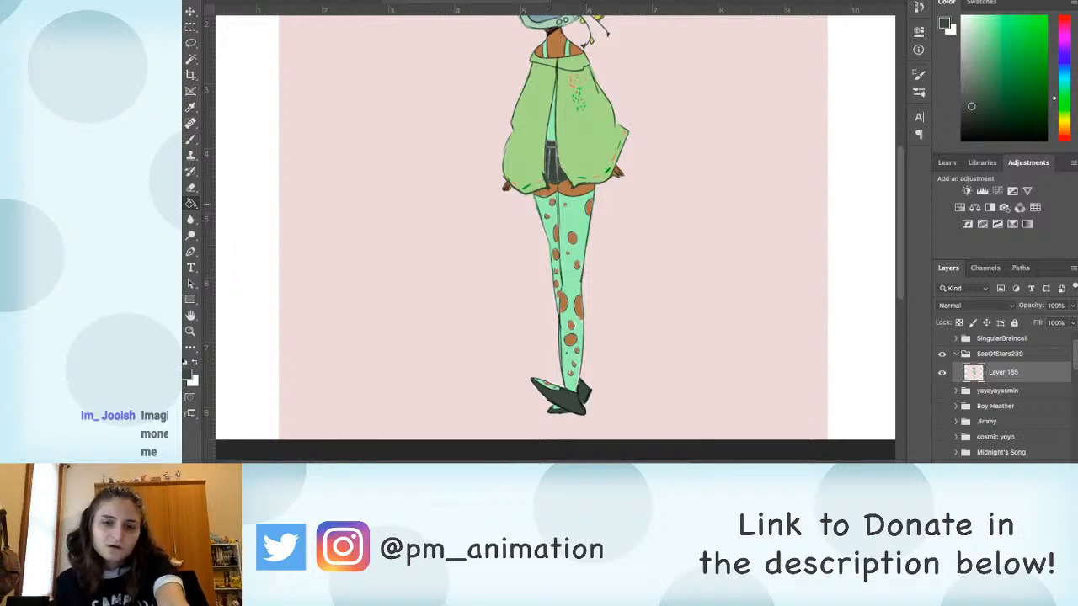
alt+click(549, 148)
click(561, 164)
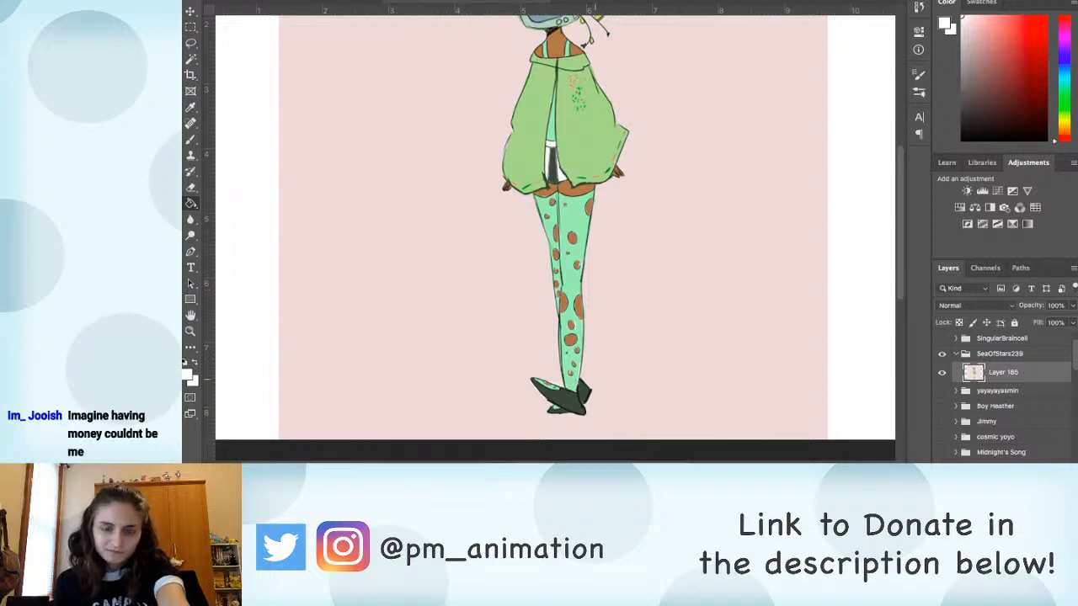
click(552, 168)
Step: Fill the front shoe and the rear shoe with white and bring the whole figure into view
click(551, 393)
click(584, 392)
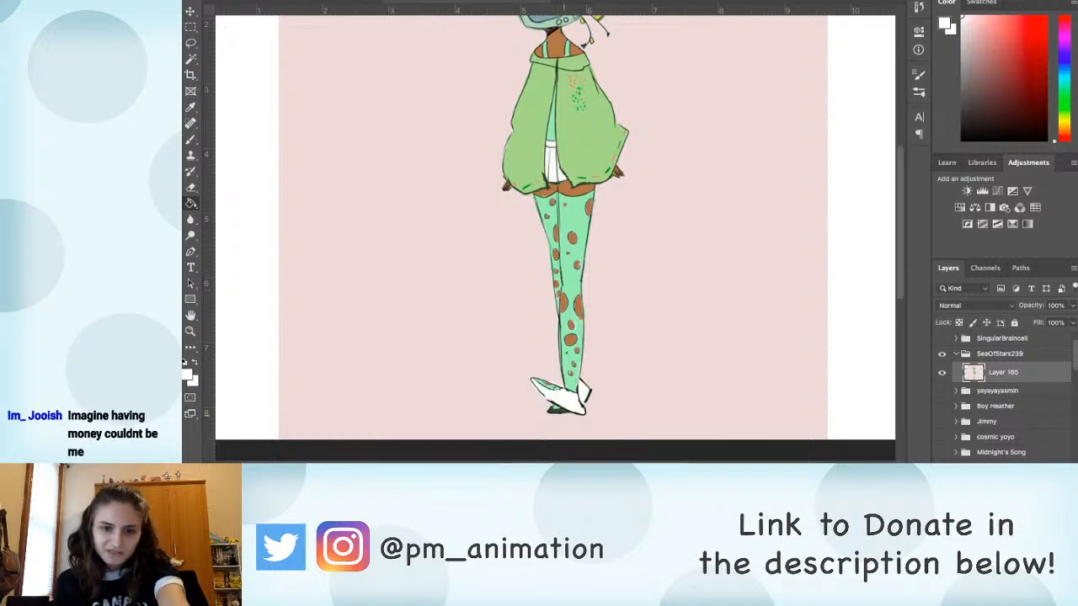
key(b)
key(ctrl+minus)
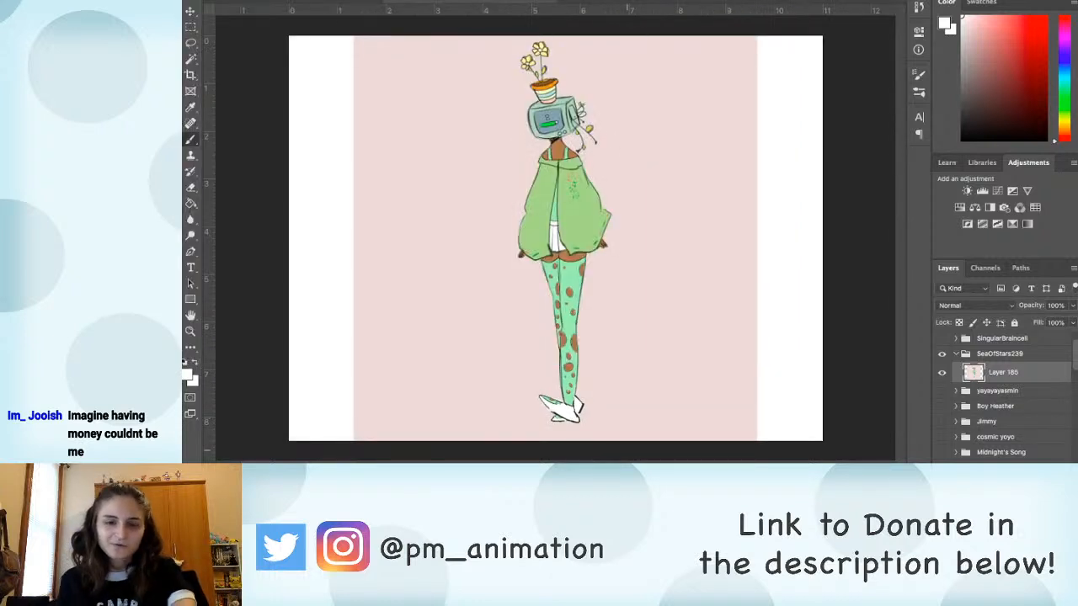
Step: Try Magic Wand selections on the jacket, the stocking and the pink background in turn, and deselect
key(ctrl+plus)
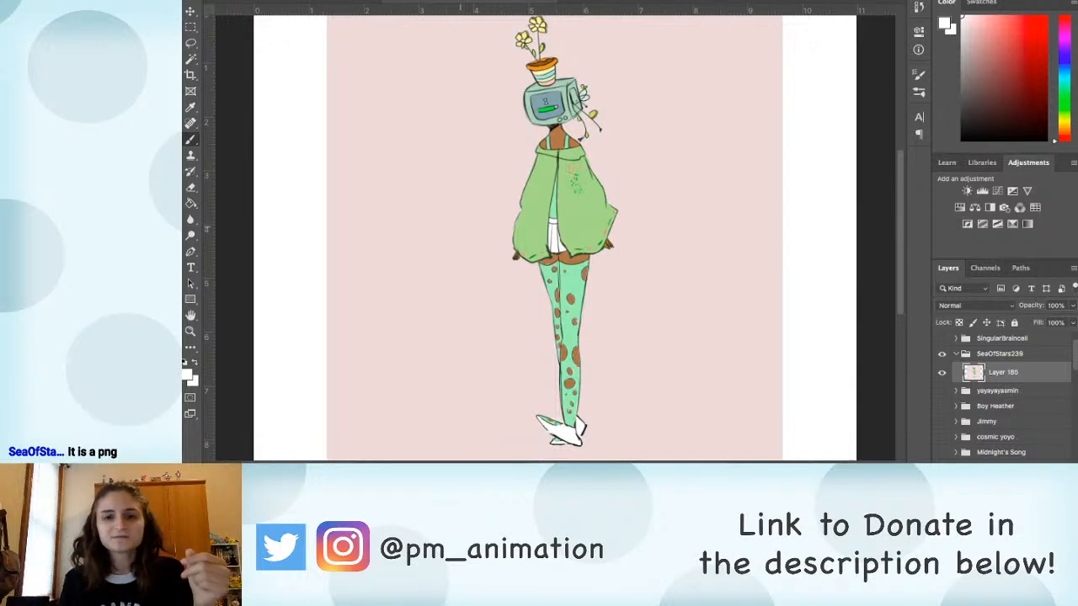
key(w)
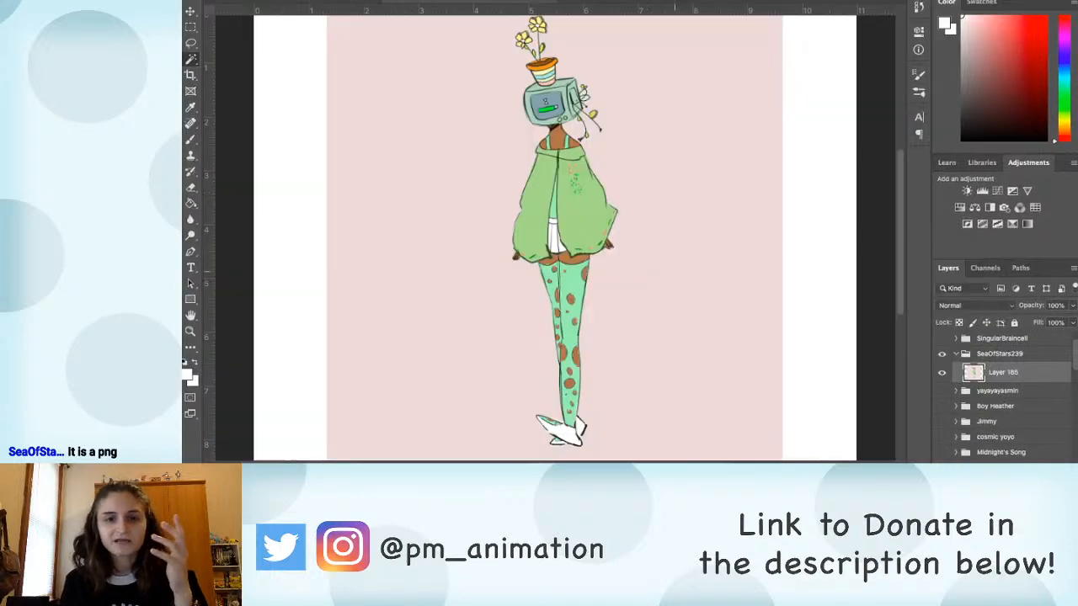
click(646, 193)
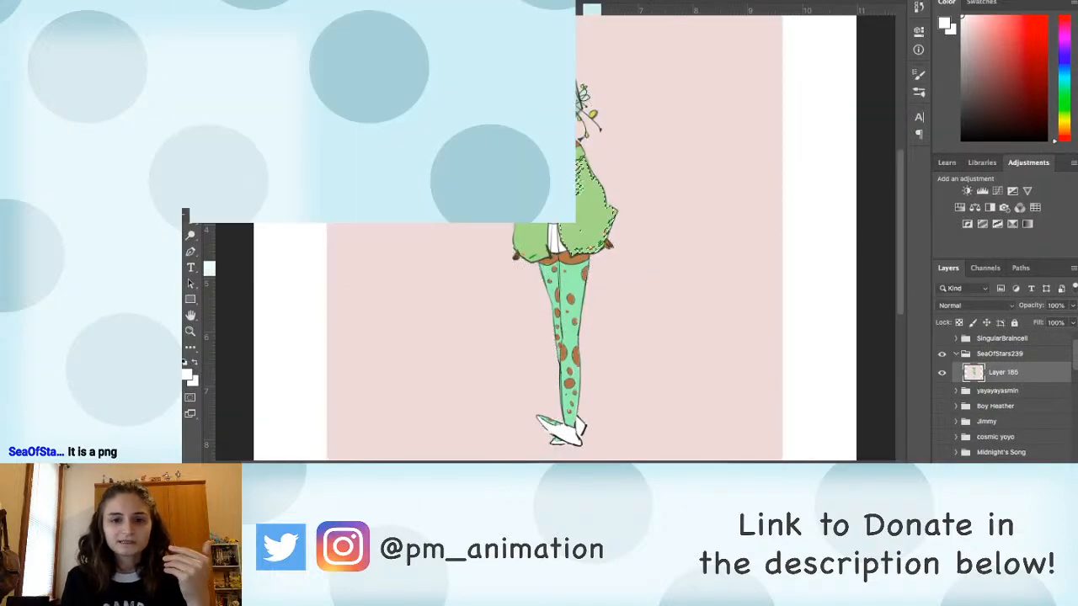
click(575, 181)
click(573, 288)
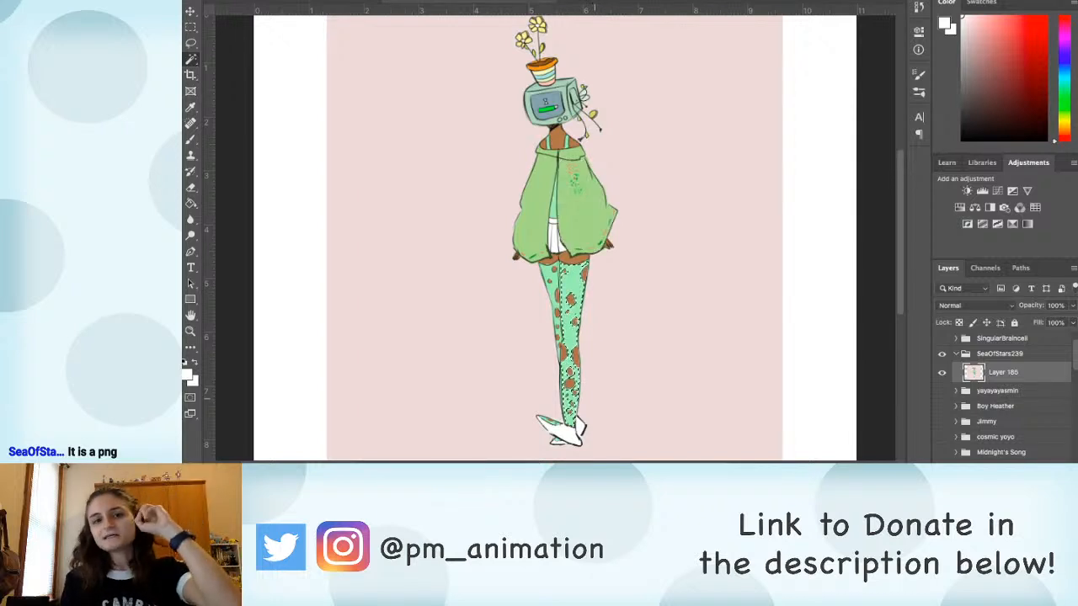
click(508, 97)
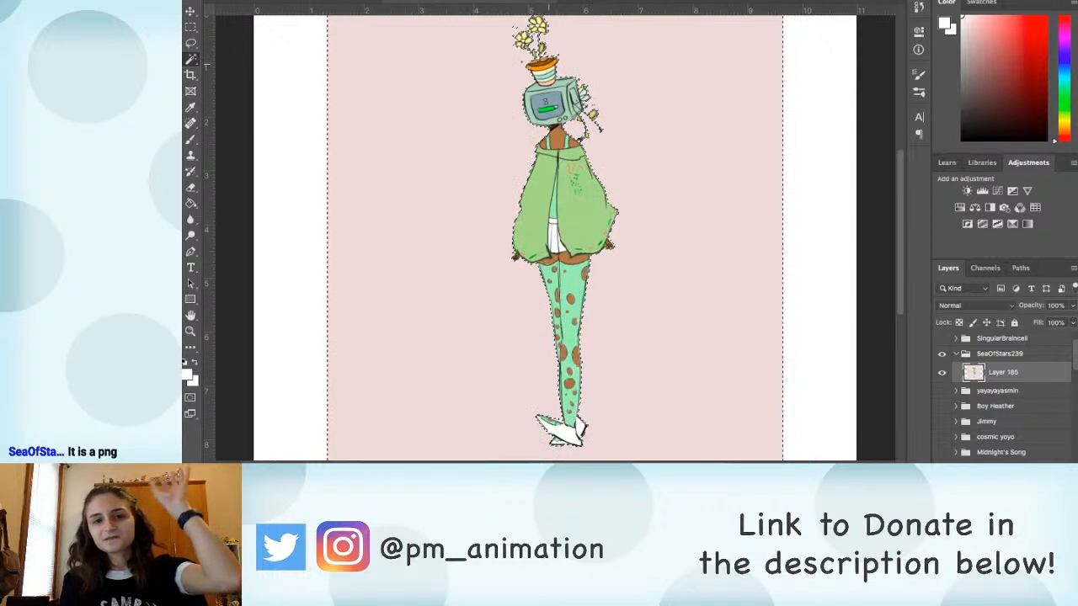
key(super+d)
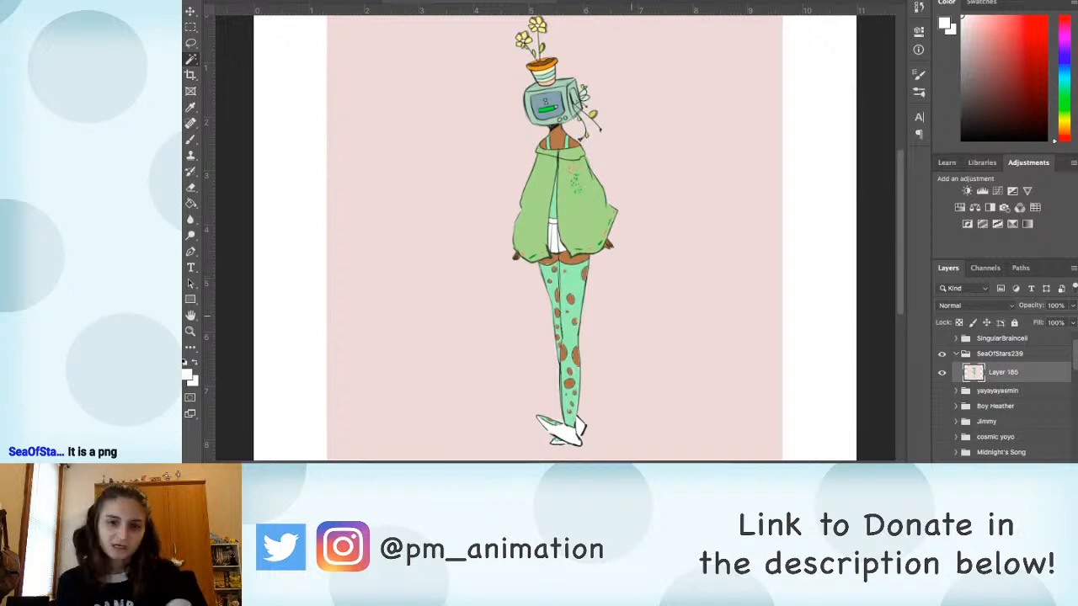
Step: Select the green area of the jacket half without the rose embroidery in a close-up, using the Magic Wand
drag(619, 294, 524, 258)
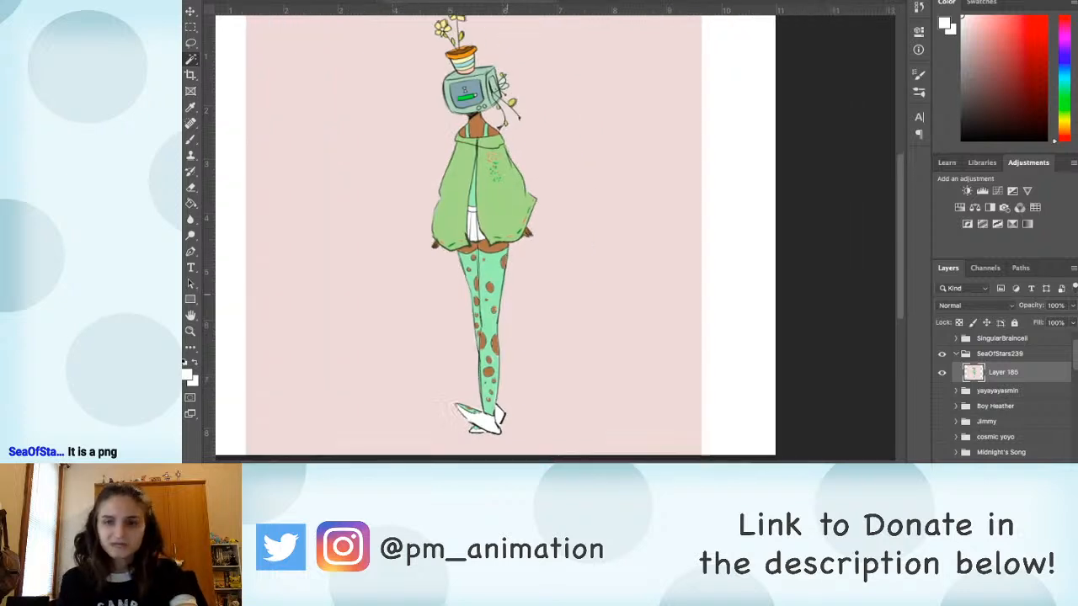
click(509, 288)
key(super+d)
drag(476, 286, 587, 367)
click(476, 271)
key(super+plus)
key(super+plus)
key(super+plus)
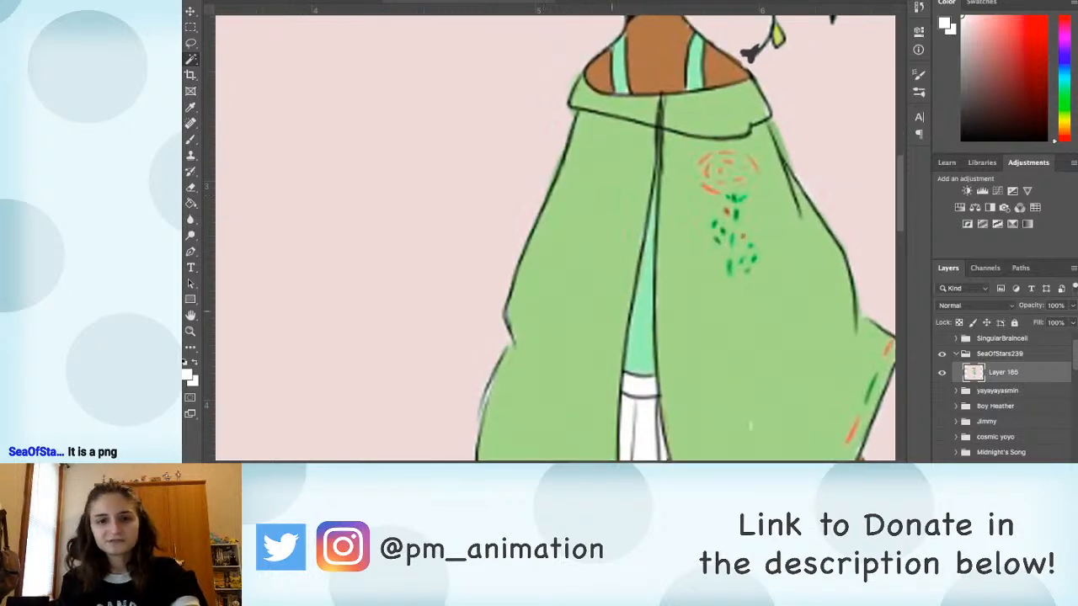
key(super+plus)
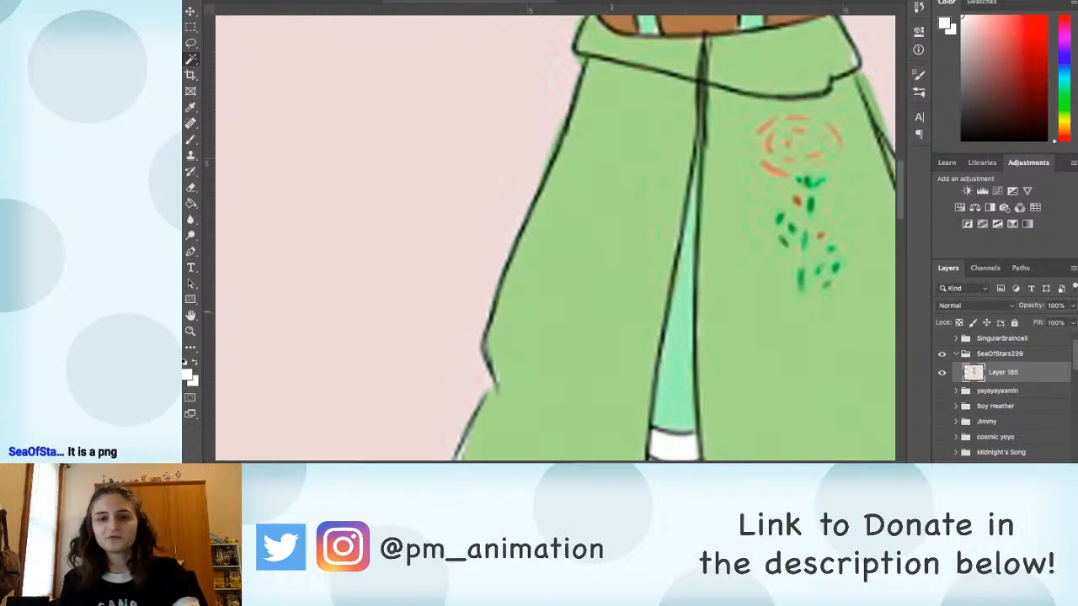
click(650, 234)
key(b)
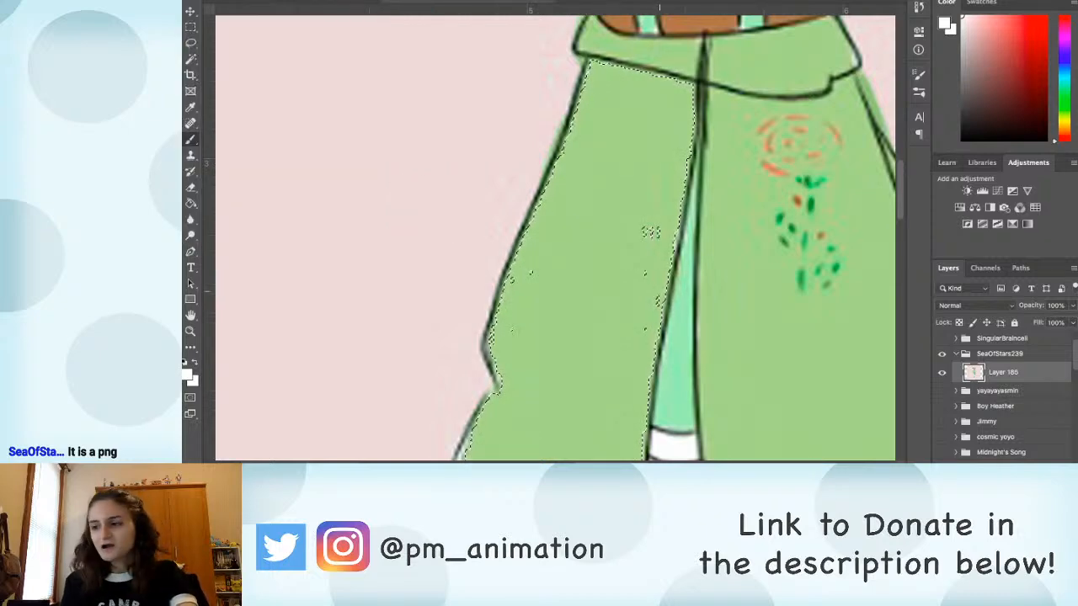
Step: Examine the jacket collar, neck and TV head up close, and return to the whole figure
mouse_move(660, 245)
mouse_down()
mouse_move(648, 194)
mouse_move(607, 363)
mouse_up()
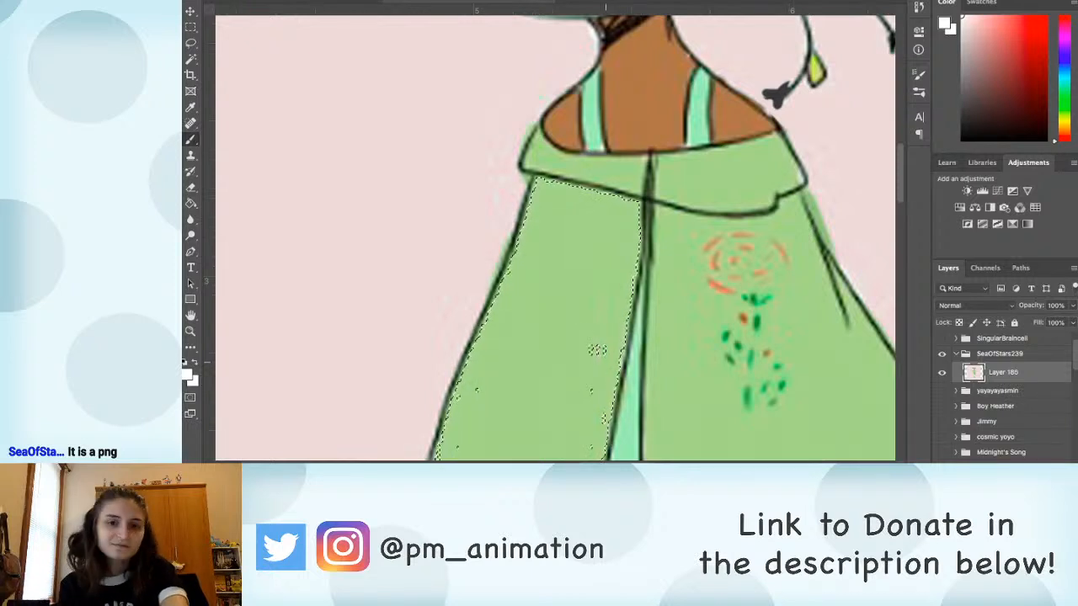
drag(601, 378, 604, 329)
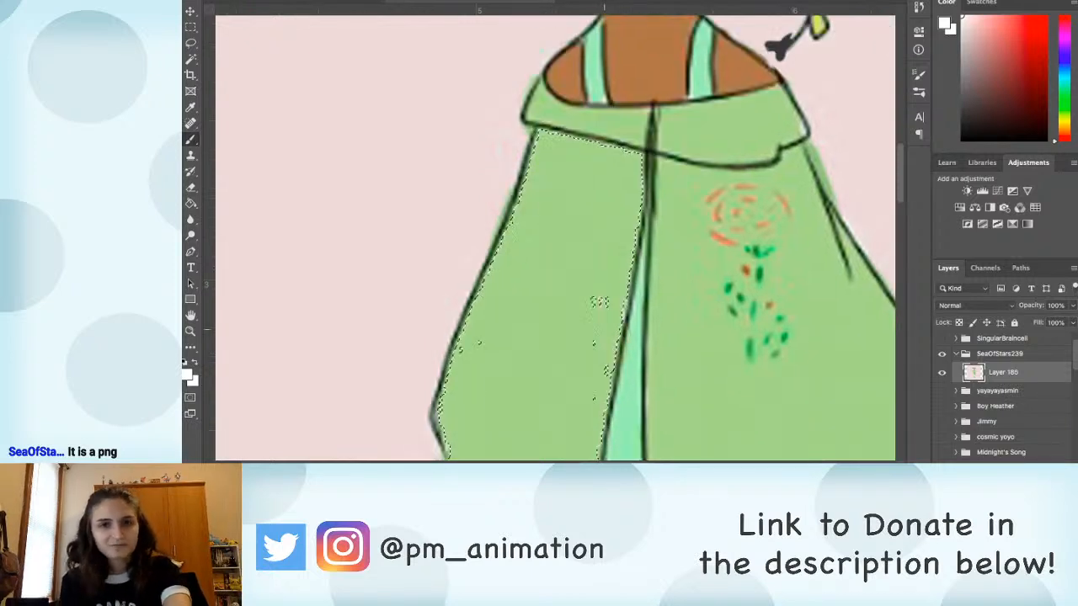
scroll(596, 297, up, 5)
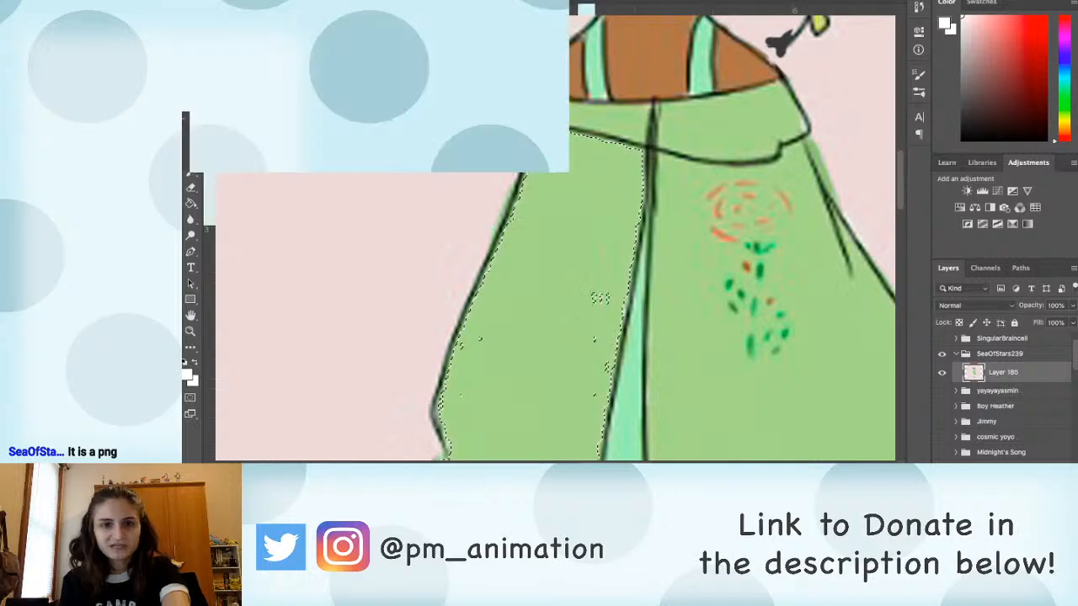
scroll(556, 236, up, 2)
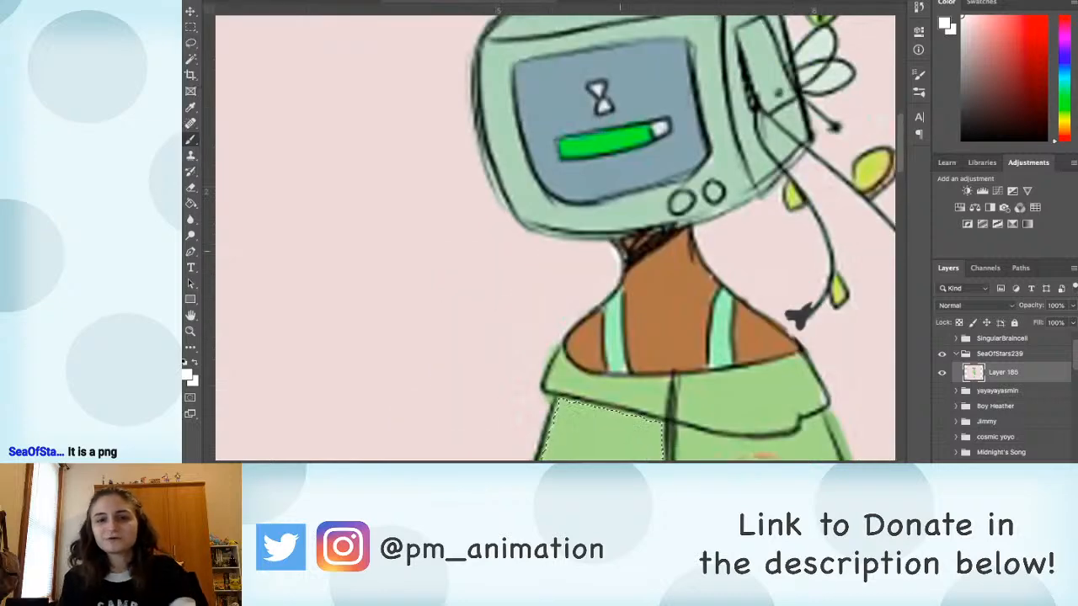
scroll(585, 252, up, 2)
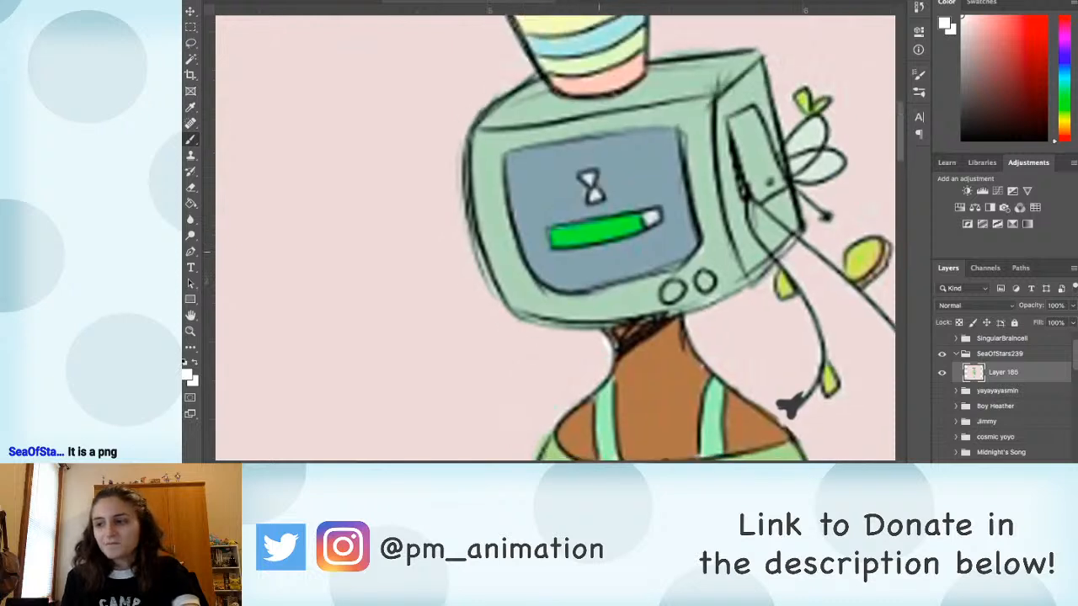
scroll(588, 253, right, 1)
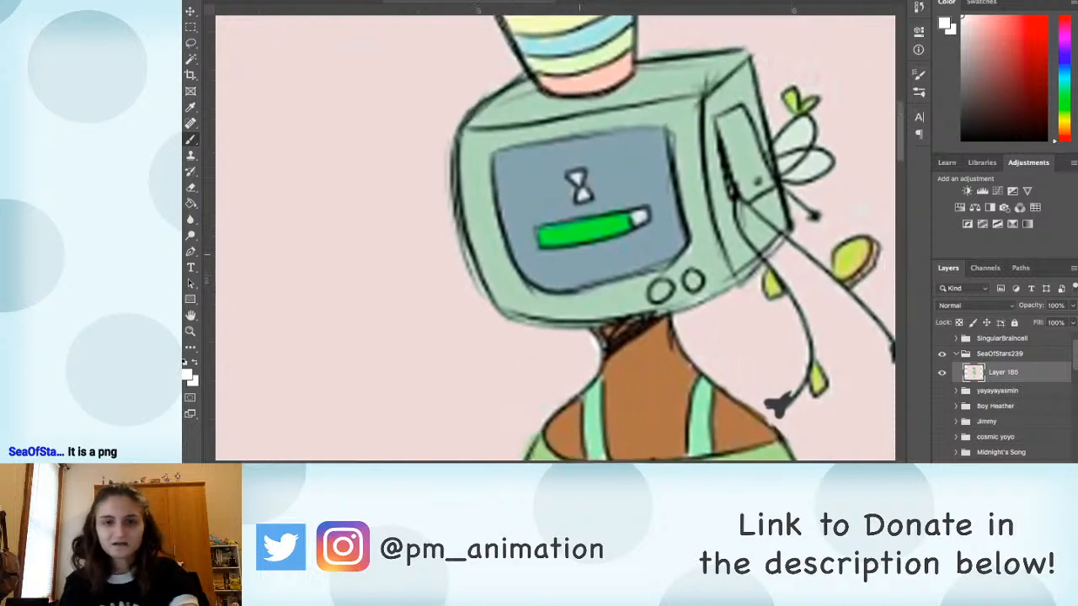
key(ctrl+0)
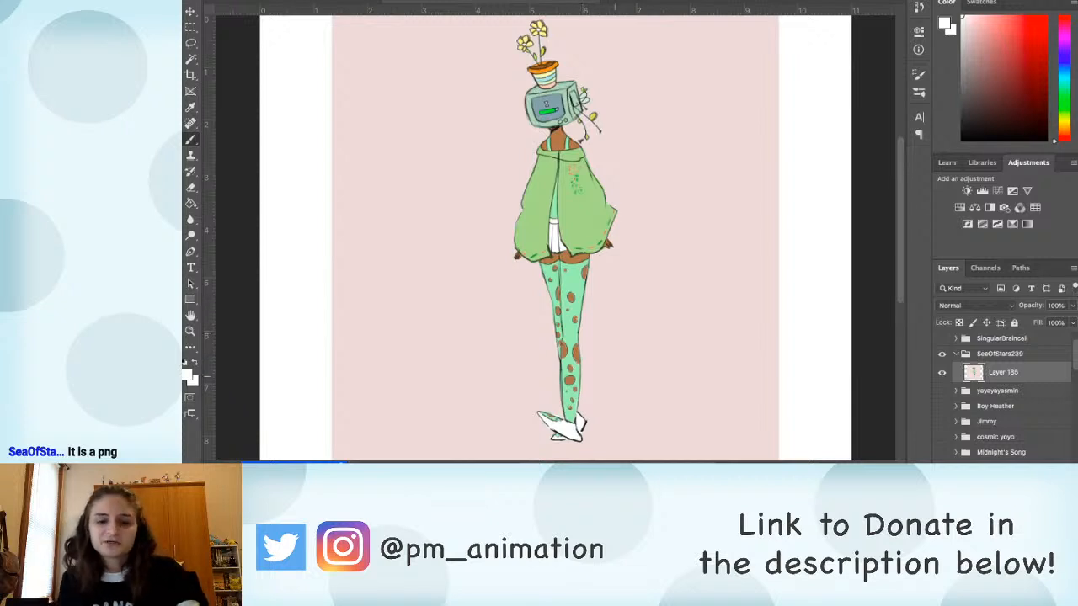
Step: Sample the pale pink background as the foreground colour and review the head, jacket and whole figure
key(g)
alt+click(648, 118)
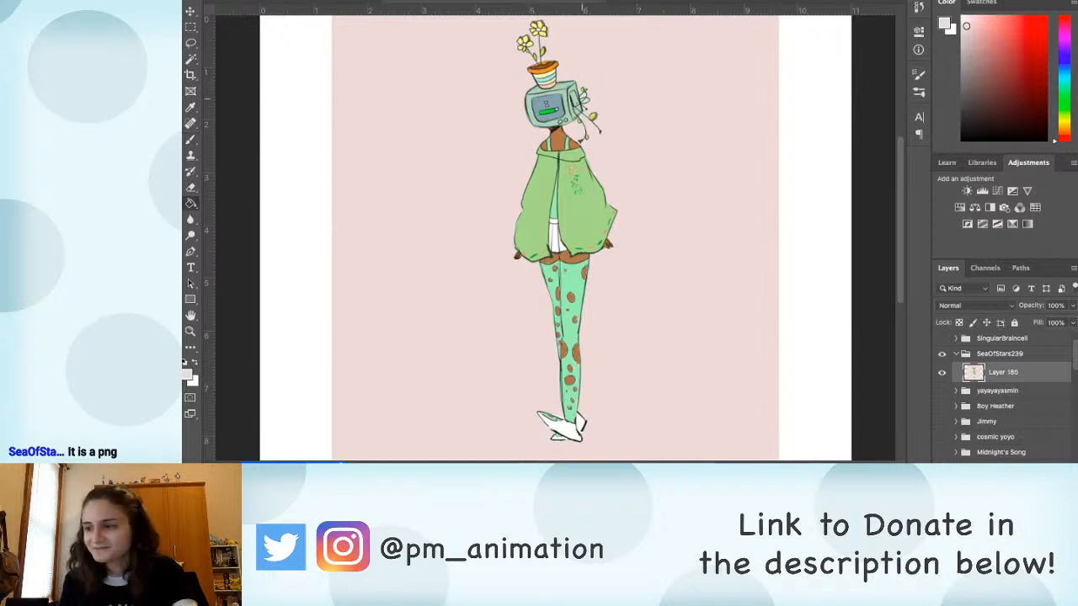
key(super+plus)
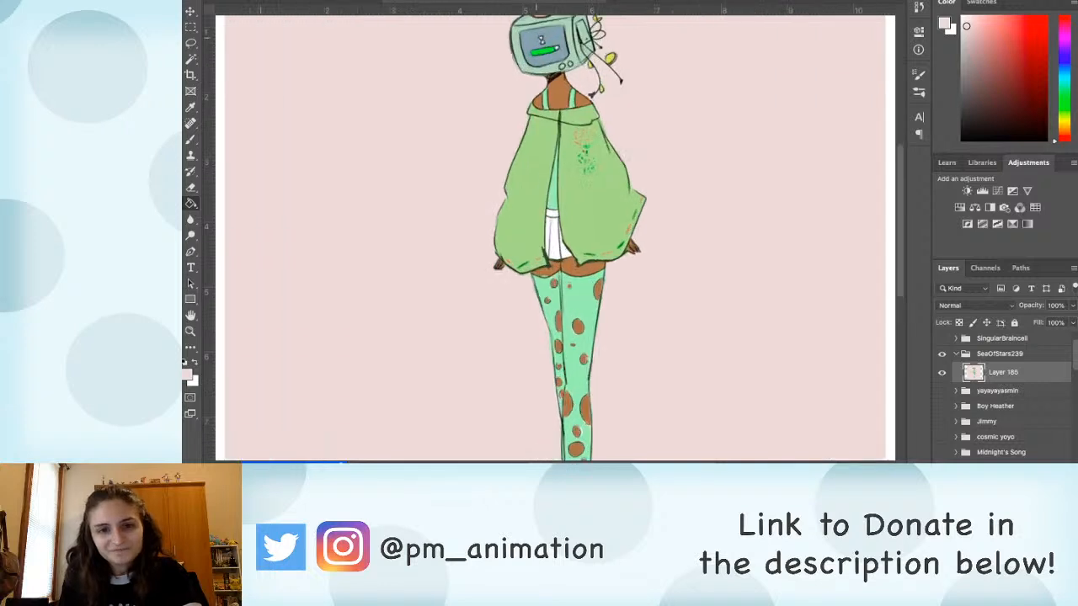
drag(589, 96, 597, 195)
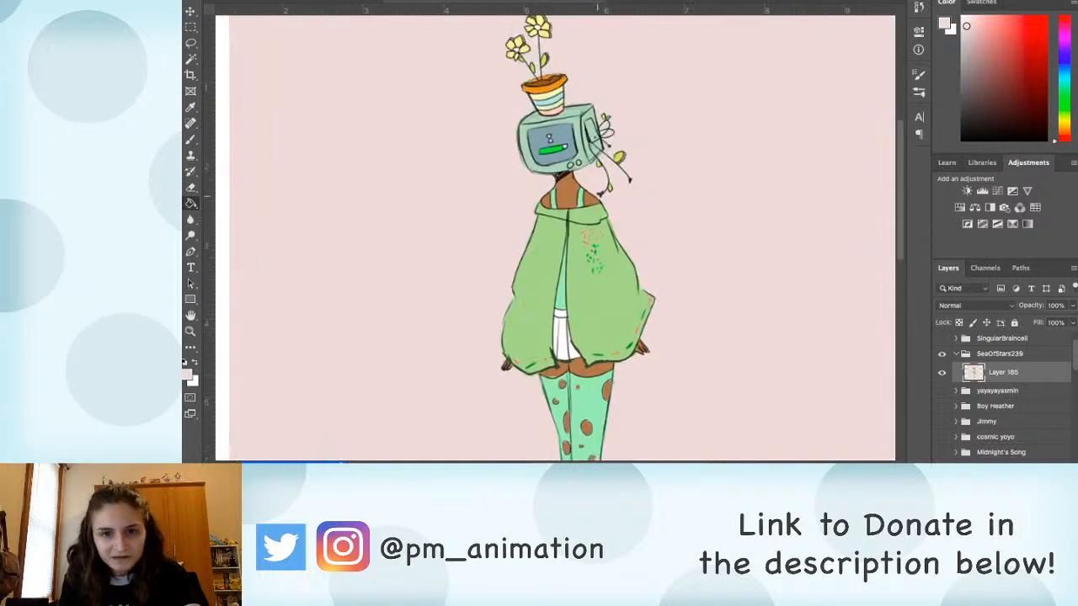
key(super+minus)
scroll(592, 237, down, 3)
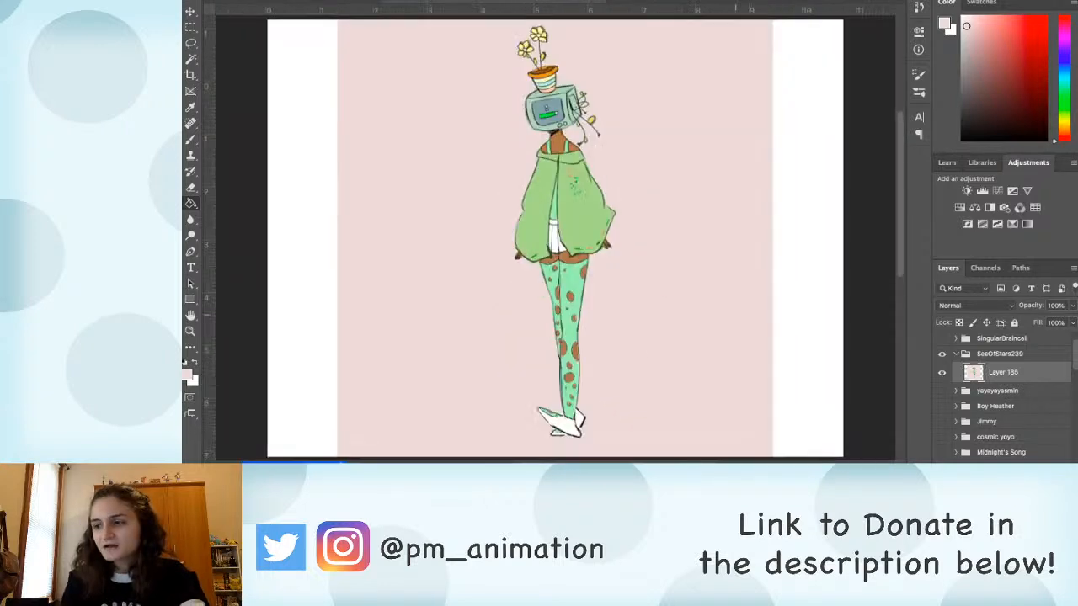
key(b)
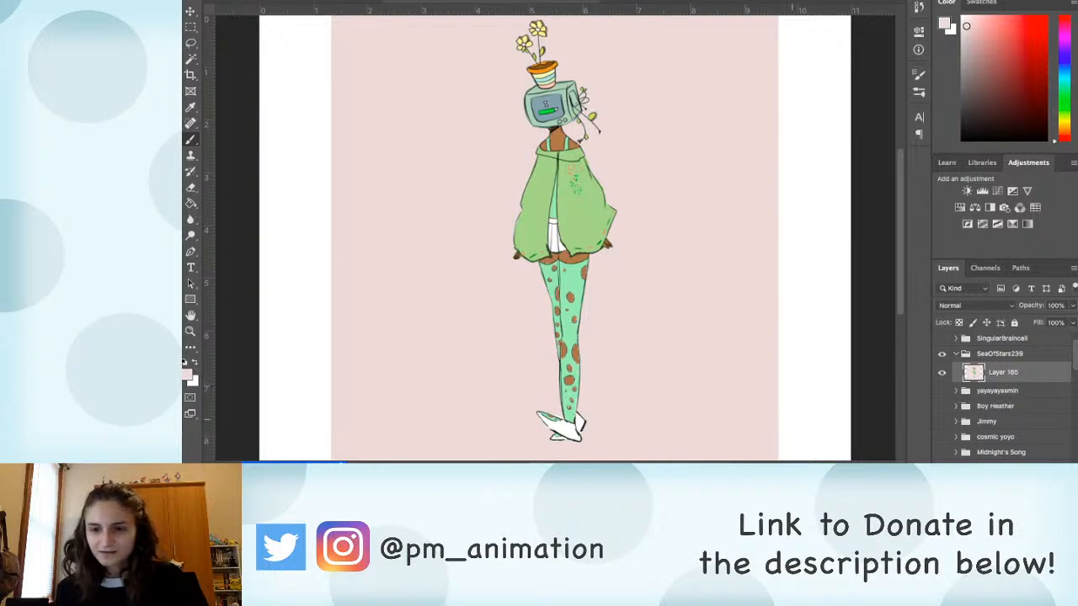
Step: Close the SeaOfStars239 group, make the Boy Heather group visible and expand it to show its layer
click(956, 354)
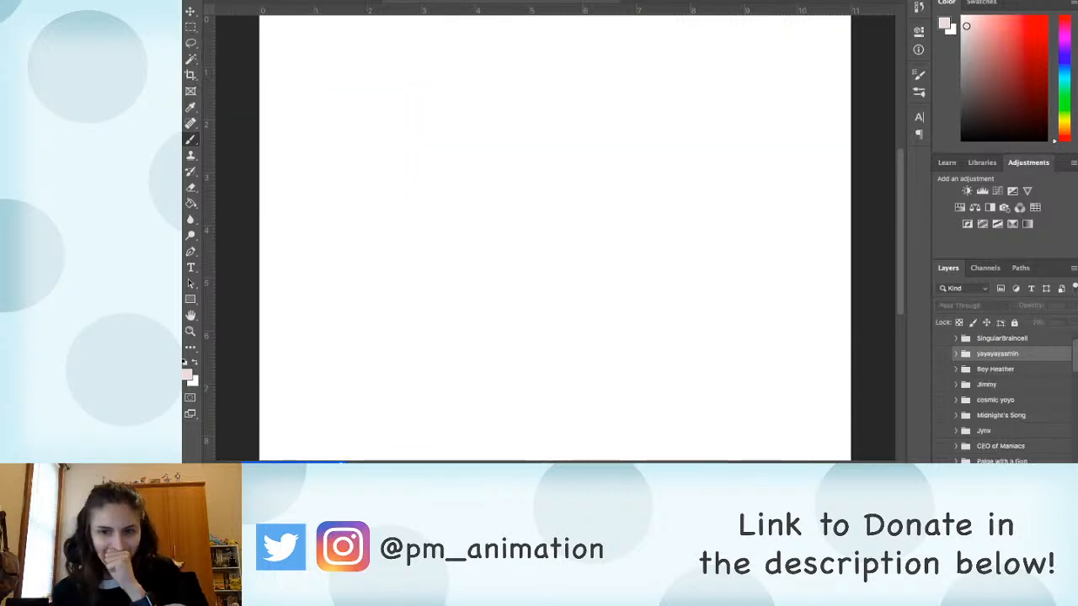
click(942, 370)
click(942, 370)
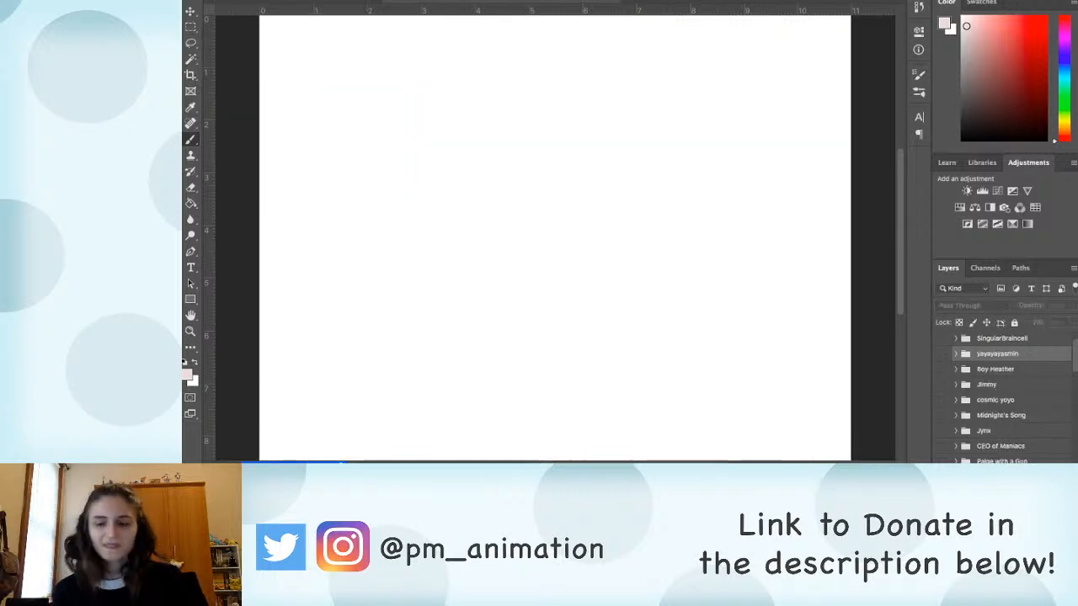
click(996, 369)
click(942, 369)
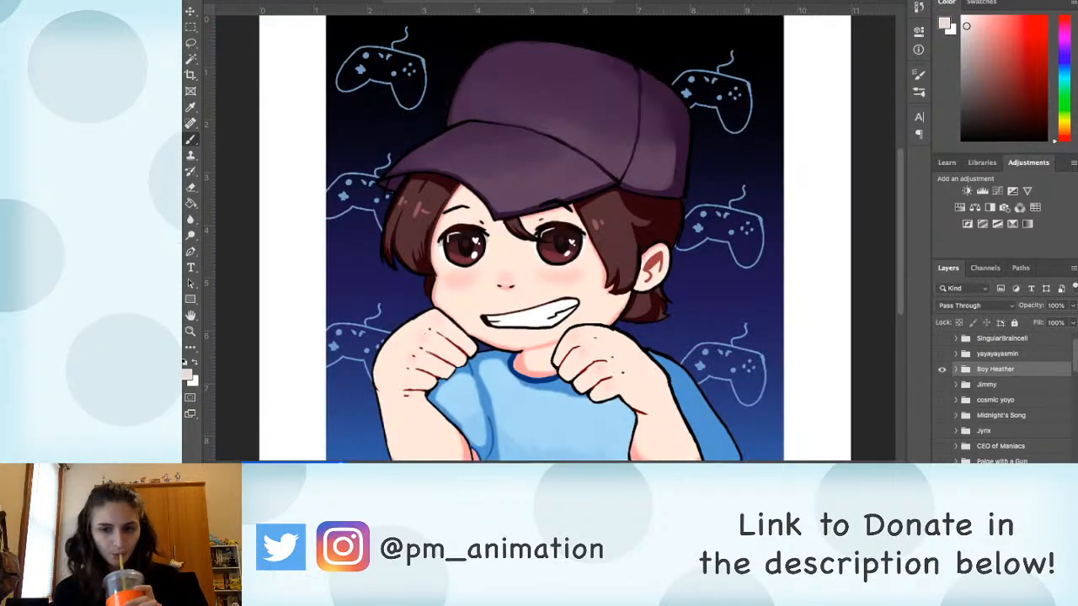
click(956, 370)
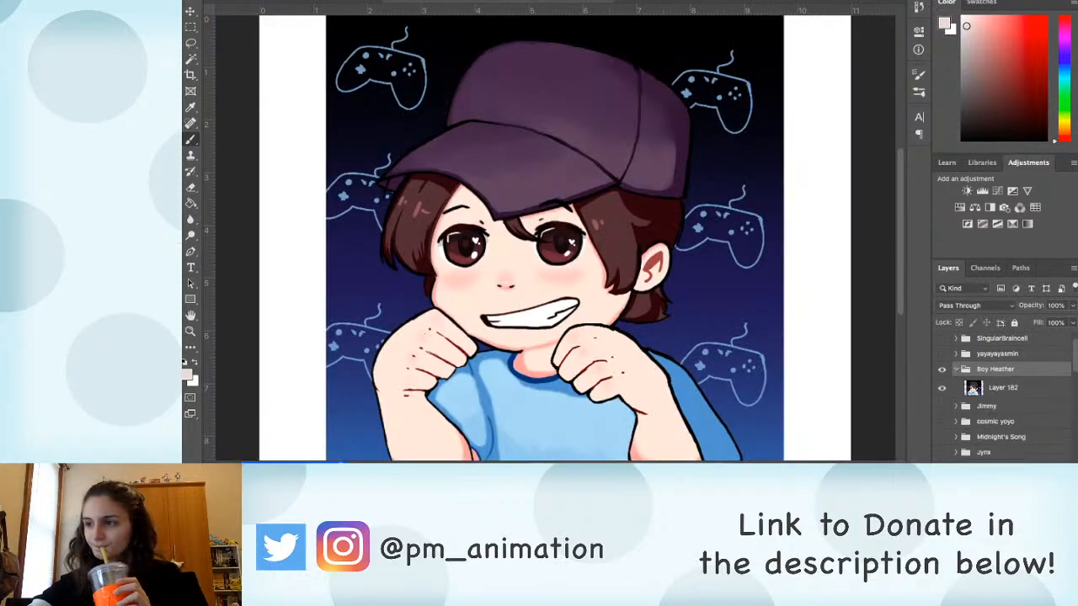
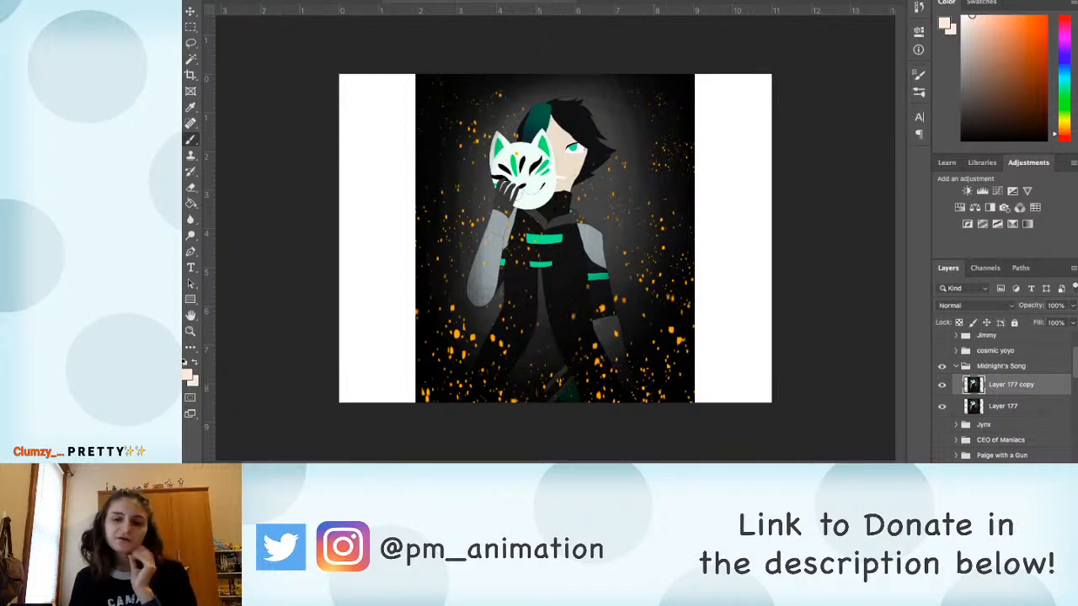
Step: Add a new layer above Layer 177 copy and sketch a bright pink thumbnail frame in the white margin beside the artwork
key(alt+shift+super+n)
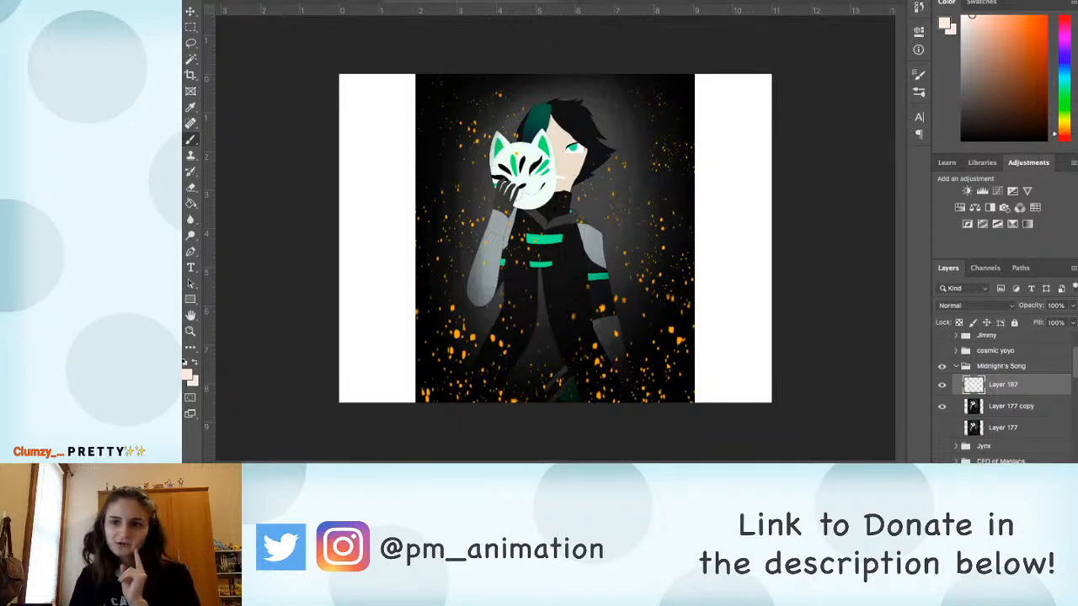
click(1065, 17)
click(1028, 22)
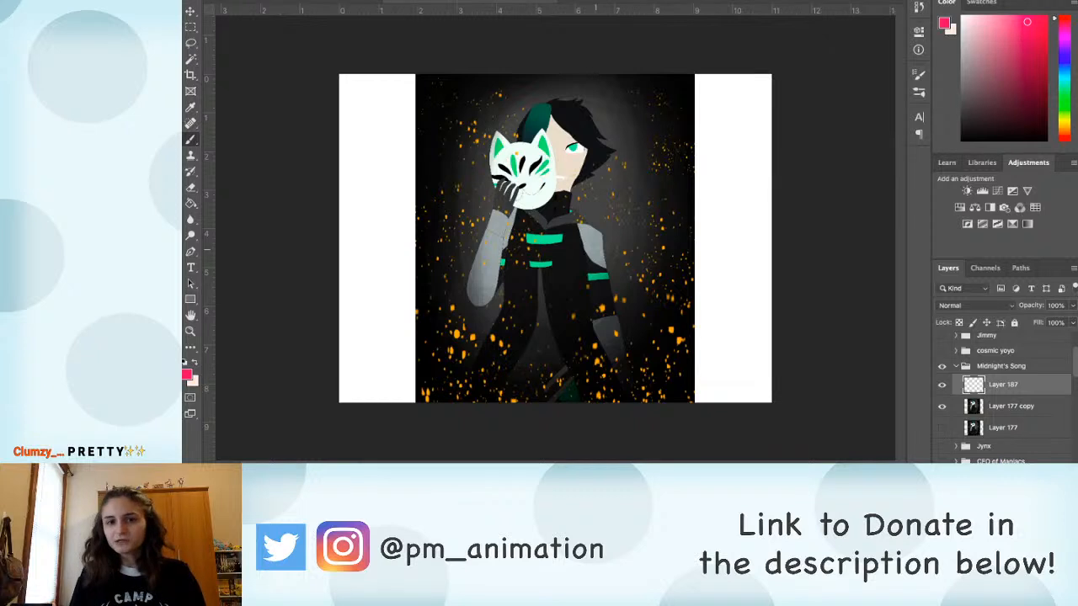
mouse_move(702, 125)
mouse_down()
mouse_move(704, 100)
mouse_move(746, 102)
mouse_move(703, 101)
mouse_move(703, 123)
mouse_move(760, 106)
mouse_up()
key(e)
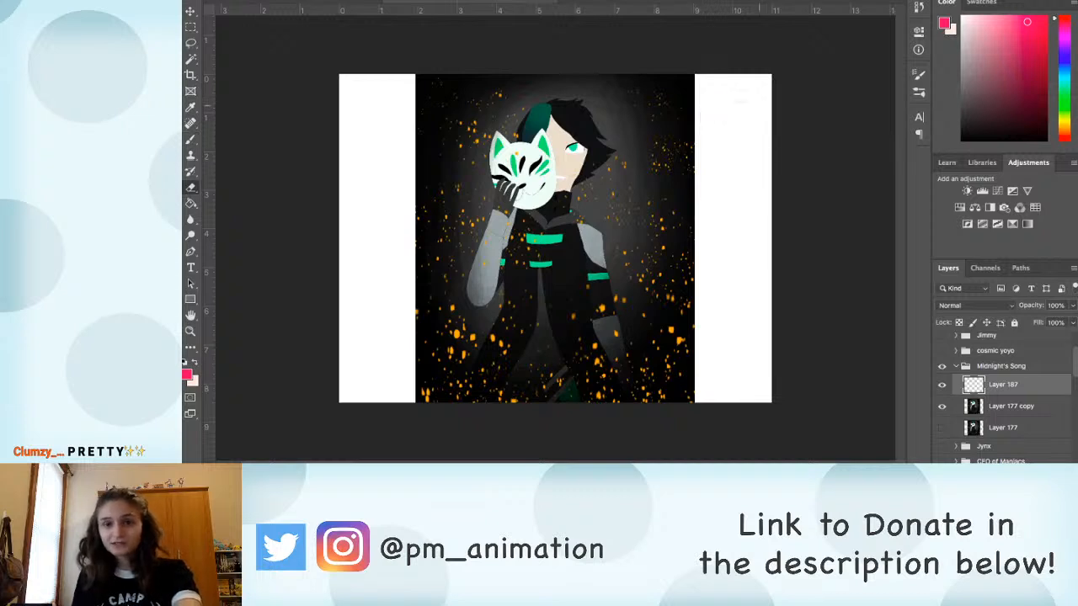
key(b)
mouse_move(704, 142)
mouse_down()
mouse_move(704, 94)
mouse_move(735, 95)
mouse_move(757, 152)
mouse_move(753, 101)
mouse_move(705, 155)
mouse_move(751, 167)
mouse_up()
mouse_move(752, 102)
mouse_down()
mouse_move(754, 170)
mouse_move(754, 104)
mouse_up()
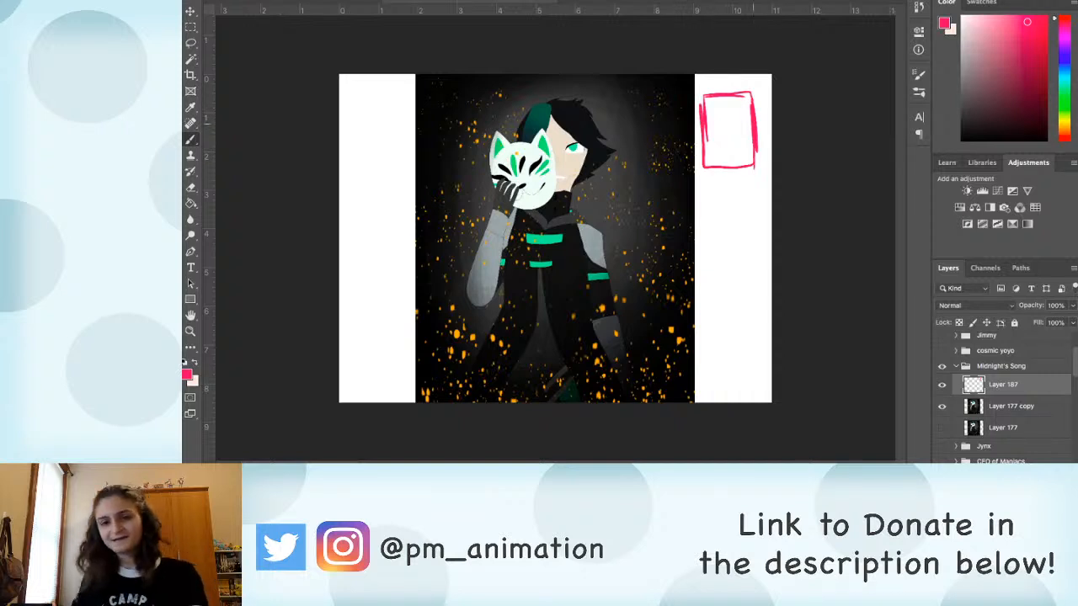
Step: Block in a small pink silhouette of the masked character inside the thumbnail frame, without specks around it
scroll(721, 105, up, 2)
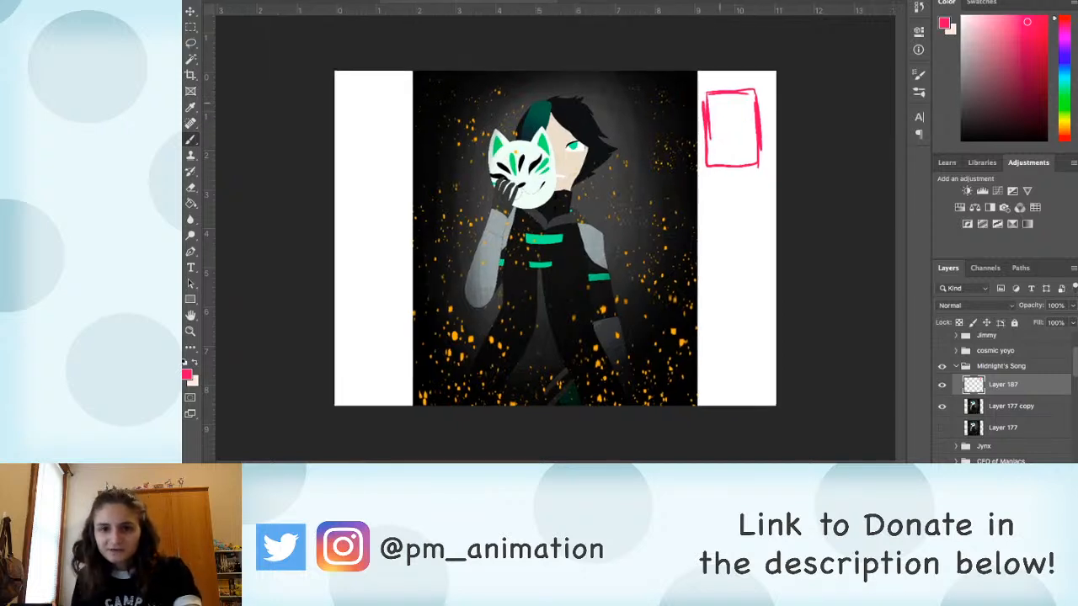
mouse_move(738, 109)
mouse_down()
mouse_move(741, 128)
mouse_move(729, 112)
mouse_move(733, 143)
mouse_move(741, 126)
mouse_move(742, 160)
mouse_move(748, 120)
mouse_up()
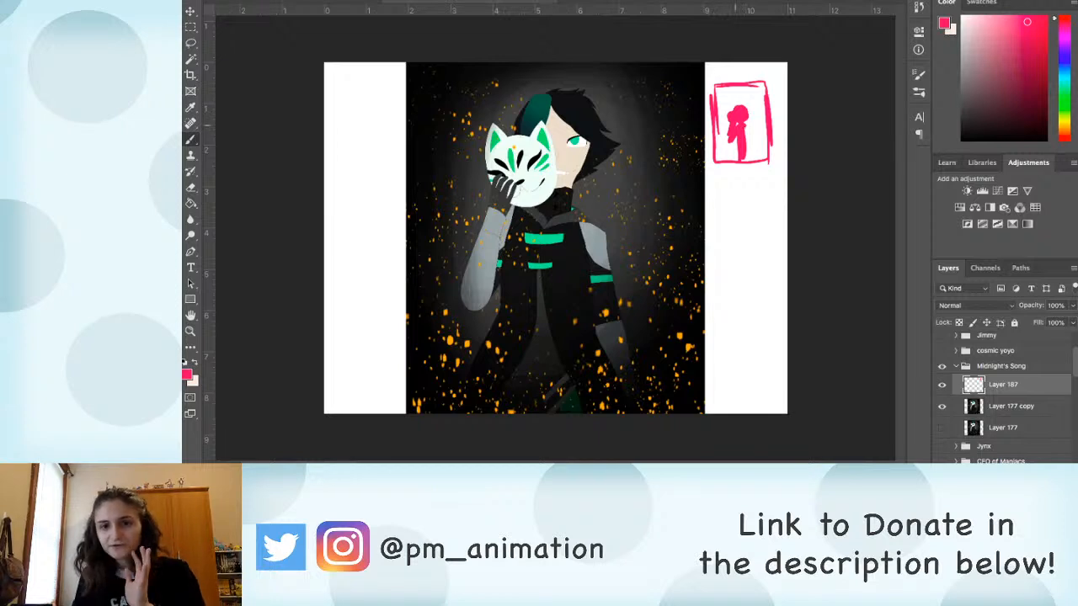
drag(746, 126, 753, 156)
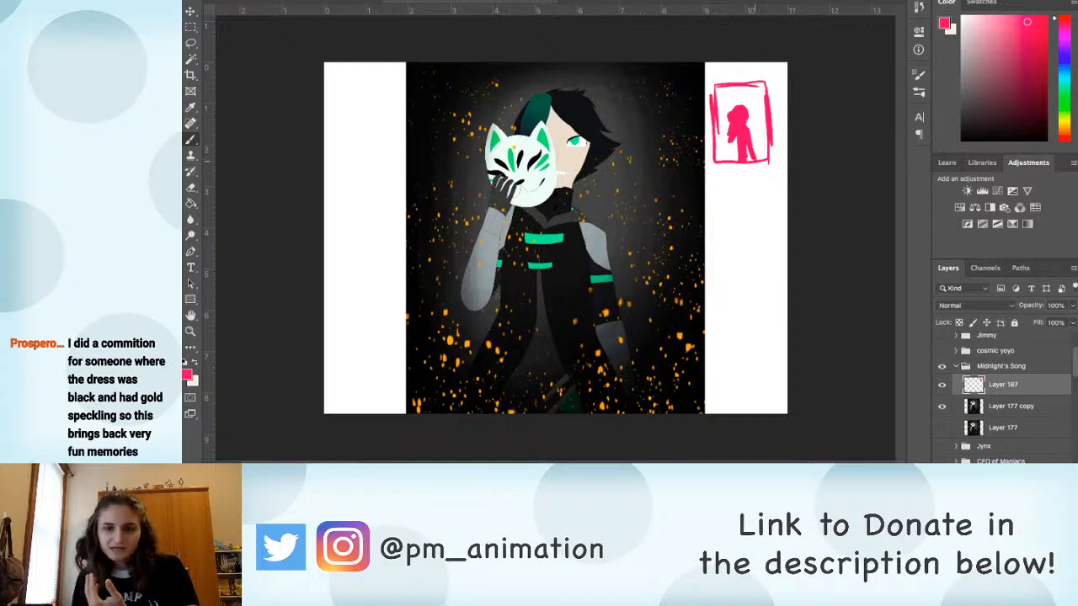
mouse_move(747, 159)
mouse_down()
mouse_move(738, 136)
mouse_move(730, 150)
mouse_up()
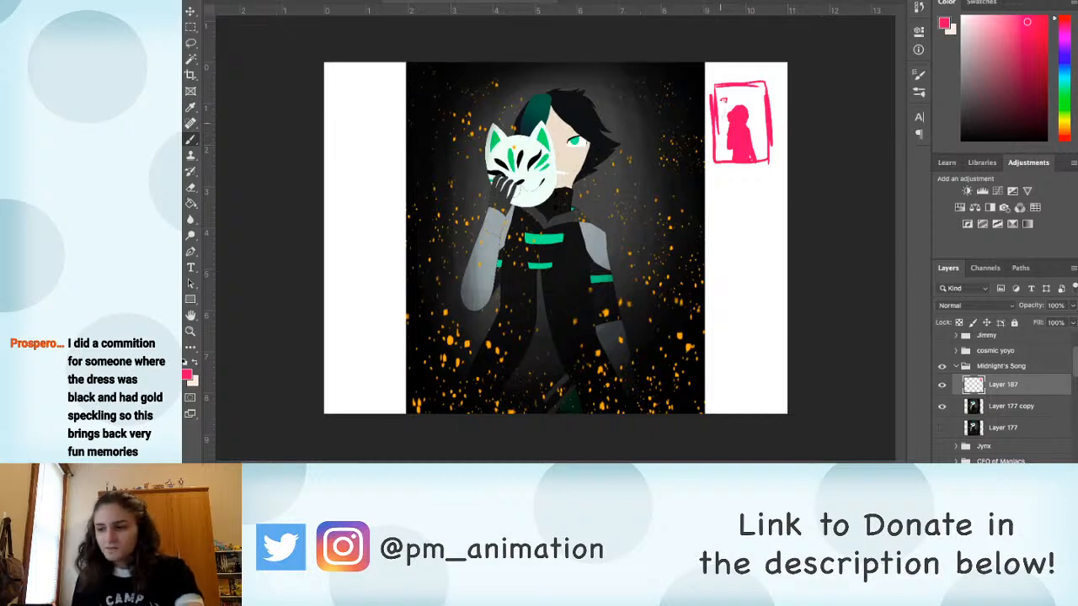
mouse_move(723, 117)
mouse_down()
mouse_move(721, 135)
mouse_move(726, 102)
mouse_move(719, 133)
mouse_up()
key(e)
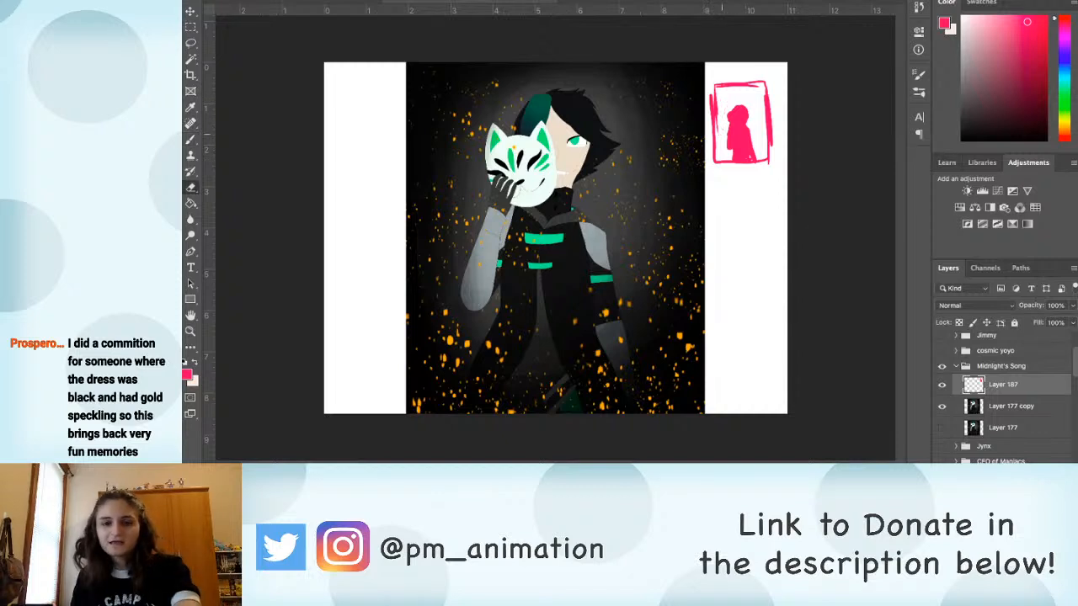
key(b)
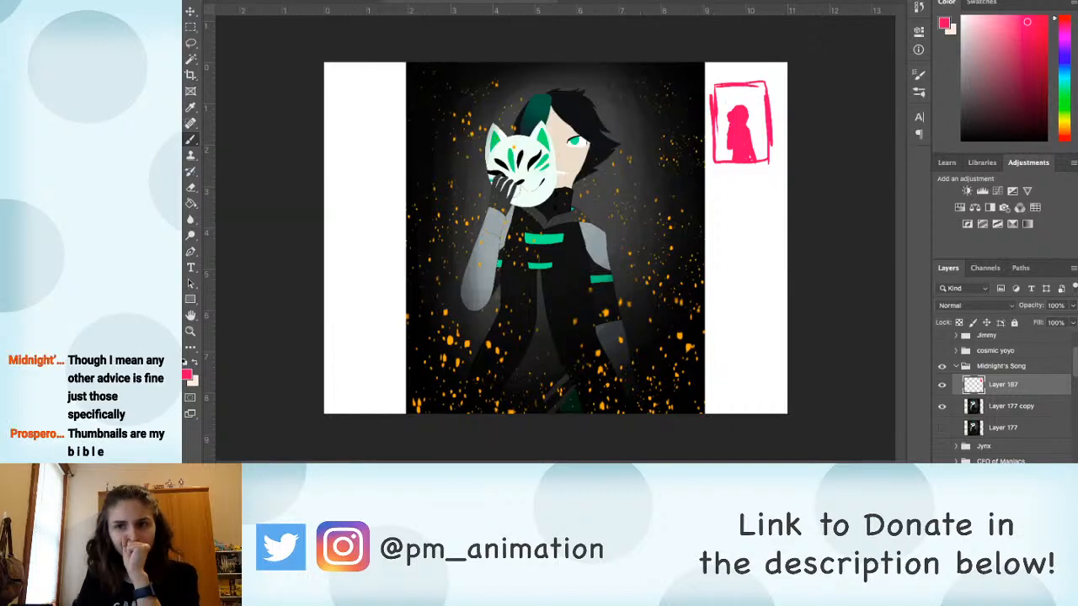
Step: Set yellow as the background colour and paint a dark grey vignette around the inner edges of the thumbnail
key(x)
drag(1065, 134, 1065, 121)
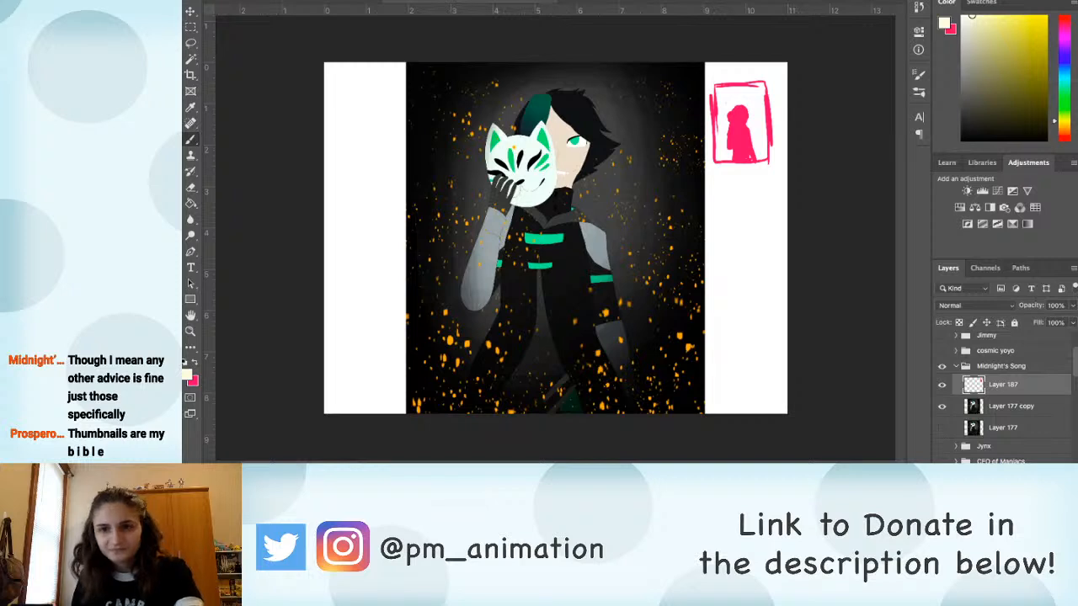
click(1031, 28)
key(x)
click(989, 124)
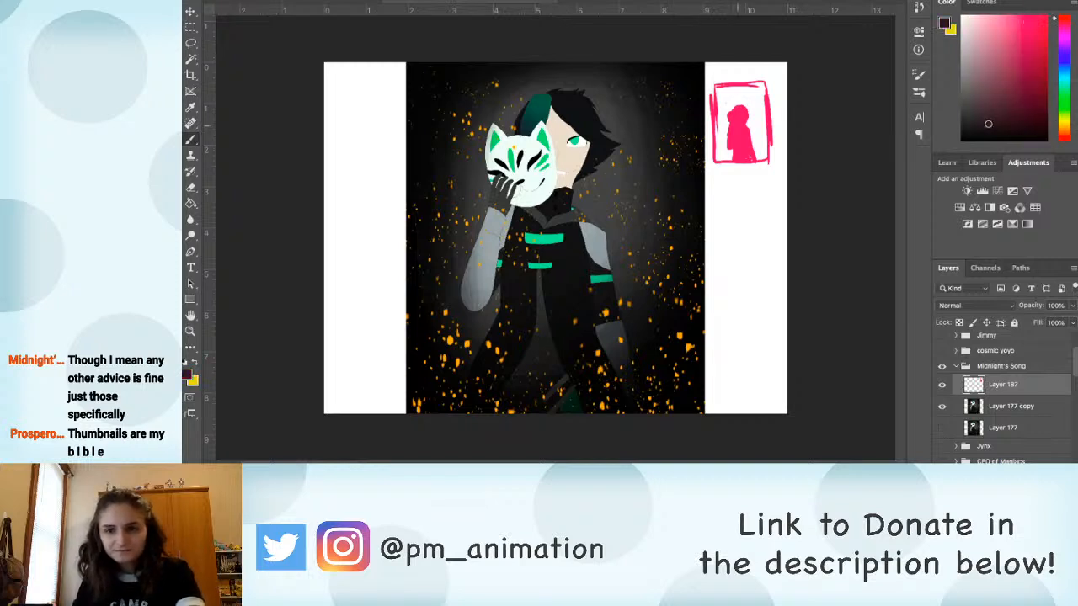
click(974, 60)
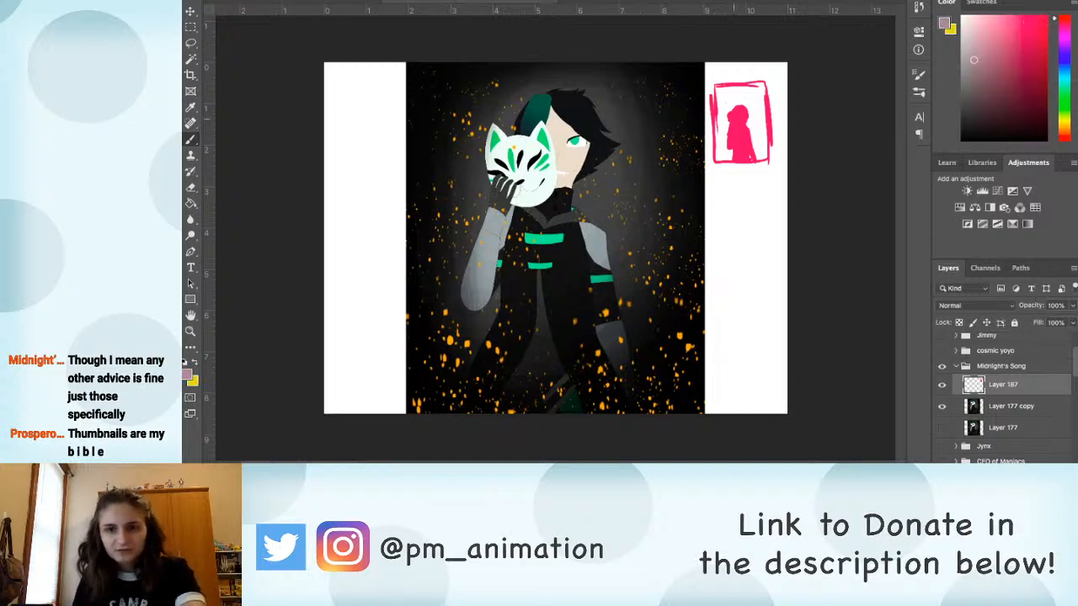
click(970, 115)
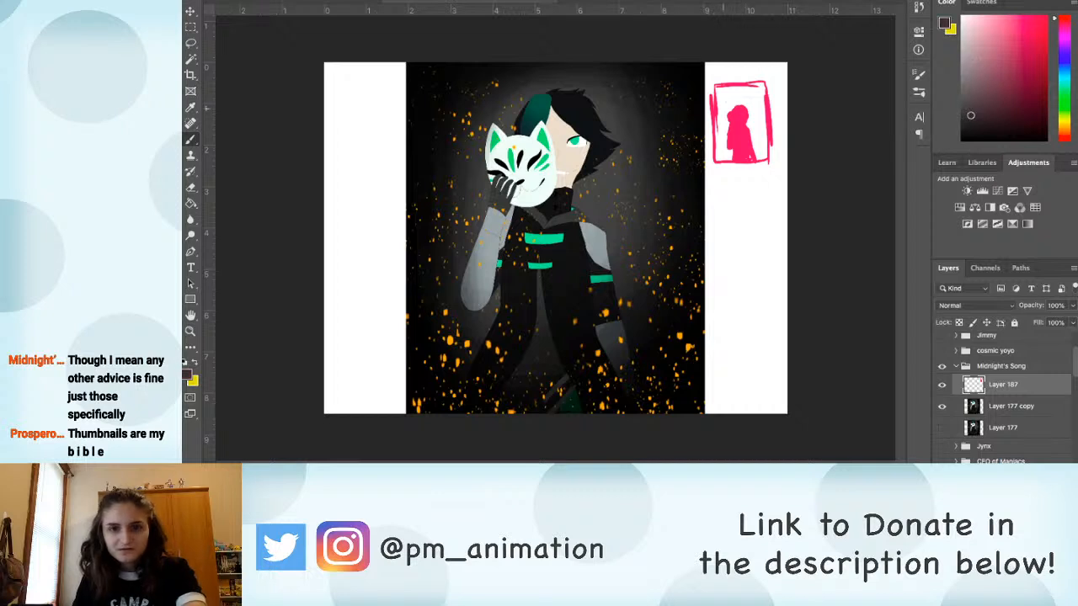
mouse_move(721, 87)
mouse_down()
mouse_move(722, 159)
mouse_move(743, 89)
mouse_move(758, 156)
mouse_move(748, 90)
mouse_move(763, 95)
mouse_move(765, 131)
mouse_up()
mouse_move(724, 90)
mouse_down()
mouse_move(719, 165)
mouse_move(718, 155)
mouse_up()
mouse_move(759, 91)
mouse_down()
mouse_move(721, 102)
mouse_move(722, 113)
mouse_move(762, 107)
mouse_move(766, 157)
mouse_move(753, 86)
mouse_move(734, 93)
mouse_move(722, 161)
mouse_move(715, 110)
mouse_move(765, 129)
mouse_up()
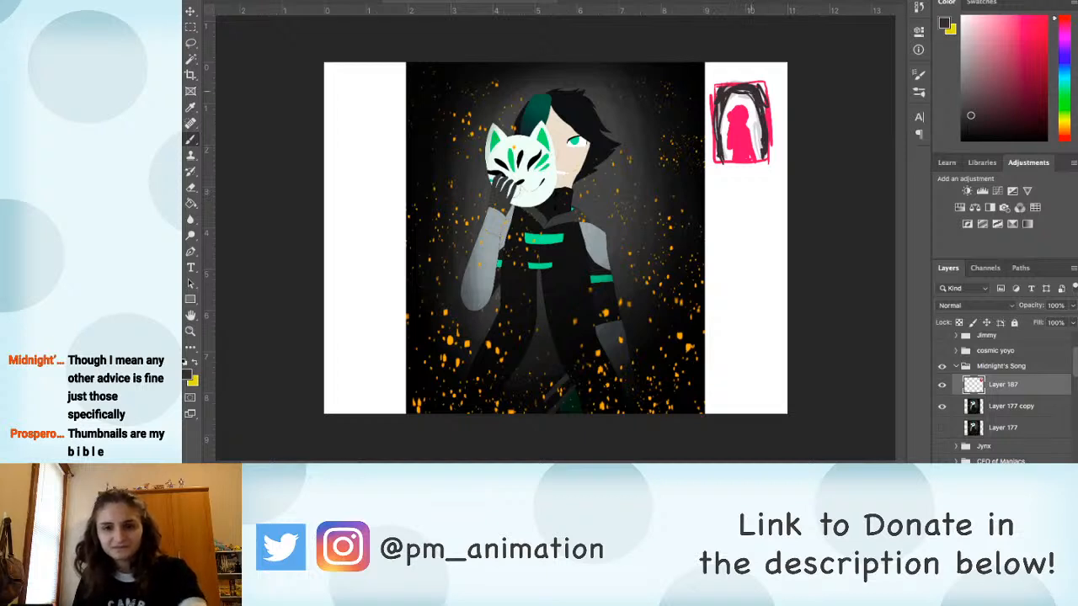
Step: Fill the area between the thumbnail's dark vignette and the pink silhouette with lighter grey strokes
drag(741, 94, 721, 150)
mouse_move(738, 96)
mouse_down()
mouse_move(752, 94)
mouse_move(760, 154)
mouse_up()
mouse_move(740, 97)
mouse_down()
mouse_move(759, 153)
mouse_move(724, 131)
mouse_move(727, 160)
mouse_up()
drag(757, 111, 760, 132)
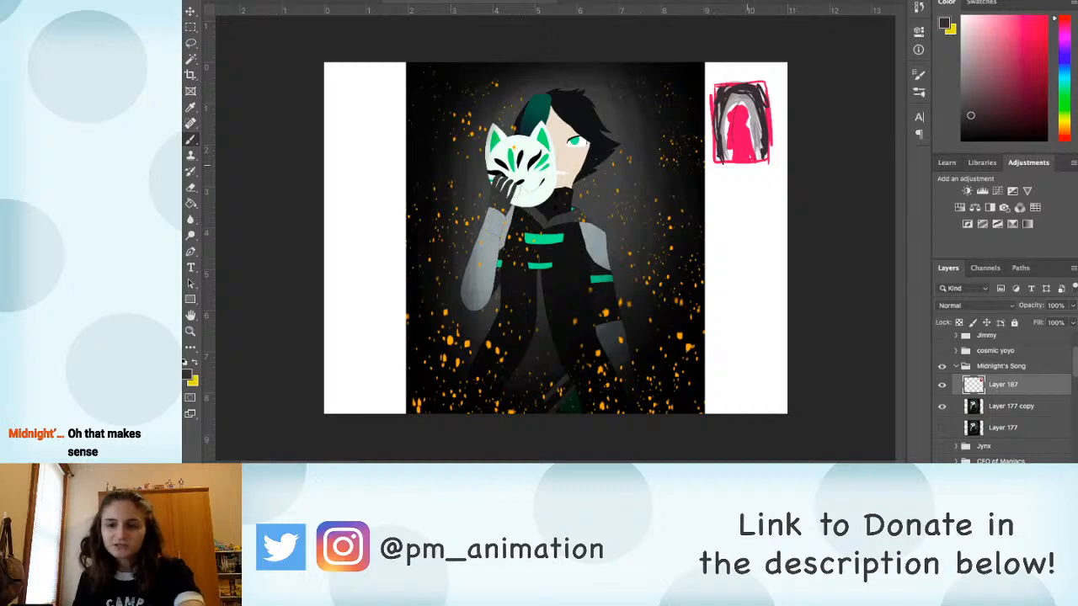
Step: Desaturate the artwork to greyscale with a Hue/Saturation adjustment clipped to Layer 177 copy
click(1011, 407)
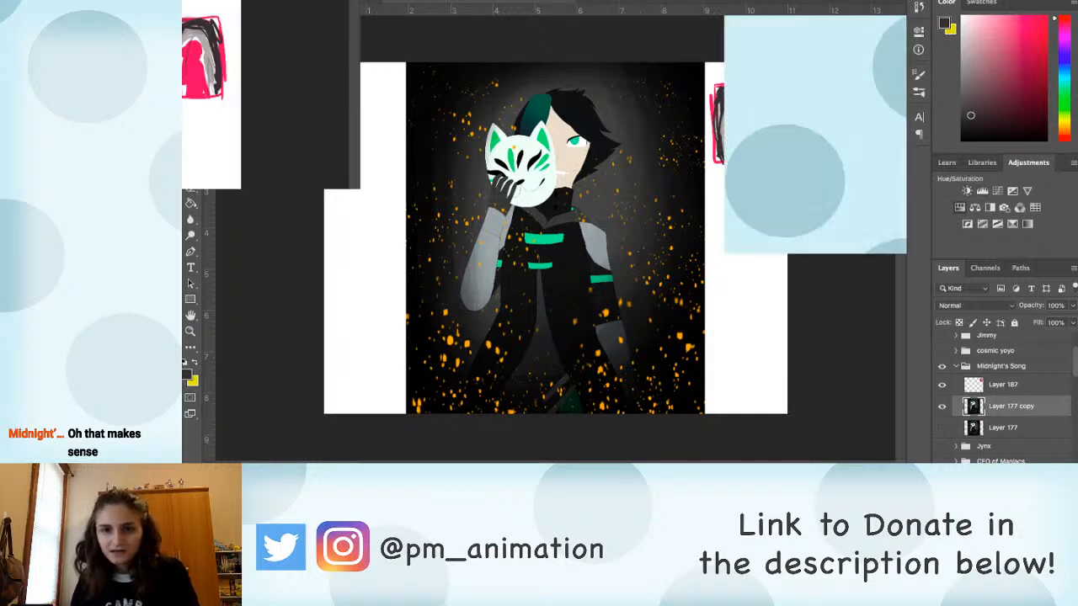
click(960, 208)
drag(815, 182, 723, 181)
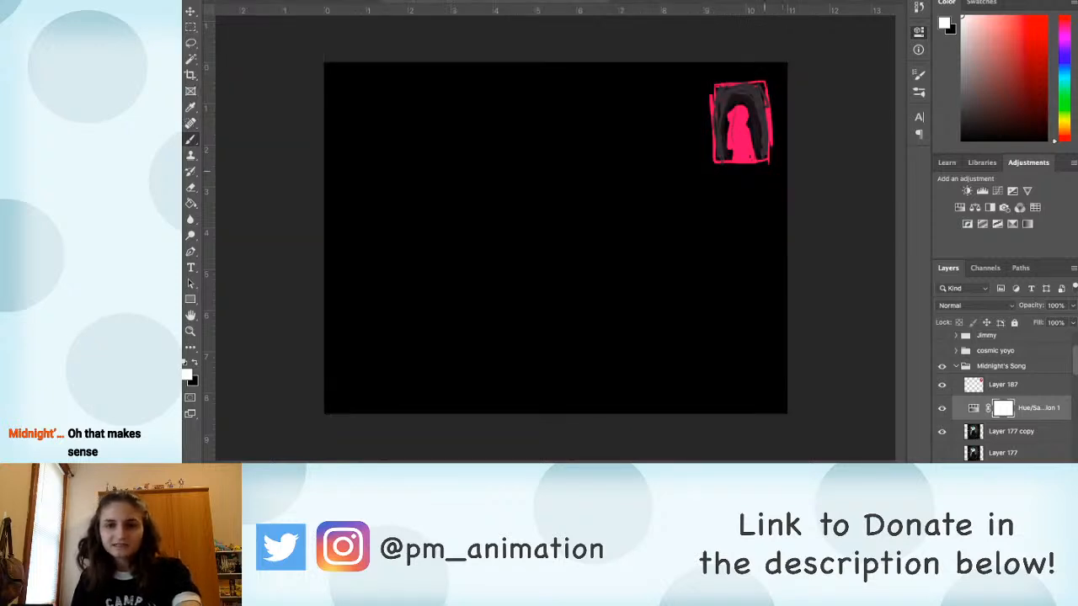
key(super+z)
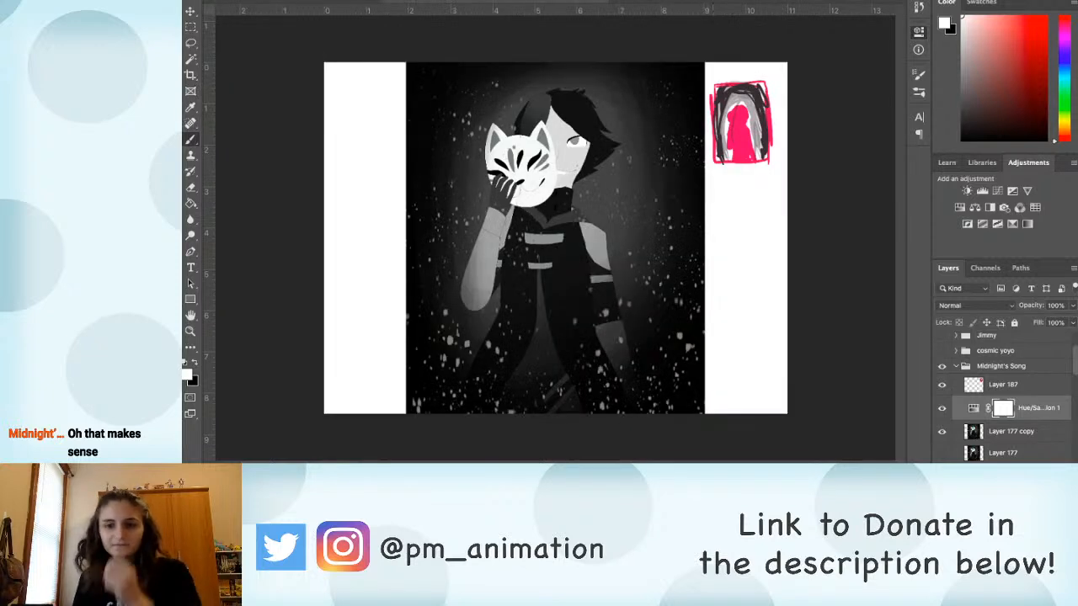
key(super+alt+g)
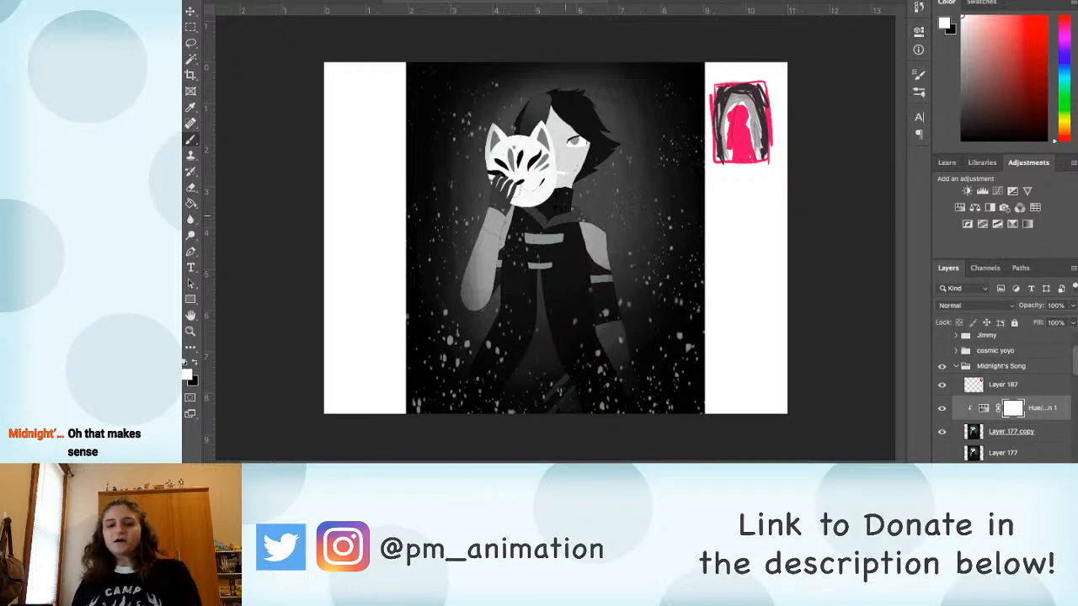
Step: Check the greyscale artwork at a small size and paint over the character's hair in sampled black on Layer 187
scroll(484, 186, down, 1)
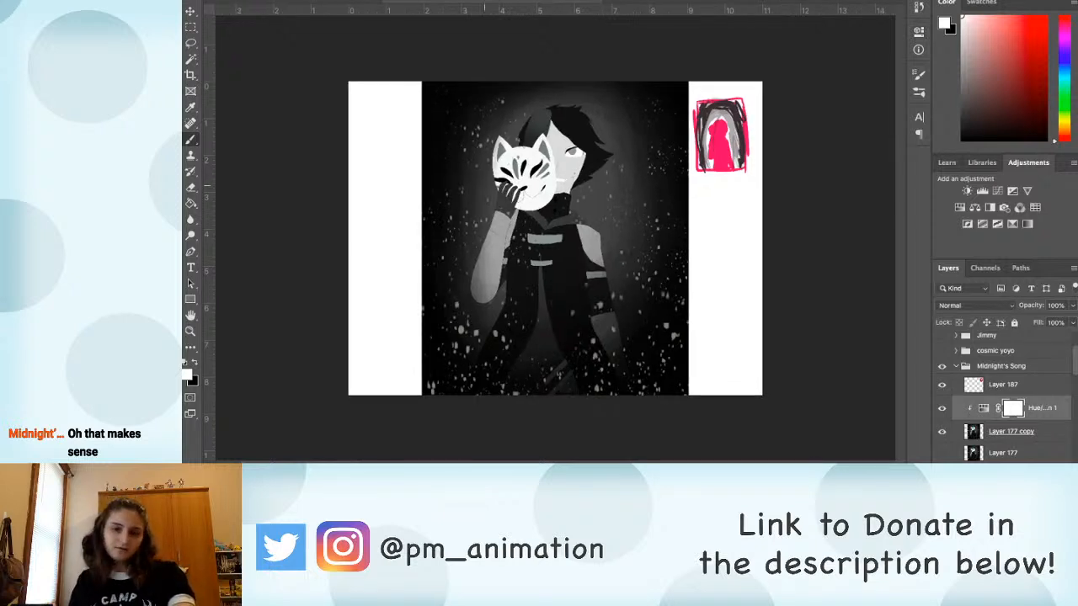
scroll(503, 235, down, 3)
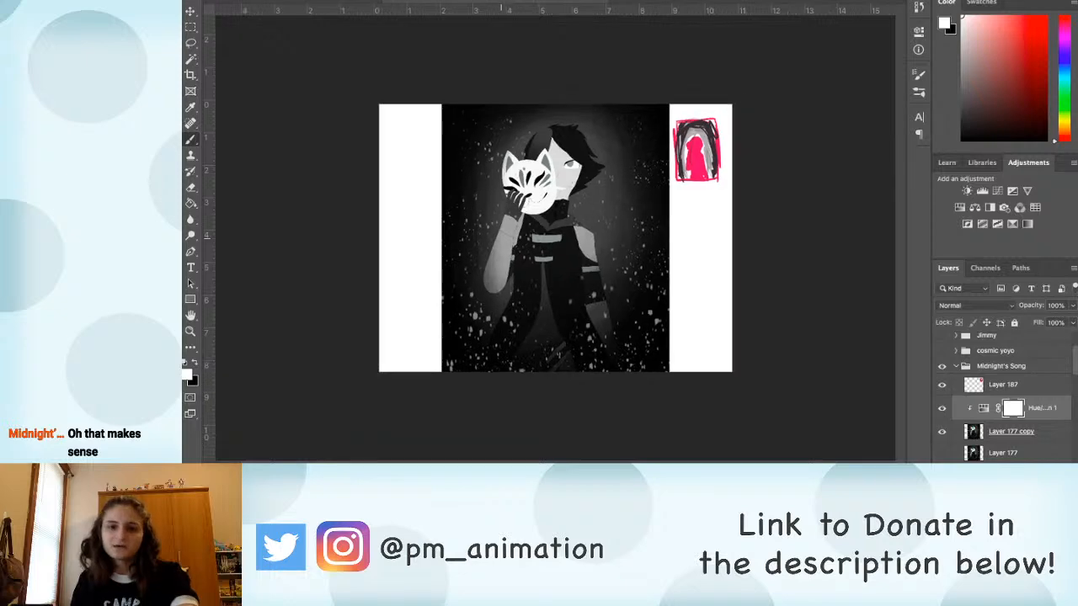
scroll(555, 238, down, 3)
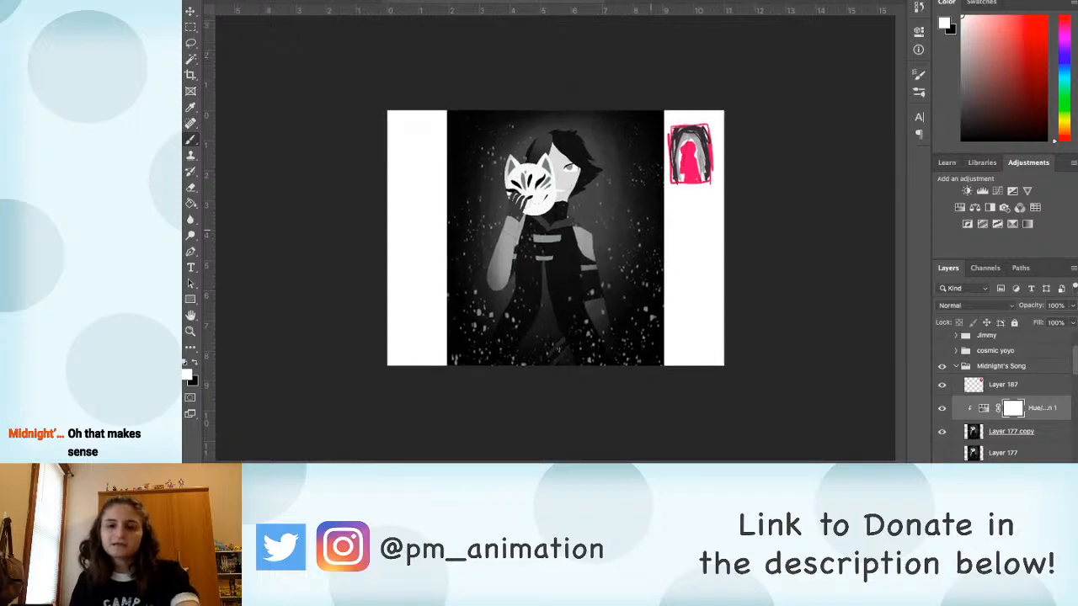
scroll(555, 239, up, 2)
scroll(555, 238, down, 2)
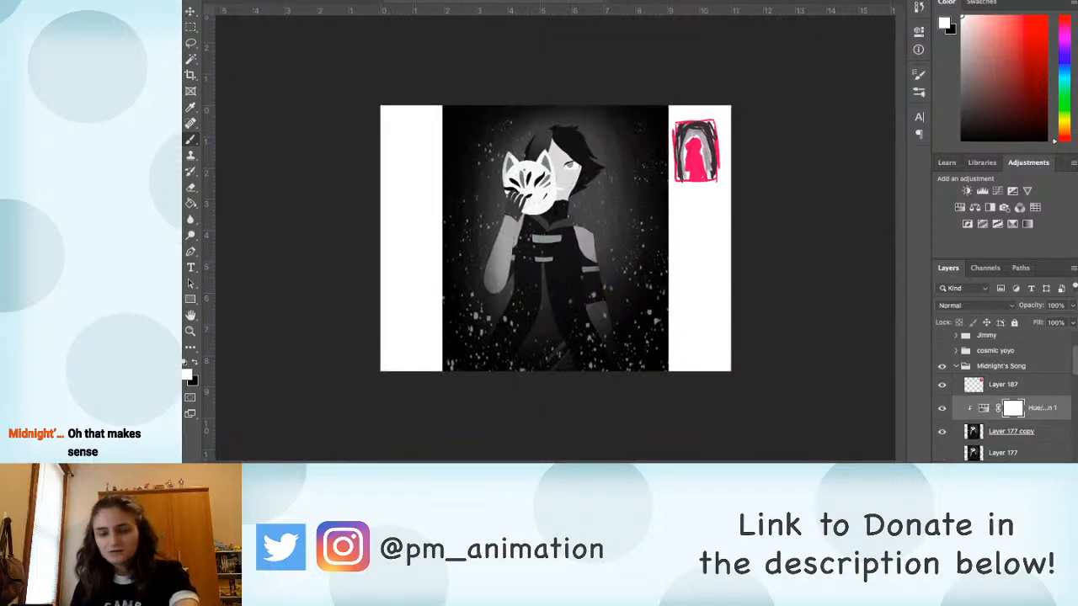
click(1003, 385)
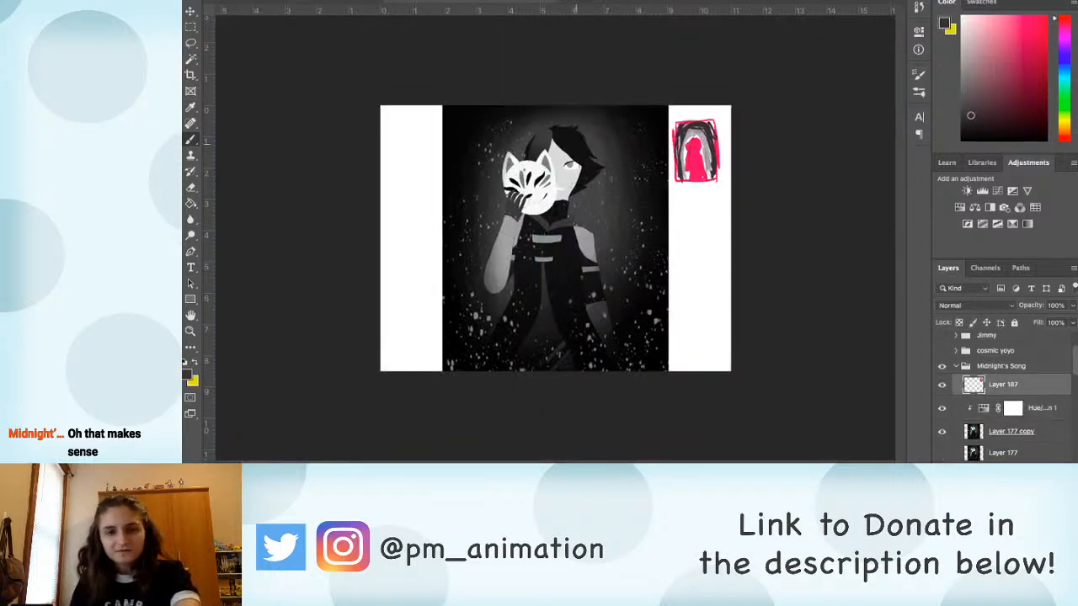
alt+click(577, 143)
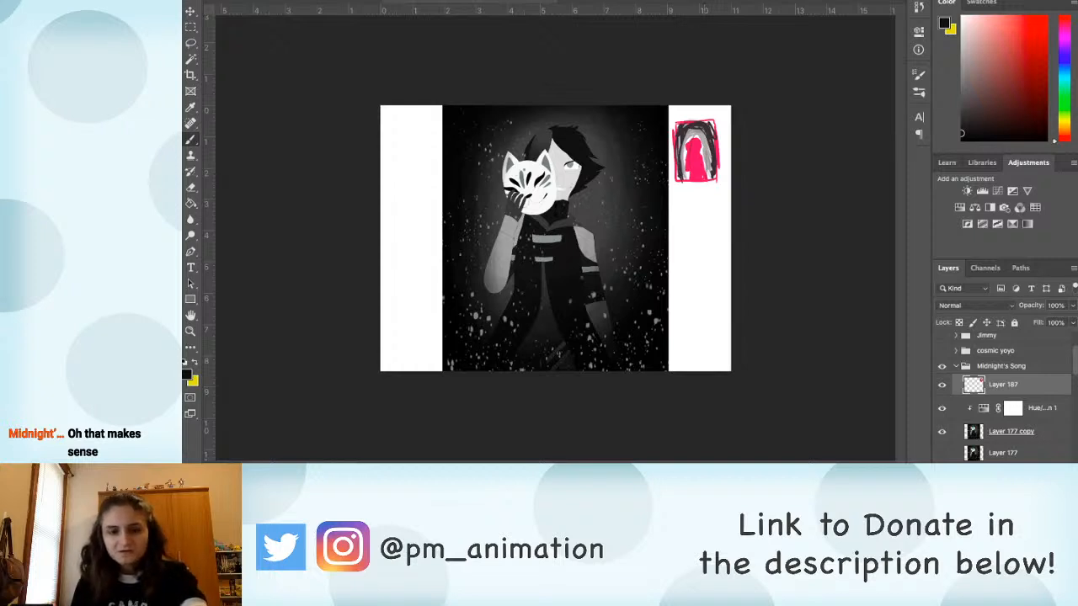
scroll(585, 131, up, 1)
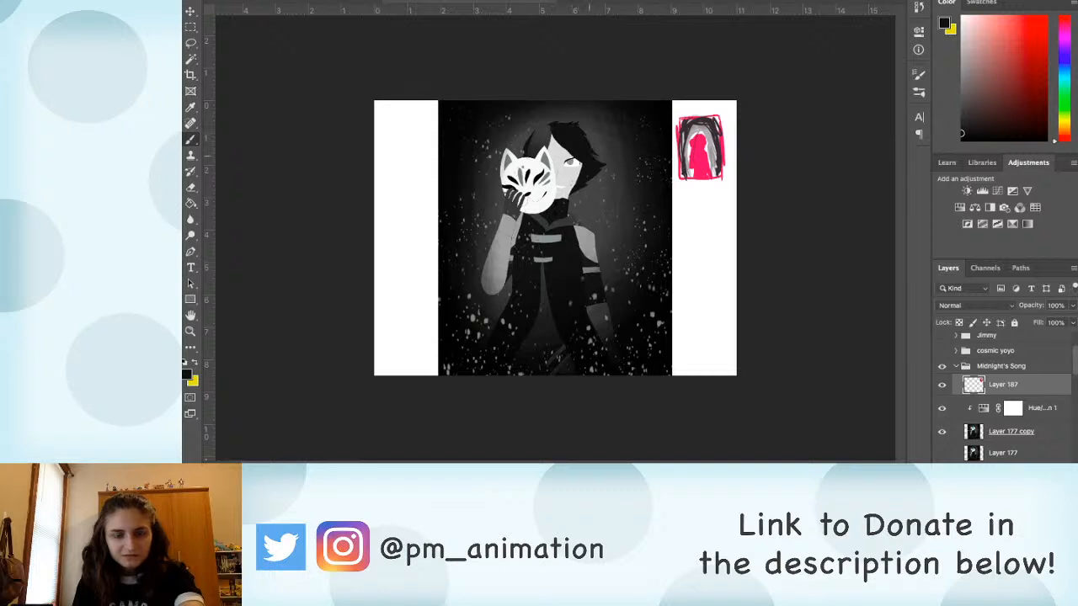
mouse_move(591, 157)
mouse_down()
mouse_move(605, 162)
mouse_move(553, 129)
mouse_up()
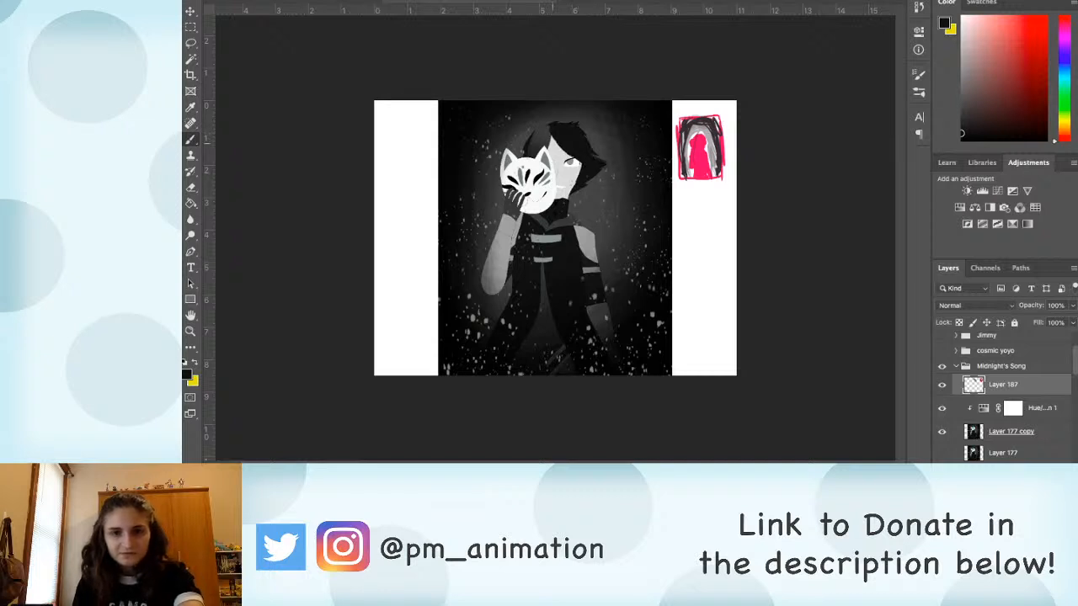
key(d)
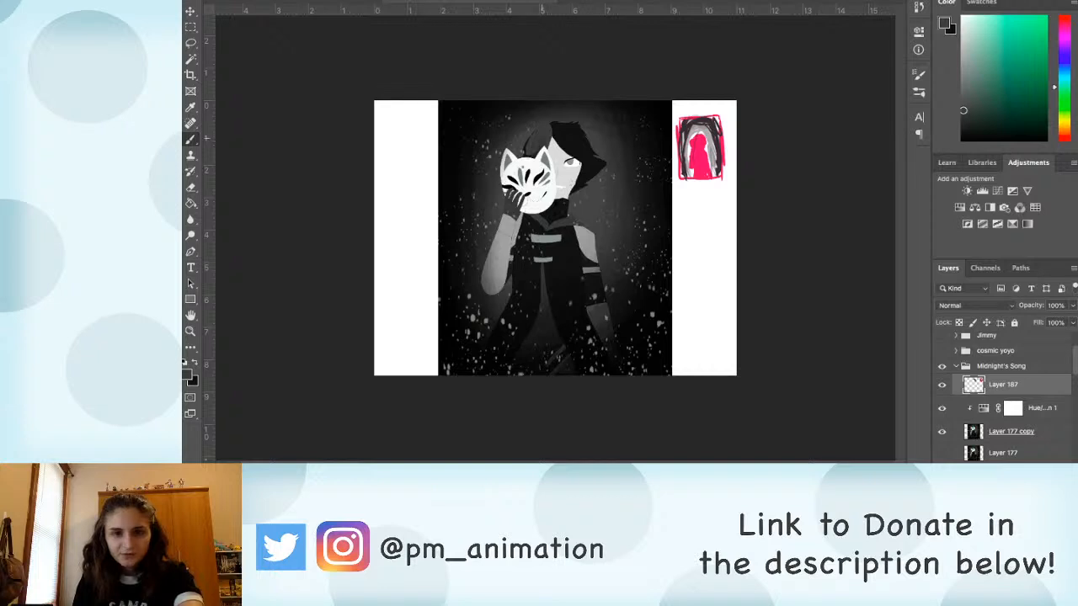
Step: Sample the mask's white, trace around the cat mask and fill it as one flat white shape
alt+click(540, 171)
mouse_move(537, 156)
mouse_down()
mouse_move(522, 157)
mouse_move(502, 194)
mouse_move(539, 155)
mouse_move(556, 178)
mouse_move(504, 174)
mouse_move(522, 211)
mouse_up()
key(g)
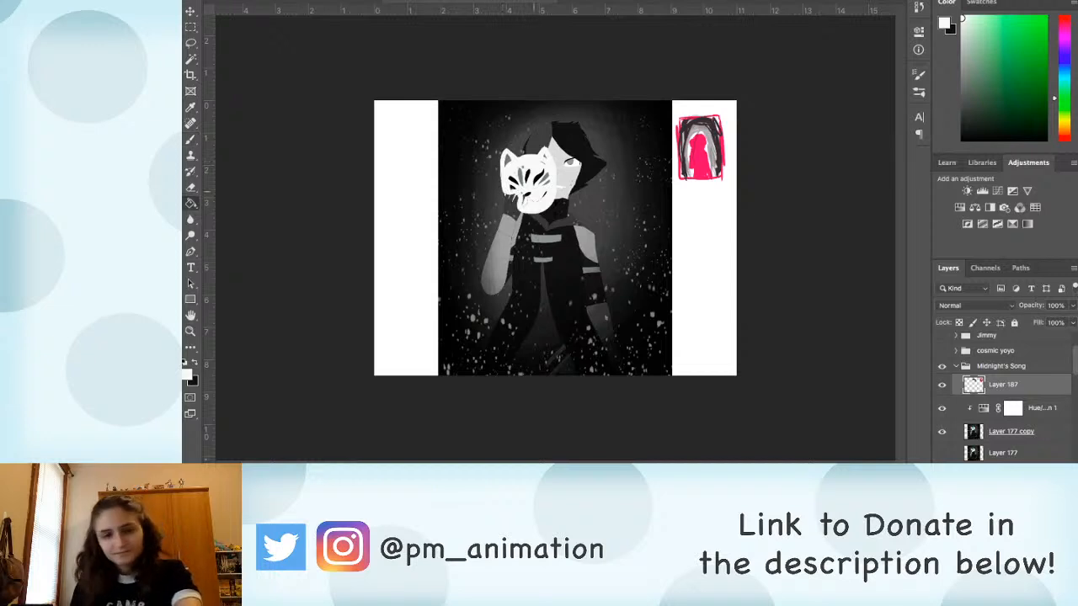
click(526, 187)
Step: Flatten the raised hand to sampled dark grey and the forearm below it to a single lighter grey
key(b)
alt+click(511, 207)
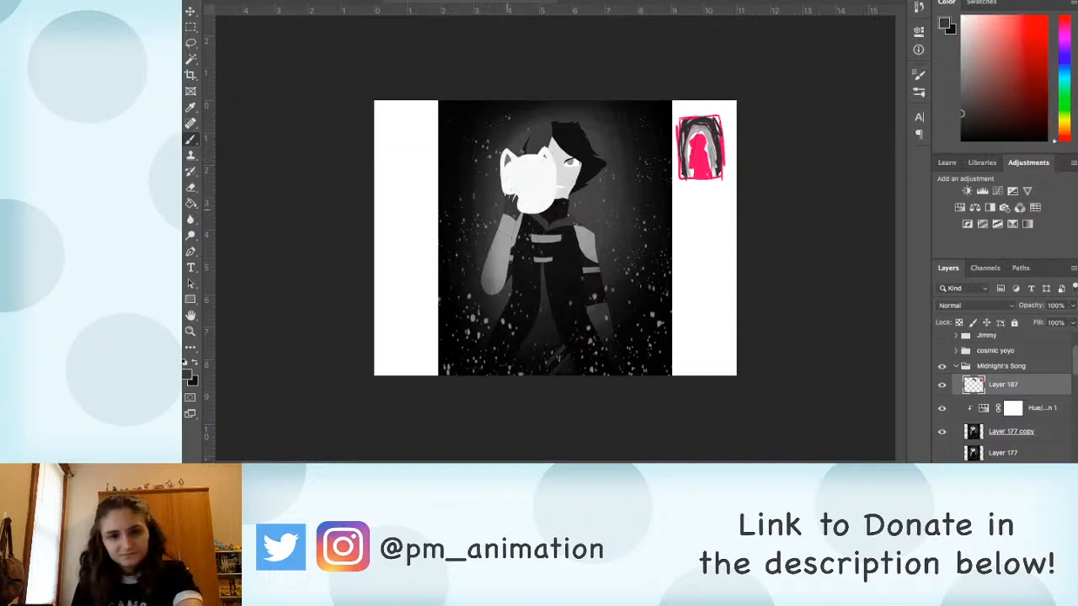
mouse_move(512, 192)
mouse_down()
mouse_move(521, 208)
mouse_move(482, 281)
mouse_move(518, 235)
mouse_up()
alt+click(508, 223)
key(g)
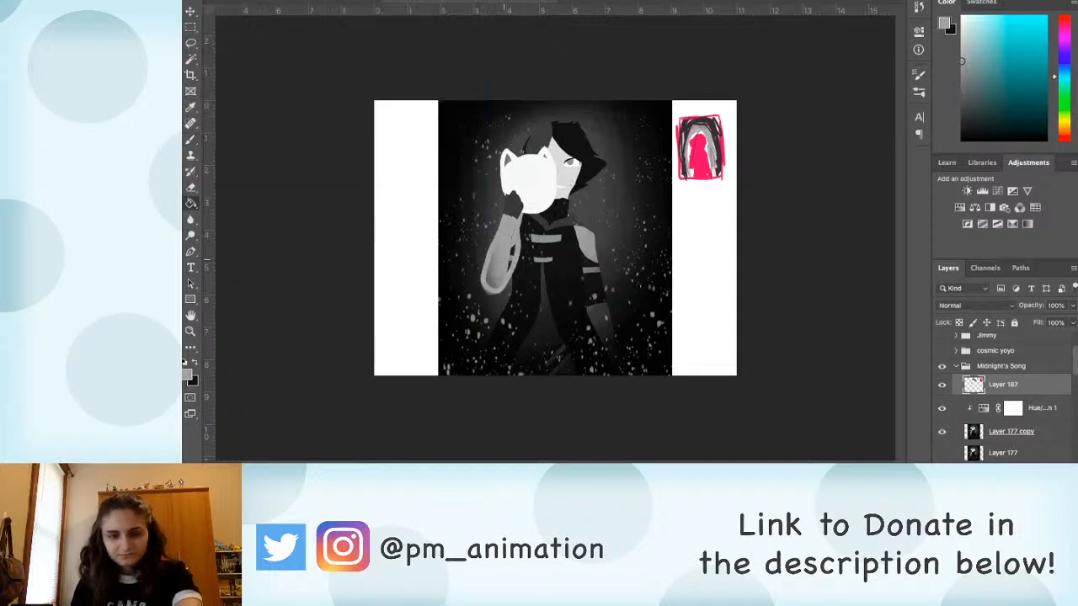
click(495, 268)
Step: Sample the outfit's black, trace around the torso and legs and fill them as one flat dark shape
key(b)
alt+click(571, 246)
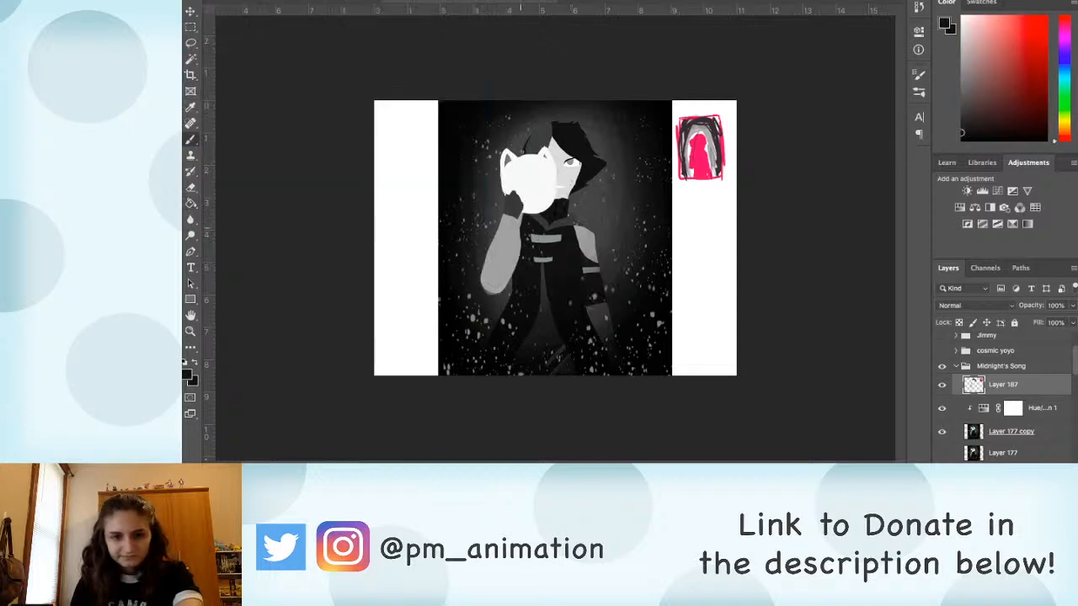
drag(519, 243, 480, 366)
drag(575, 227, 607, 360)
alt+click(533, 275)
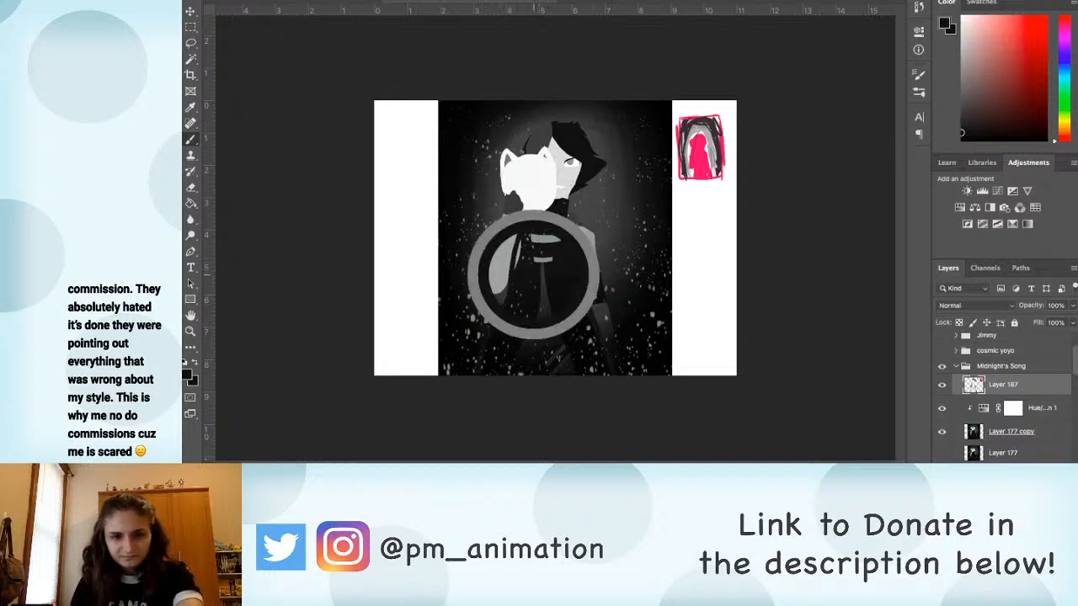
drag(509, 277, 497, 382)
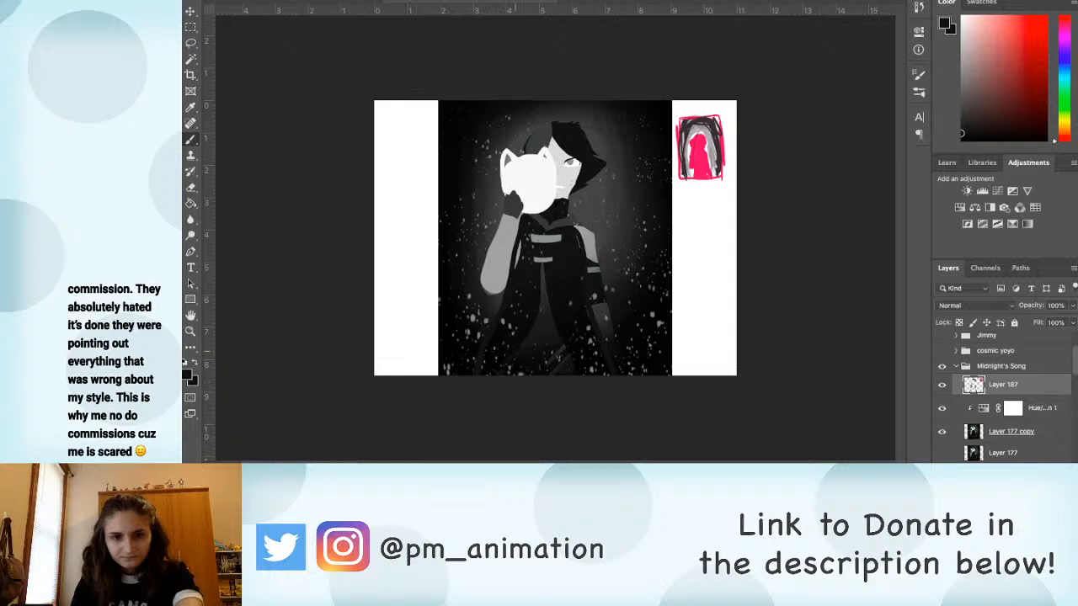
drag(544, 257, 582, 369)
drag(579, 229, 586, 294)
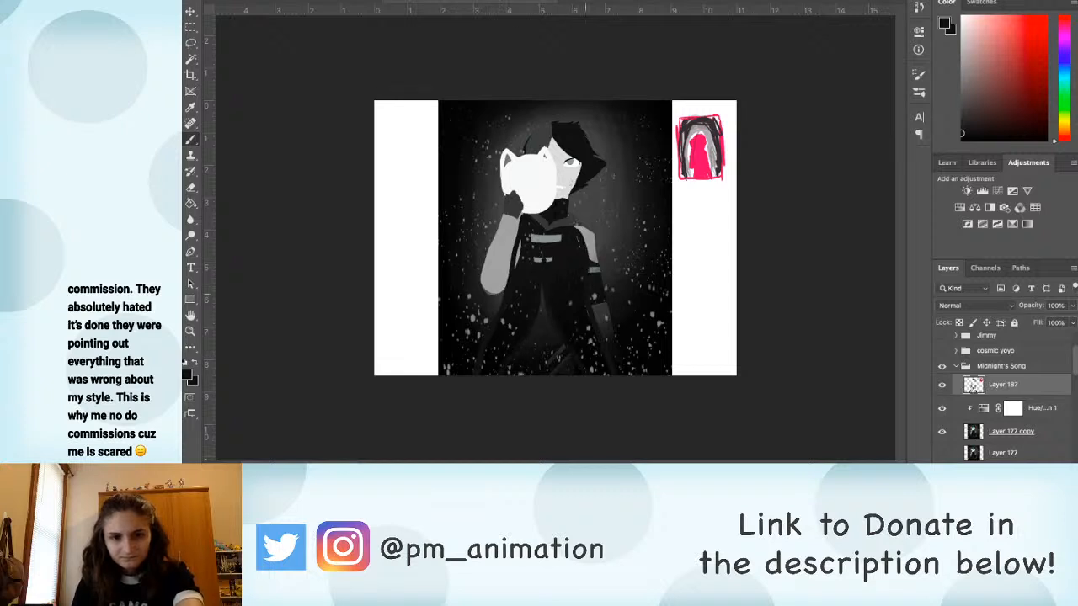
drag(528, 215, 576, 225)
key(g)
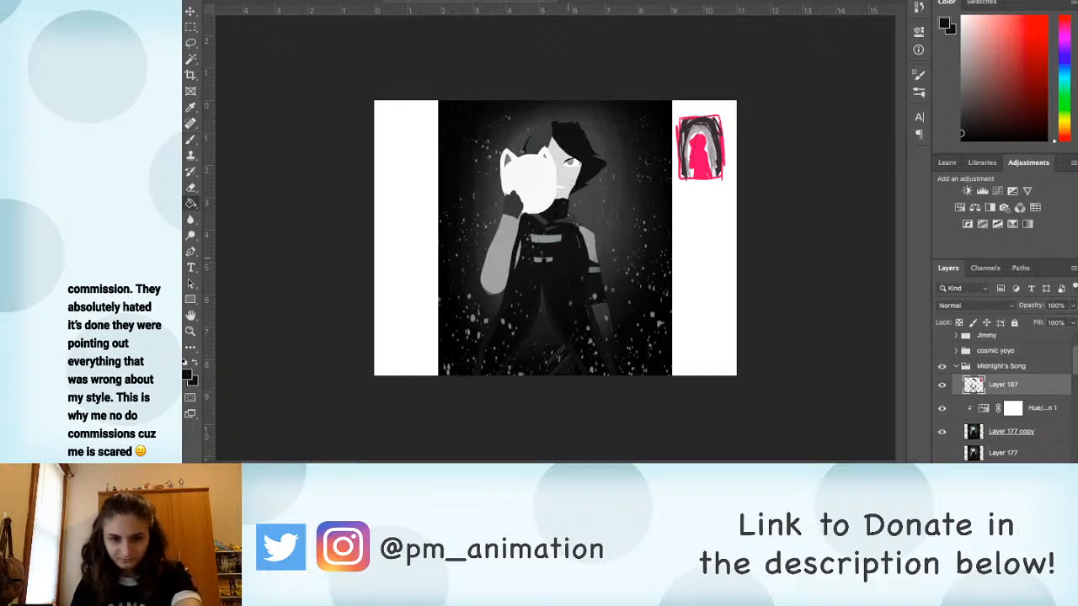
click(568, 261)
Step: Sample the dark grey between the legs and fill that gap as one flat shape
key(b)
alt+click(539, 327)
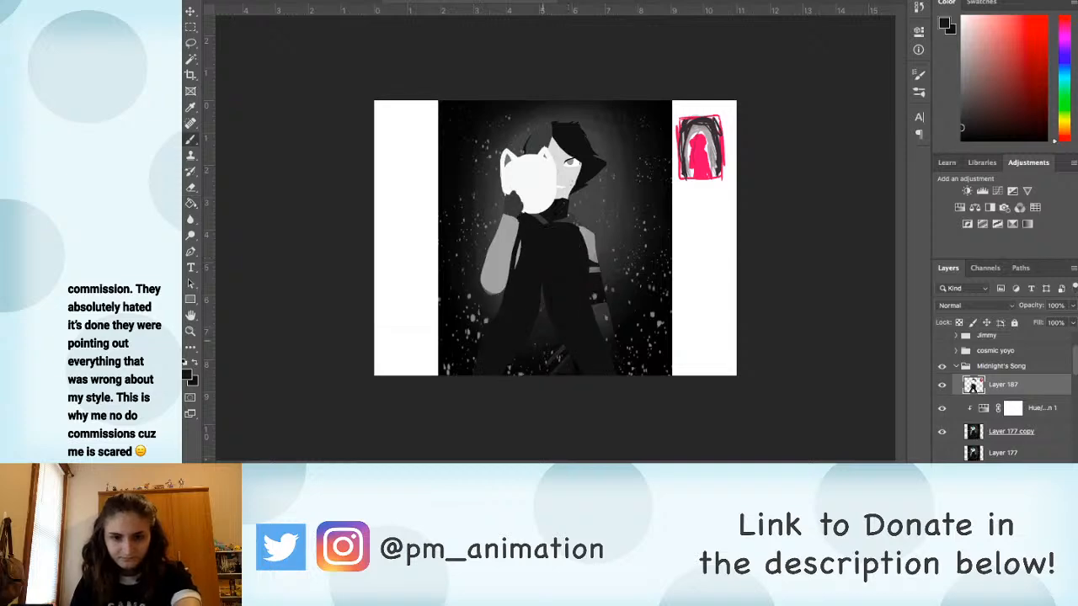
key(g)
key(b)
Step: Sample the darkest black, draw a large oval around the character and fill the background outside it with black
alt+click(569, 347)
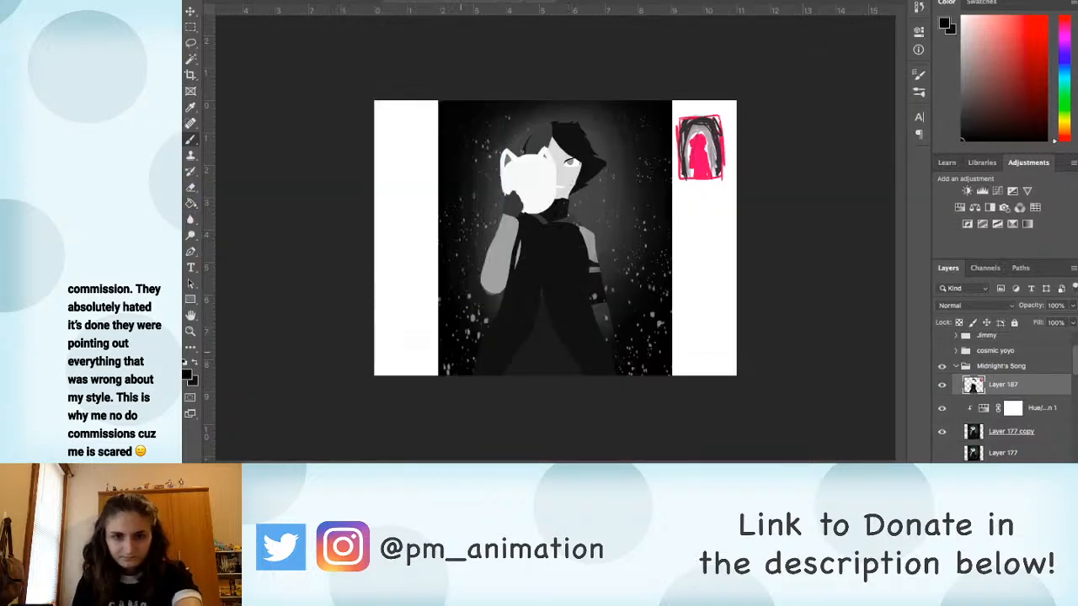
mouse_move(534, 107)
mouse_down()
mouse_move(471, 199)
mouse_move(470, 308)
mouse_move(511, 376)
mouse_up()
mouse_move(603, 107)
mouse_down()
mouse_move(625, 172)
mouse_move(619, 270)
mouse_move(579, 374)
mouse_up()
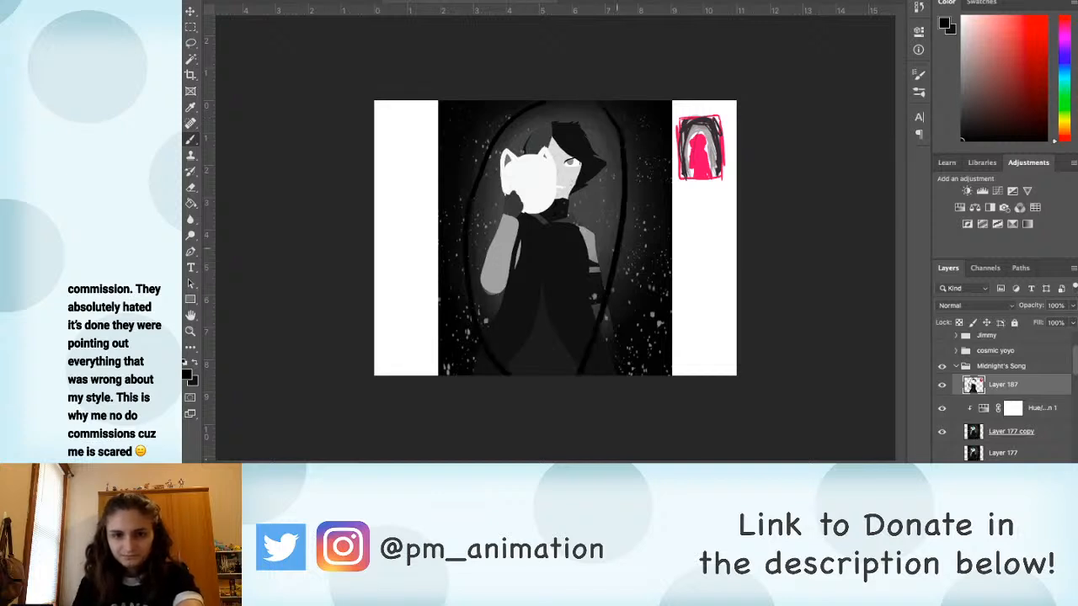
key(ctrl+z)
mouse_move(607, 108)
mouse_down()
mouse_move(628, 198)
mouse_move(618, 278)
mouse_move(576, 377)
mouse_up()
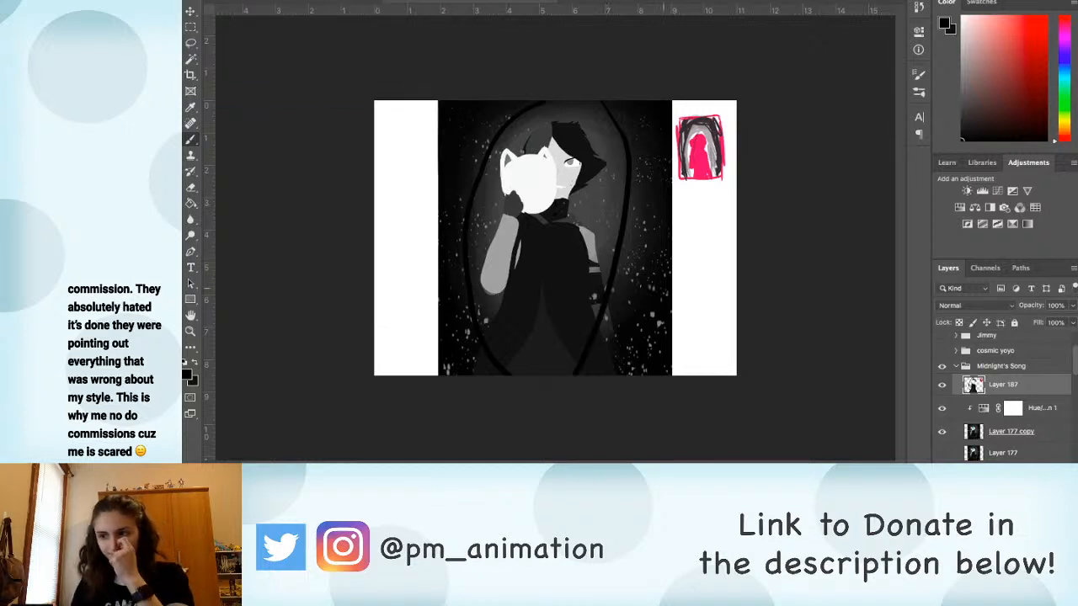
key(g)
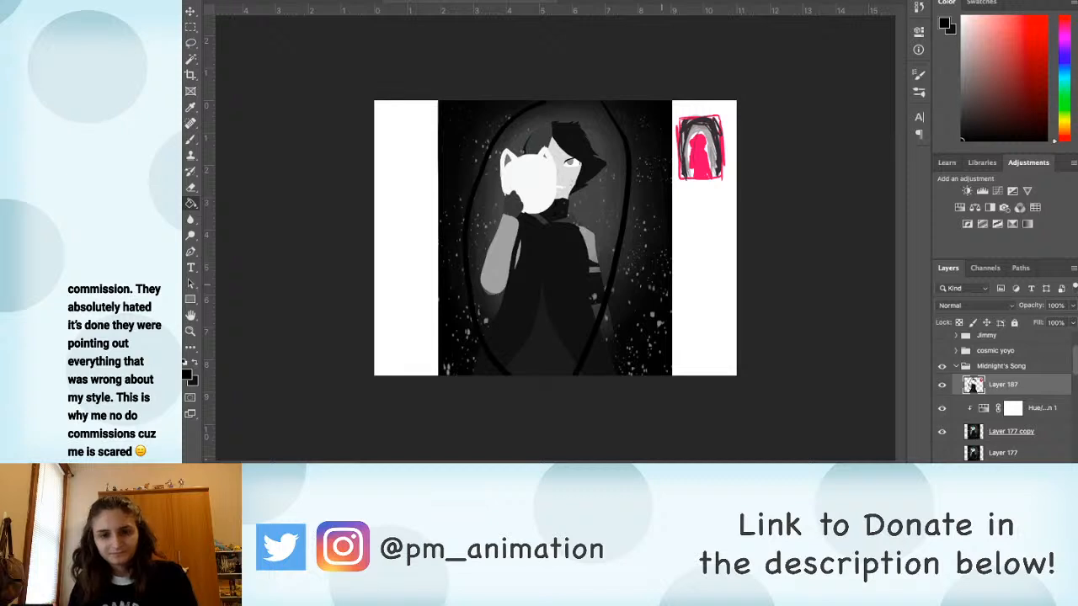
click(663, 278)
Step: Paint the character's neck and the area just below it flat in the sampled near-black
key(b)
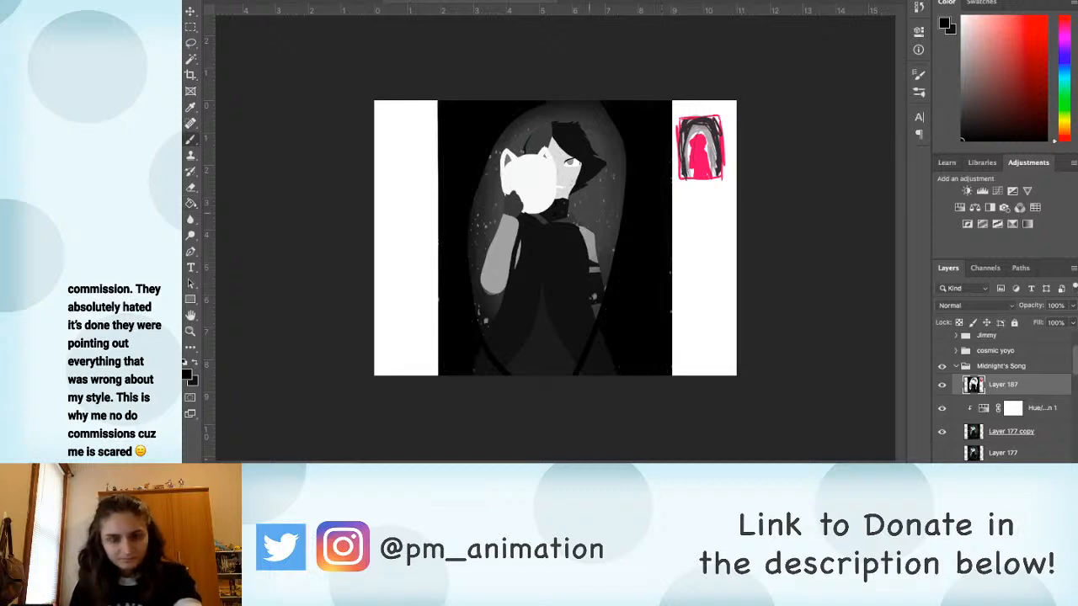
alt+click(590, 214)
key(g)
key(b)
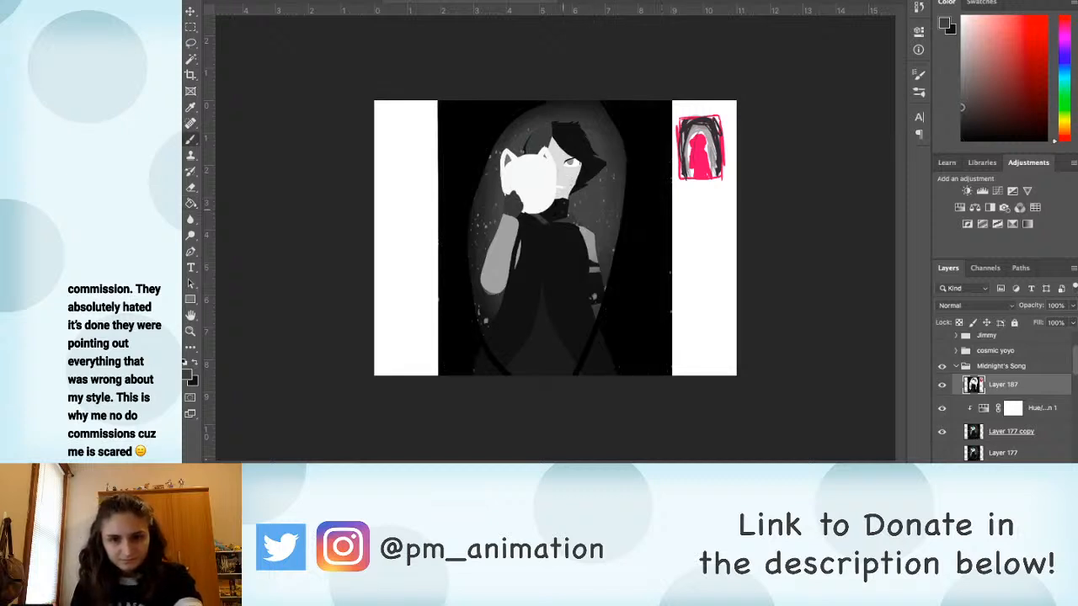
alt+click(566, 209)
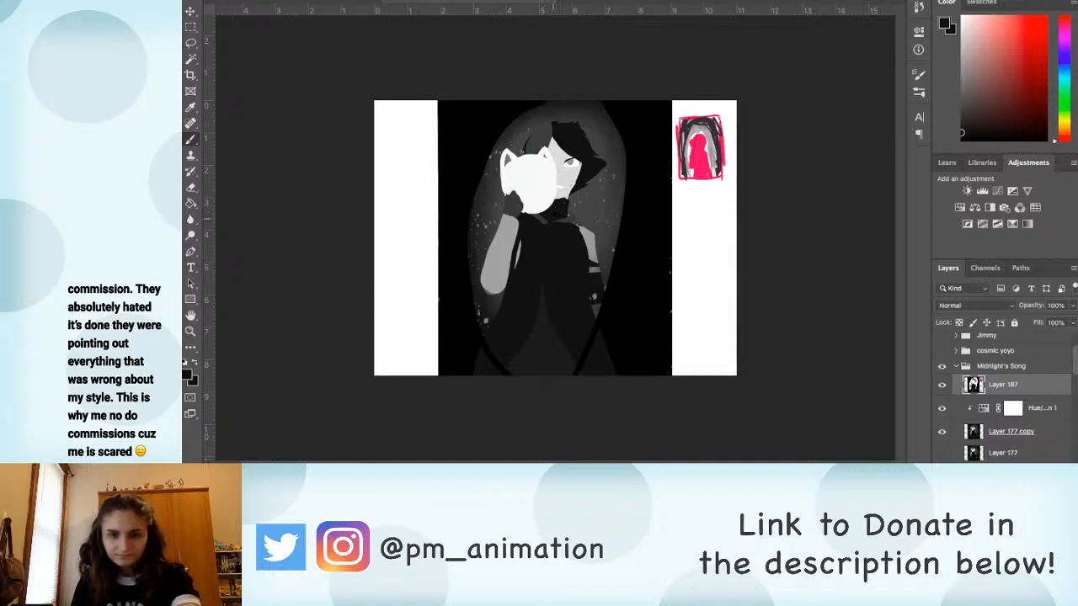
Step: Sample the face's light grey, trace around the face and fill it as one flat shape without features
alt+click(570, 174)
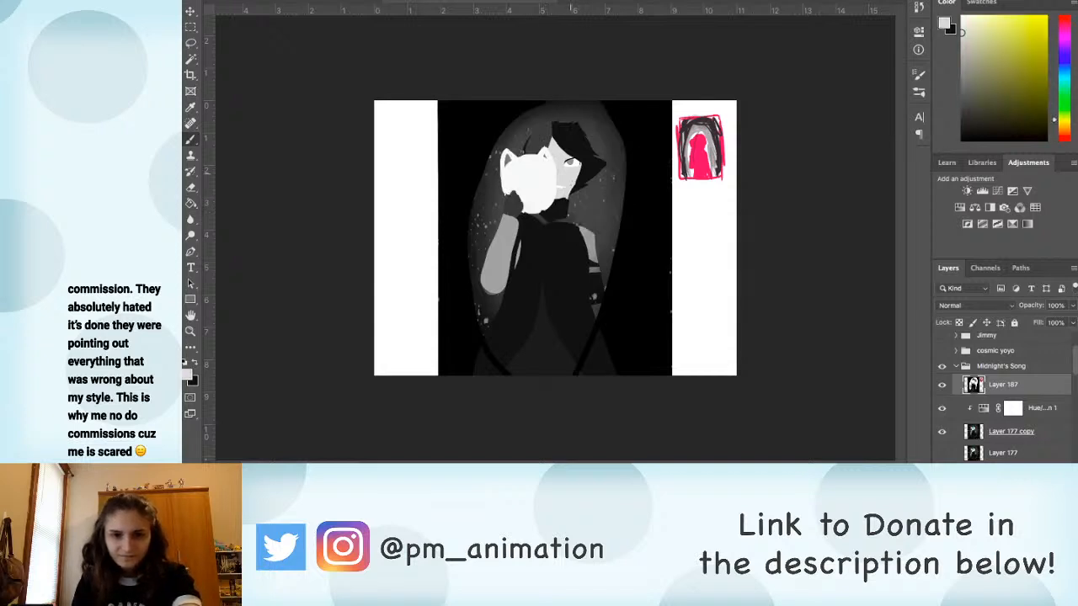
drag(581, 165, 562, 192)
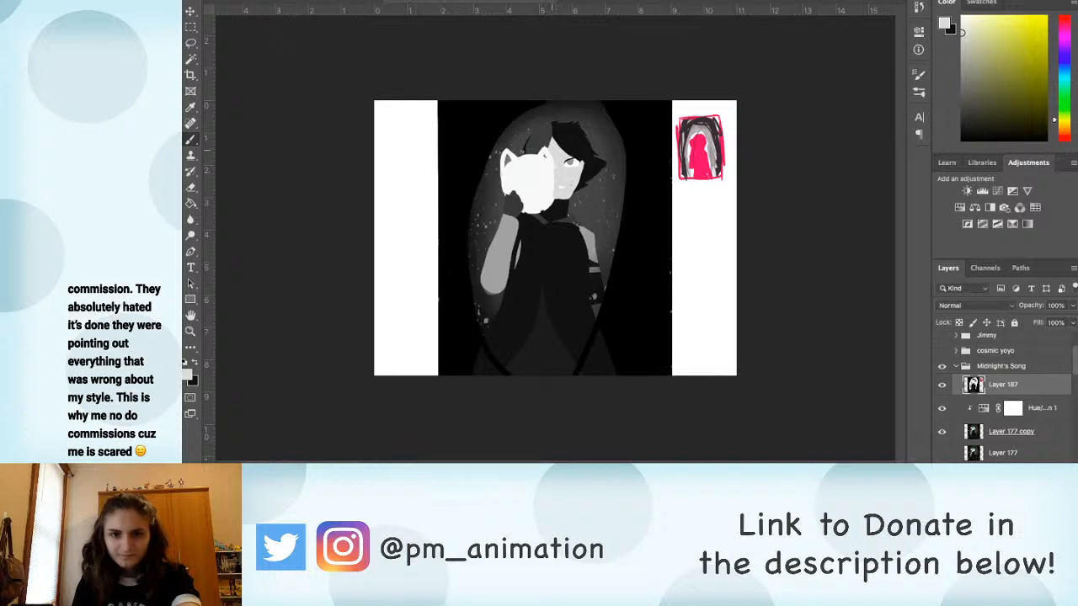
drag(553, 139, 581, 163)
key(g)
click(571, 163)
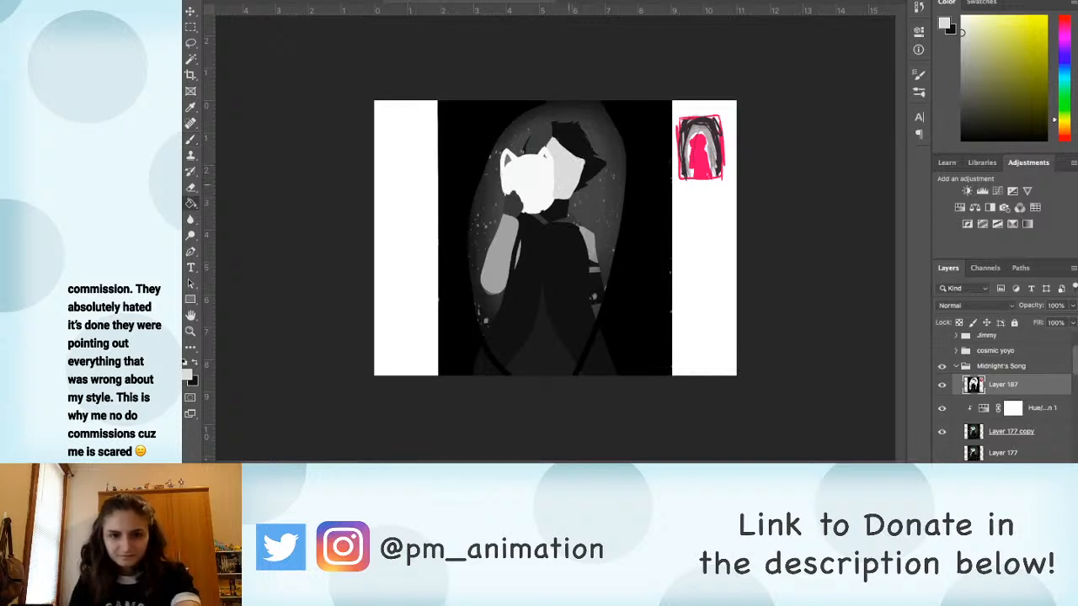
Step: Sample the background glow's mid grey and fill the oval around the character with it
key(b)
alt+click(604, 214)
key(g)
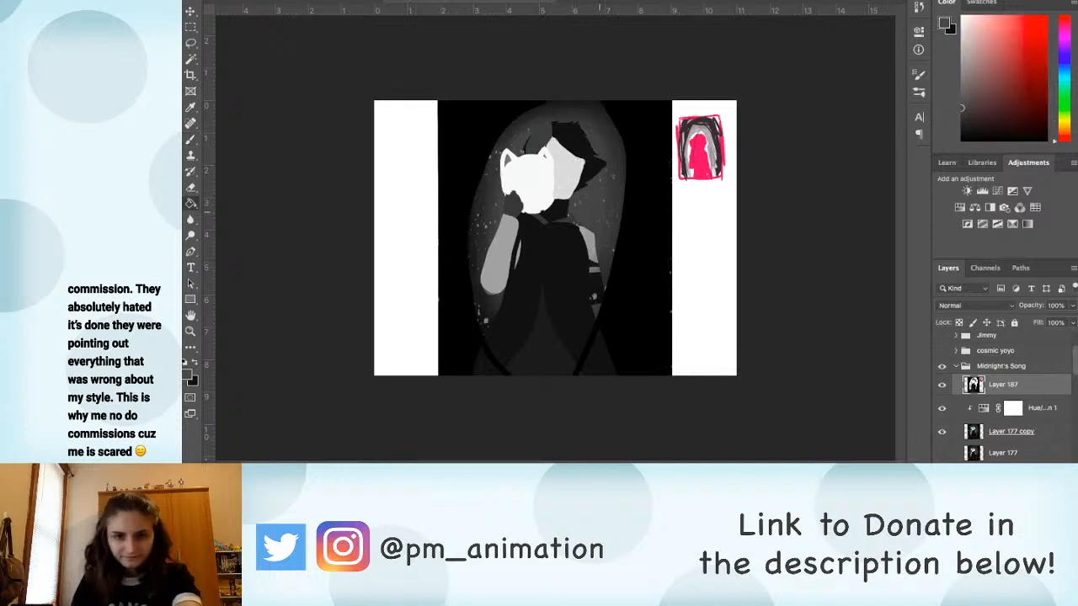
click(607, 220)
key(b)
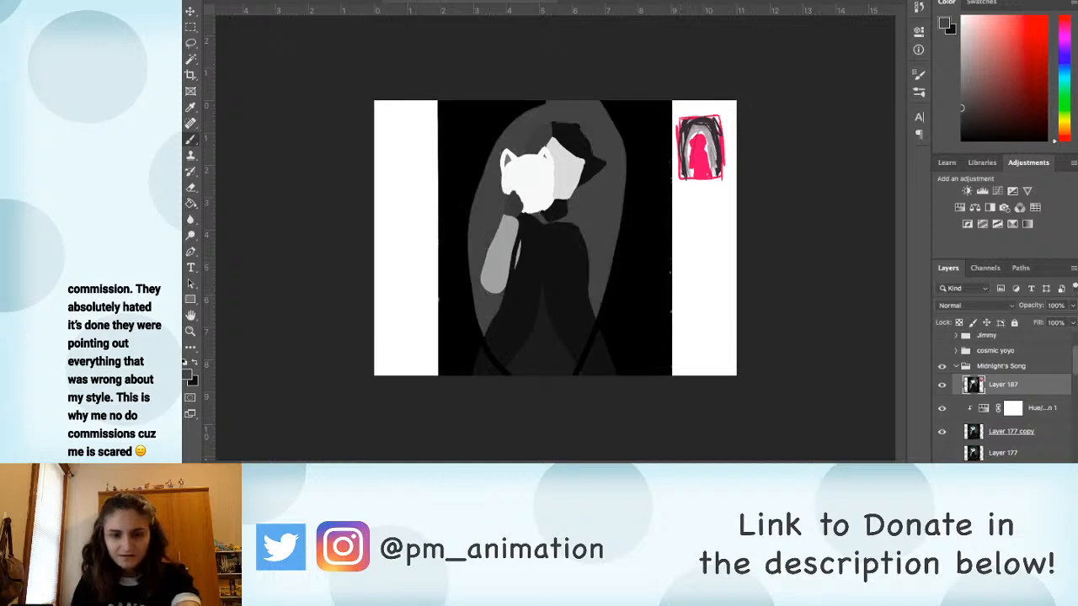
Step: Paint black over the two lower corners outside the oval, covering the remaining dark grey near the legs
alt+click(511, 330)
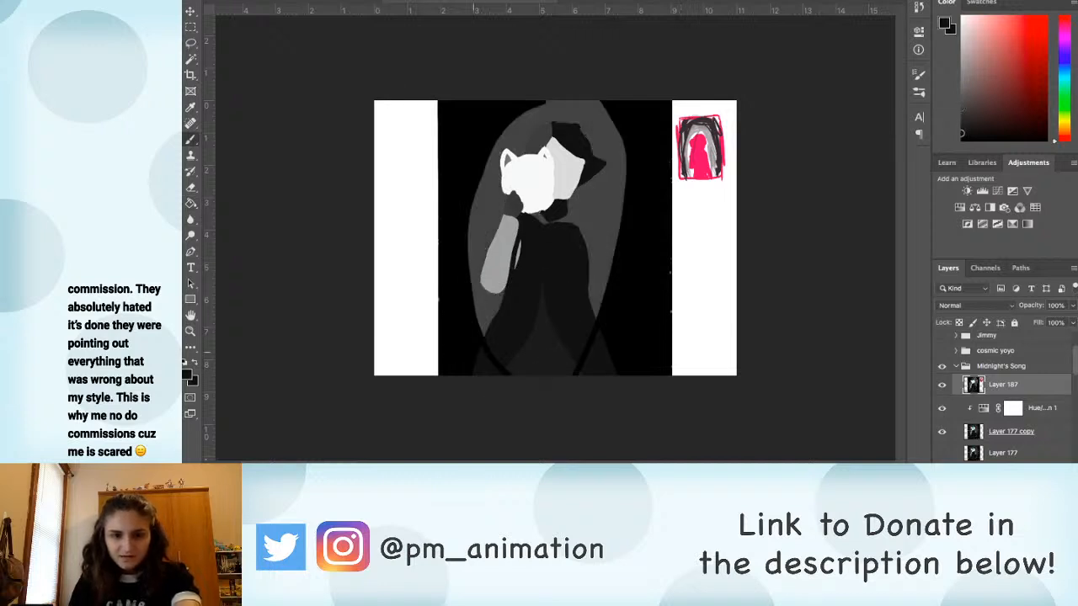
alt+click(472, 346)
drag(478, 358, 496, 374)
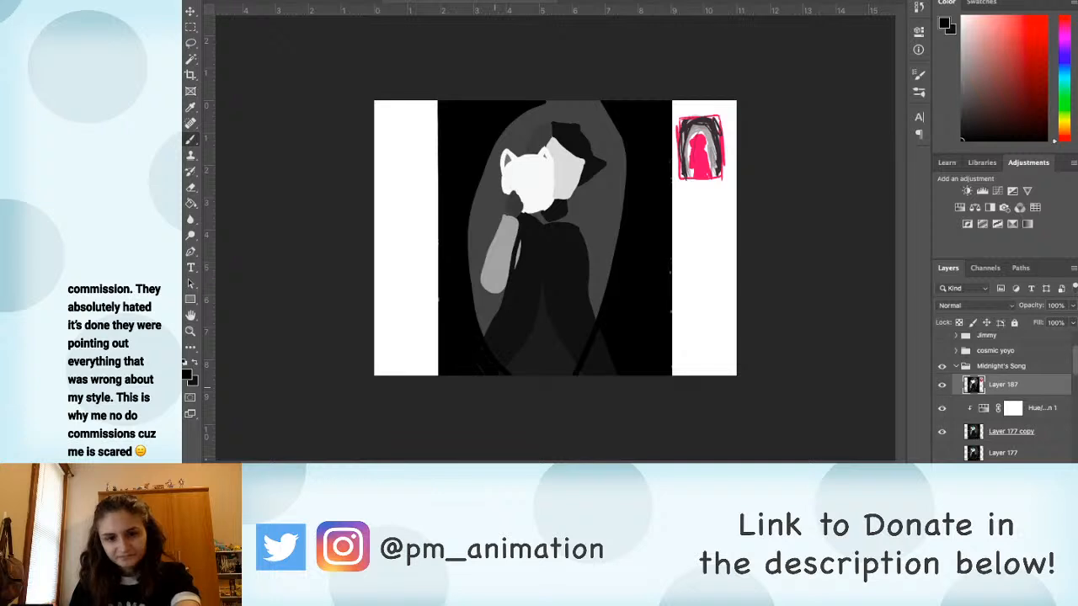
drag(601, 335, 597, 373)
drag(606, 344, 612, 373)
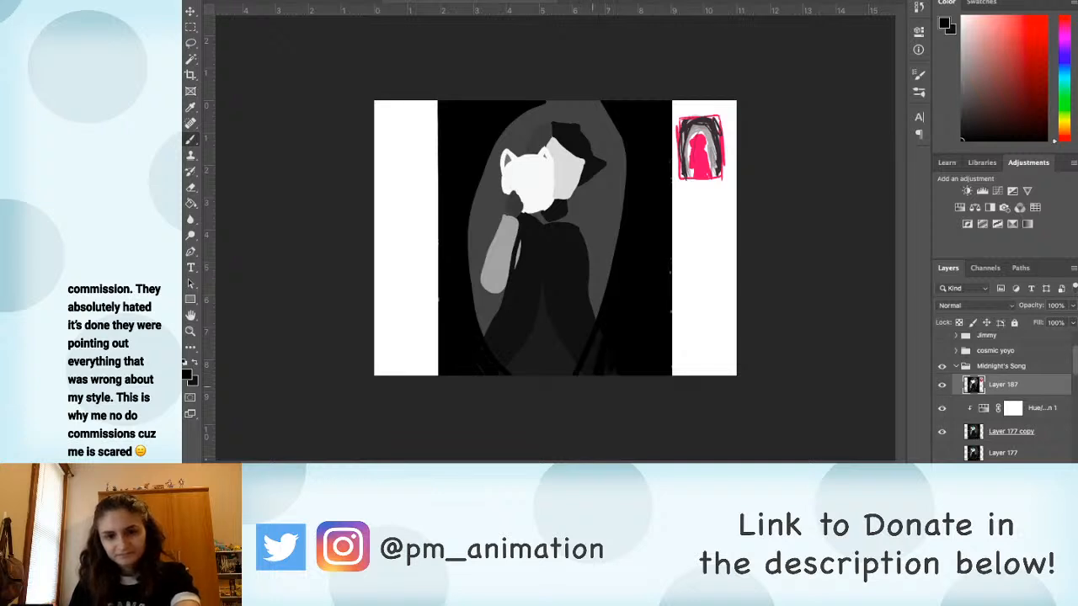
drag(599, 334, 585, 374)
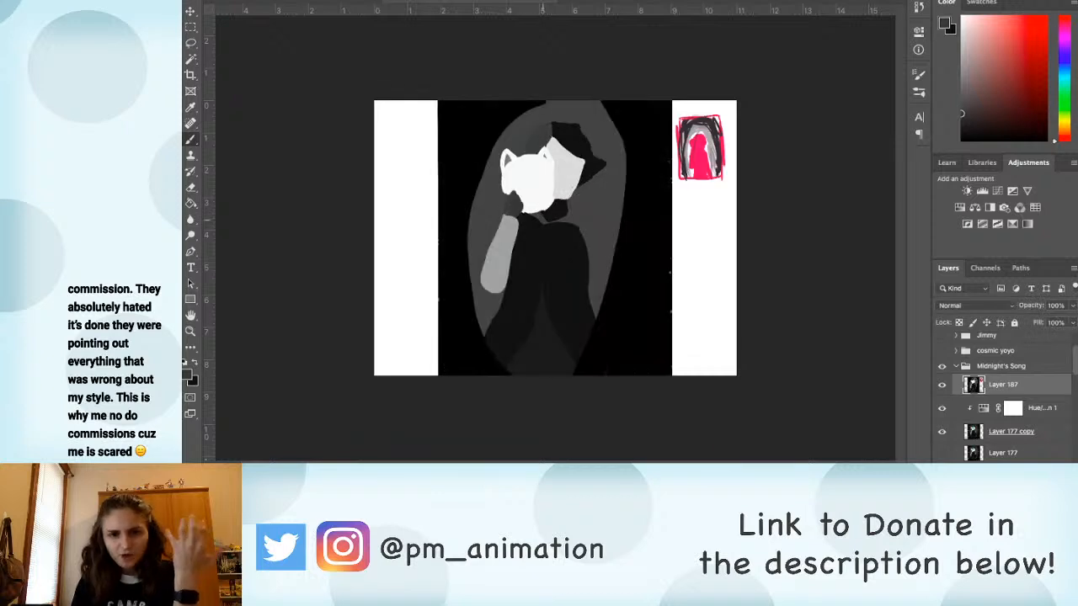
Step: Paint the collar in dark grey and the two bands across the chest in sampled white
mouse_move(542, 220)
mouse_down()
mouse_move(576, 225)
mouse_move(555, 241)
mouse_up()
alt+click(535, 190)
mouse_move(550, 259)
mouse_down()
mouse_move(534, 259)
mouse_move(555, 262)
mouse_up()
alt+click(519, 208)
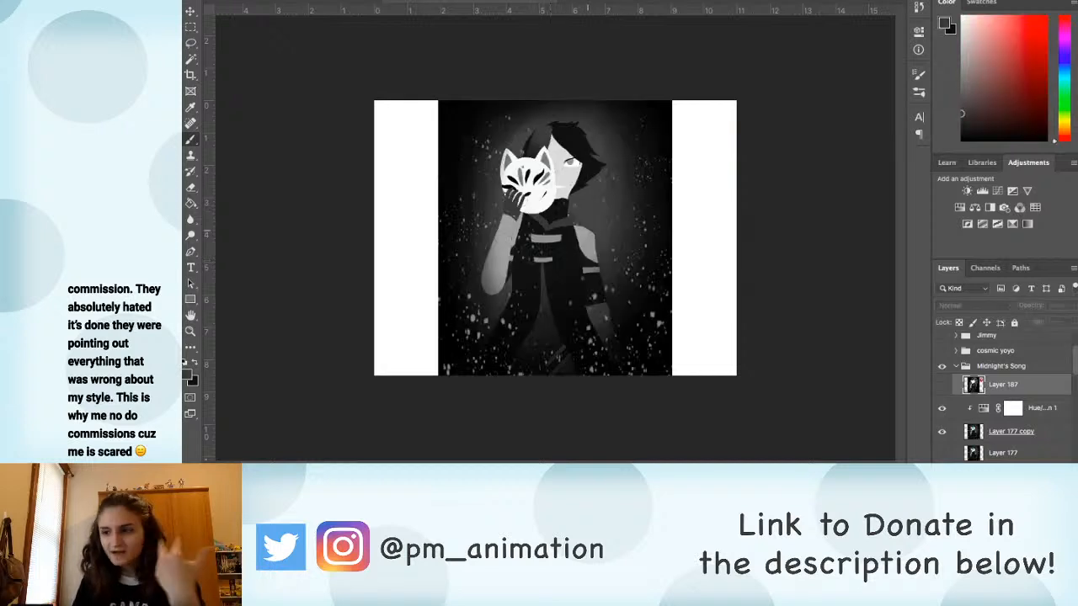
Step: Paint the lowered arm's shoulder in sampled light grey and the sleeve below it in sampled black, checking against the original artwork
click(943, 385)
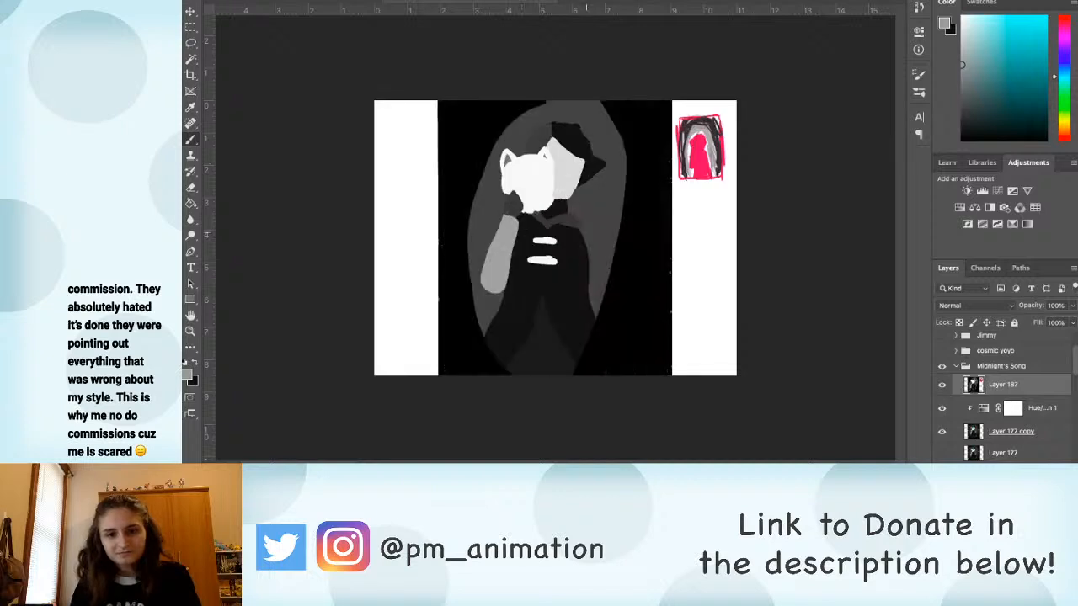
drag(587, 226, 589, 263)
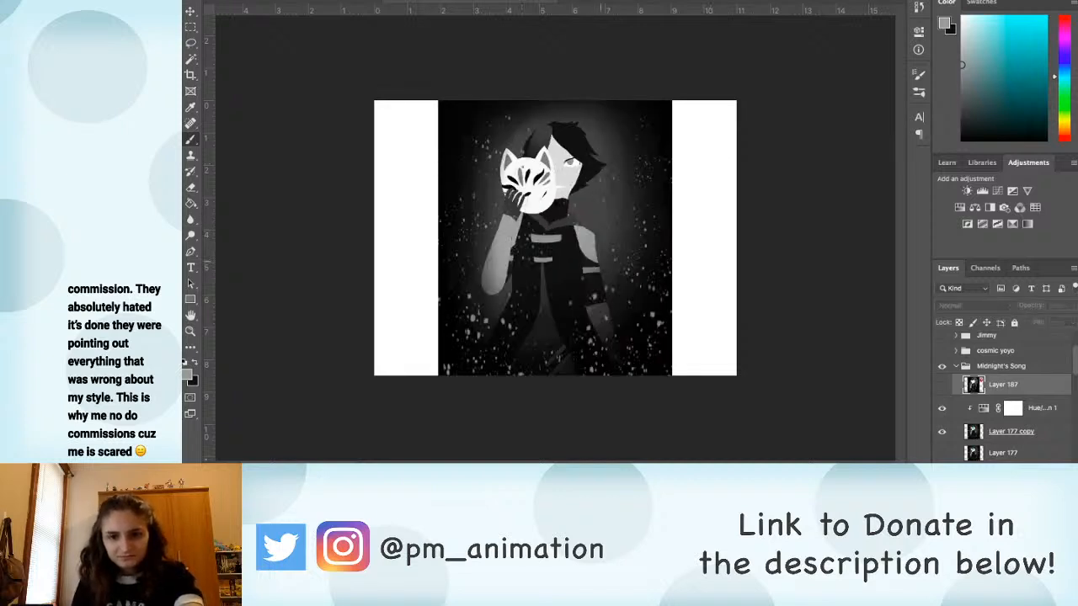
click(943, 385)
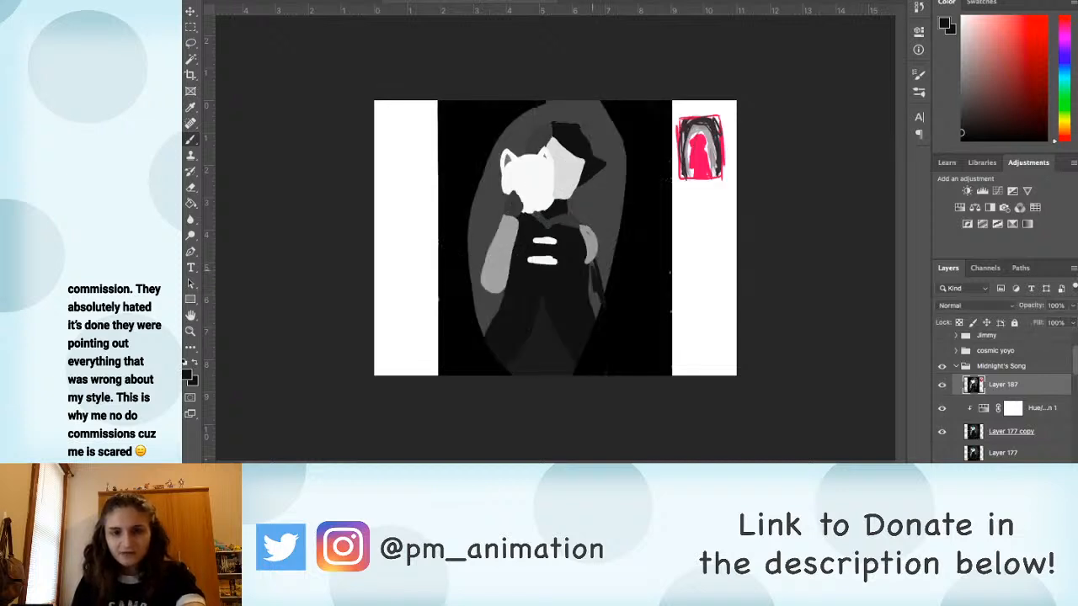
mouse_move(592, 268)
mouse_down()
mouse_move(596, 310)
mouse_move(599, 295)
mouse_up()
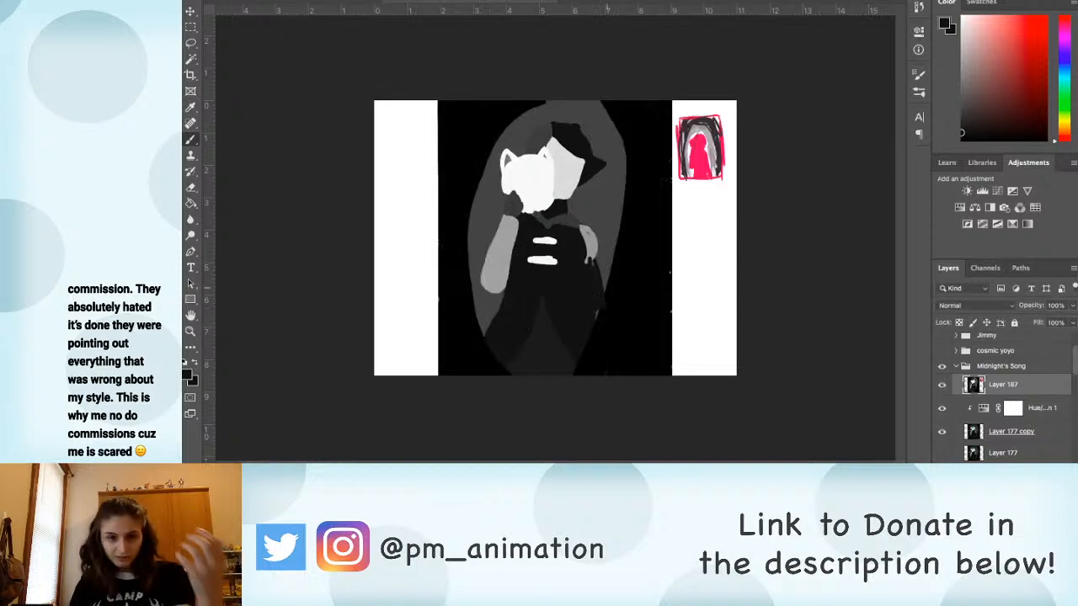
scroll(532, 194, down, 1)
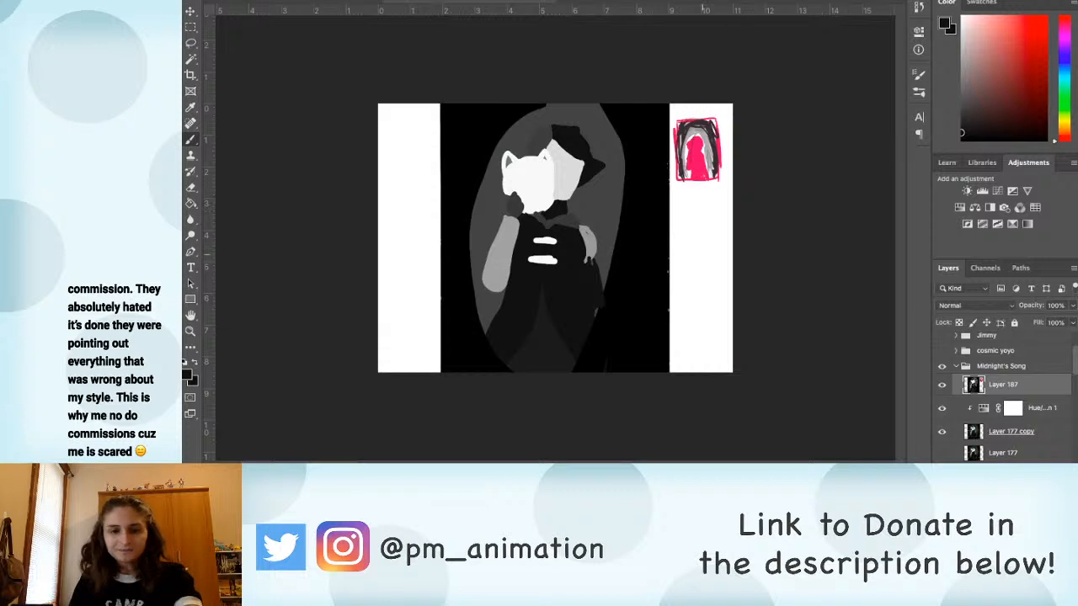
Step: Sample a speck's grey from the original, dot matching specks across Layer 187 and restore its opacity to 100%
click(942, 385)
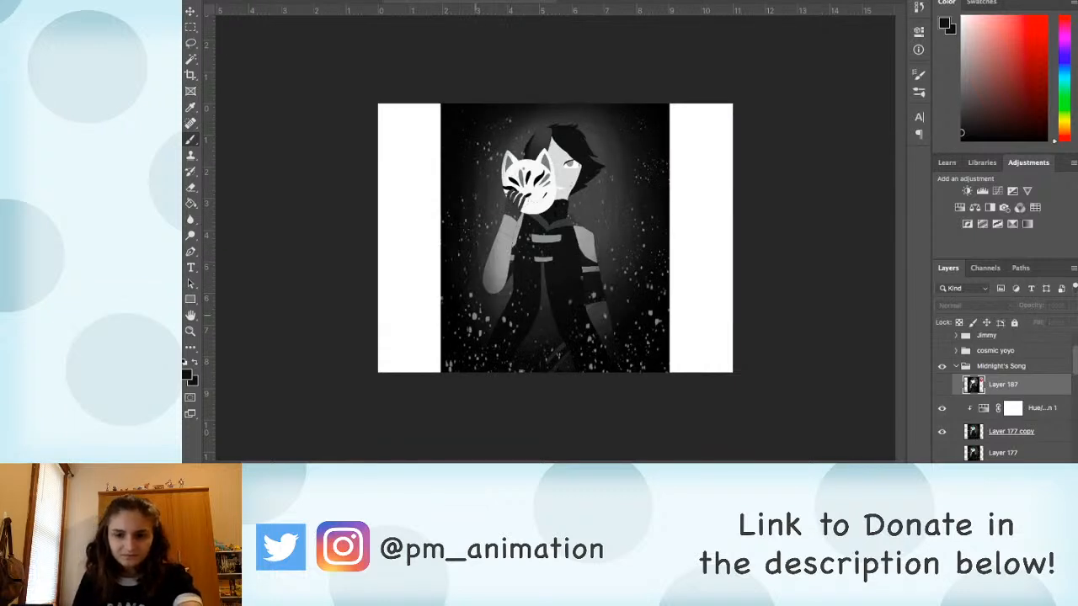
alt+click(475, 316)
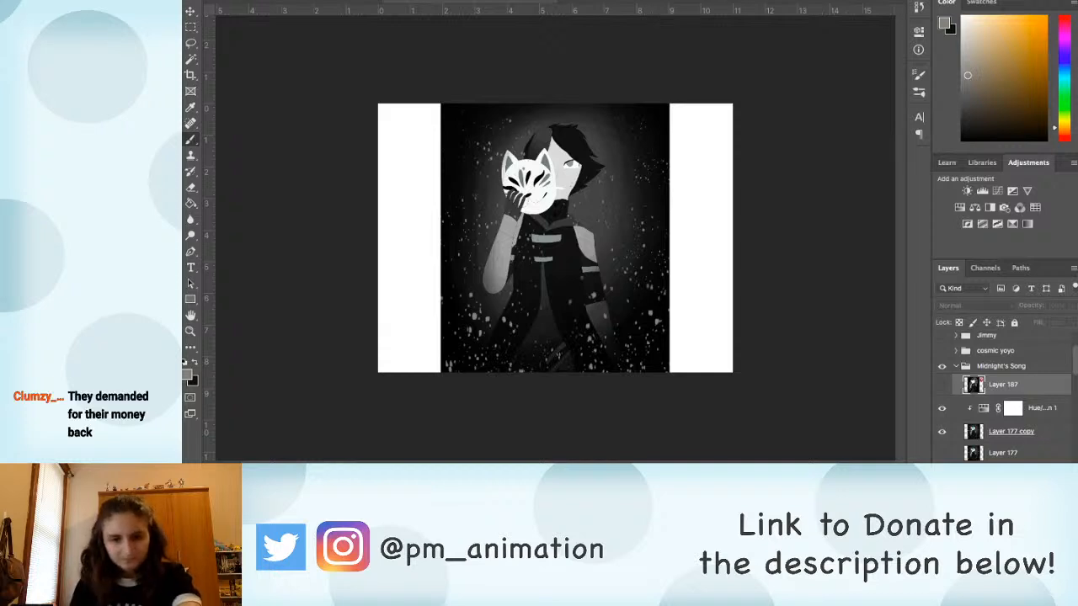
click(942, 385)
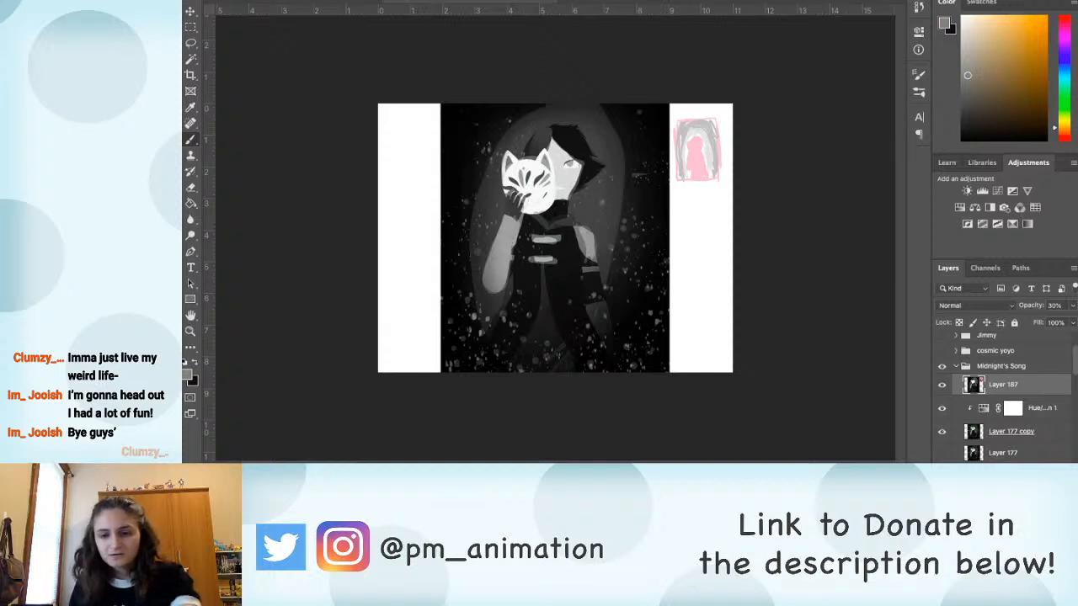
key(v)
key(0)
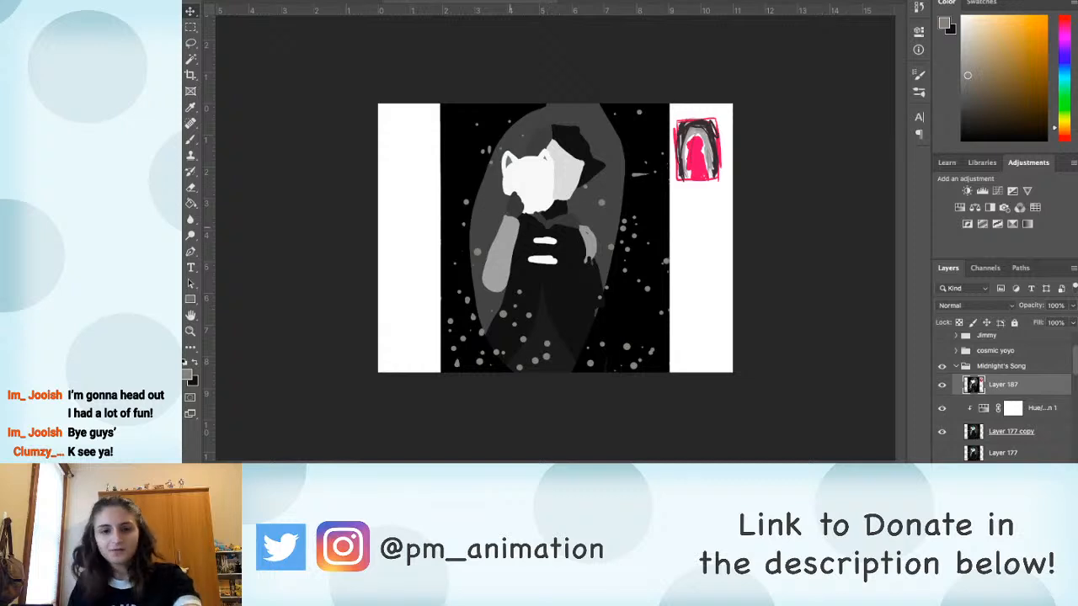
Step: Try to scale the whole of Layer 187 down proportionally towards its upper-left corner
key(ctrl+t)
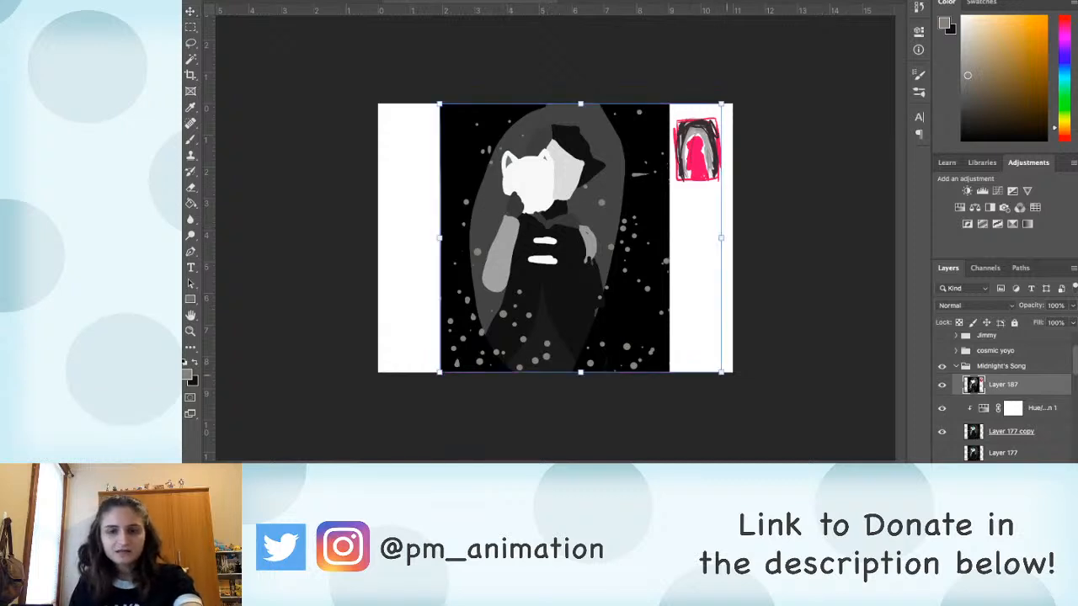
drag(721, 372, 685, 337)
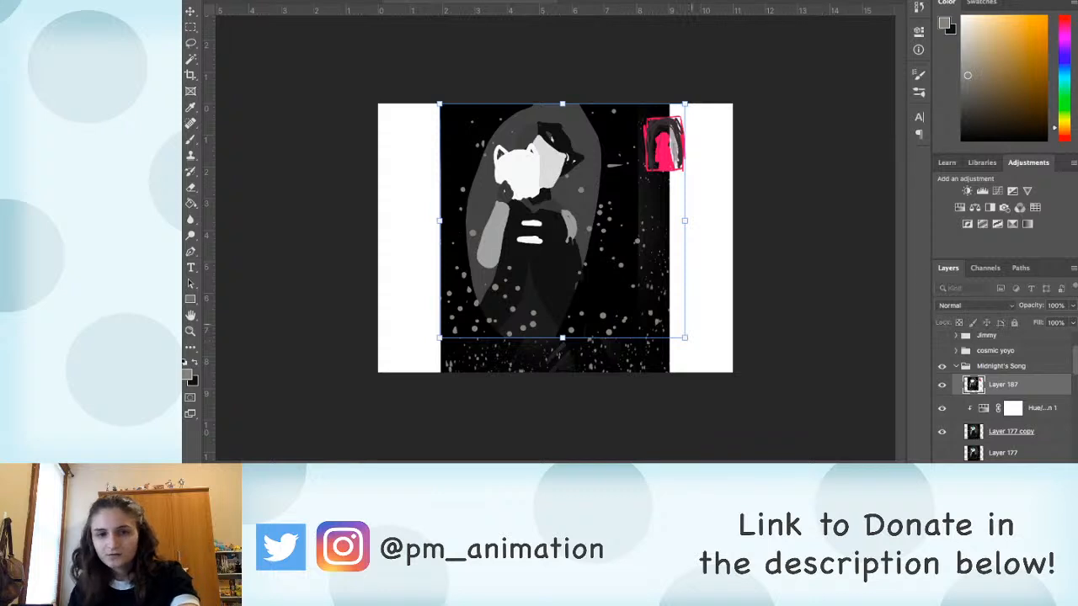
key(Return)
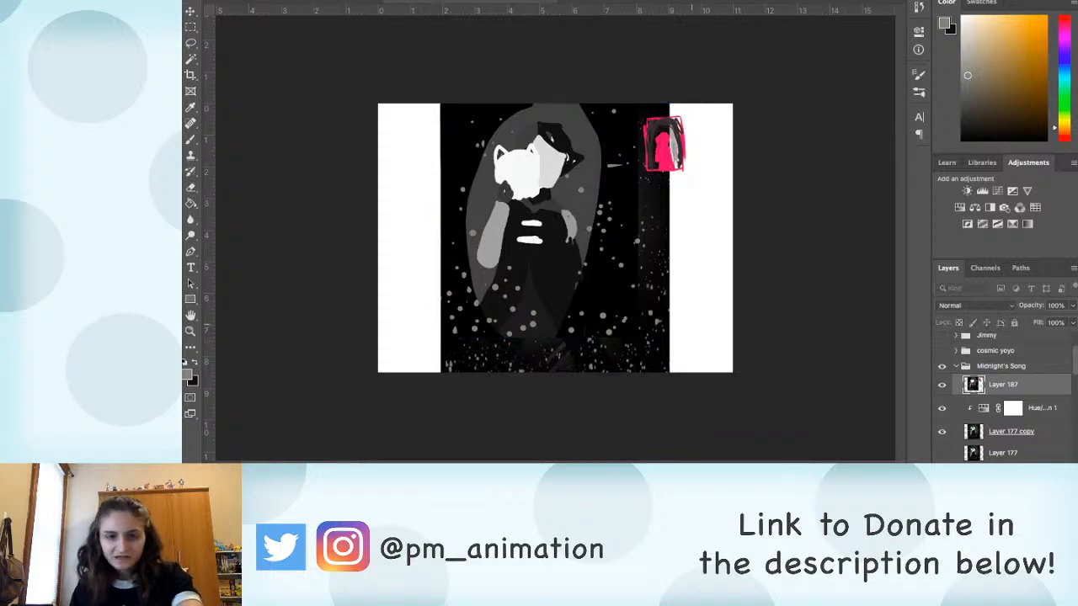
key(ctrl+z)
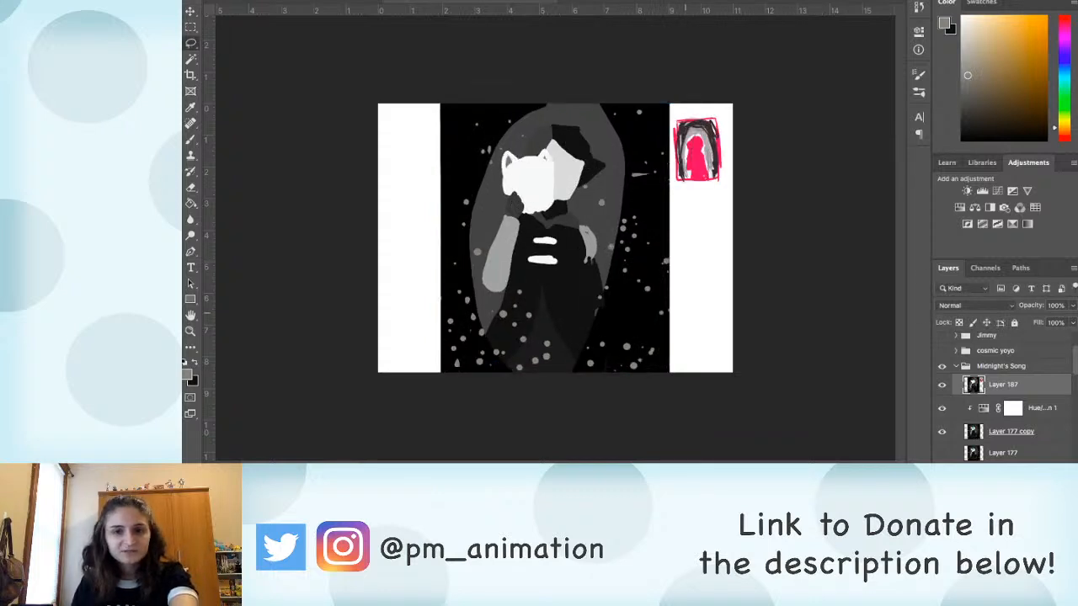
Step: Begin a freehand Lasso selection on Layer 187 from the white margin below the small red sketch
mouse_move(692, 227)
mouse_down()
mouse_move(625, 89)
mouse_move(579, 438)
mouse_move(693, 229)
mouse_up()
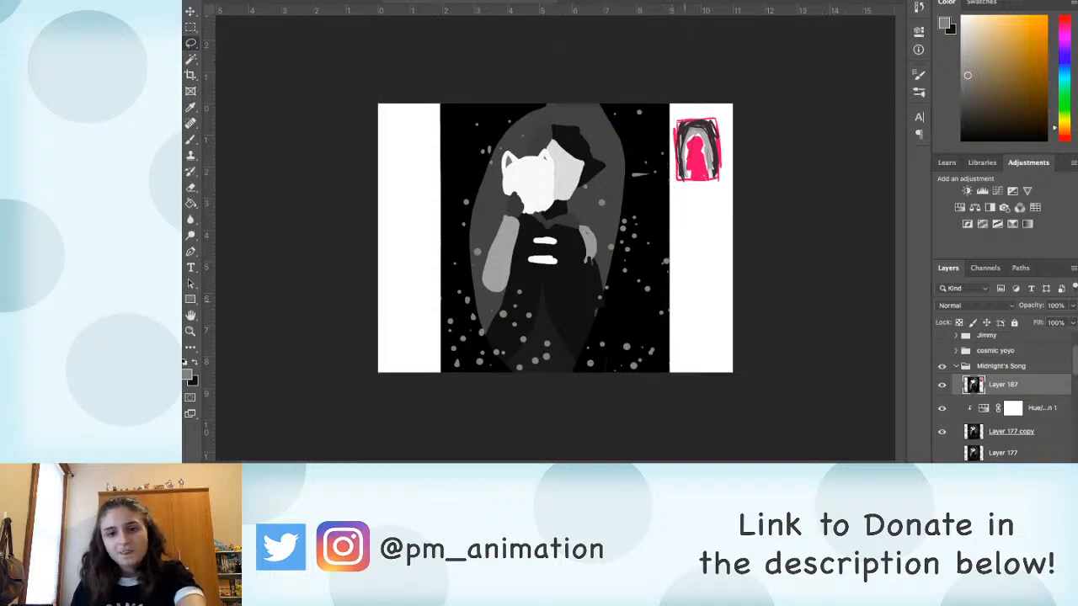
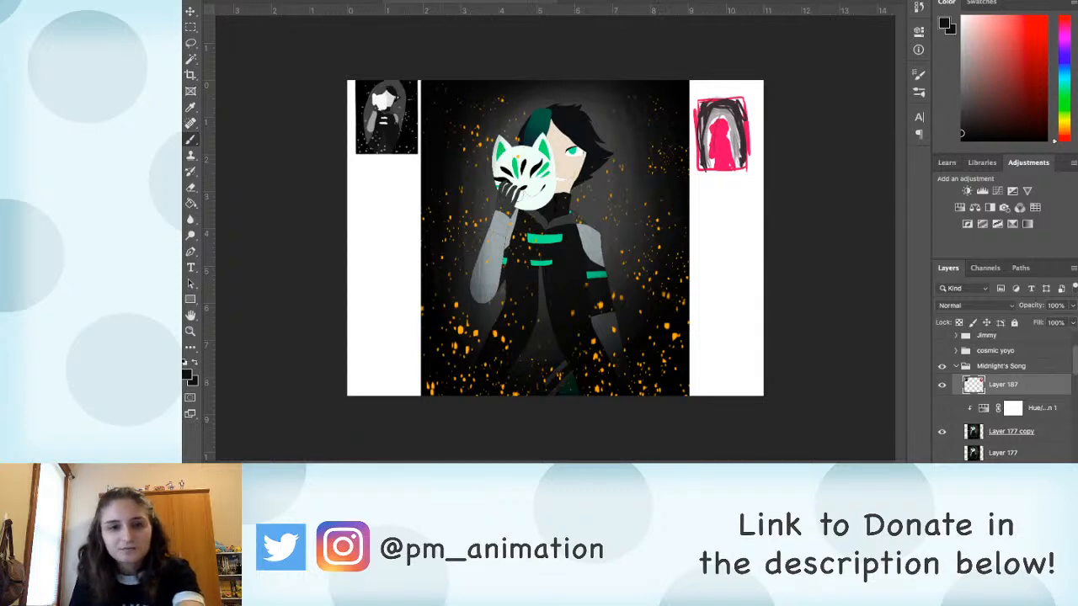
Step: Select the small greyscale thumbnail on Layer 187 with a freehand Lasso and copy it to a new layer
key(l)
mouse_move(347, 81)
mouse_down()
mouse_move(391, 173)
mouse_move(412, 157)
mouse_move(419, 82)
mouse_up()
mouse_move(320, 118)
mouse_down()
mouse_move(399, 202)
mouse_move(419, 82)
mouse_up()
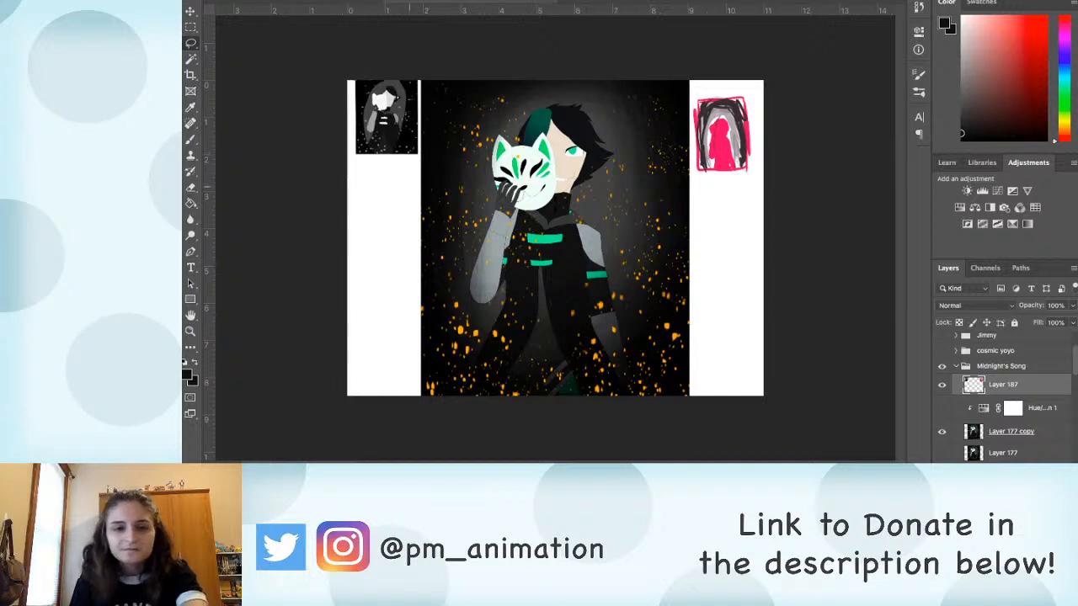
key(ctrl+j)
Step: Move the copied greyscale thumbnail into the white margin just below the original thumbnail
key(v)
mouse_move(413, 141)
mouse_down()
mouse_move(418, 236)
mouse_move(374, 213)
mouse_move(358, 272)
mouse_up()
key(b)
scroll(418, 236, up, 2)
key(v)
drag(386, 207, 397, 163)
key(b)
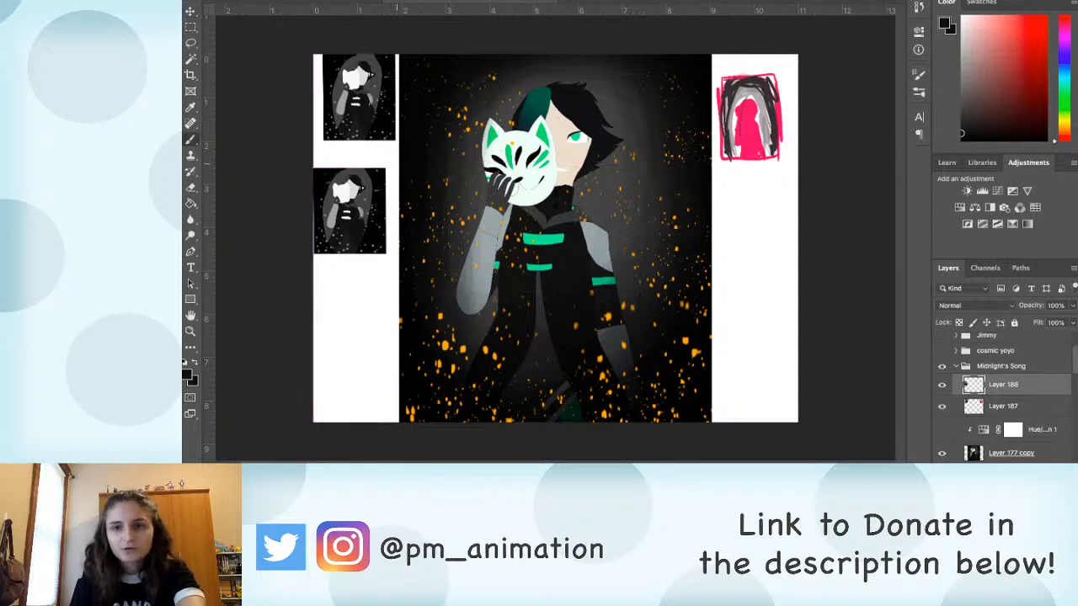
Step: Paint the face in the lower thumbnail light grey, leaving the mask beside it white
key(x)
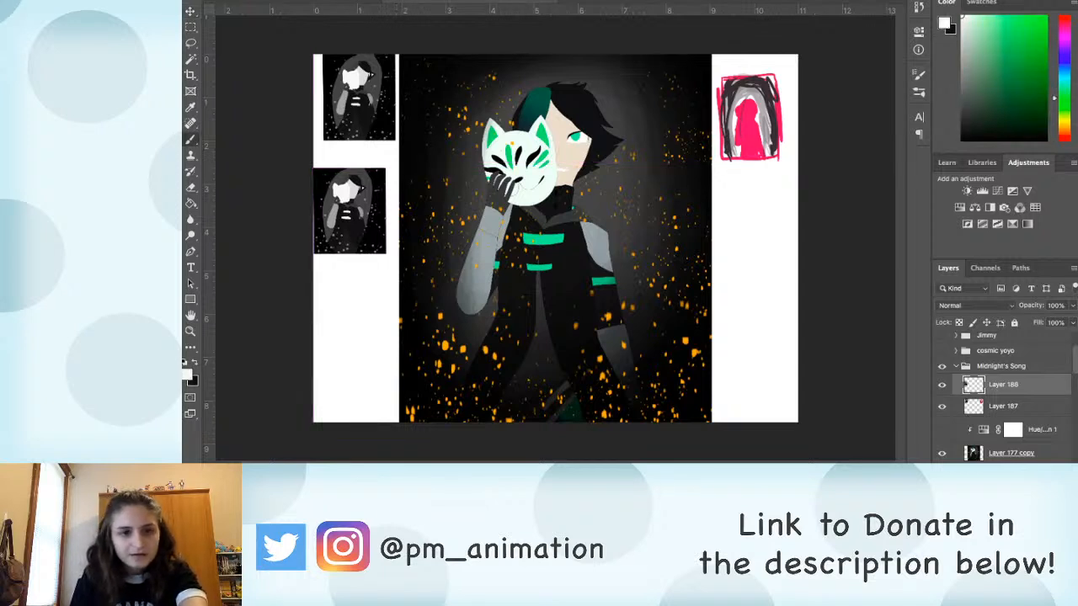
scroll(556, 238, up, 3)
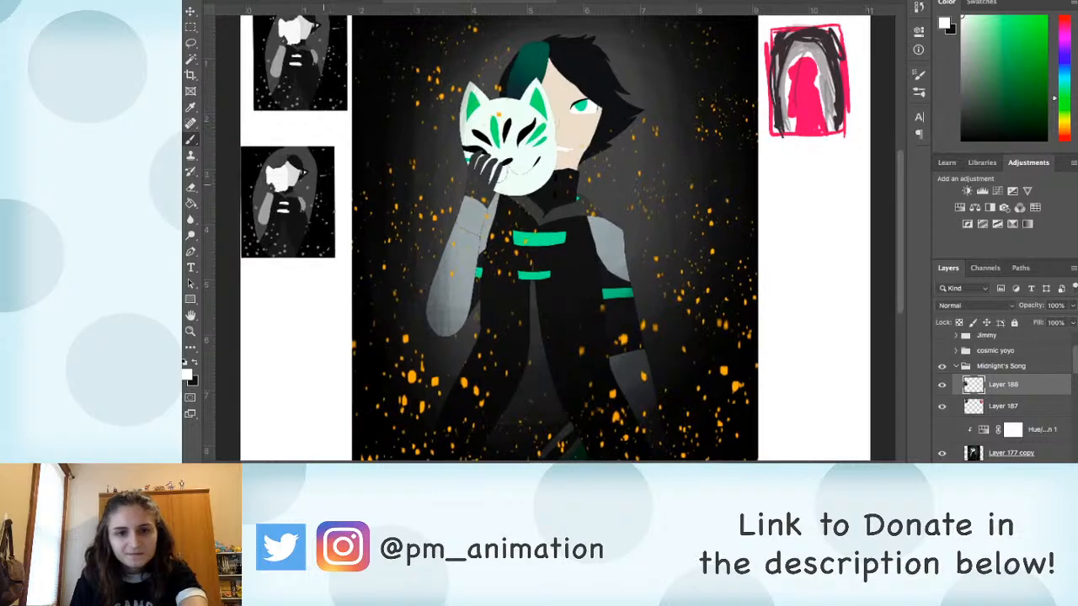
scroll(556, 227, left, 5)
key(f)
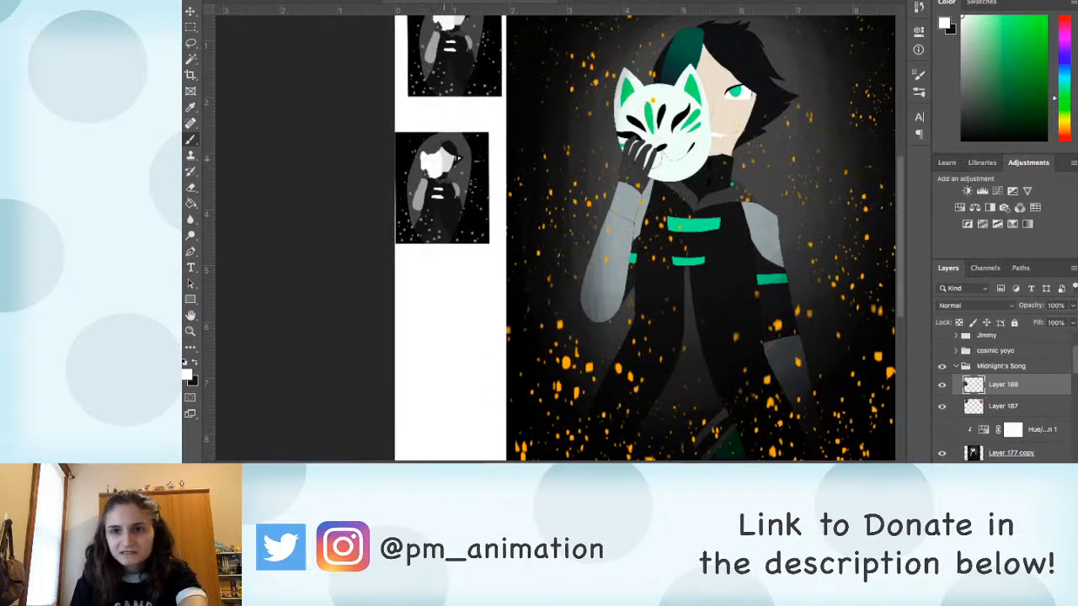
alt+click(447, 158)
drag(962, 32, 962, 51)
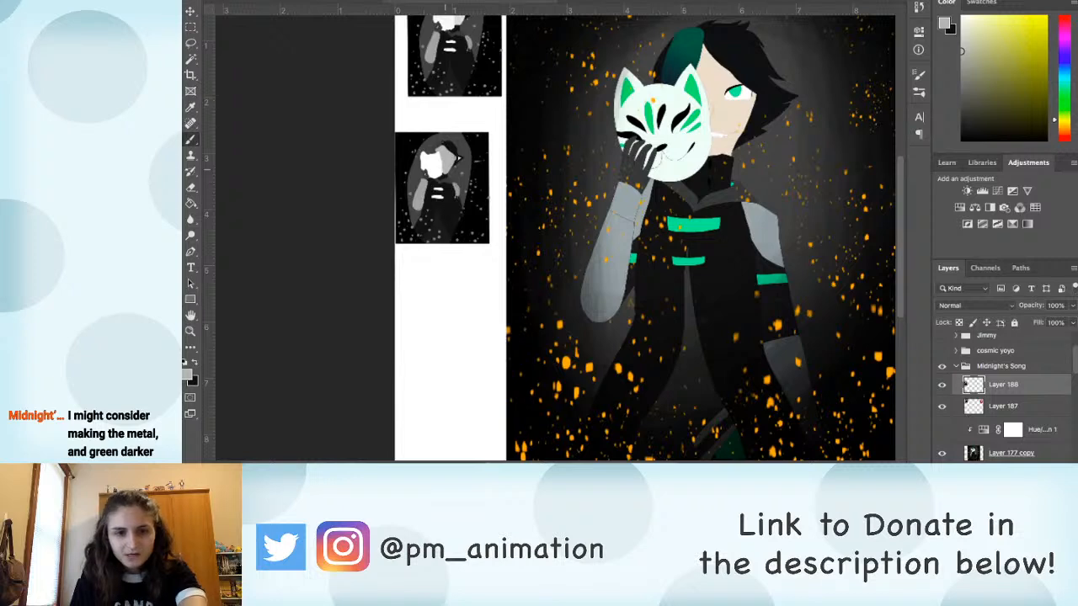
Step: Paint the raised hand over the mask and the hair above it with sampled dark tones in the lower thumbnail
alt+click(445, 202)
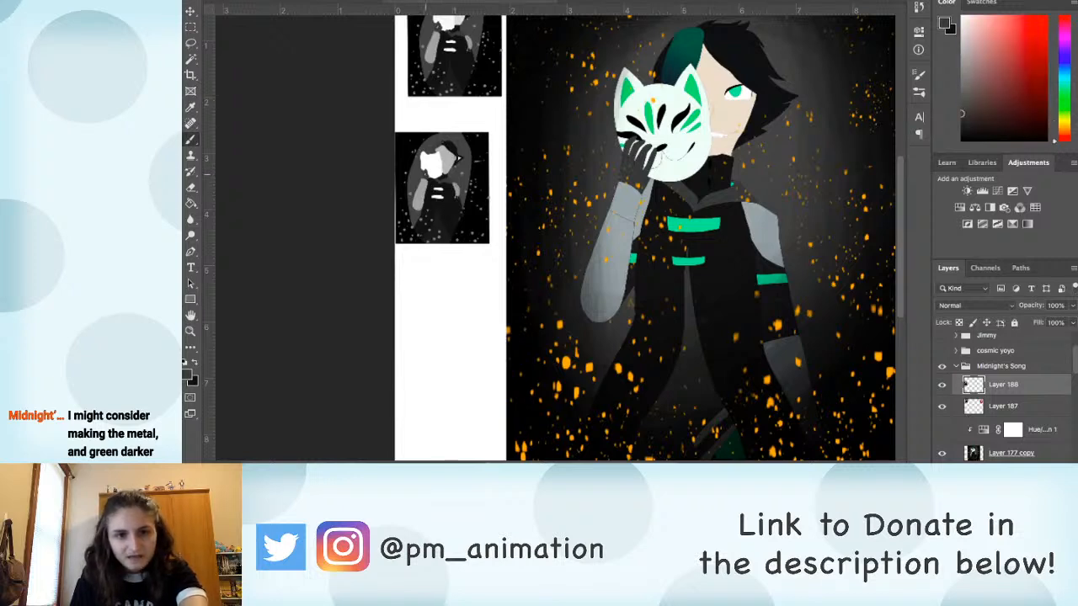
alt+click(447, 205)
drag(421, 177, 434, 149)
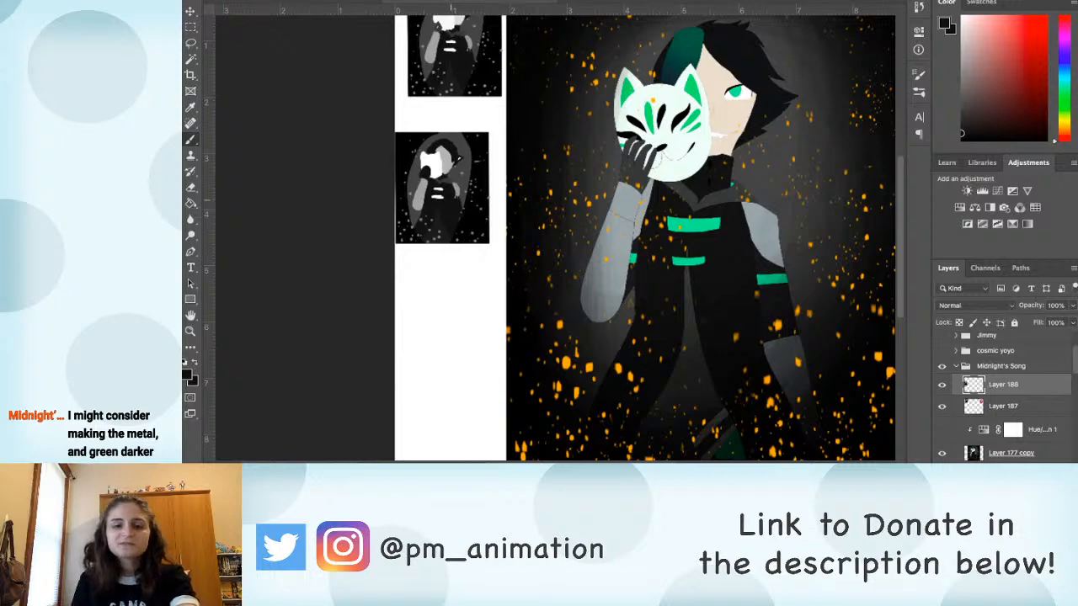
alt+click(447, 165)
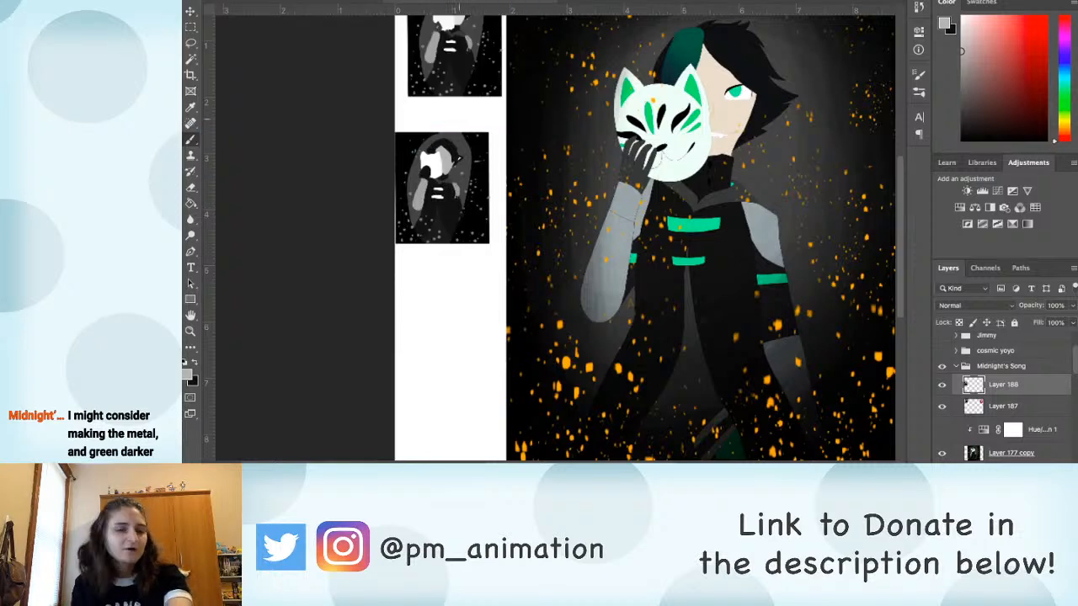
alt+click(446, 205)
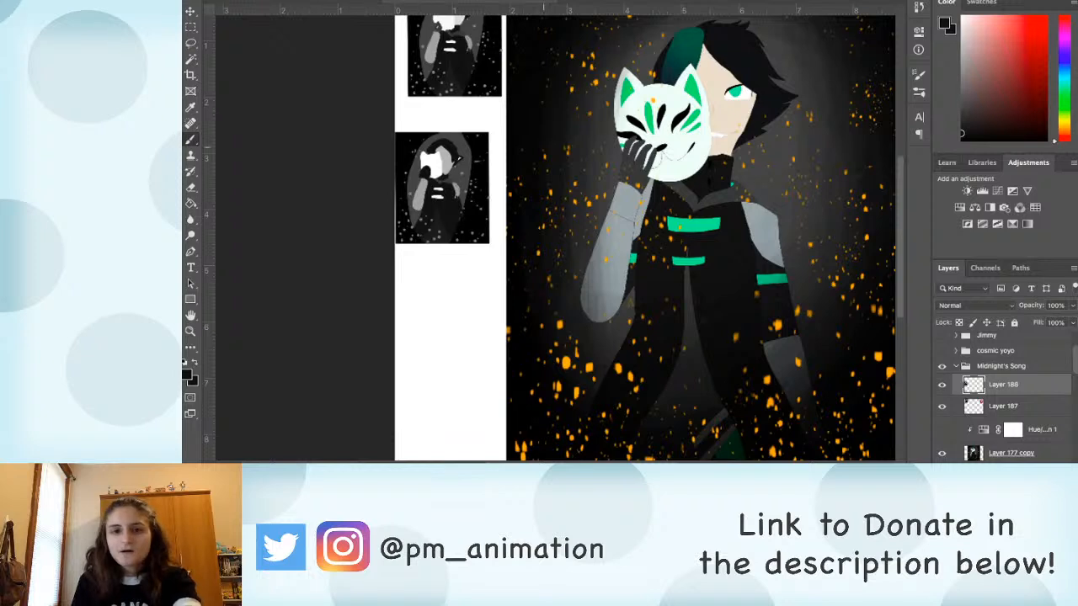
Step: Sample the artwork's green, brighten it and paint the lower thumbnail's hair streak, mask markings, coat stripes and armband
alt+click(694, 92)
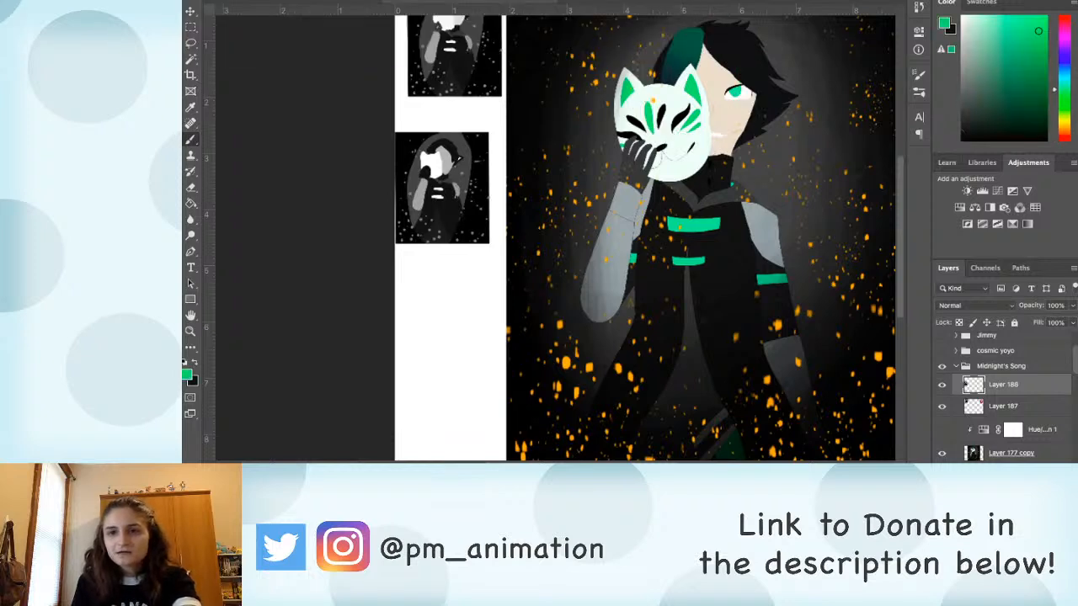
mouse_move(1035, 25)
mouse_down()
mouse_move(1008, 16)
mouse_move(1041, 16)
mouse_up()
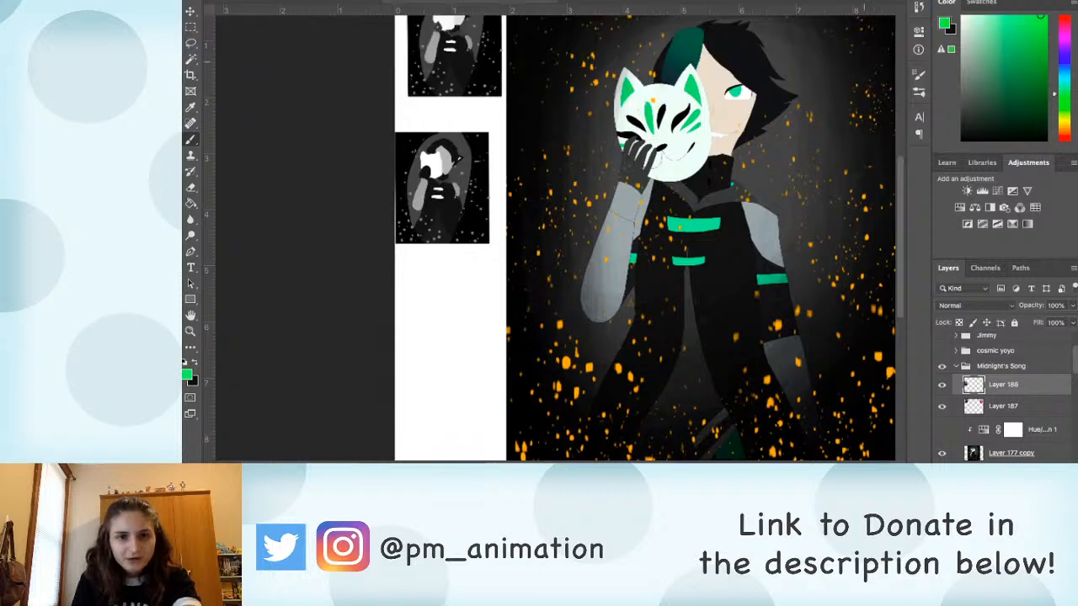
click(431, 161)
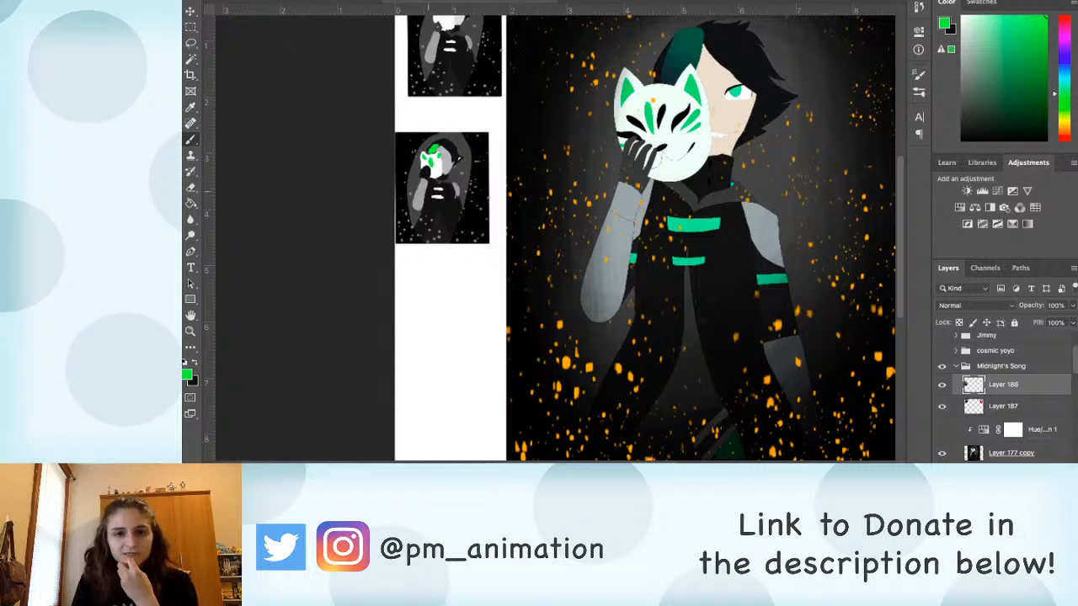
drag(434, 189, 461, 203)
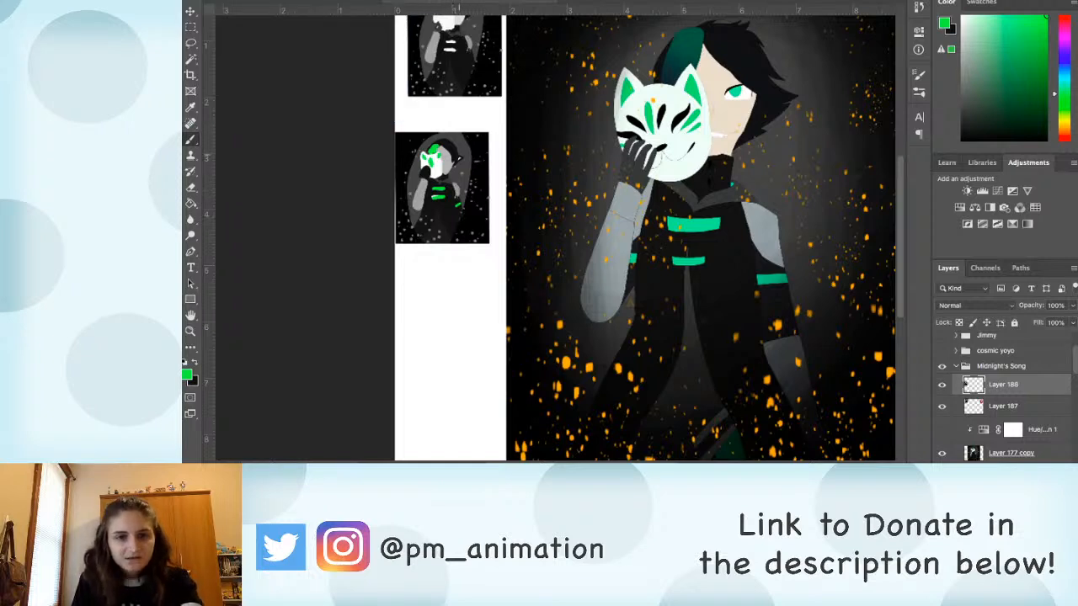
Step: Sample black from the hair and light grey from the face to retouch the lower thumbnail's head
alt+click(457, 158)
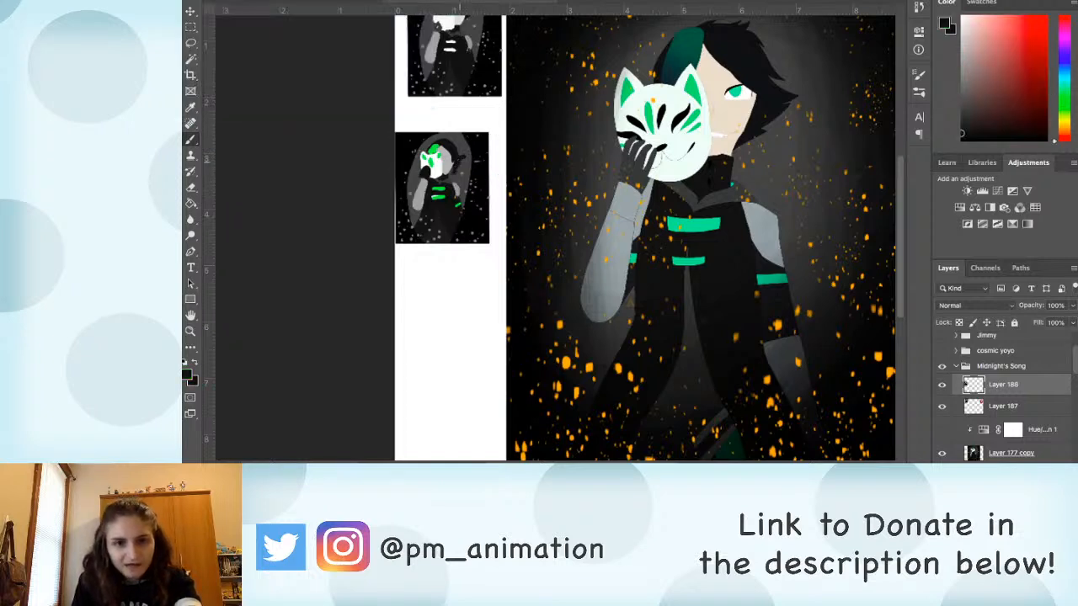
alt+click(449, 161)
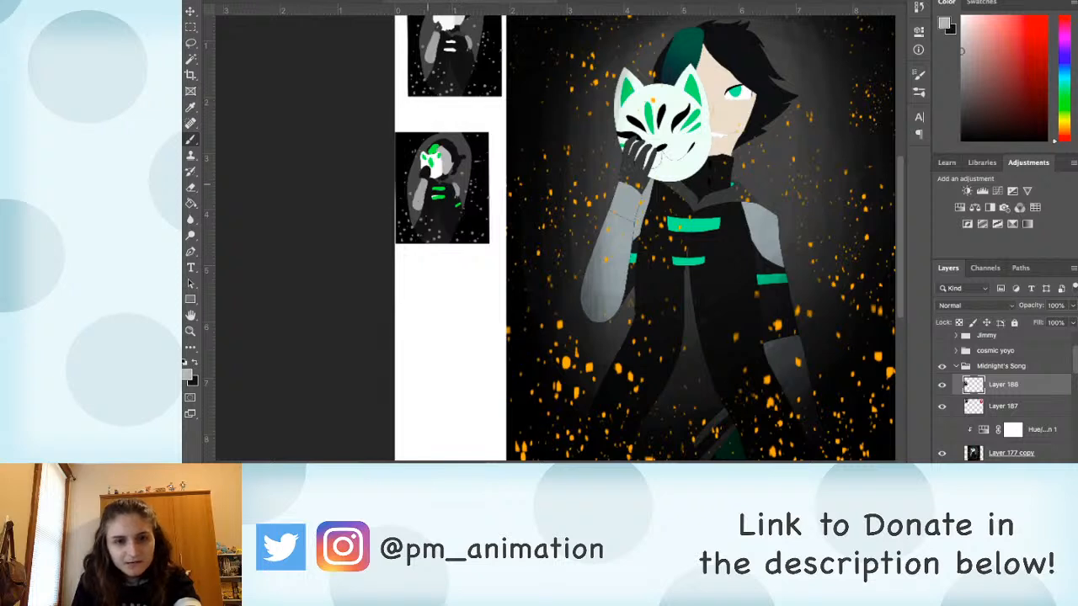